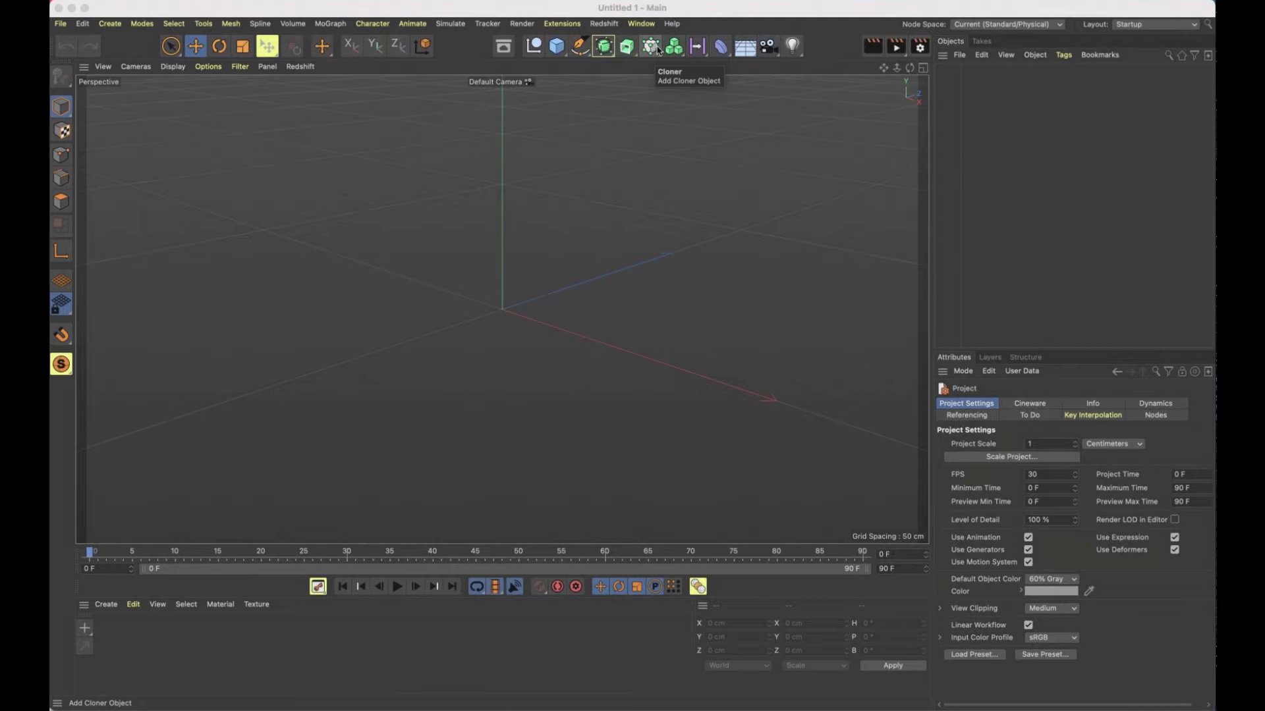
left_click(658, 50)
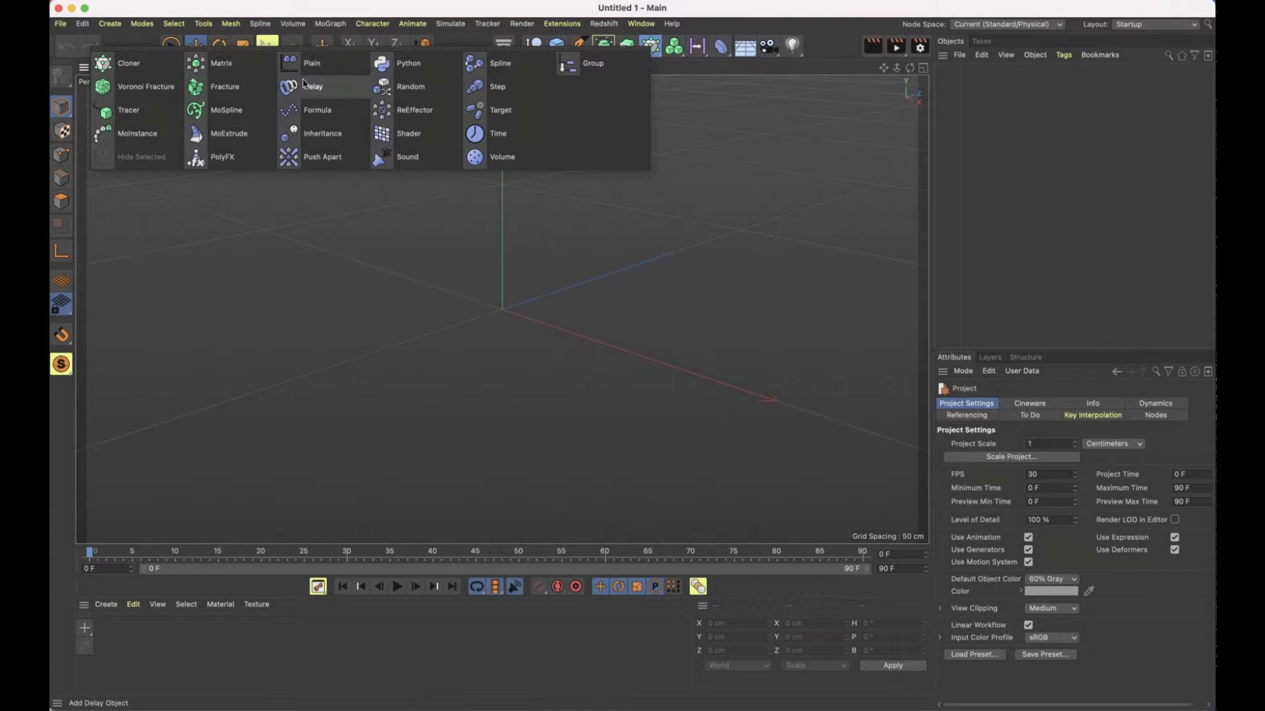
left_click(708, 178)
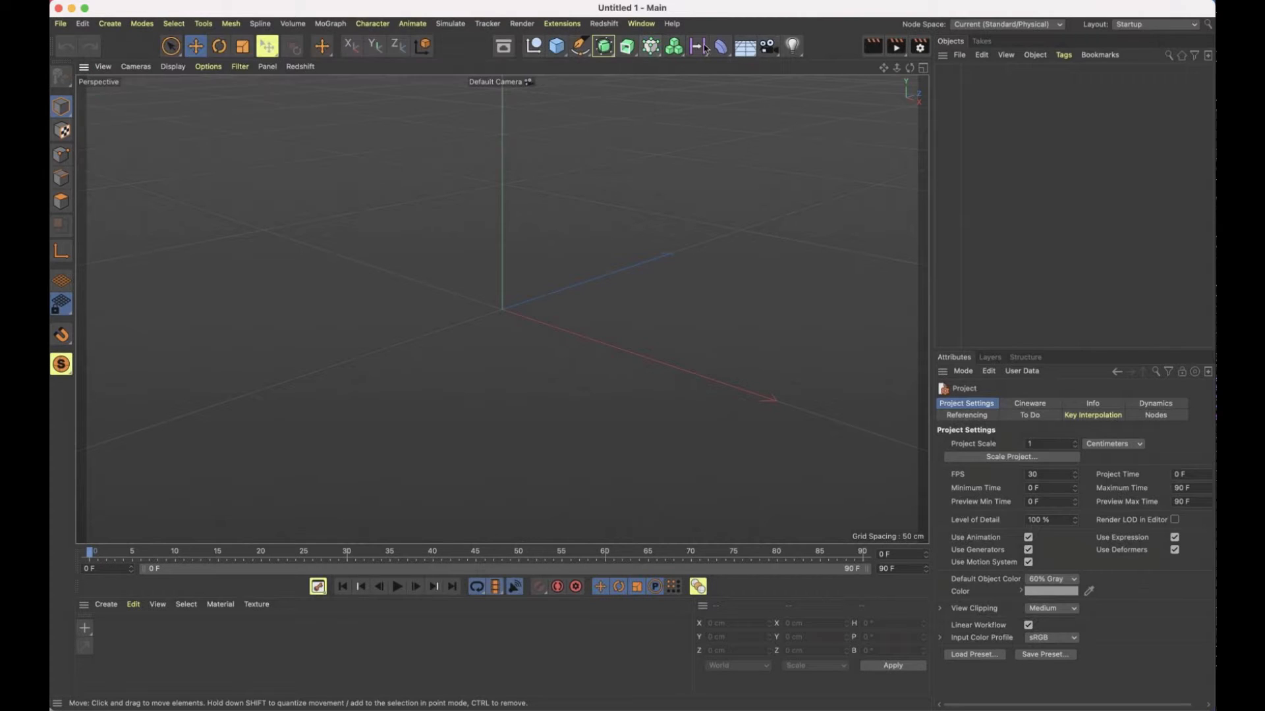
left_click(700, 50)
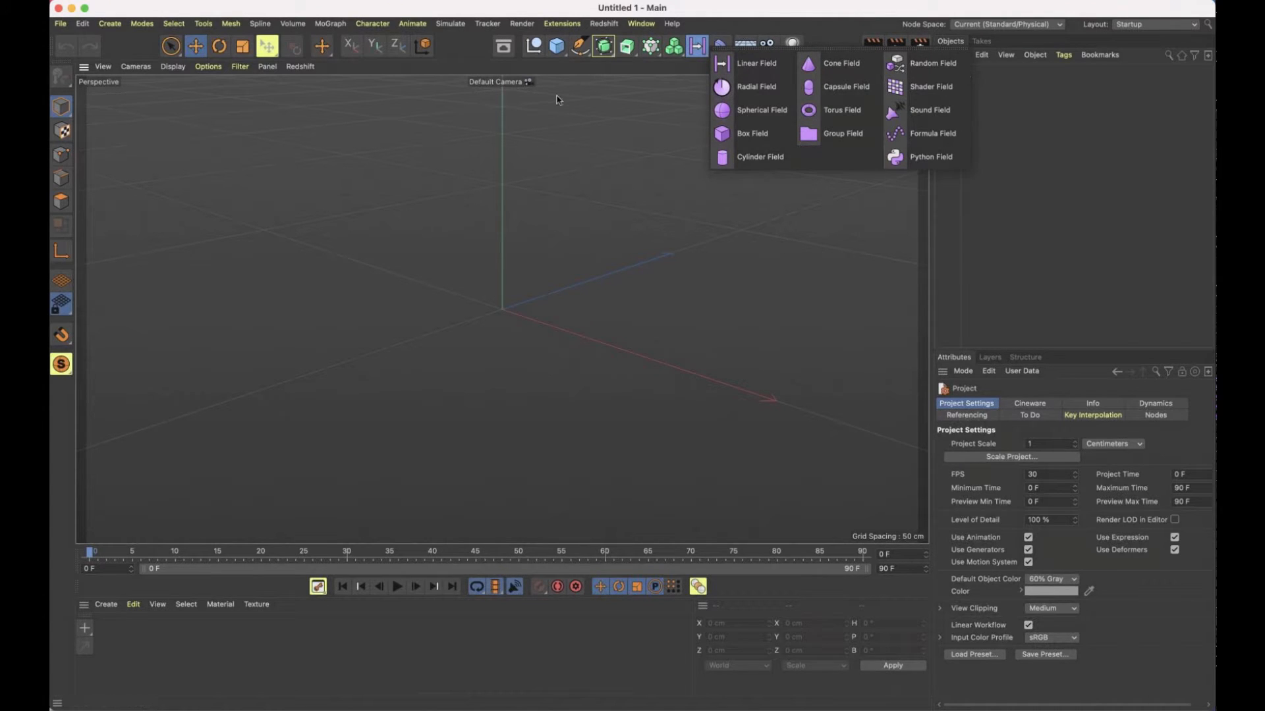
left_click(557, 99)
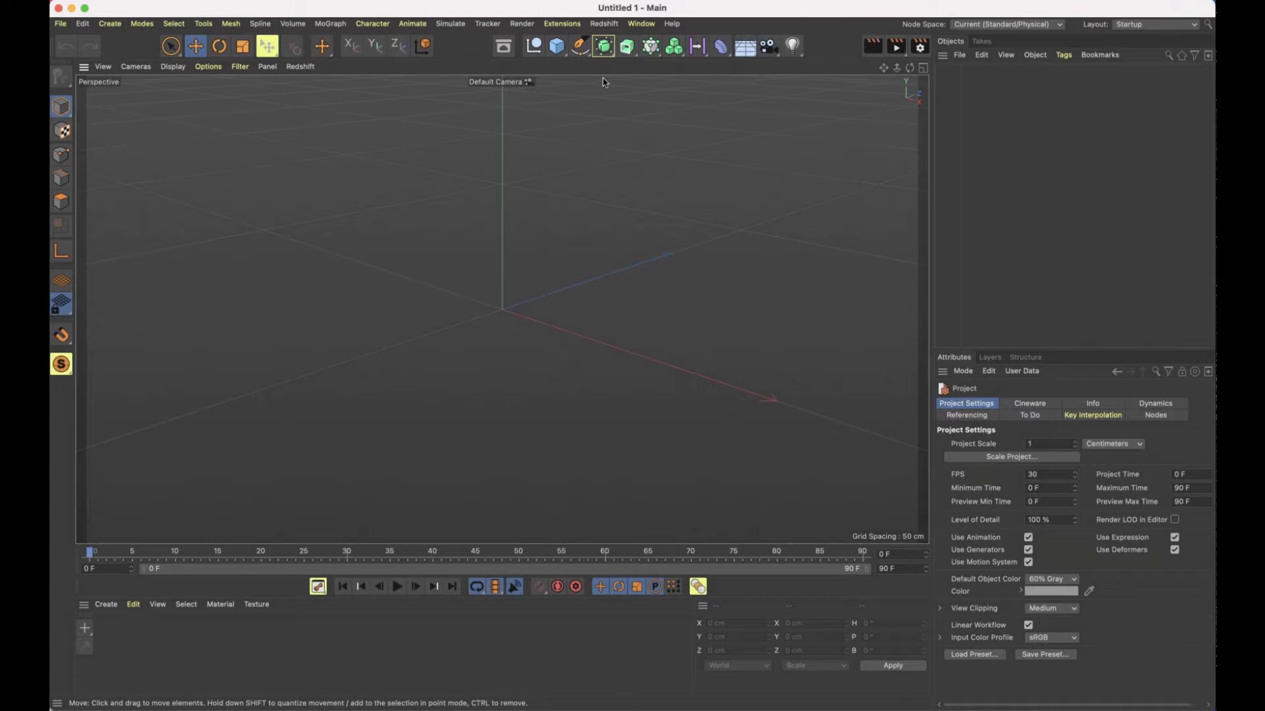
Add a Cloner object and a Sphere primitive to the scene
left_click(651, 49)
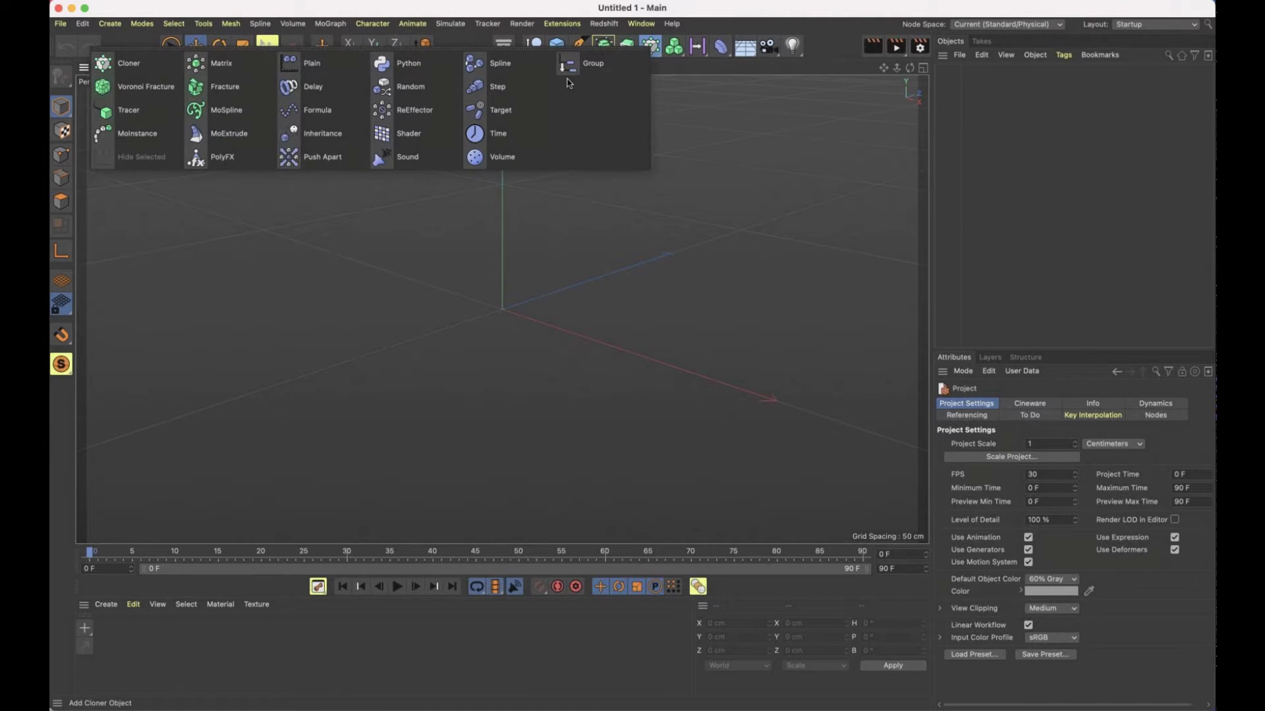
left_click(123, 65)
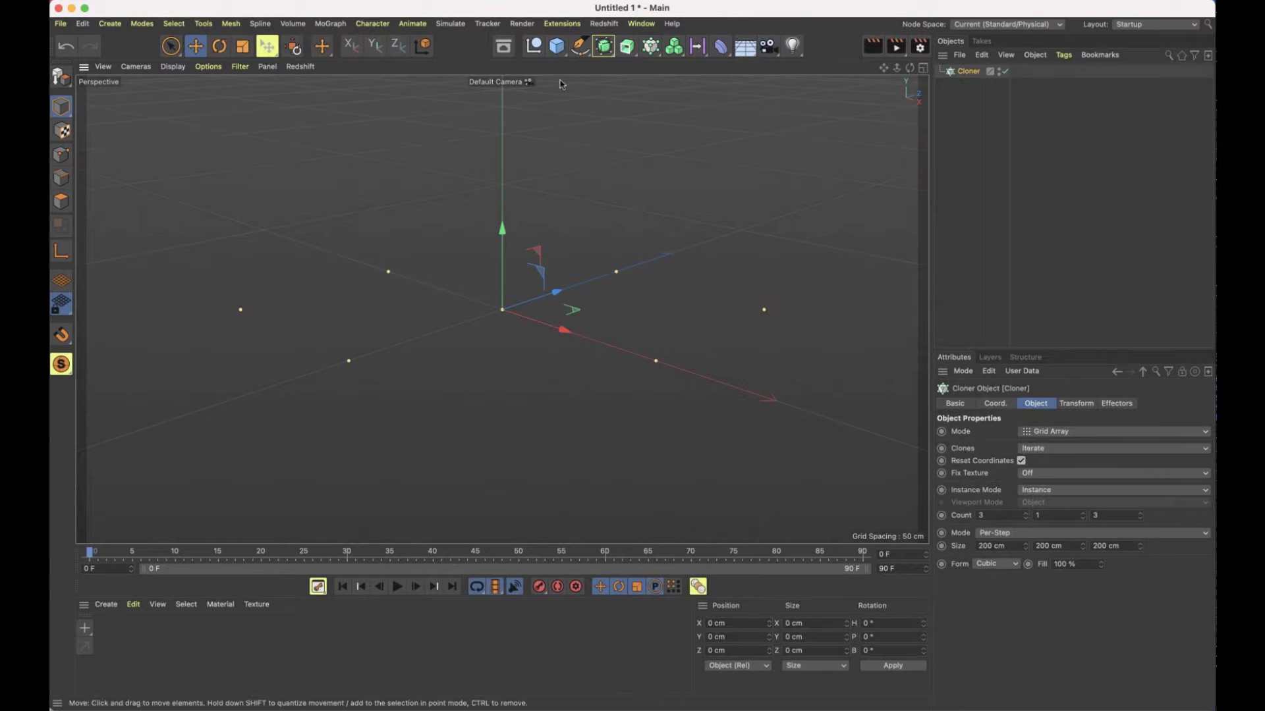
left_click(557, 46)
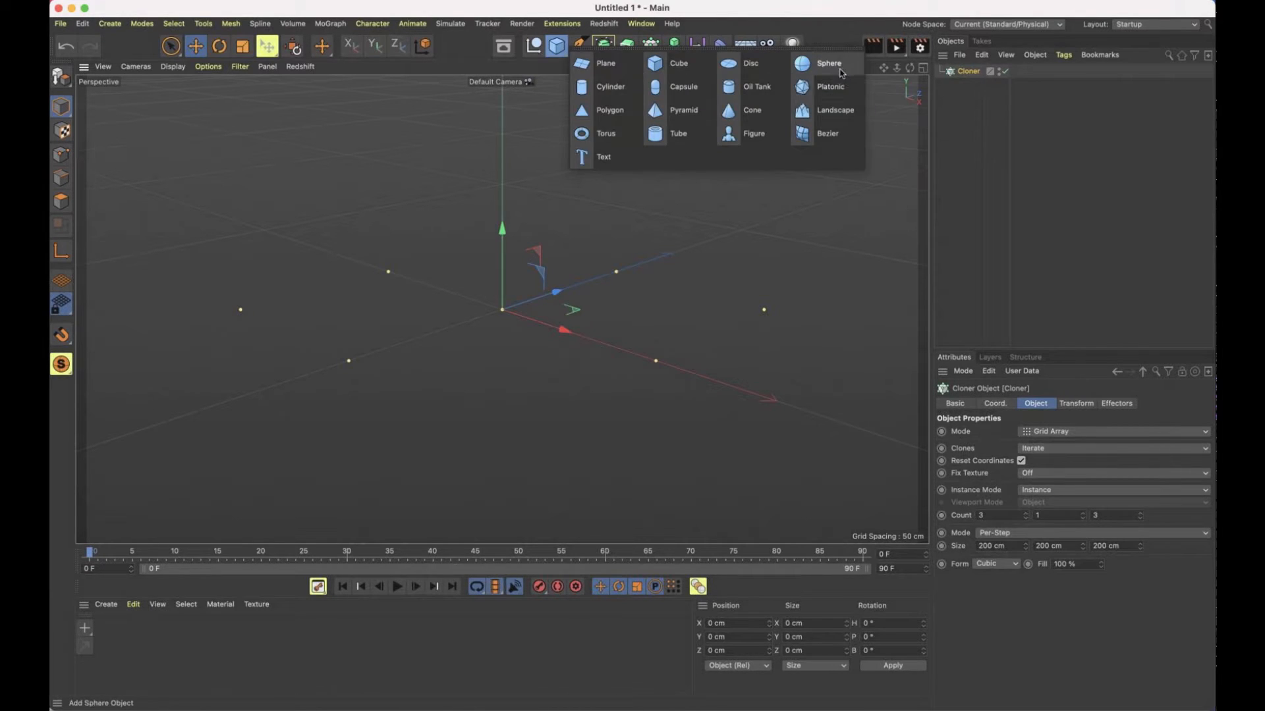
left_click(838, 71)
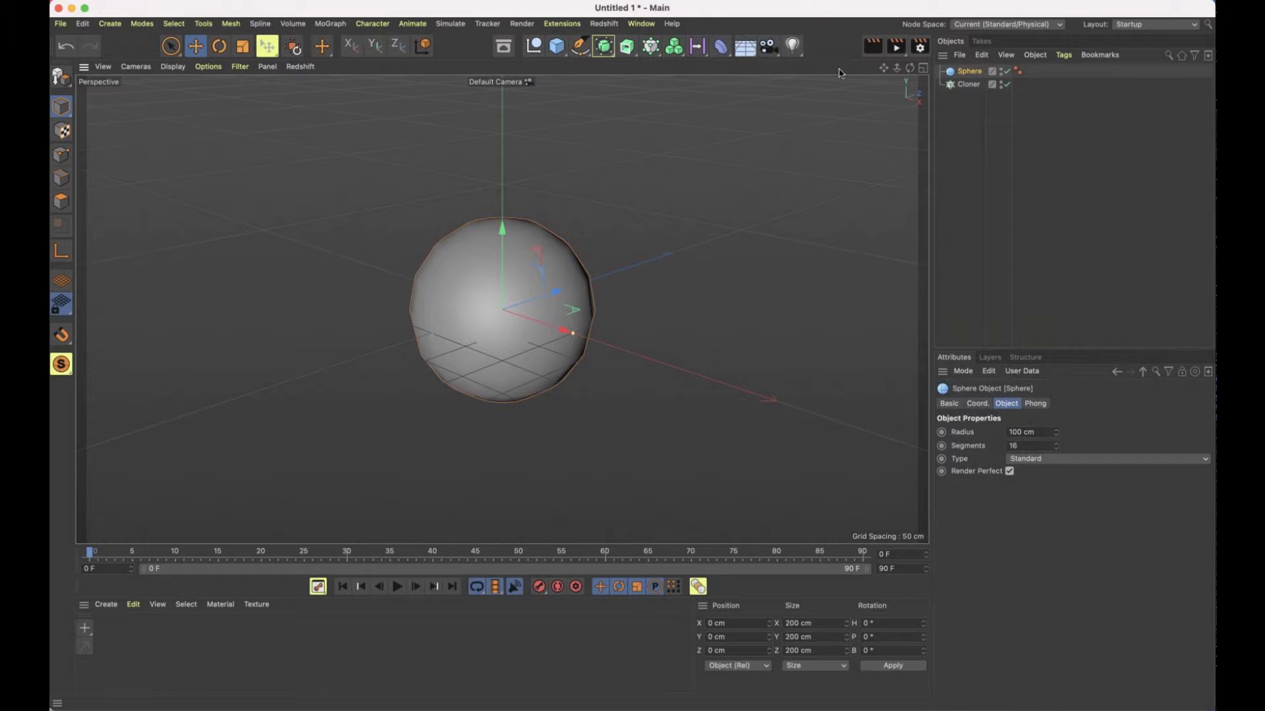
Make the Sphere a child of the Cloner so that it is cloned in a grid
left_click(969, 85)
left_click(971, 73)
left_click(968, 85)
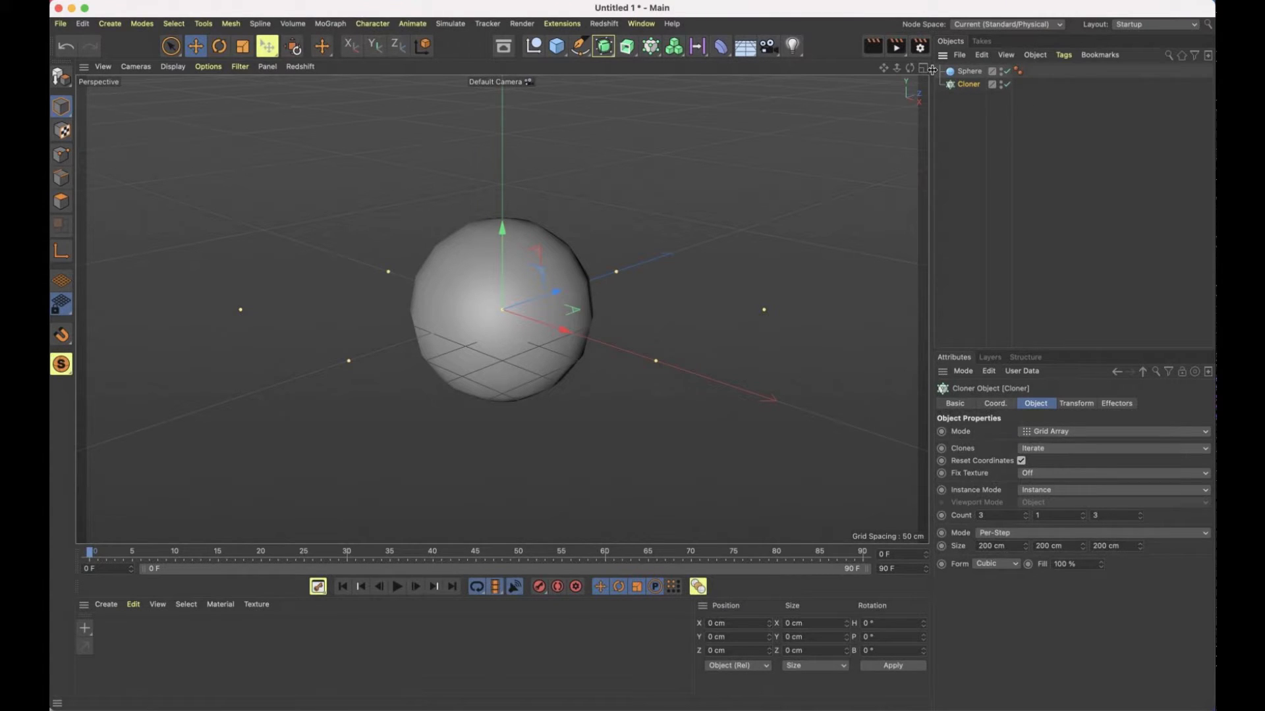
left_click_drag(969, 72, 973, 85)
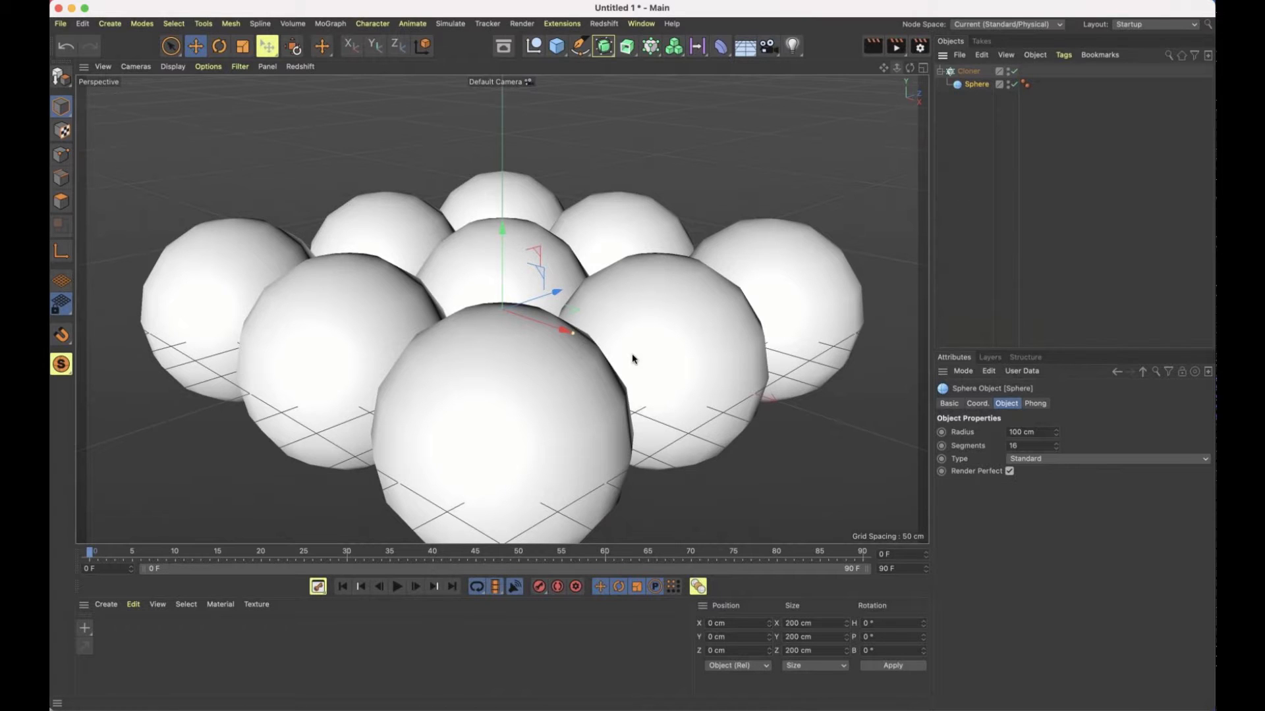
scroll(633, 356, "down", 5)
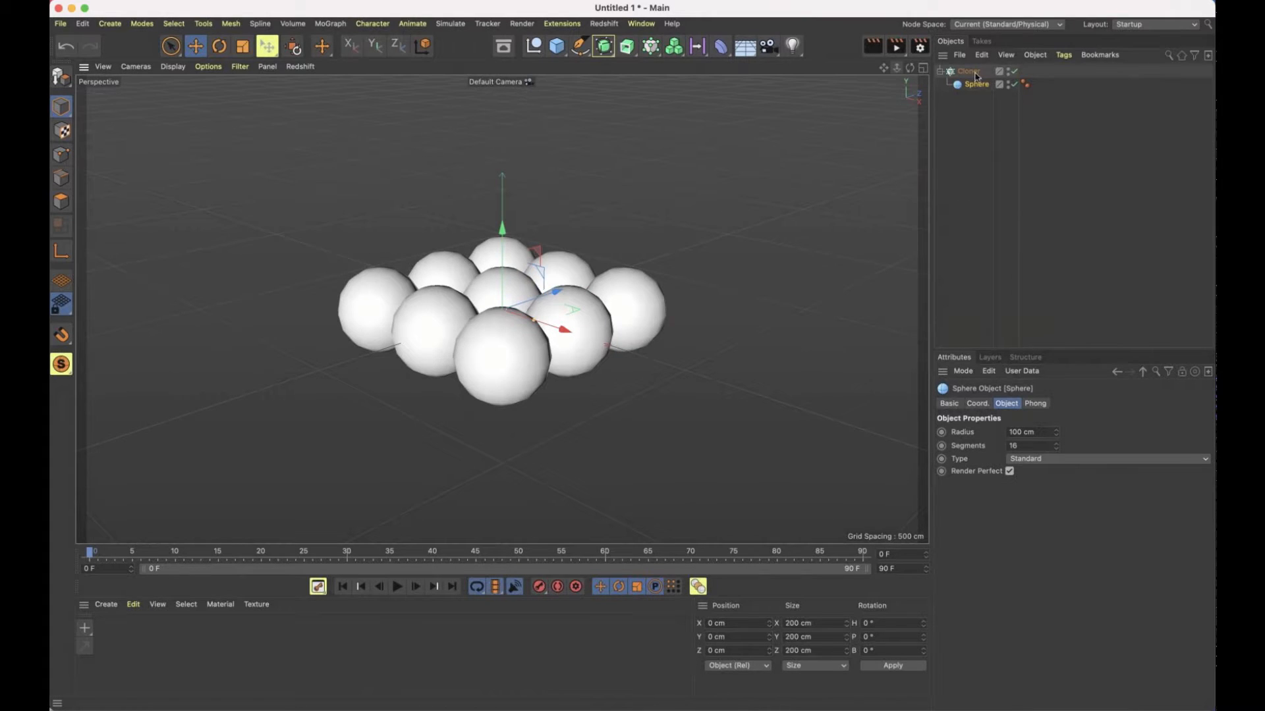
Spread the Cloner's grid interactively to a per-step size of about 599 cm in X and 674 cm in Z
left_click(973, 72)
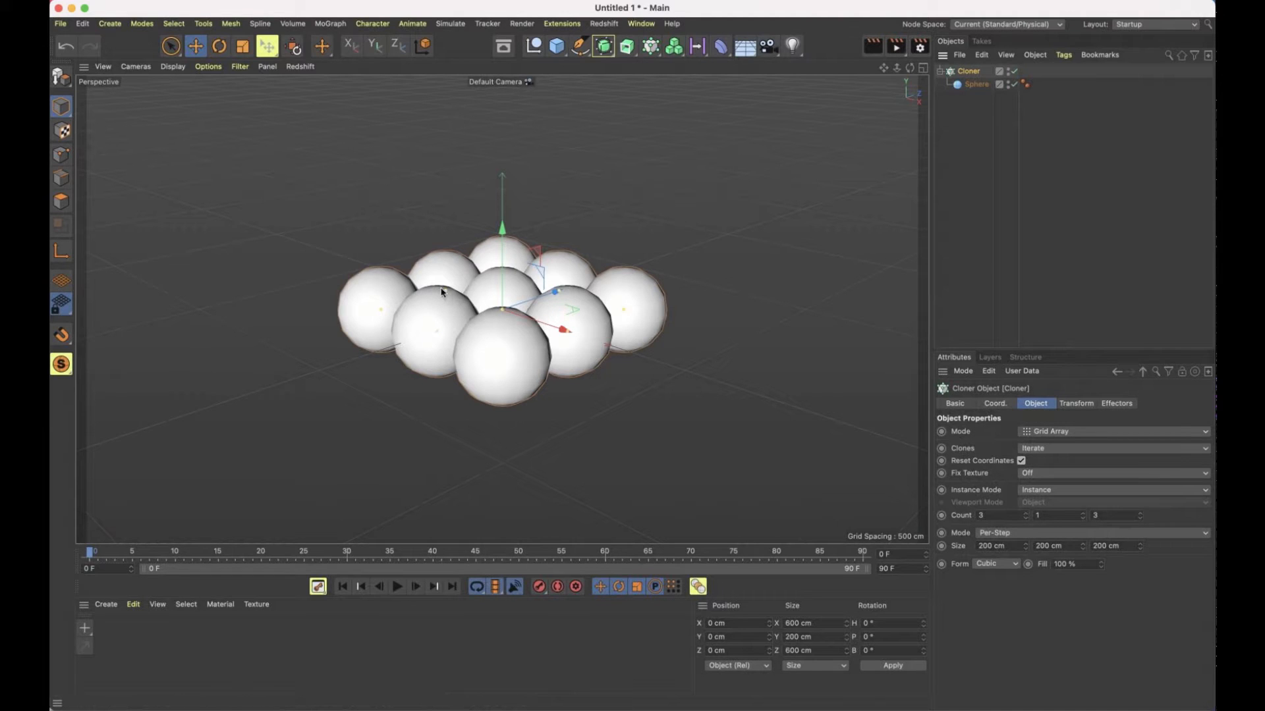
left_click_drag(442, 290, 416, 281)
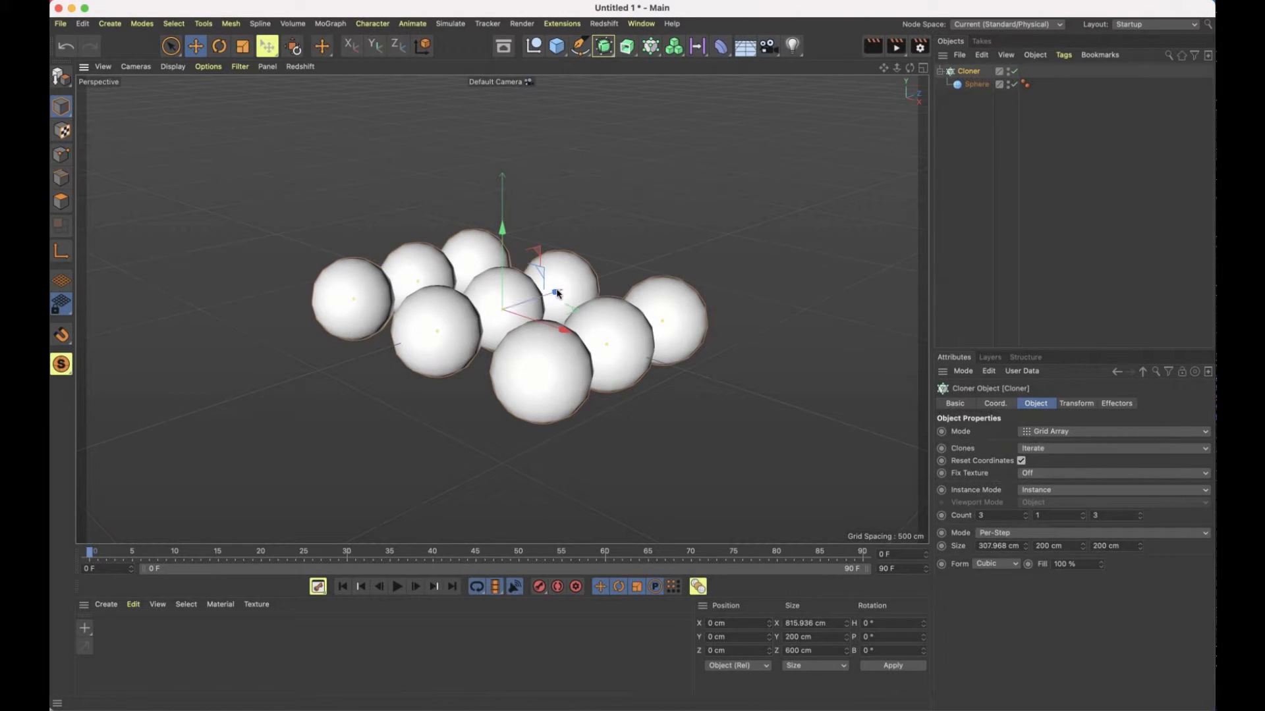
left_click_drag(557, 294, 597, 274)
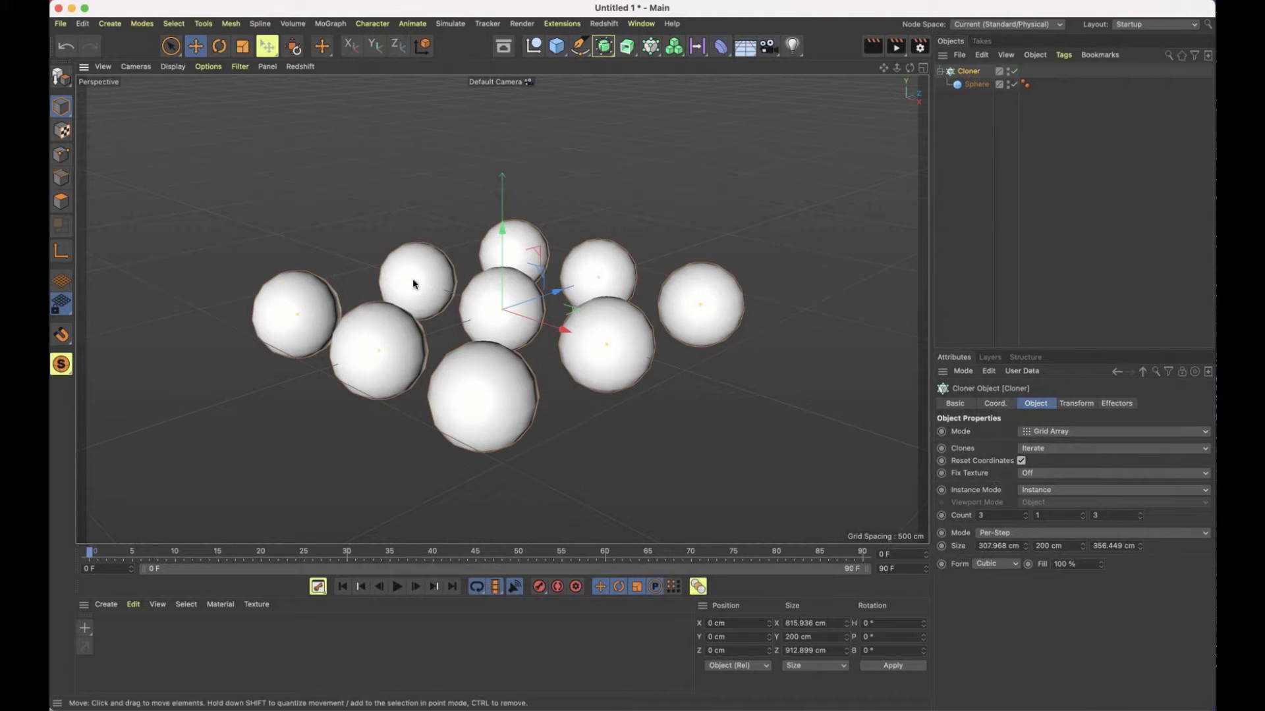
left_click_drag(426, 288, 595, 344)
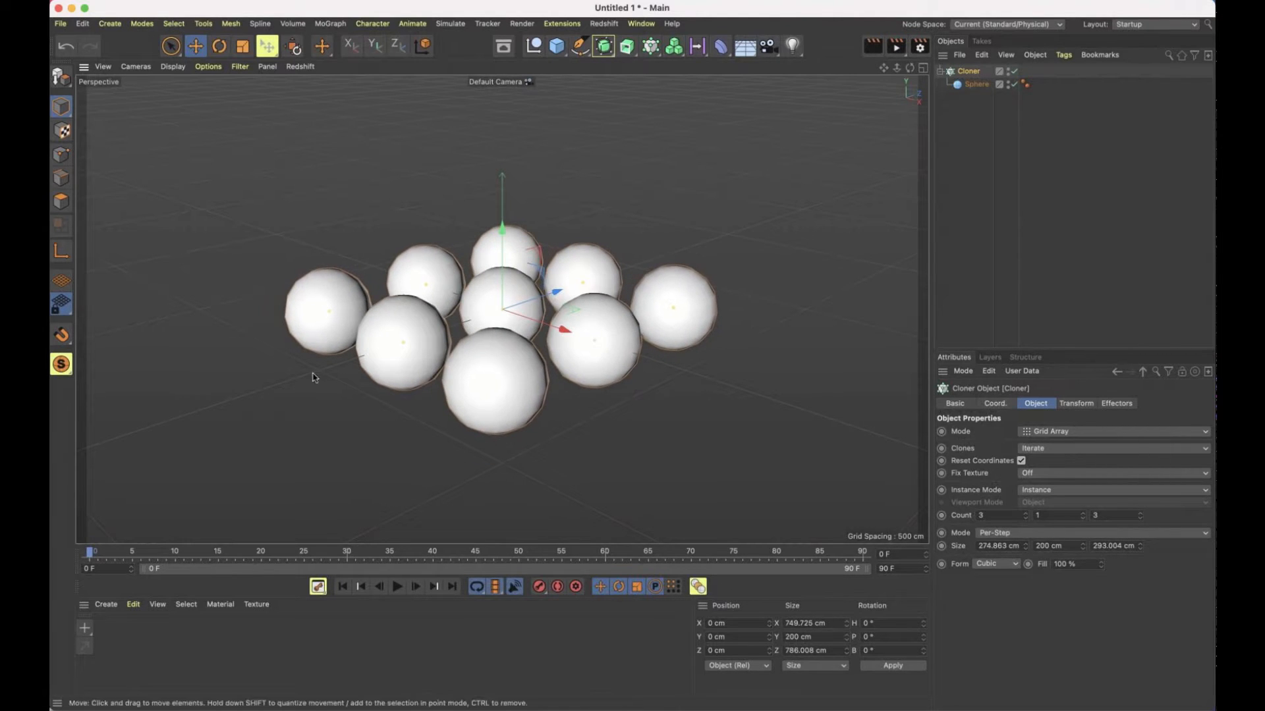
left_click_drag(426, 290, 587, 279)
left_click_drag(587, 279, 648, 232)
scroll(626, 300, "down", 10)
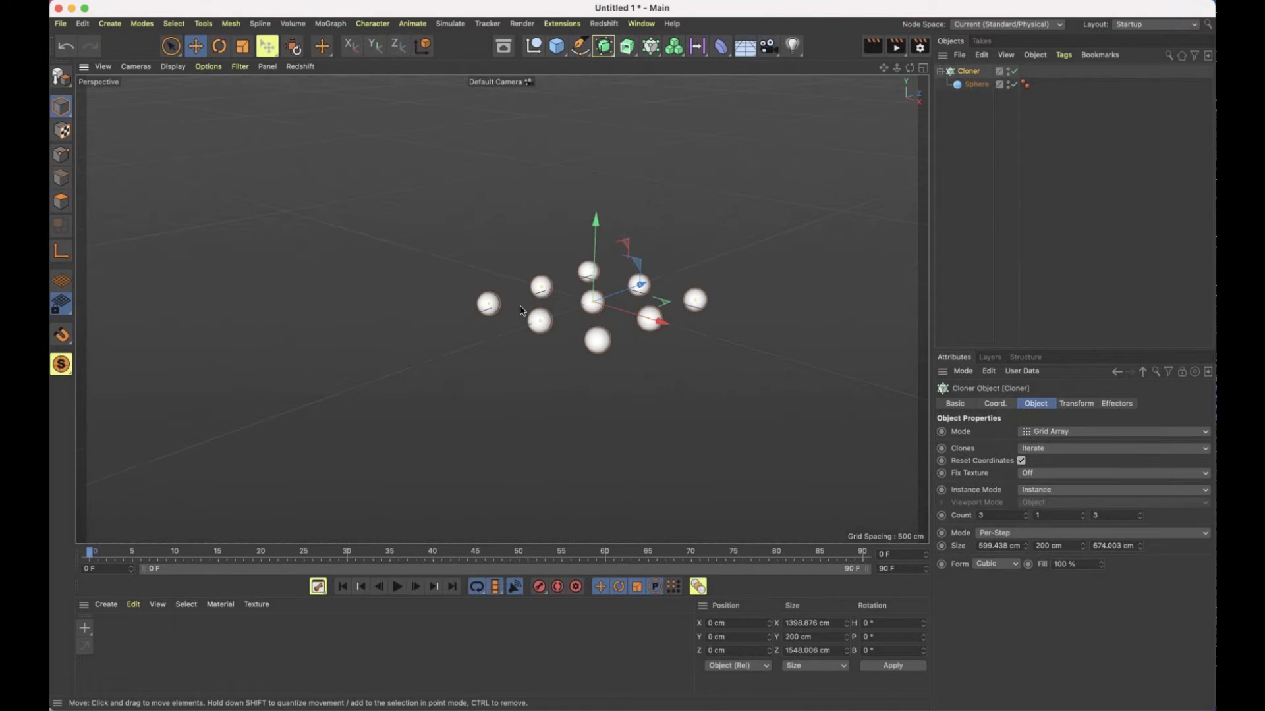
Extend the grid to 4 by 1 by 5 clones and tighten the spacing to about 267 cm in X and 236 cm in Z
scroll(461, 296, "up", 5)
left_click_drag(440, 308, 141, 356, "ctrl")
scroll(368, 329, "down", 6)
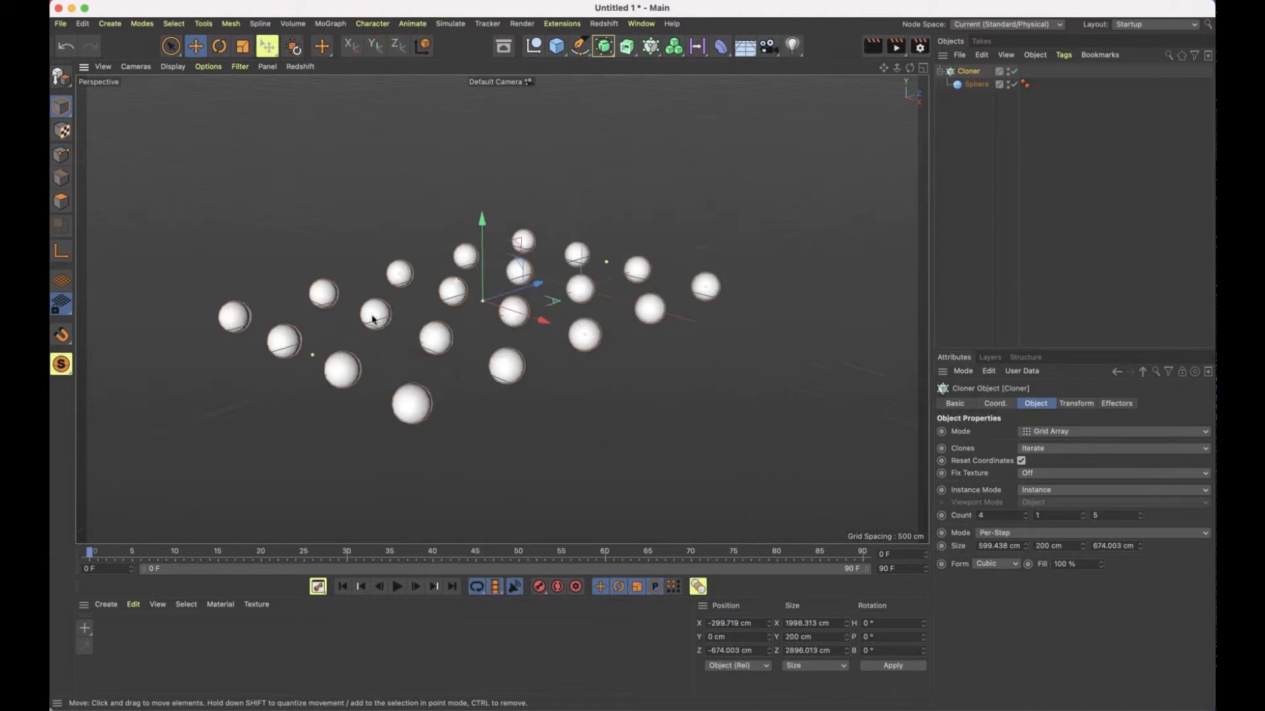
left_click_drag(360, 337, 438, 309)
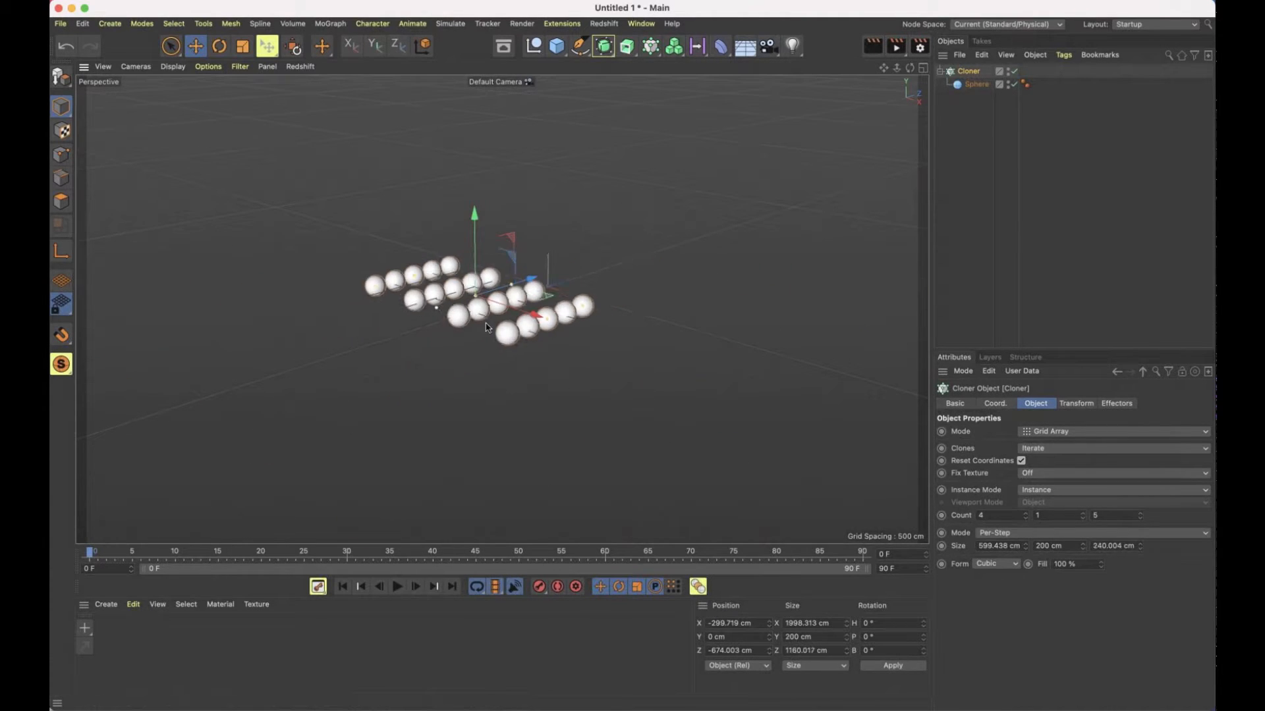
left_click_drag(546, 319, 507, 307)
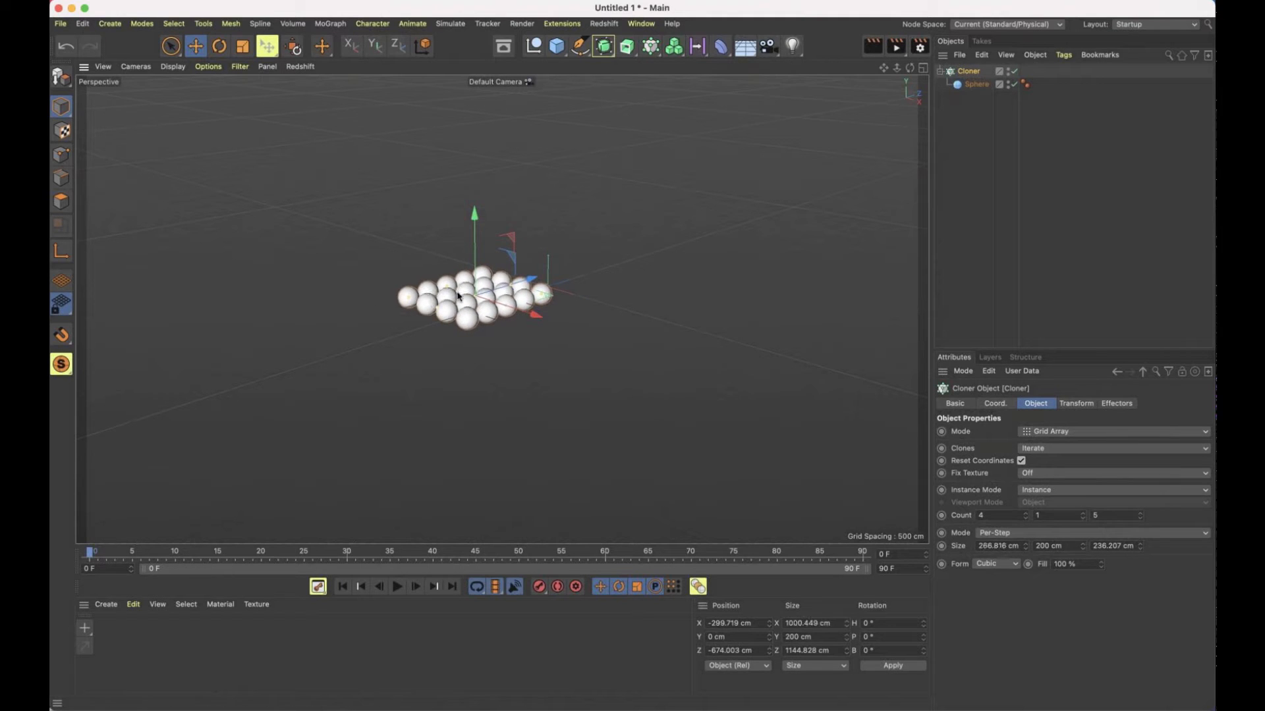
Extend the clone grid interactively to 8 by 1 by 9 spheres
right_click_drag(459, 297, 863, 290, "alt")
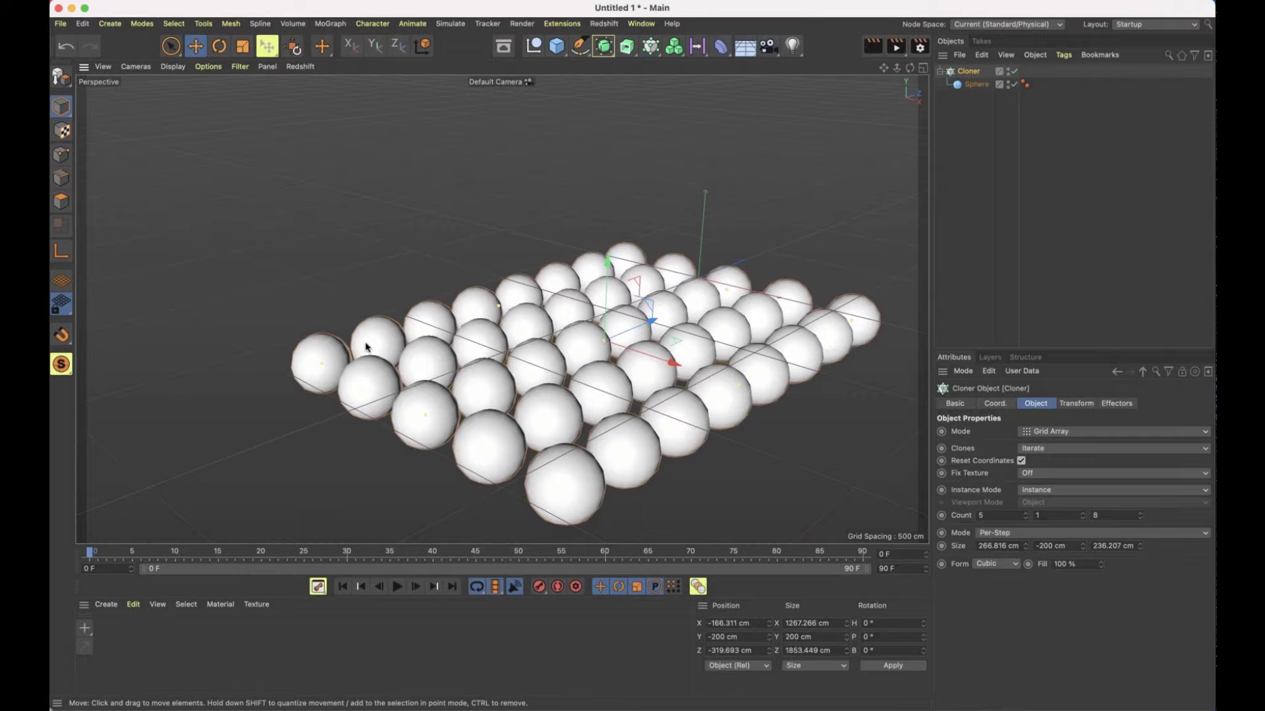
left_click_drag(366, 347, 153, 321)
scroll(726, 311, "down", 5)
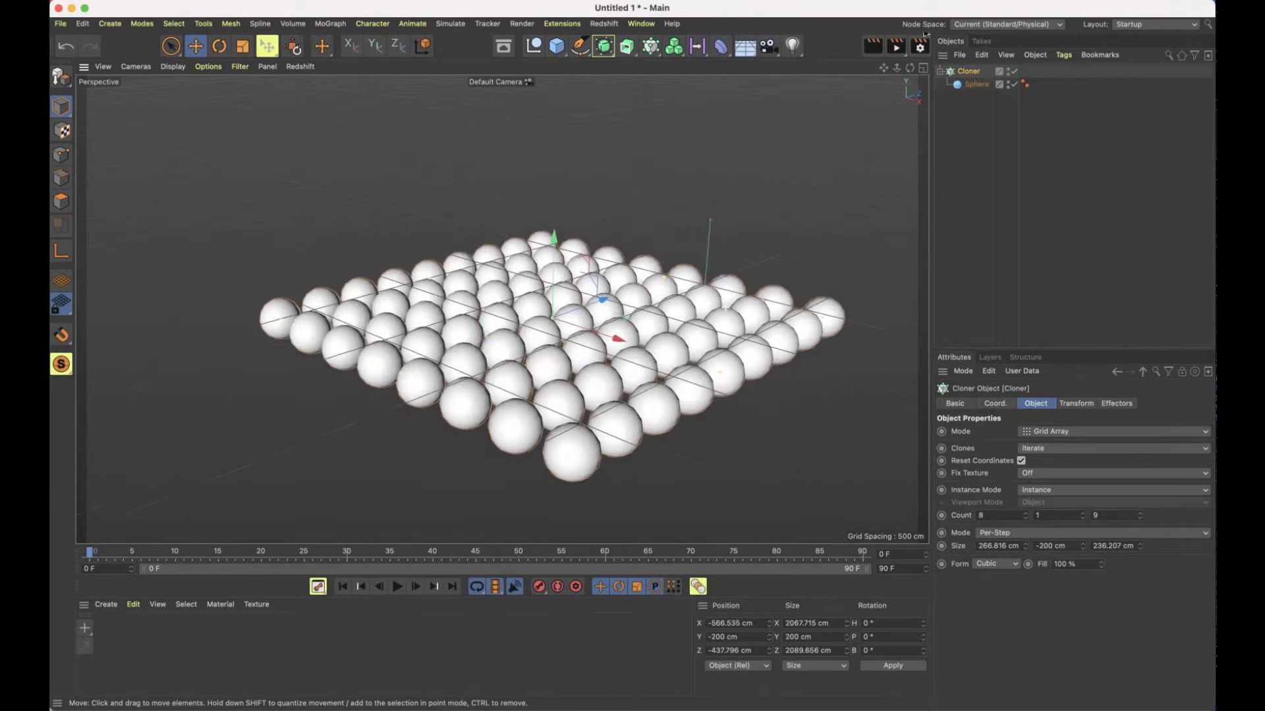
Reset the Cloner's transform so that it sits at the world origin, and frame it in the viewport
left_click_drag(805, 552, 811, 559)
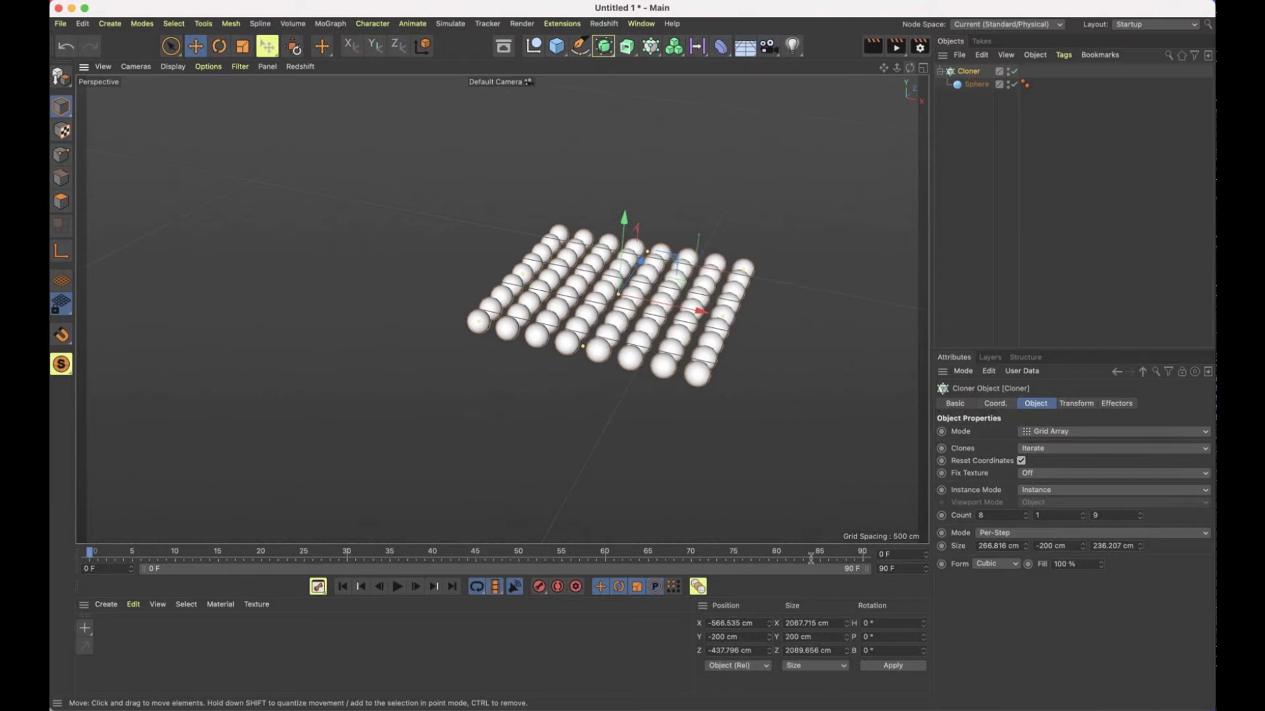
left_click_drag(752, 624, 674, 624)
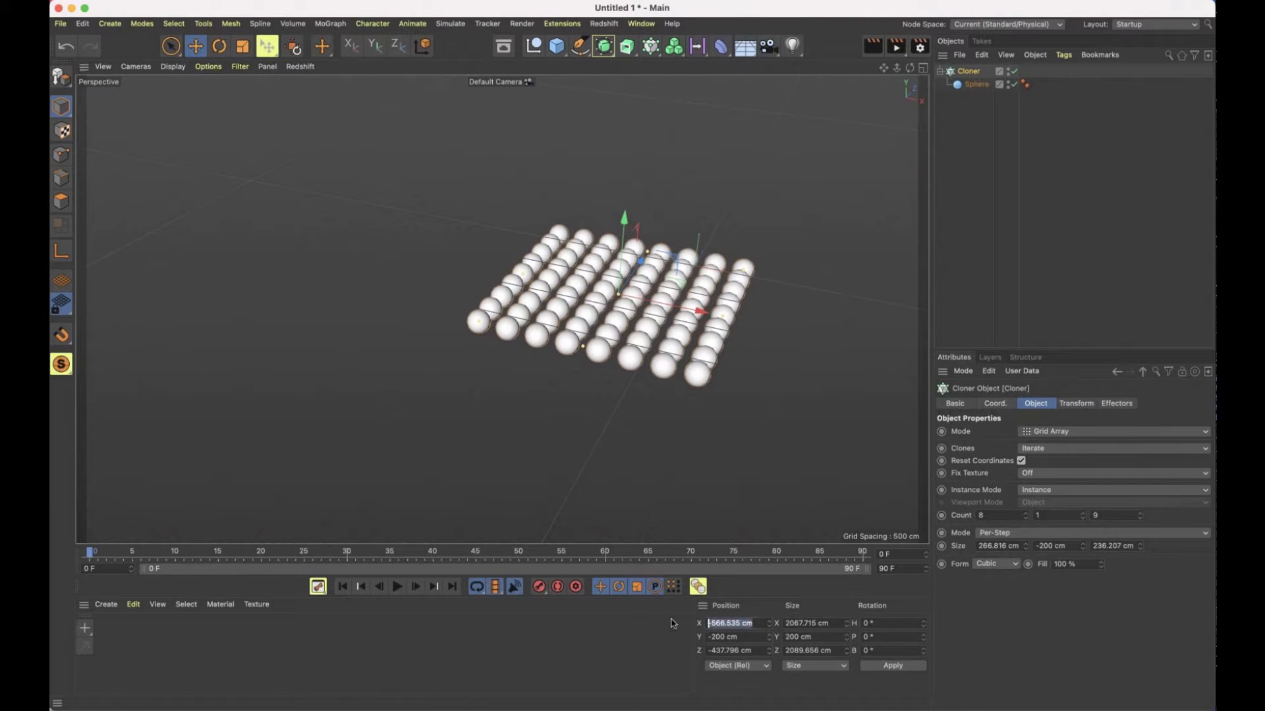
left_click(319, 114)
left_click(968, 71)
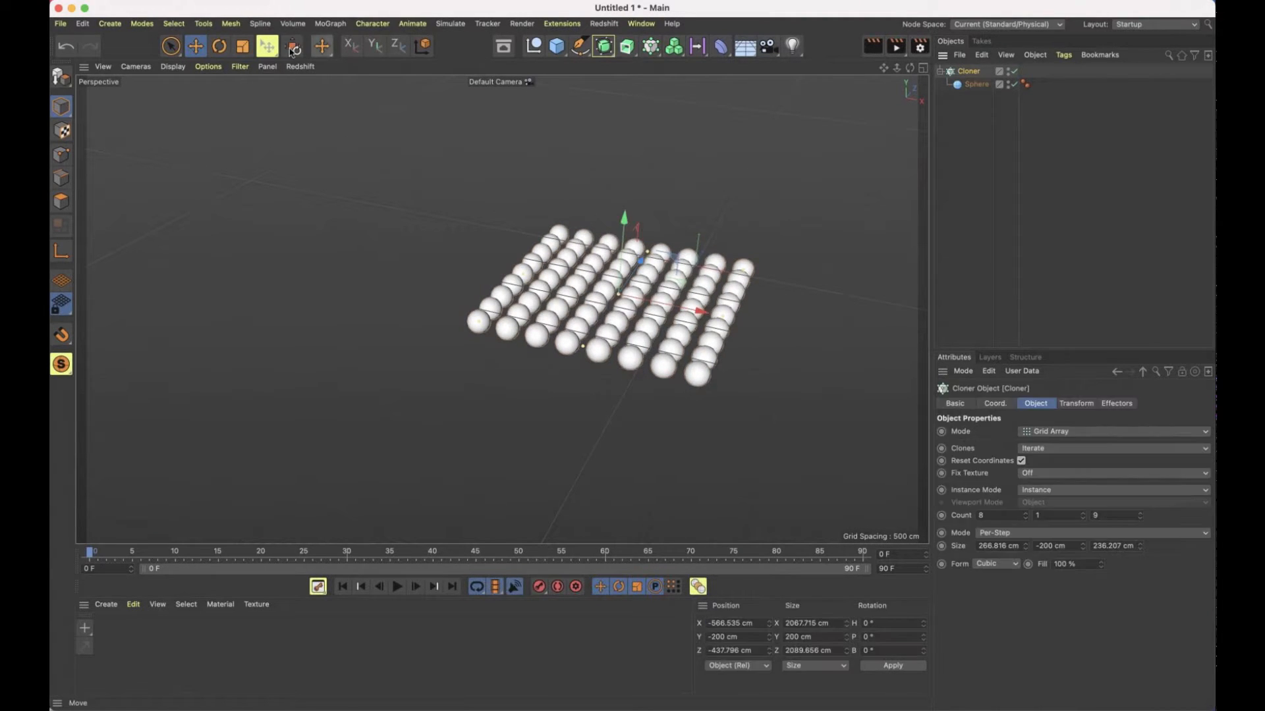
left_click(293, 46)
key("s")
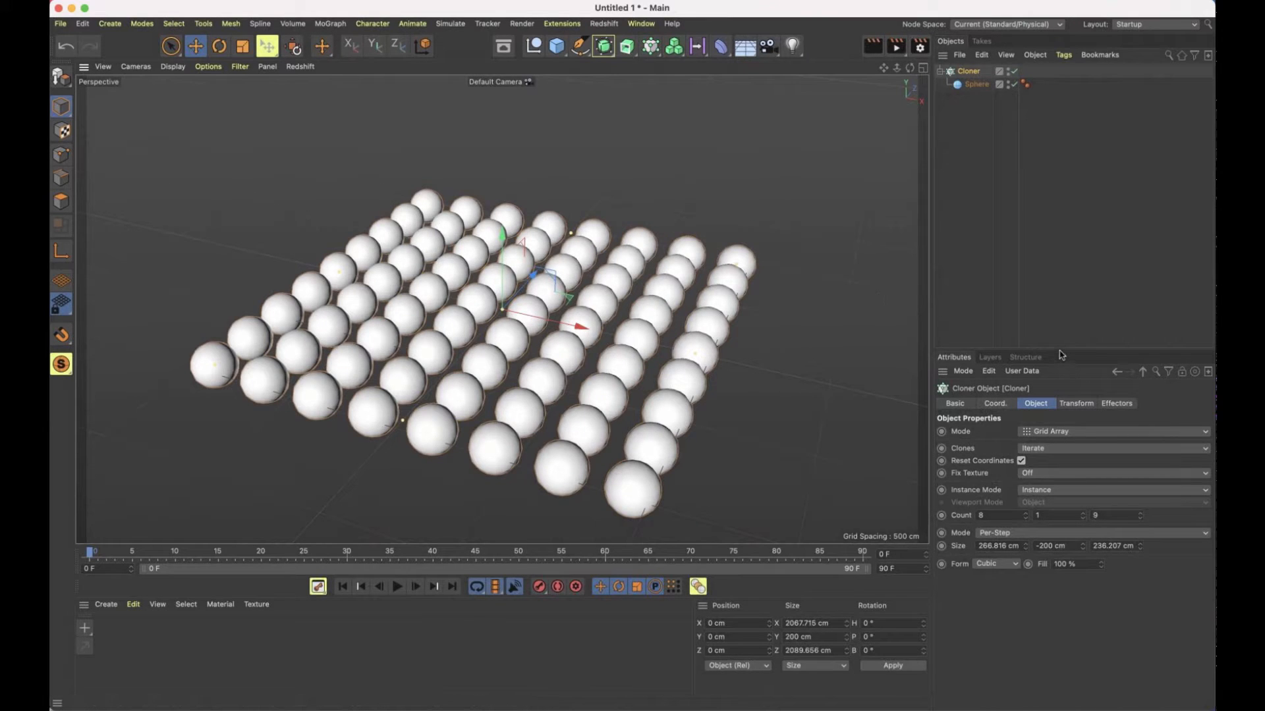
Set the Cloner's grid count to 10 in X, Y and Z
left_click_drag(1060, 351, 1060, 312)
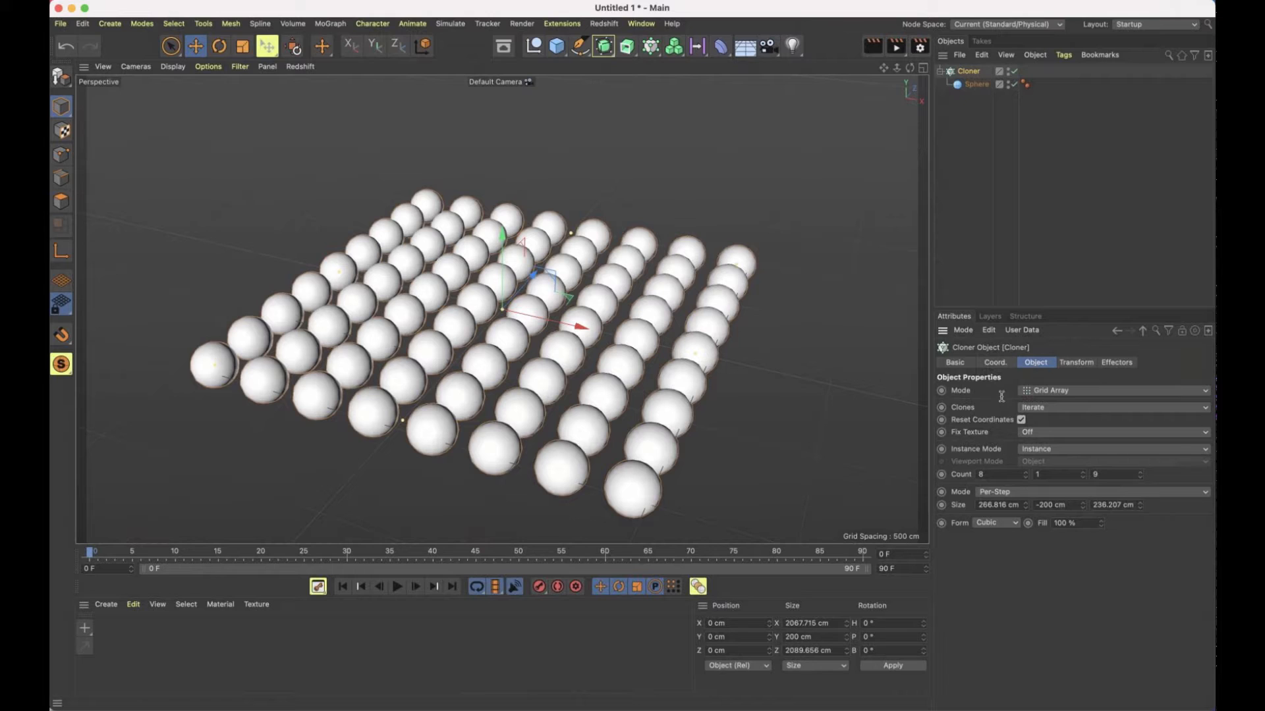
left_click(1001, 472)
type("10")
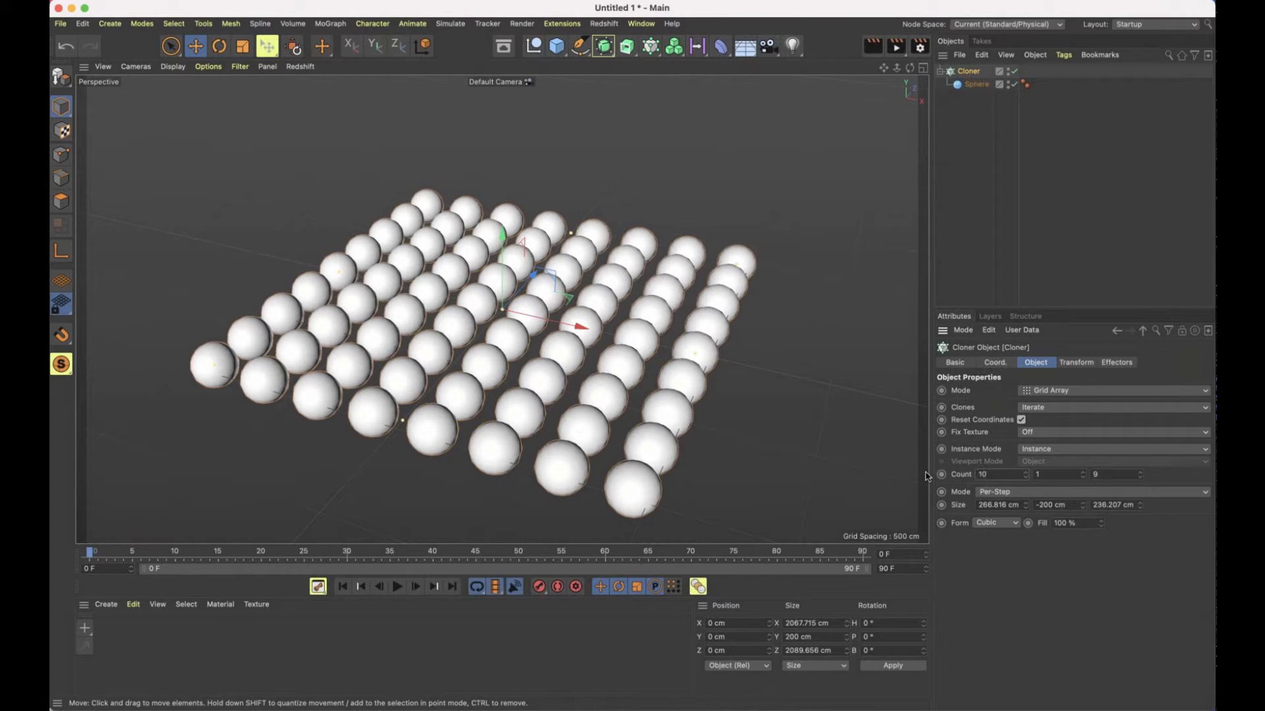
key("Tab")
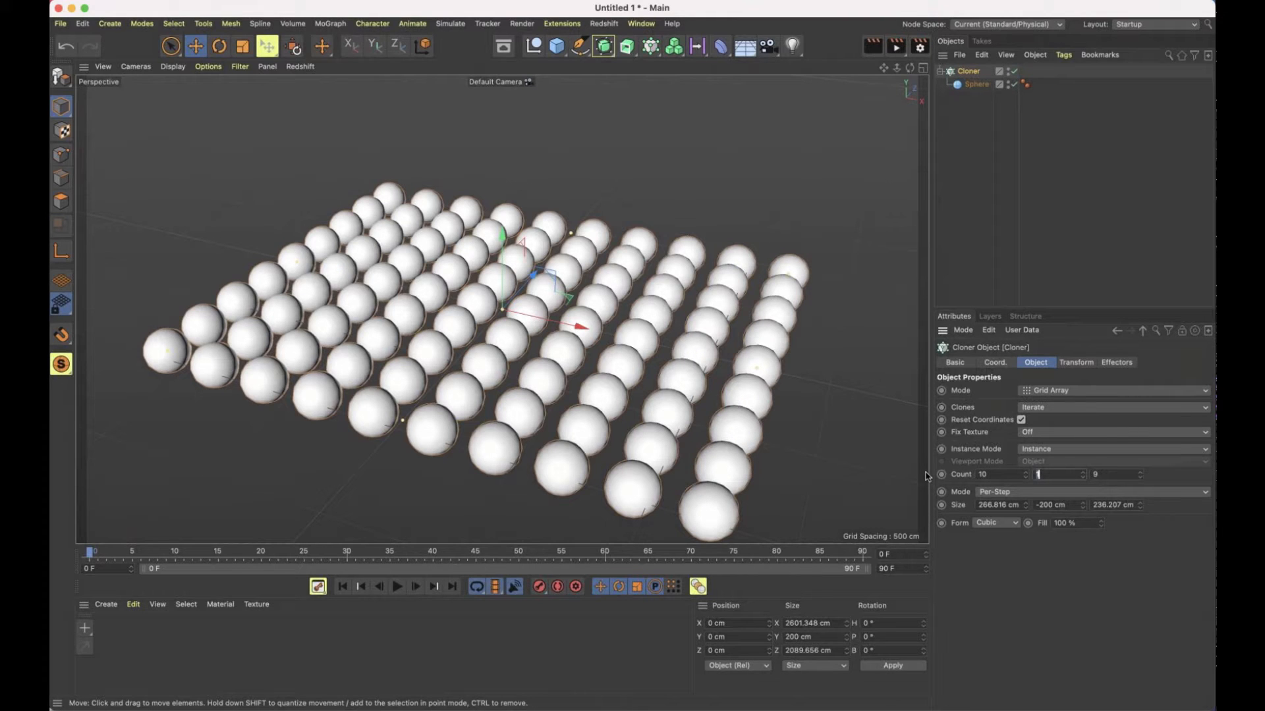
type("10")
key("Tab")
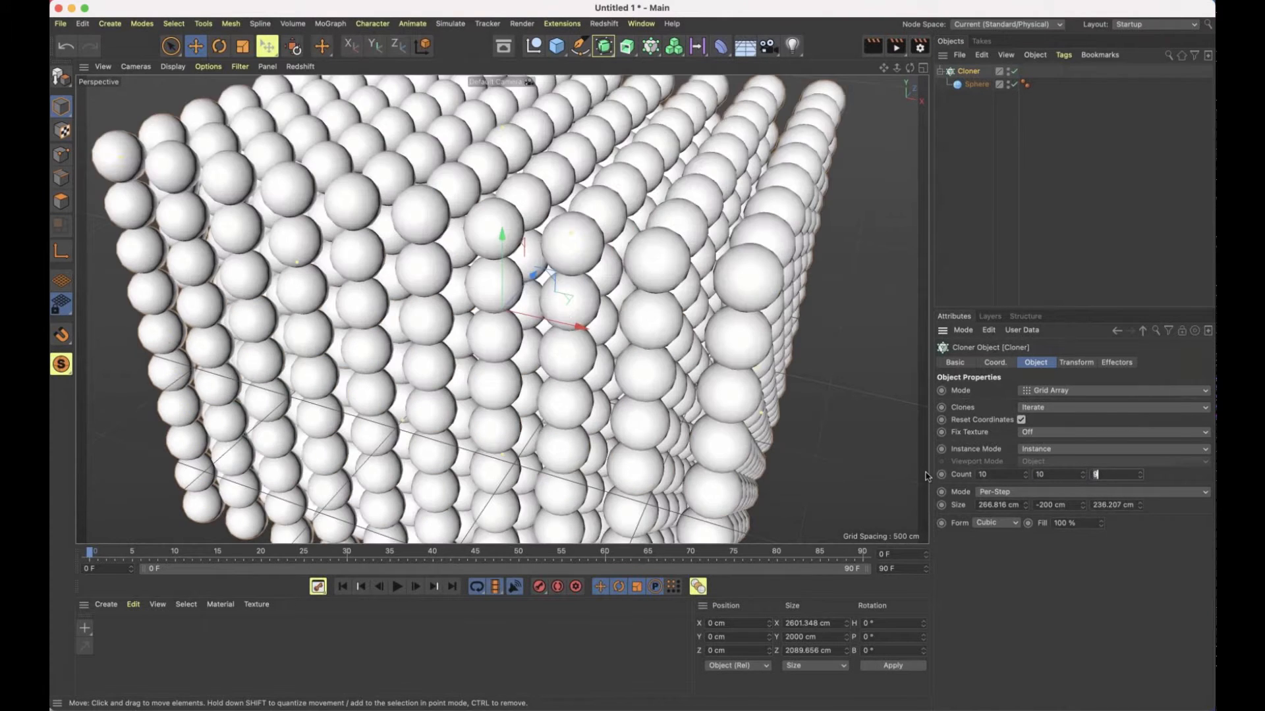
type("10")
key("Return")
key("h")
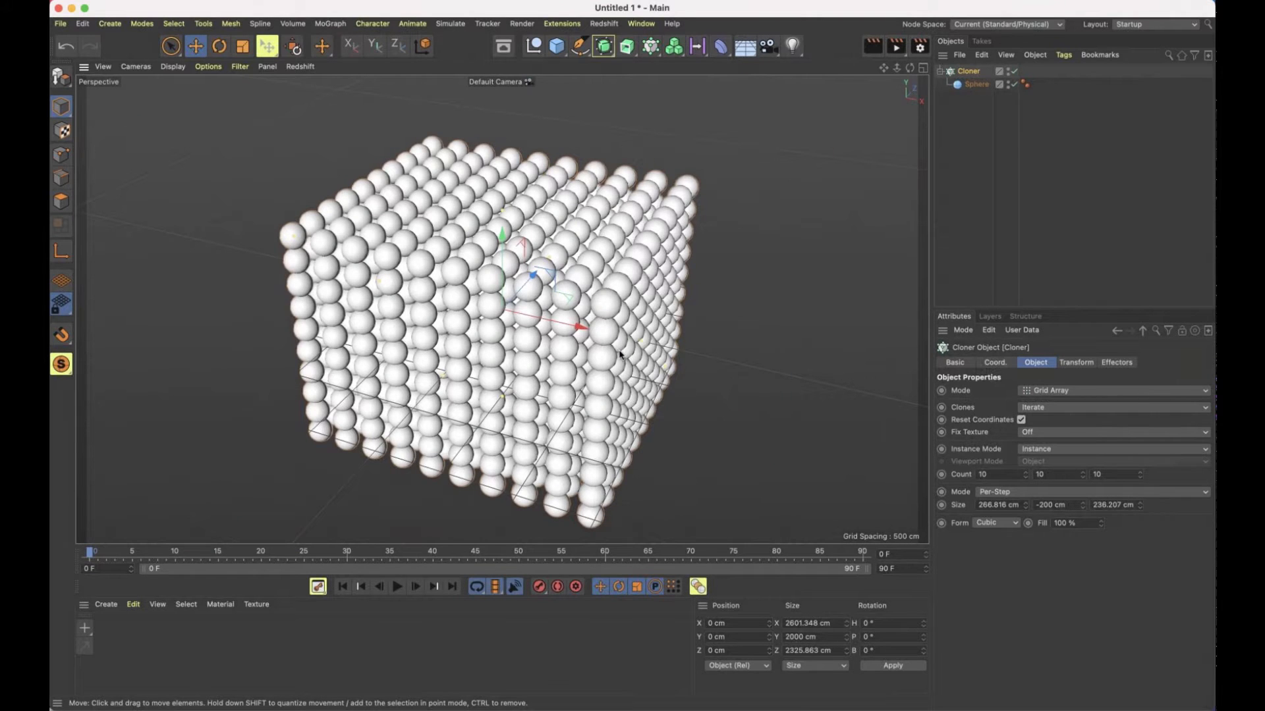
Set the Cloner's per-step size to 250 cm in X, Y and Z
right_click_drag(619, 354, 353, 285, "alt")
left_click_drag(353, 285, 583, 311, "alt")
left_click_drag(599, 293, 659, 323, "alt")
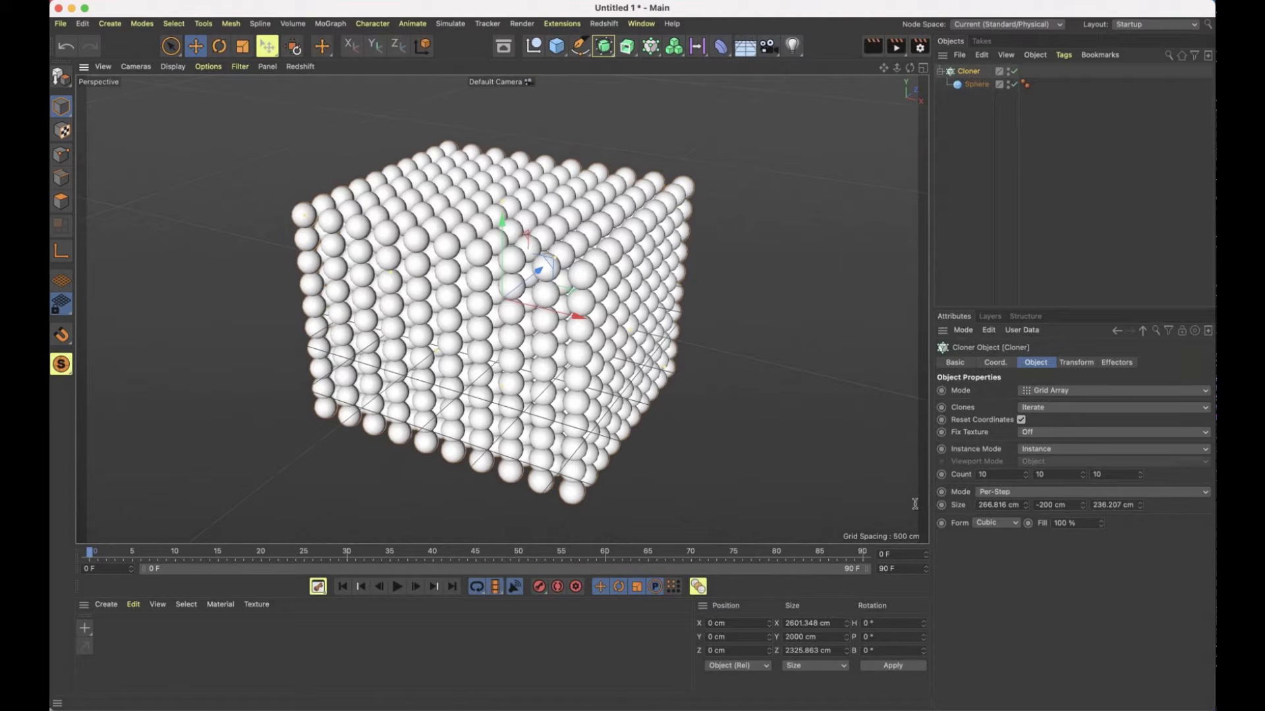
type("250")
key("Tab")
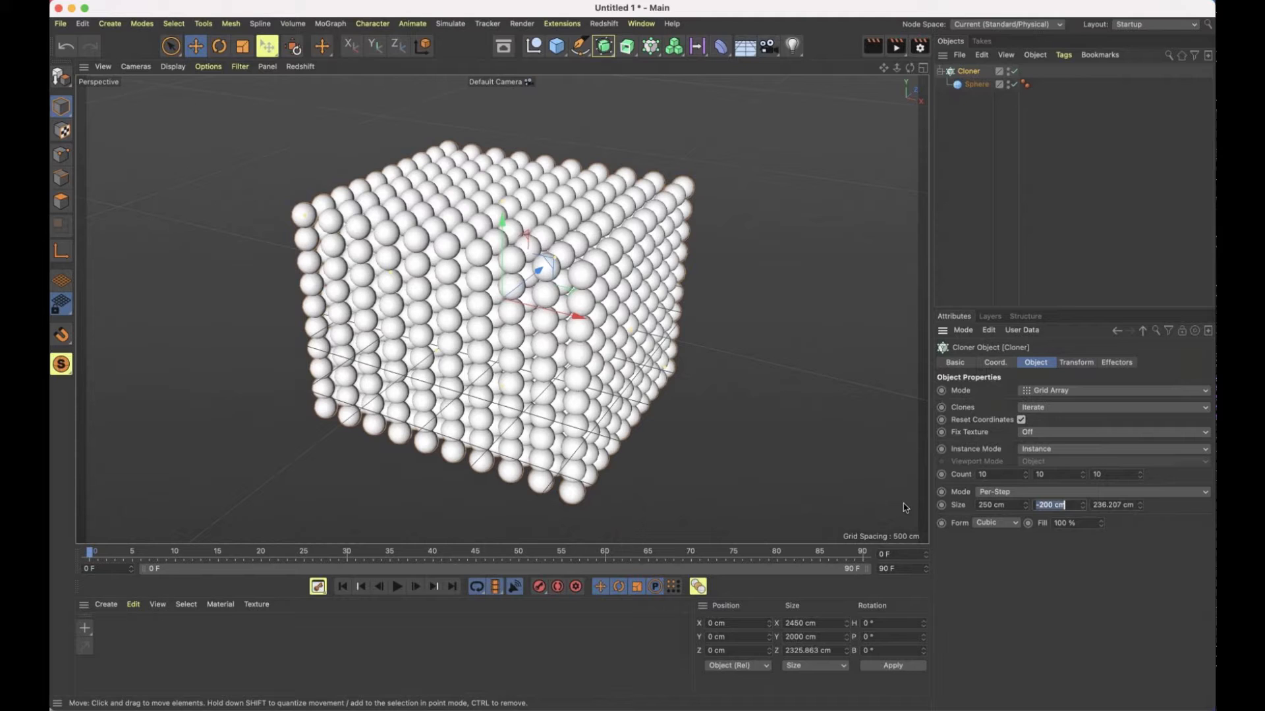
type("250")
key("Tab")
type("250")
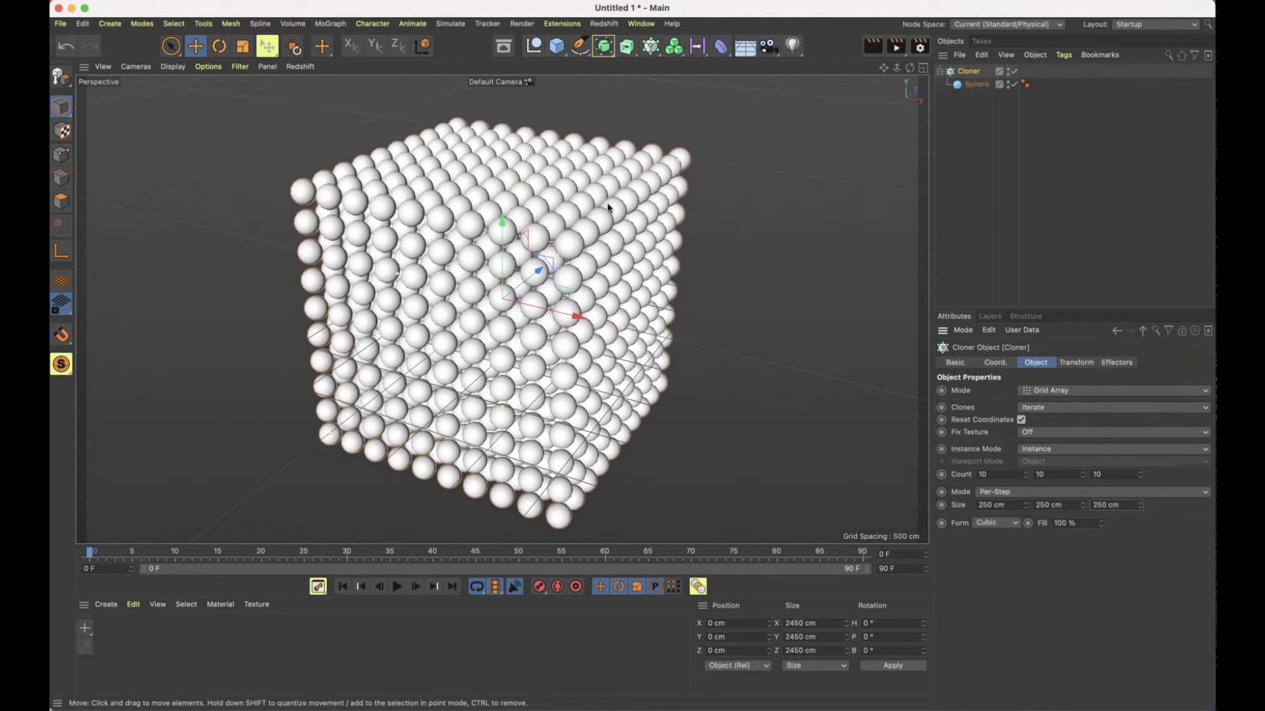
left_click_drag(607, 207, 542, 212, "alt")
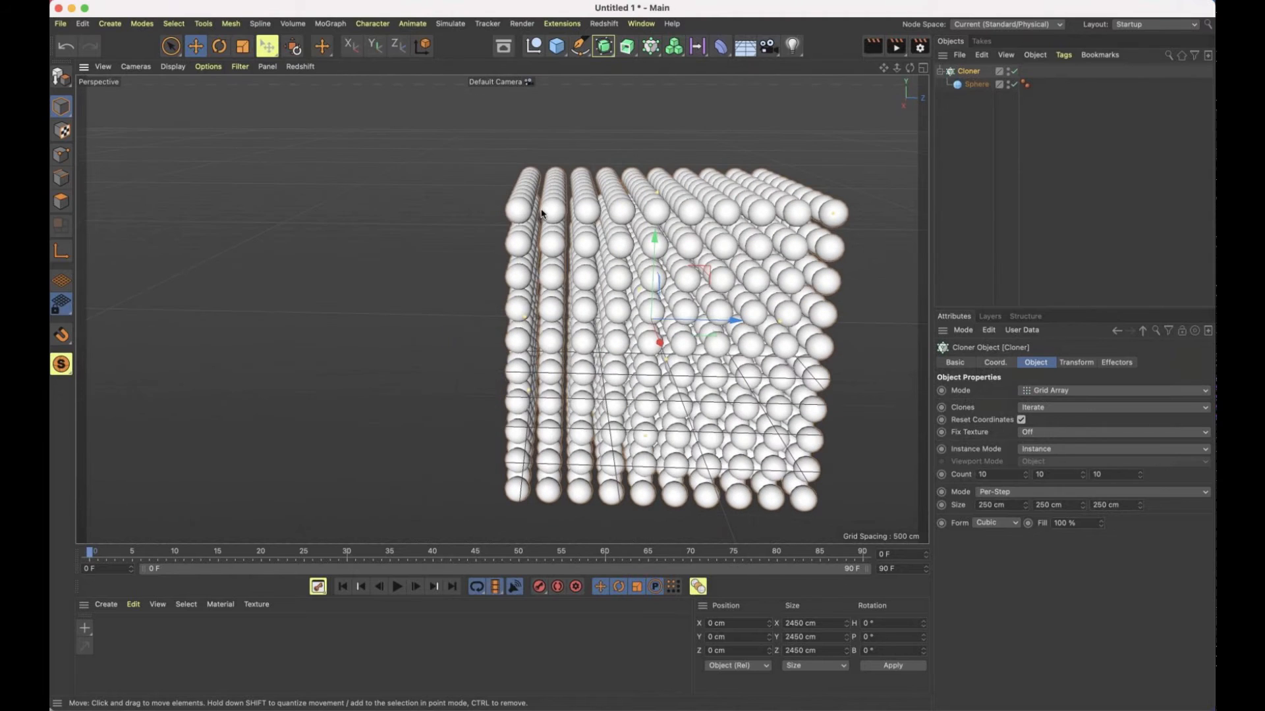
right_click_drag(549, 212, 664, 216, "alt")
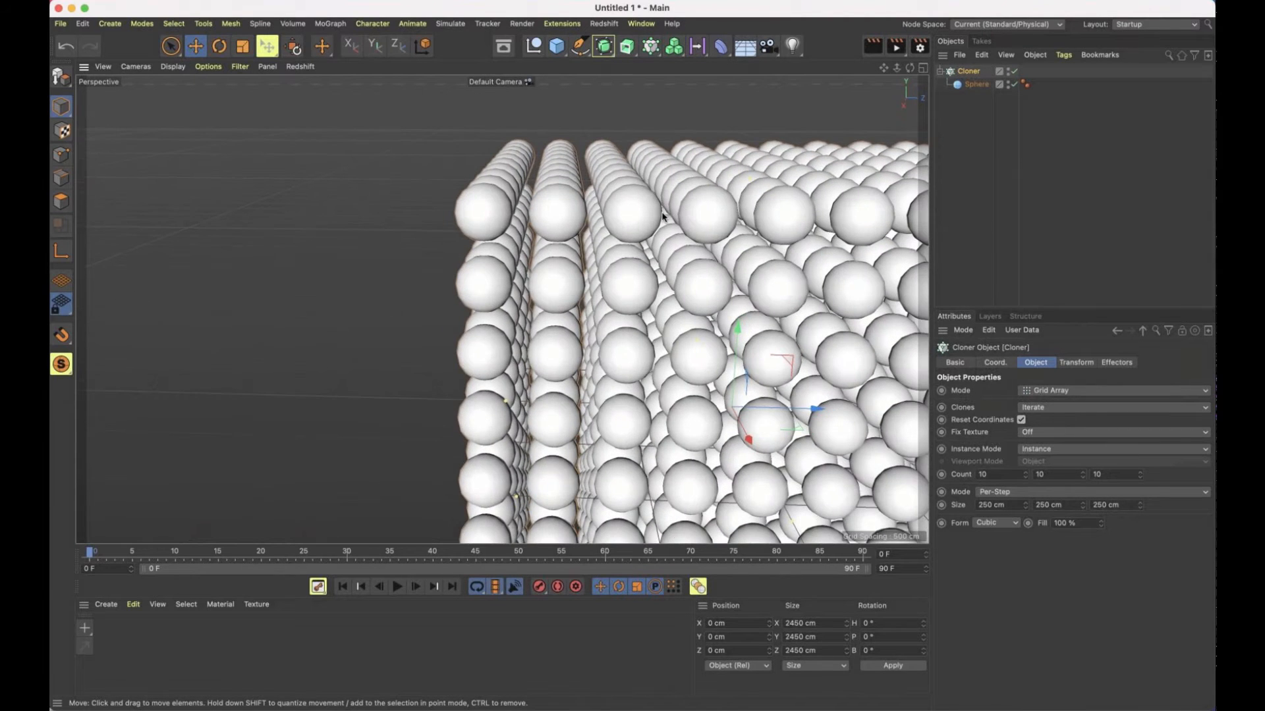
mouse_move(550, 214)
right_mouse_down("alt")
mouse_move(621, 217)
mouse_move(539, 213)
right_mouse_up("alt")
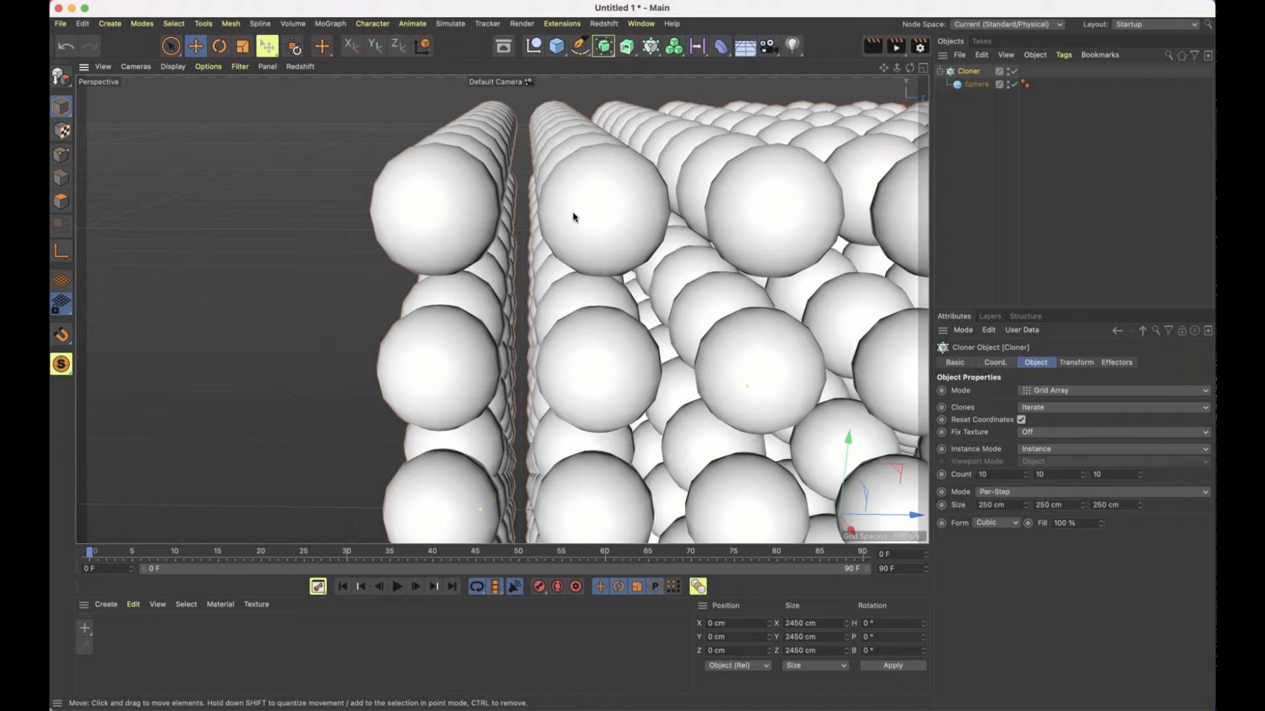
scroll(573, 217, "down", 10)
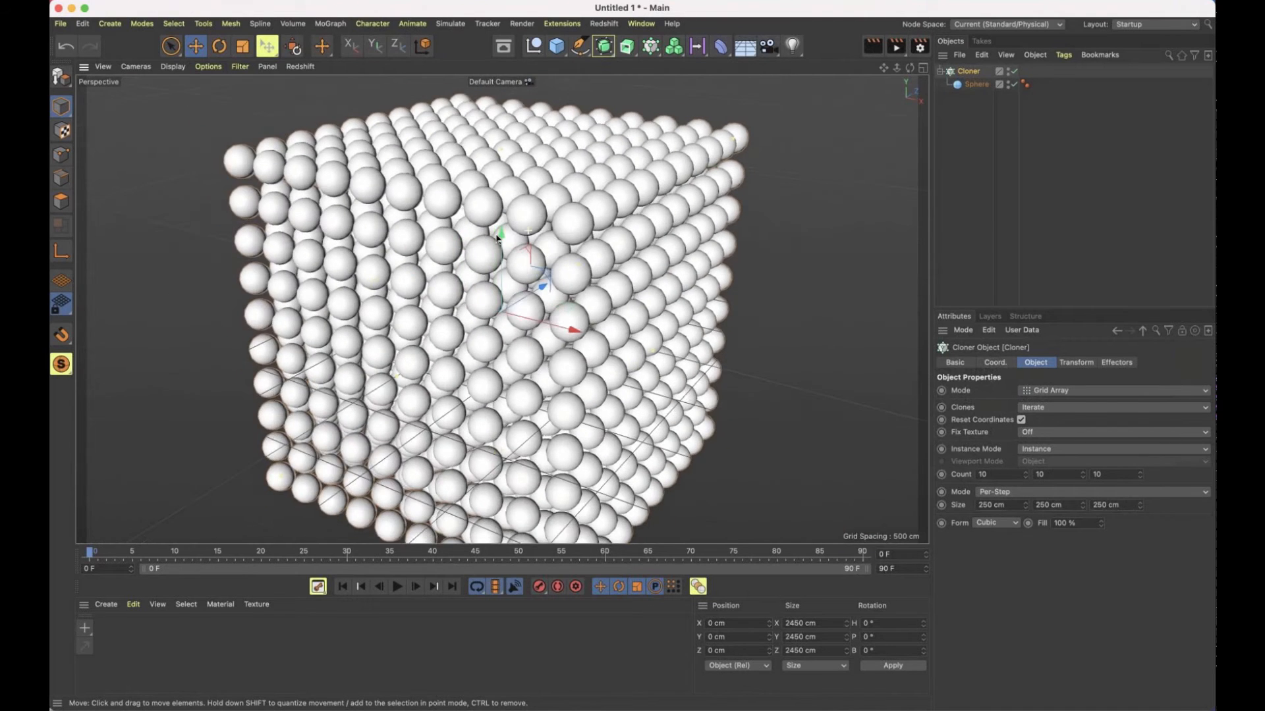
Switch the size mode of the Cloner's grid from Per-Step to Endpoint
scroll(497, 239, "down", 10)
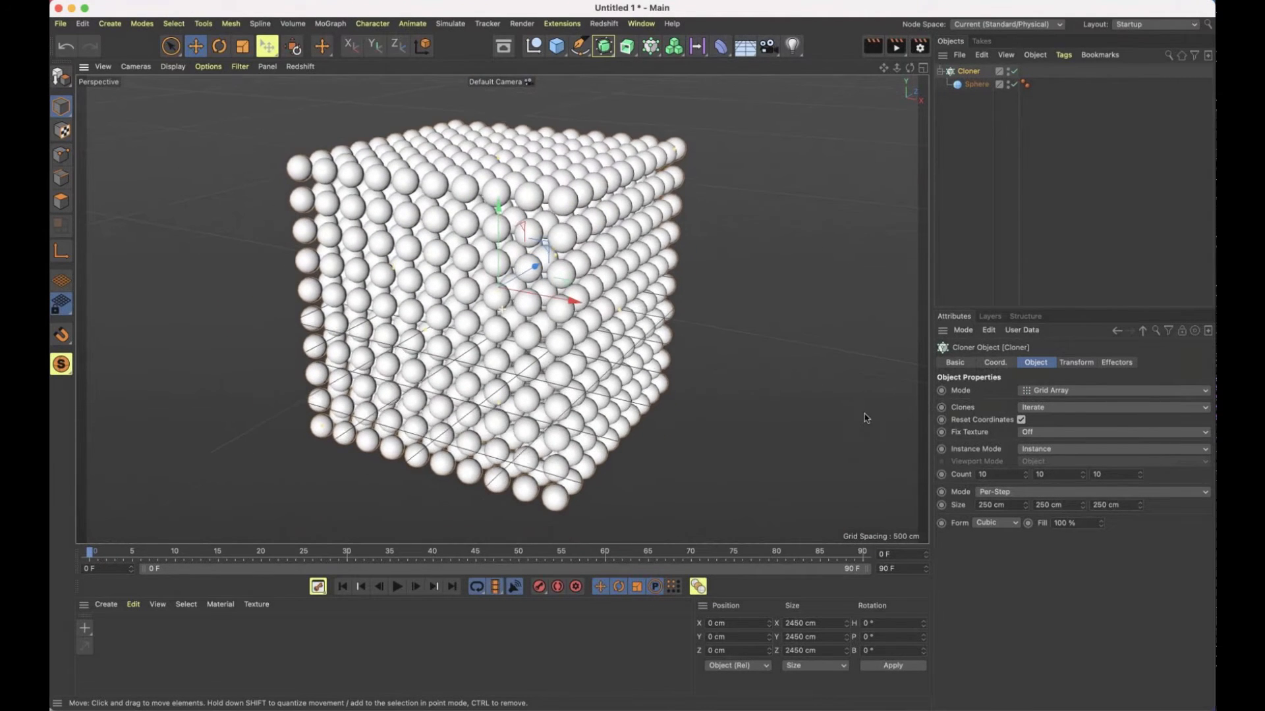
middle_click_drag(864, 417, 863, 409, "alt")
left_click(1025, 494)
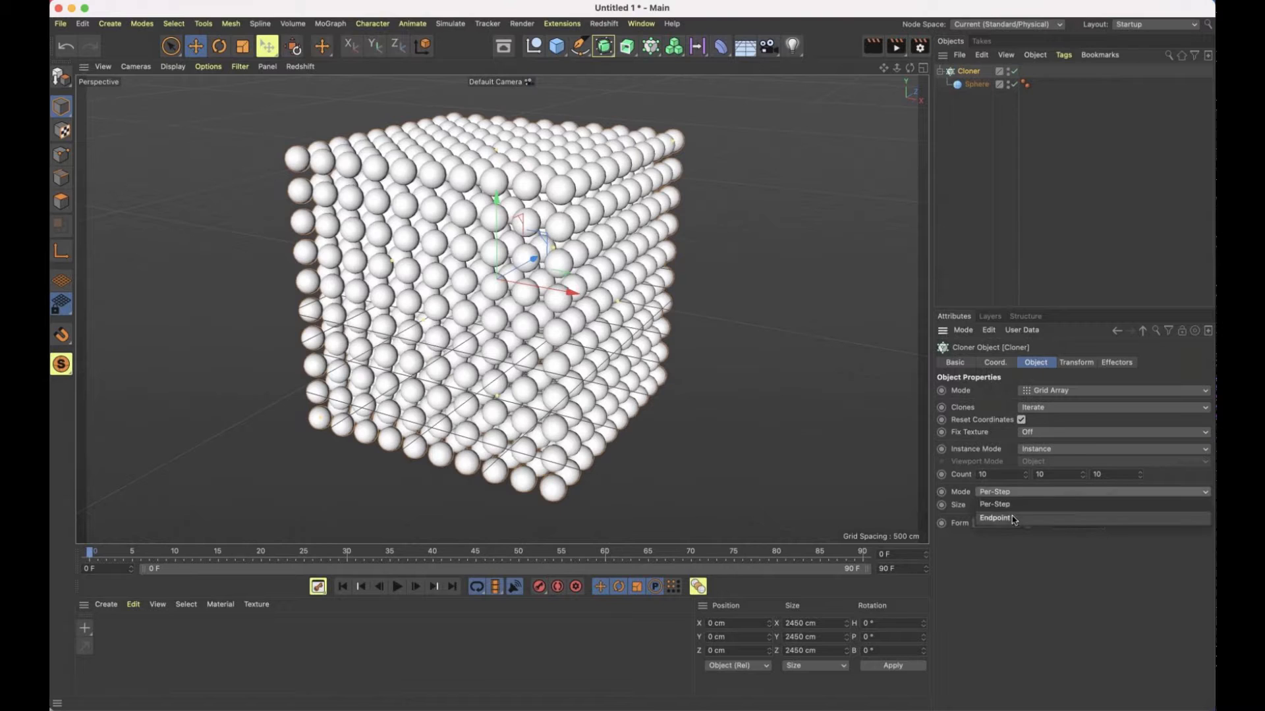
left_click(996, 518)
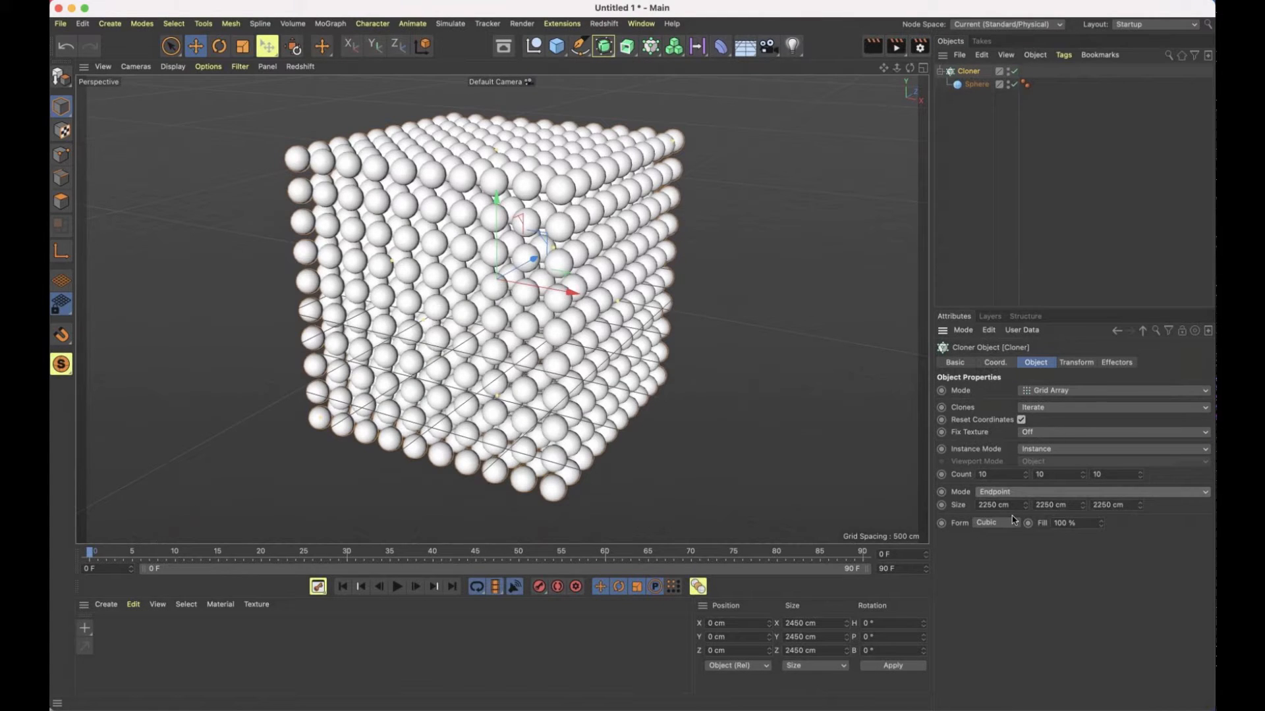
Increase the grid's X count to 22 while the size mode is Endpoint
left_click(1025, 473)
left_click(1025, 473)
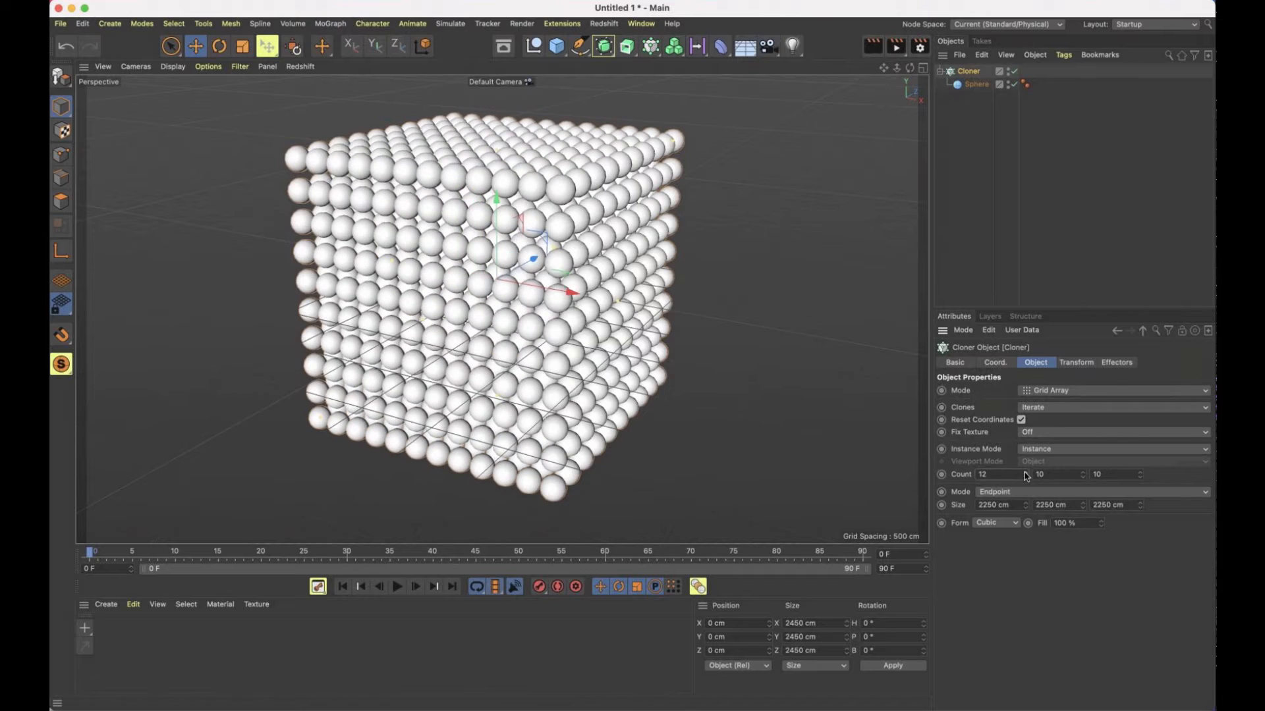
left_click(1025, 473)
left_click(1025, 473)
left_click(1025, 473)
left_click(1025, 473)
left_click(1025, 473)
left_click(1025, 472)
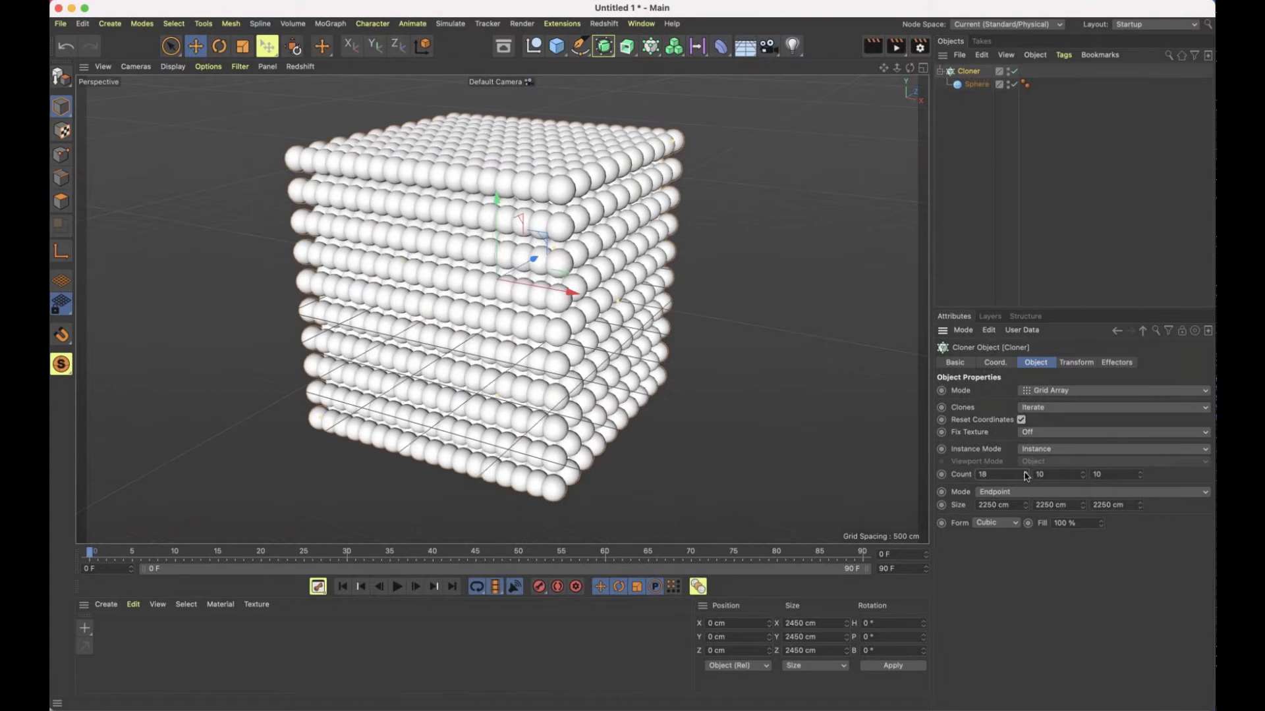
left_click(1025, 473)
left_click(1025, 473)
left_click(1025, 473)
left_click(1025, 473)
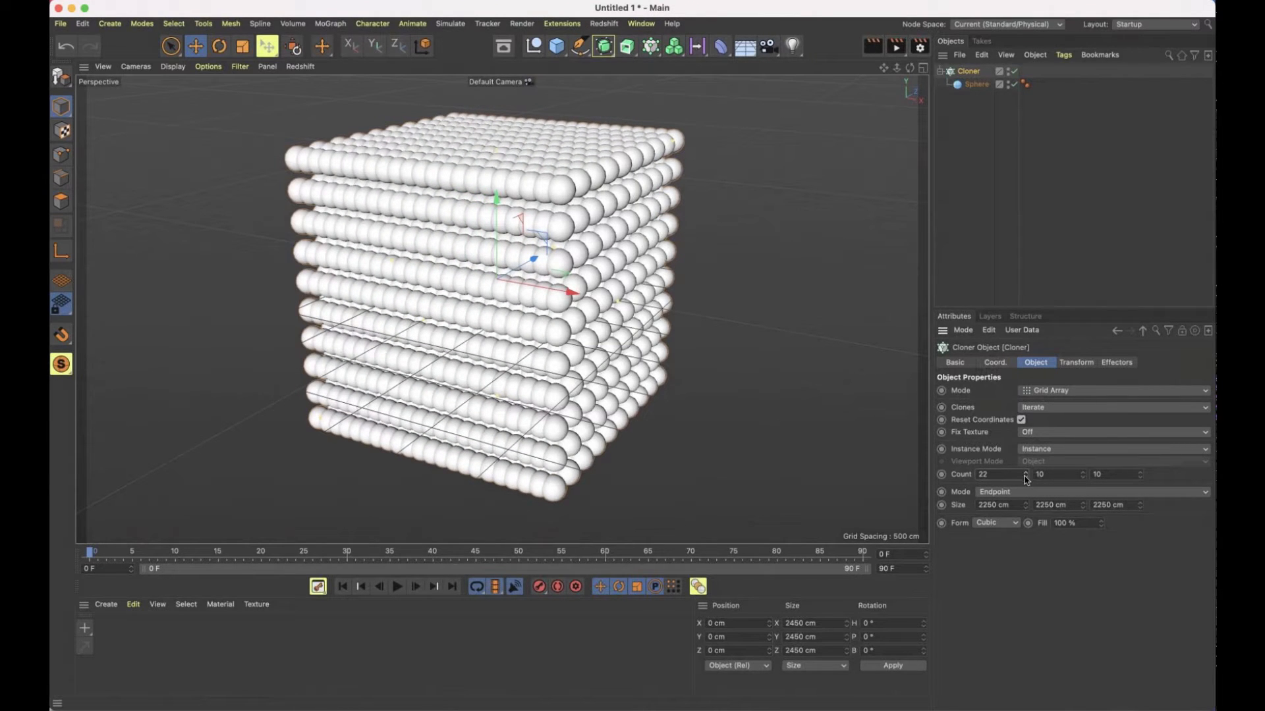
Reduce the grid's X count to 5
left_click(1025, 477)
left_click(1025, 477)
left_click(1025, 477)
left_click(1025, 477)
left_click(1025, 477)
left_click(1025, 476)
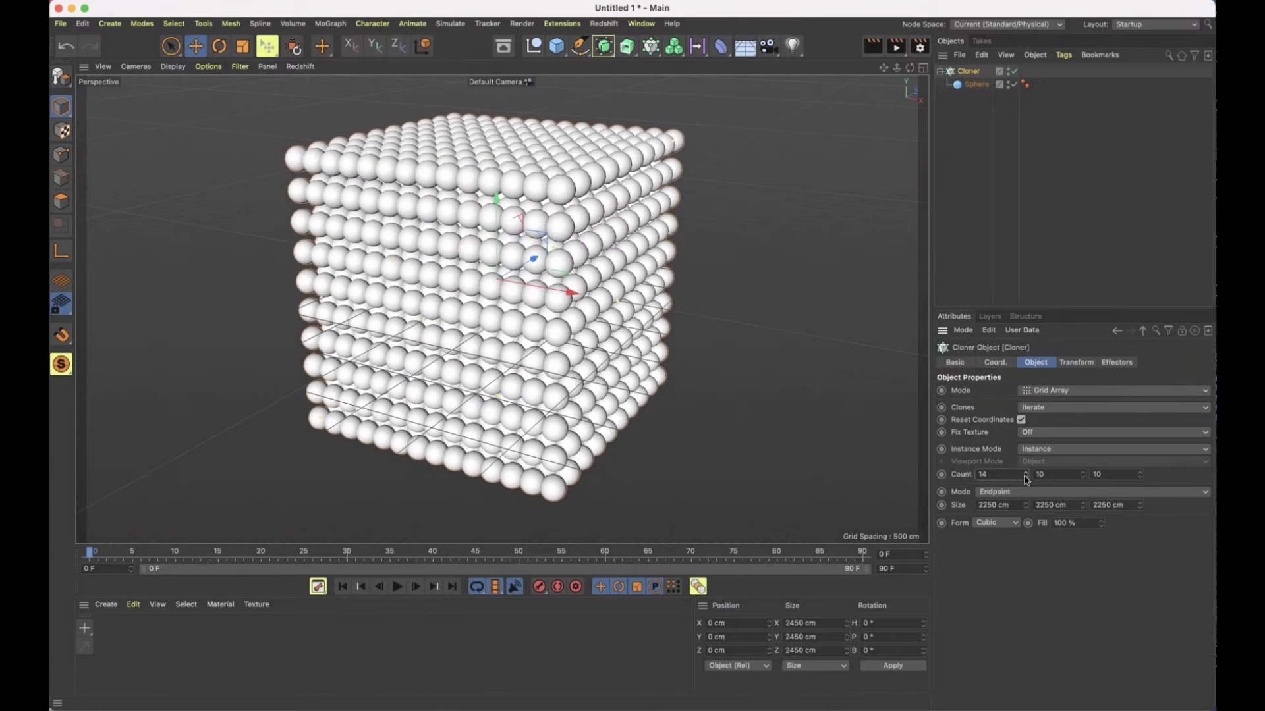
left_click(1025, 477)
left_click(1025, 477)
left_click(1026, 477)
left_click(1025, 477)
left_click(1025, 477)
left_click(1026, 477)
left_click(1026, 477)
left_click(1026, 477)
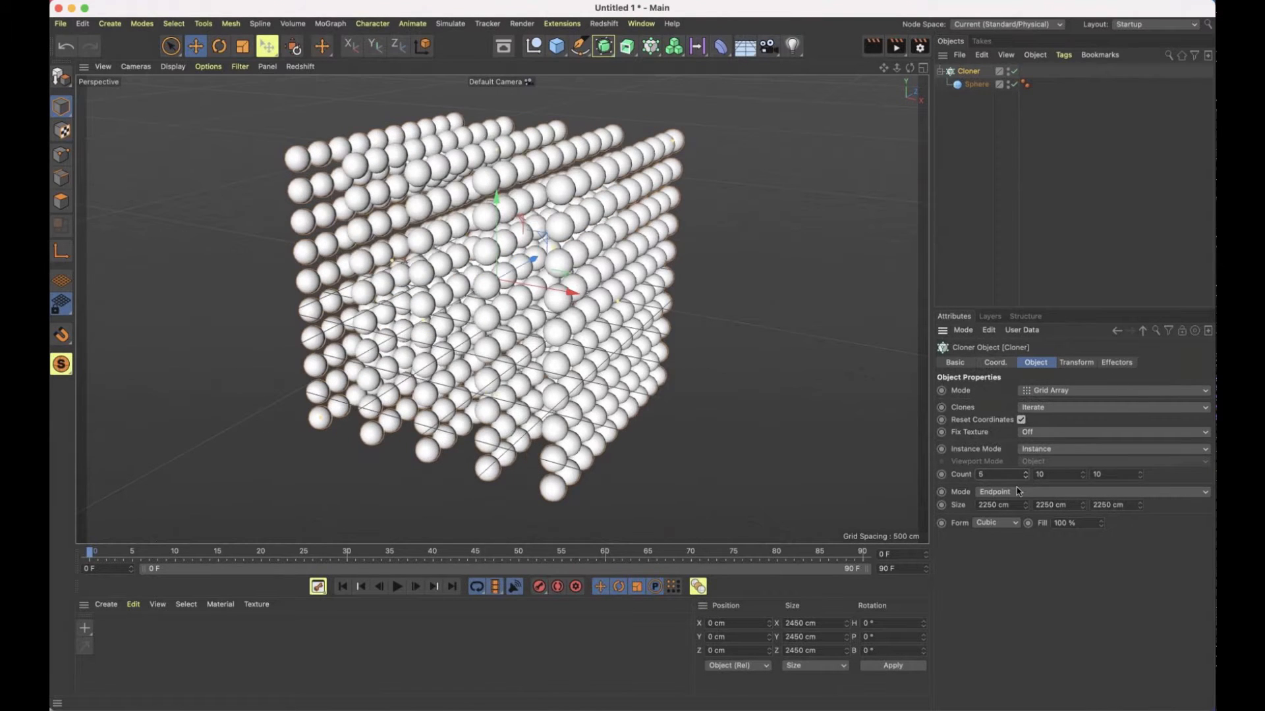
Switch the grid's size mode back to Per-Step, raise the X count to 9 and reduce it to 4
left_click(1015, 493)
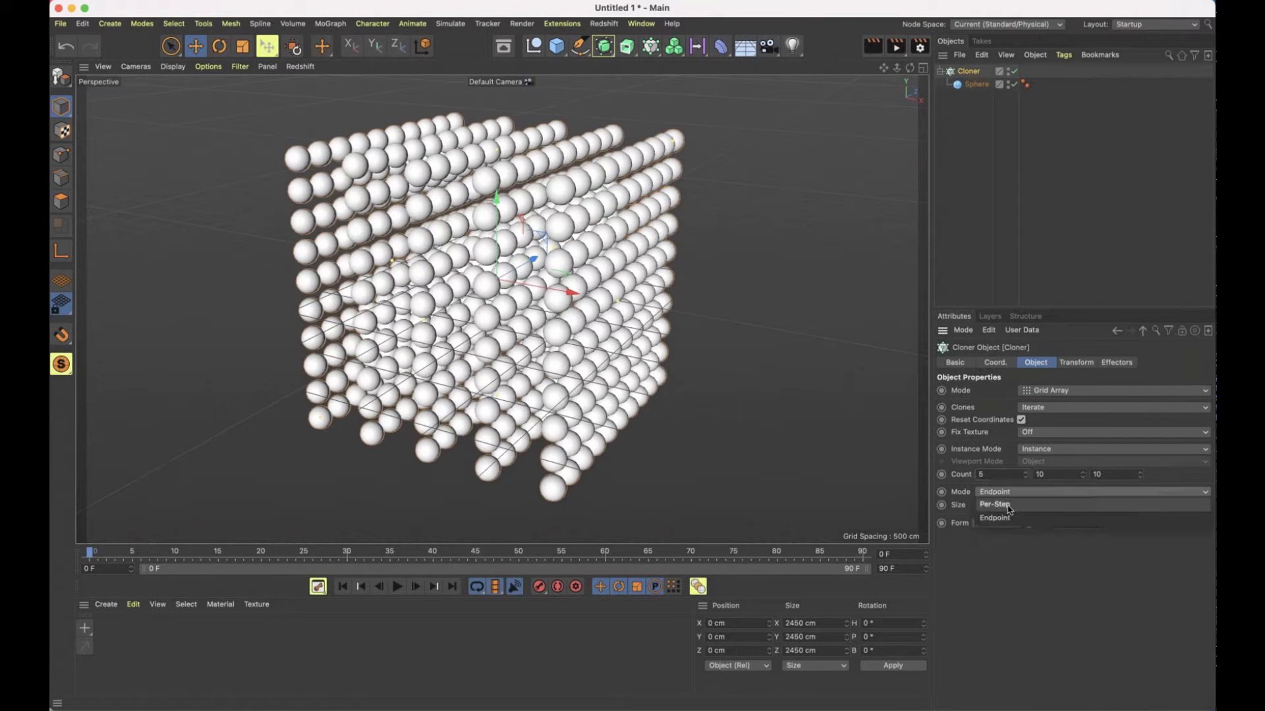
left_click(1008, 506)
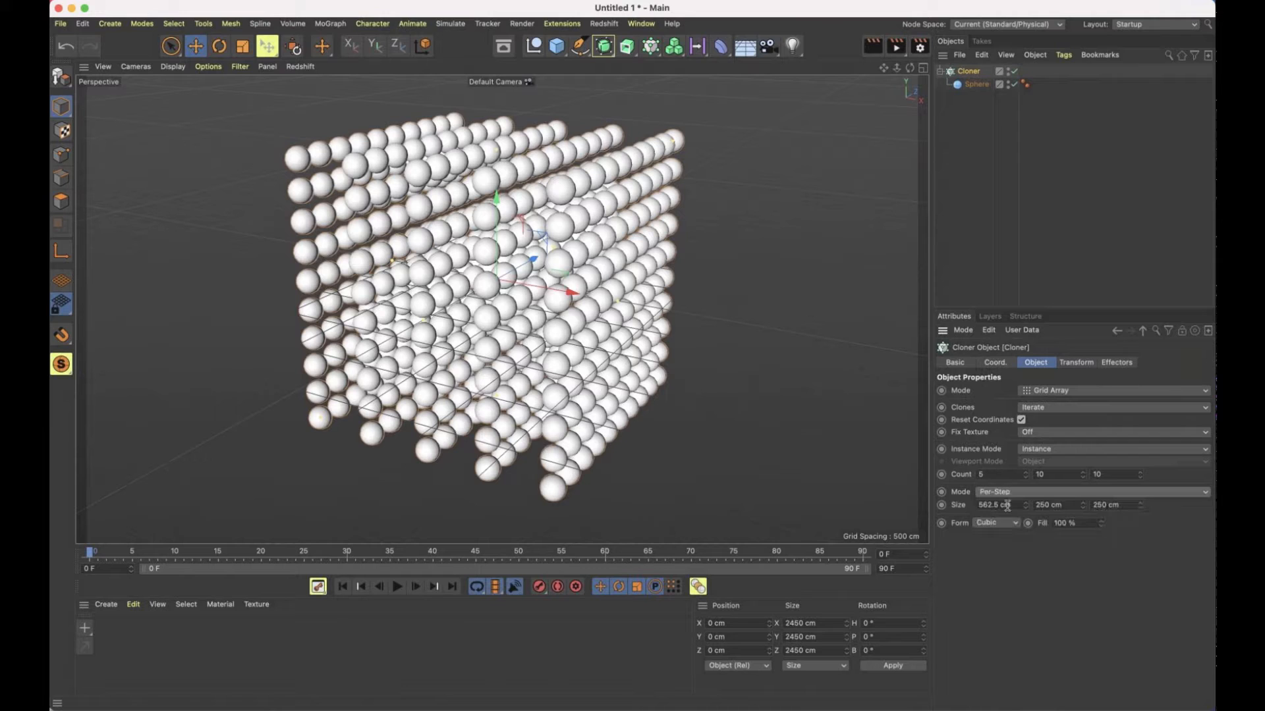
left_click(1026, 473)
left_click(1026, 473)
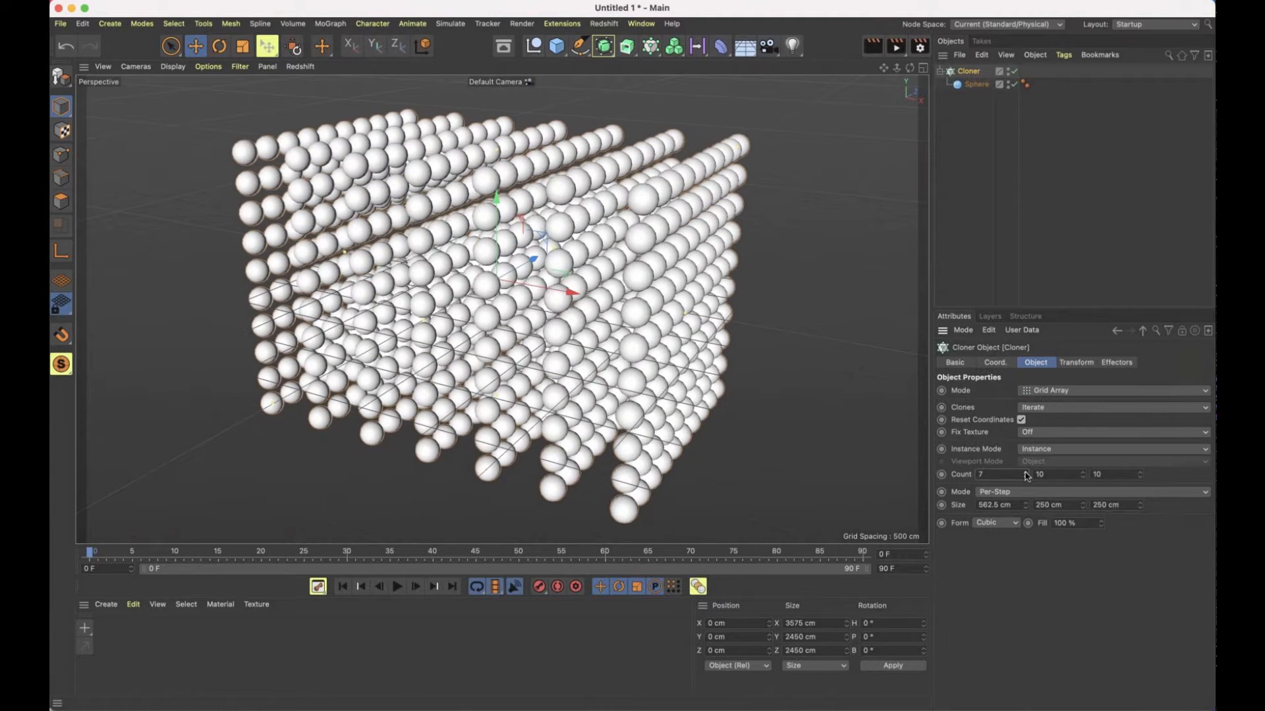
left_click(1025, 473)
left_click(1025, 473)
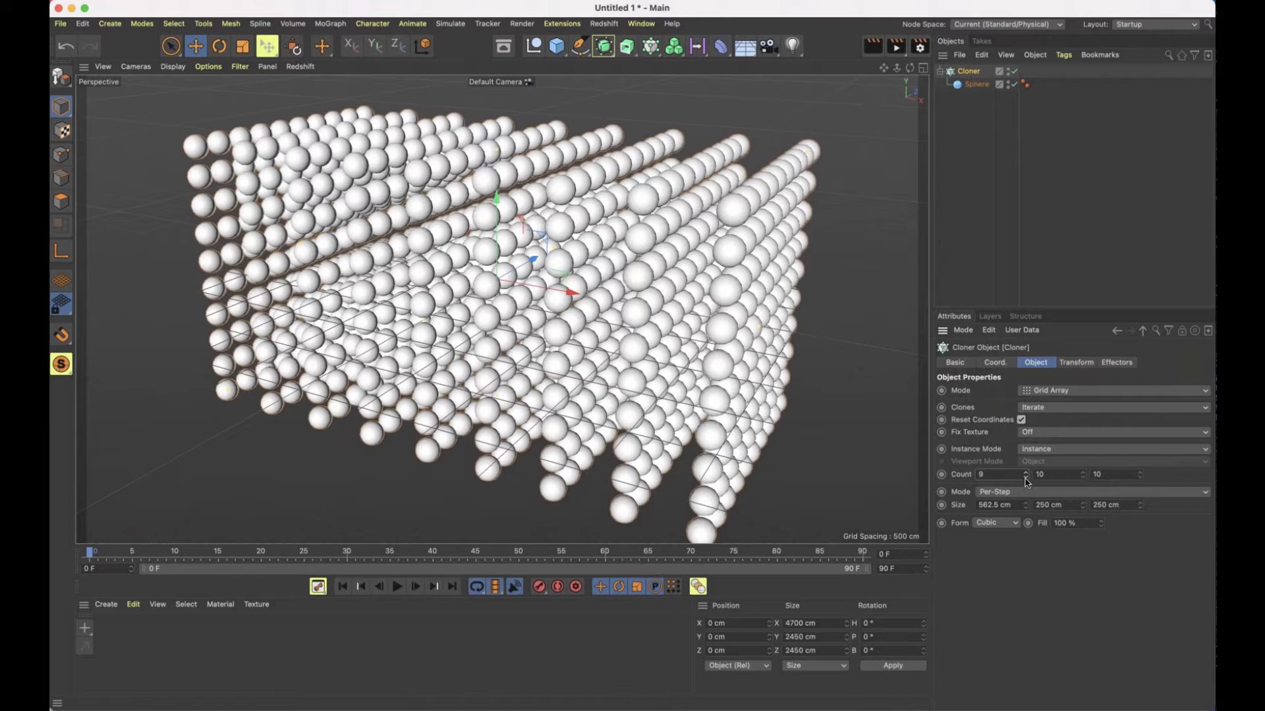
left_click(1025, 479)
left_click(1025, 479)
left_click(1025, 479)
left_click(1025, 479)
left_click(1025, 479)
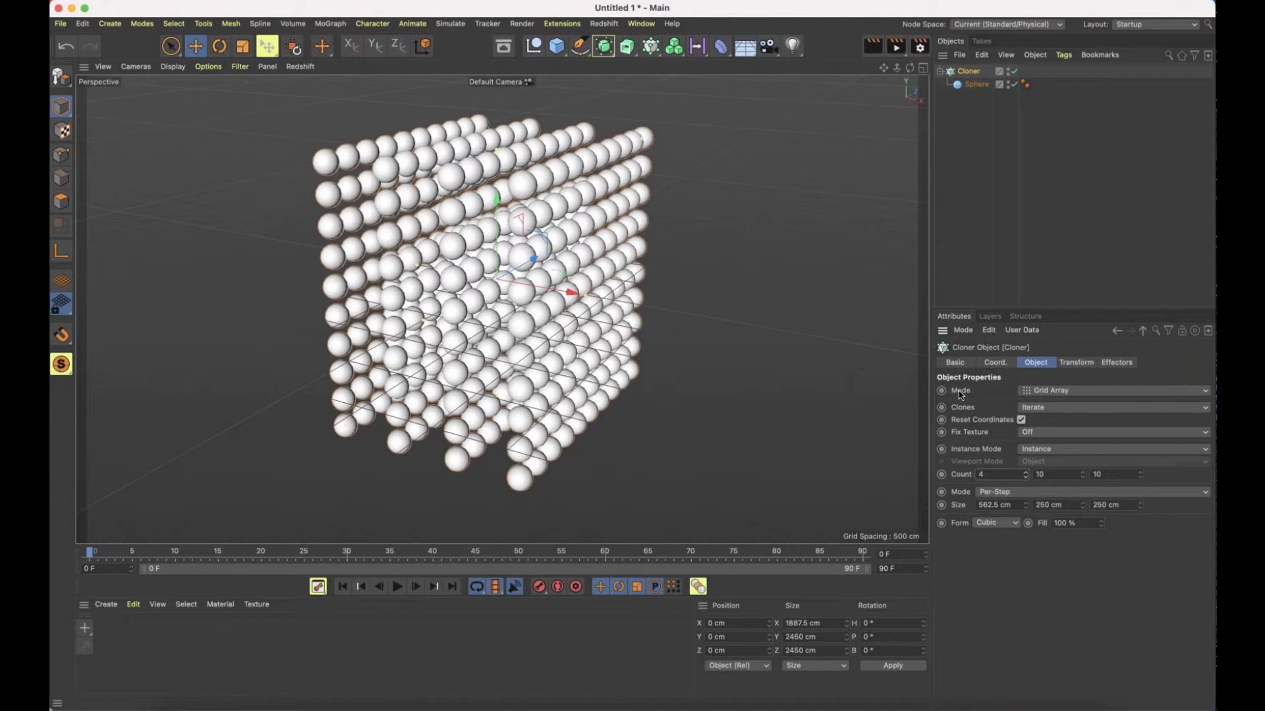
Switch the Cloner to Linear mode and stretch the row interactively to about -829, 455 and -292 cm per step in X, Y and Z
left_click(1060, 393)
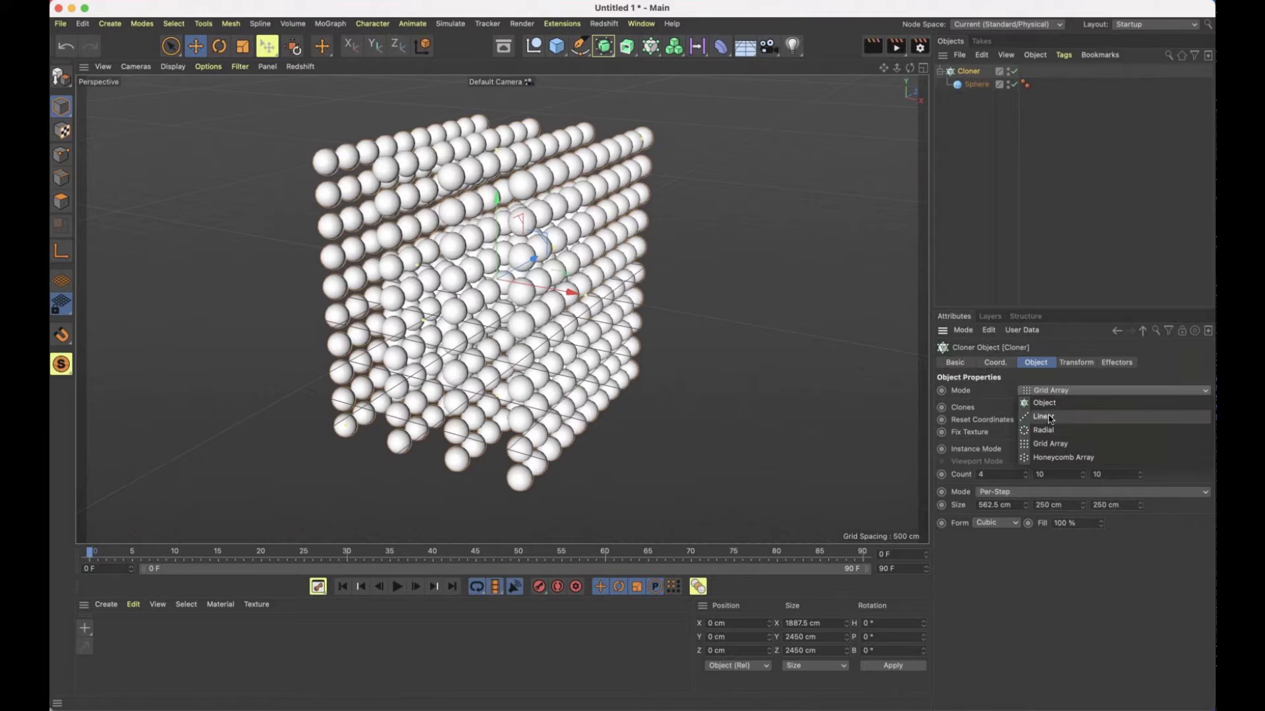
left_click(1050, 417)
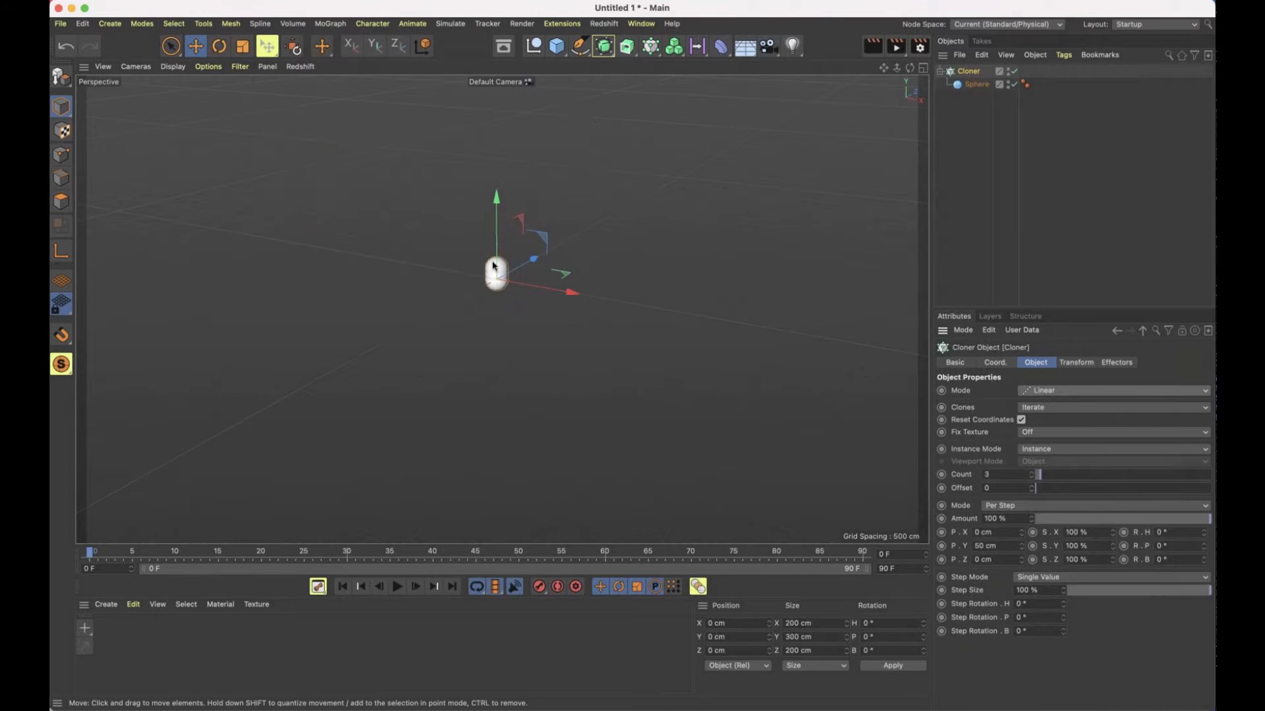
left_click_drag(498, 265, 297, 169)
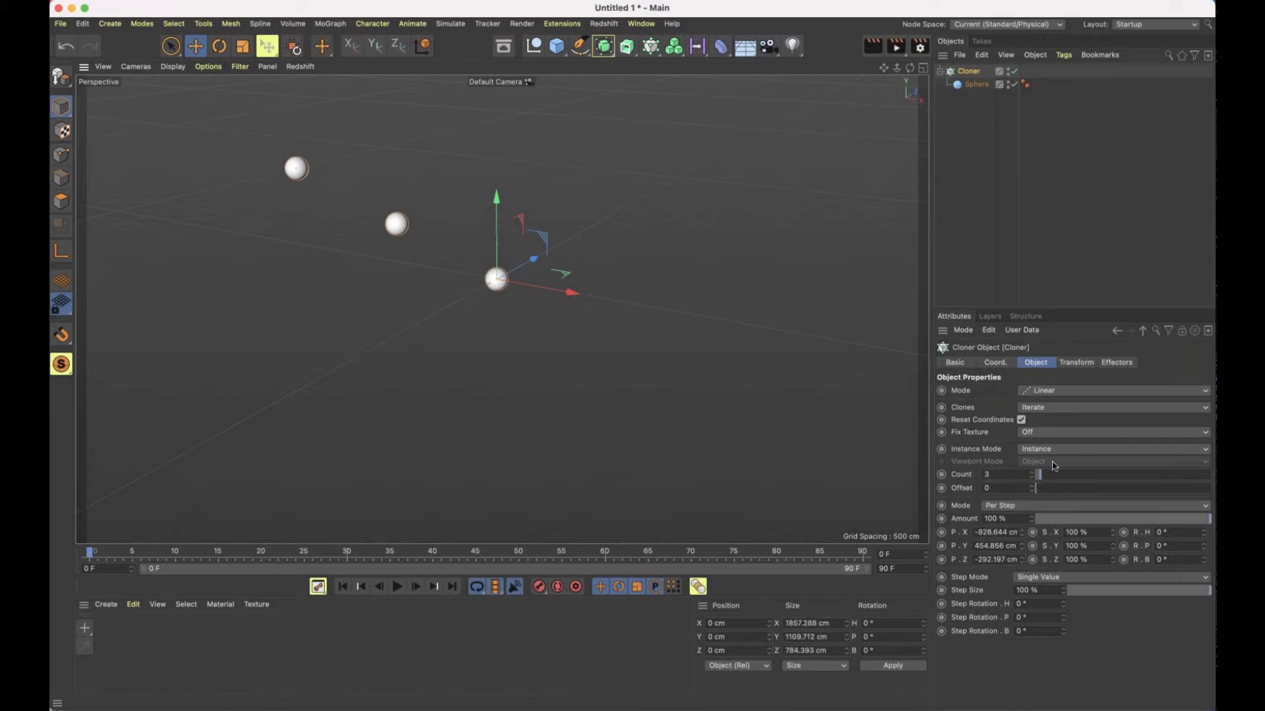
Try a clone count of 25 and a reduced count of 5 on the linear row of spheres
left_click_drag(1044, 478, 1079, 475)
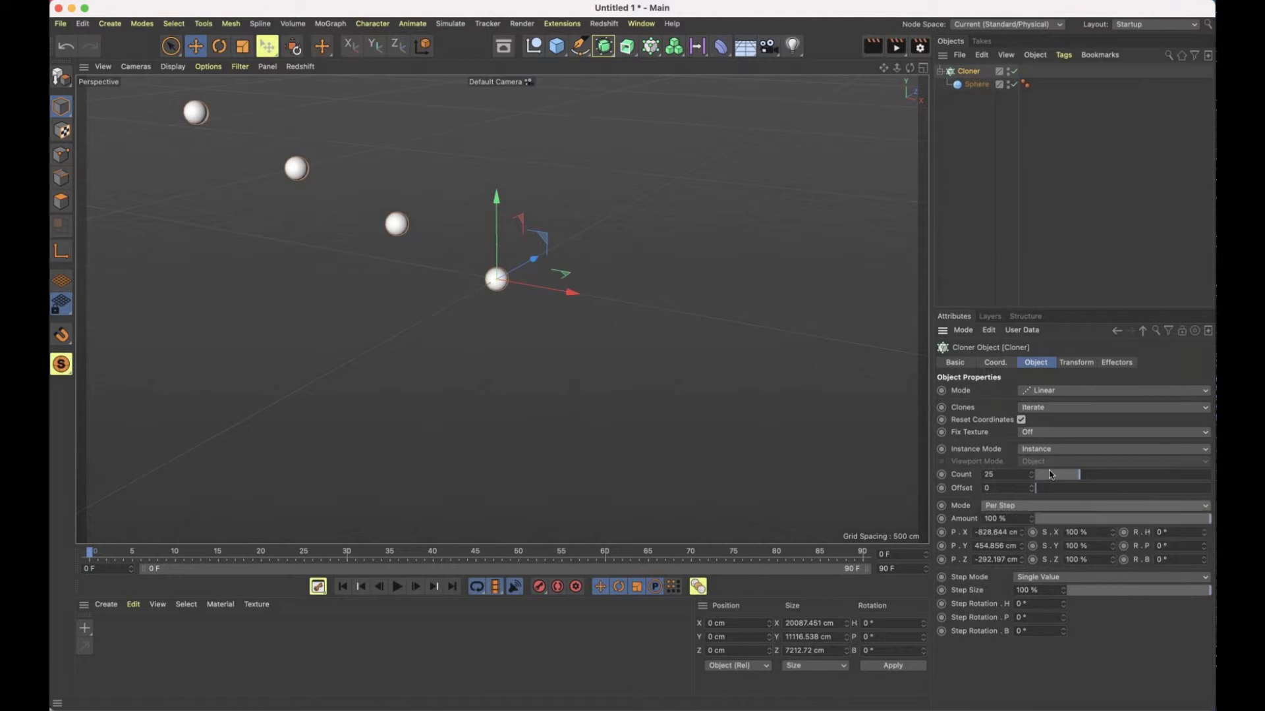
scroll(556, 244, "down", 5)
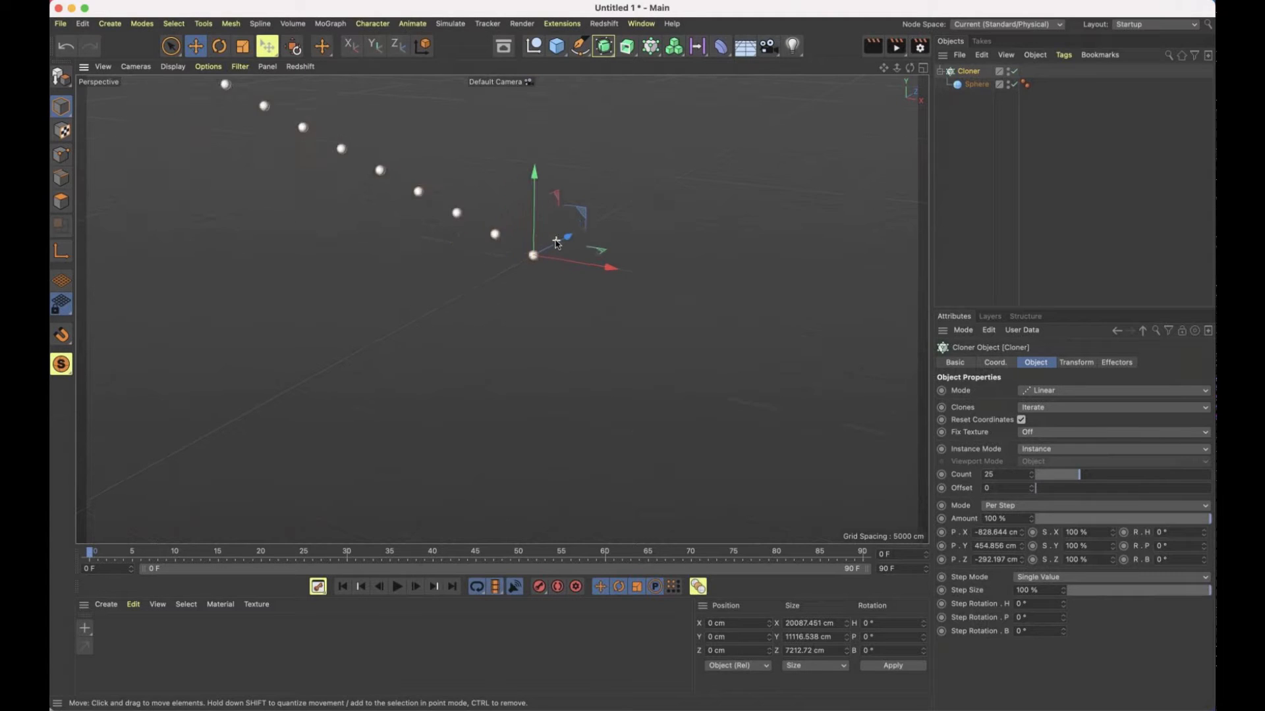
scroll(557, 244, "down", 2)
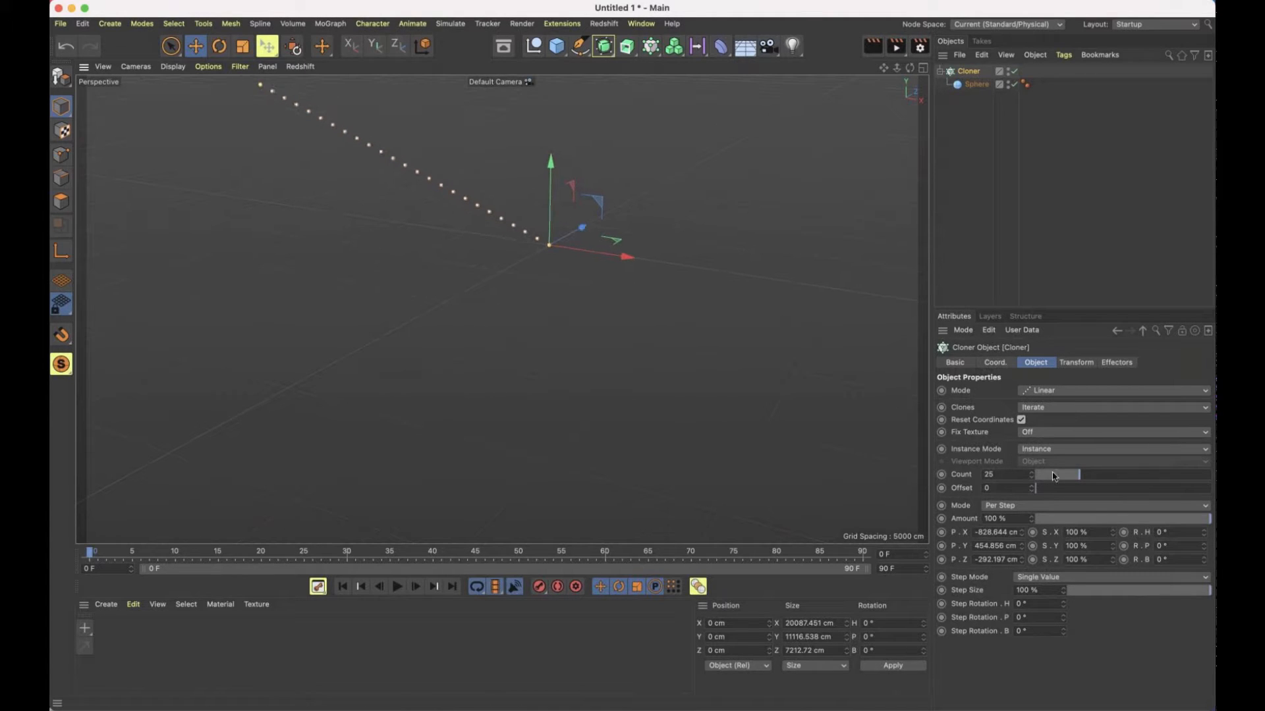
left_click_drag(1050, 477, 1042, 475)
scroll(531, 245, "up", 5)
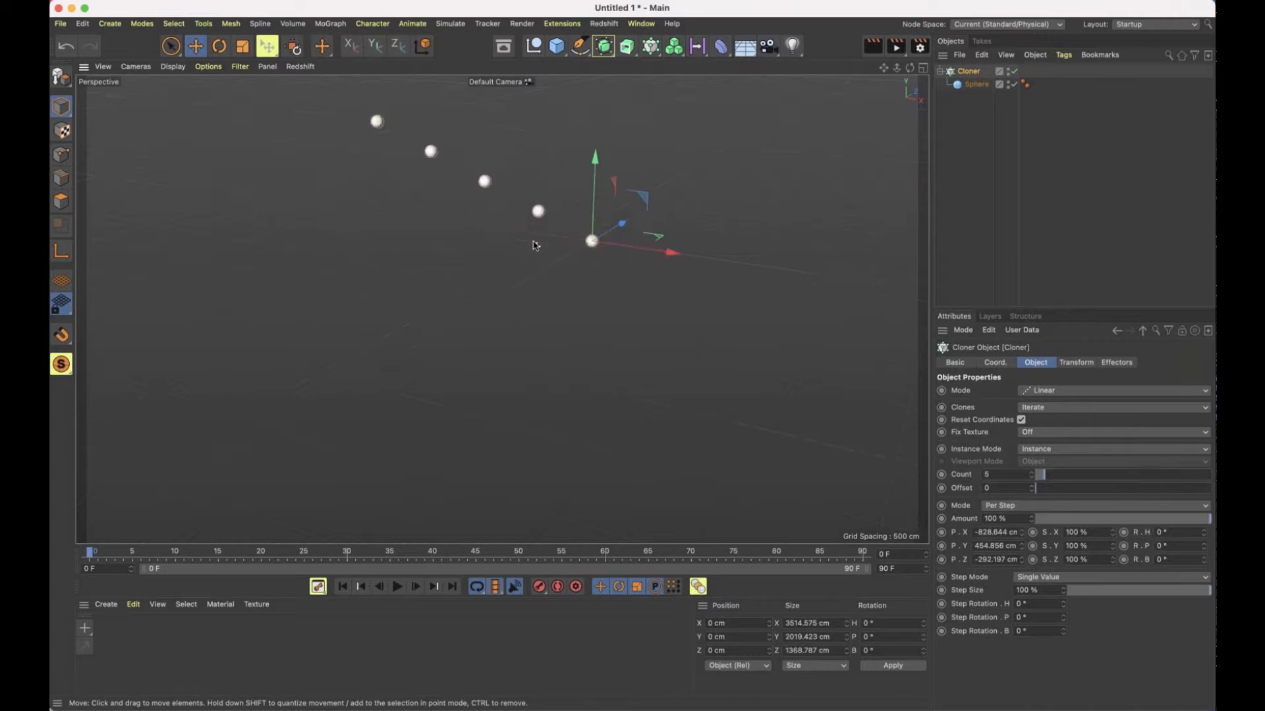
Shorten the linear spacing interactively to about -165, 131 and -58 cm per step in X, Y and Z, and raise the count to 23
left_click_drag(356, 109, 551, 203)
left_click_drag(1053, 478, 1075, 475)
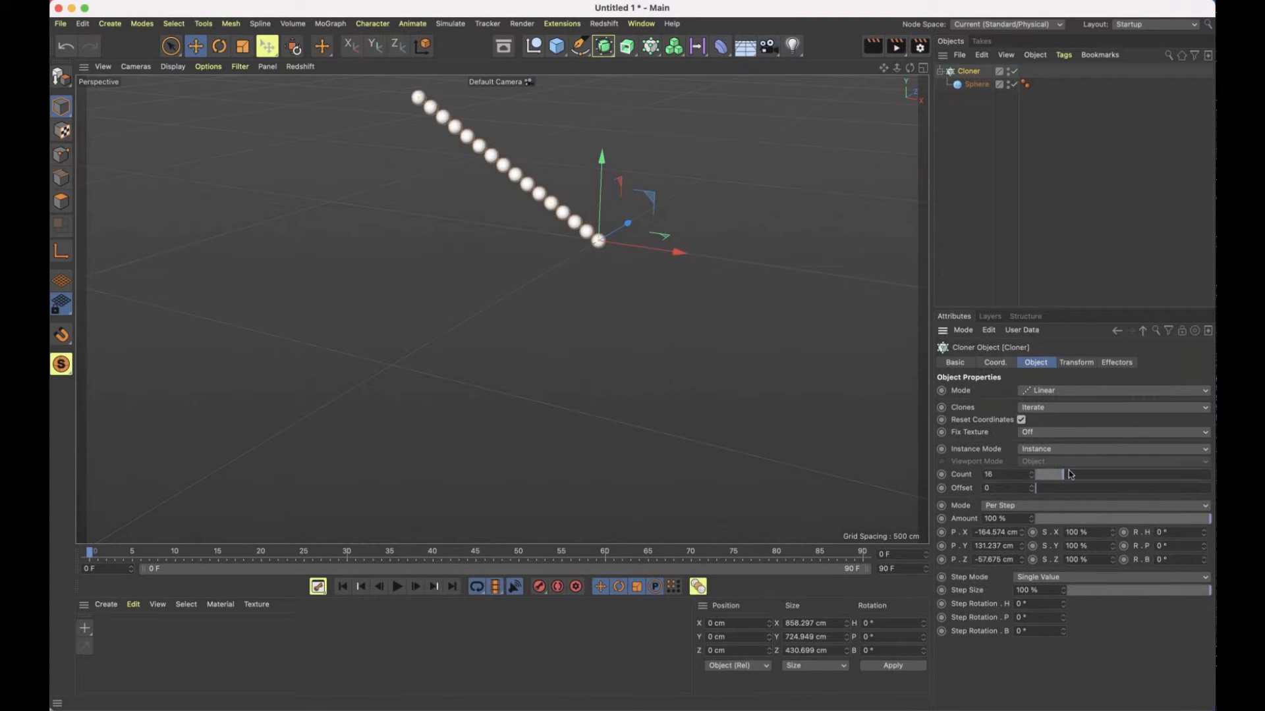
mouse_move(458, 149)
left_mouse_down("alt")
mouse_move(283, 127)
mouse_move(305, 152)
mouse_move(489, 145)
left_mouse_up("alt")
left_click_drag(505, 198, 467, 153, "alt")
middle_click_drag(505, 129, 530, 211, "alt")
left_click_drag(529, 210, 724, 197, "alt")
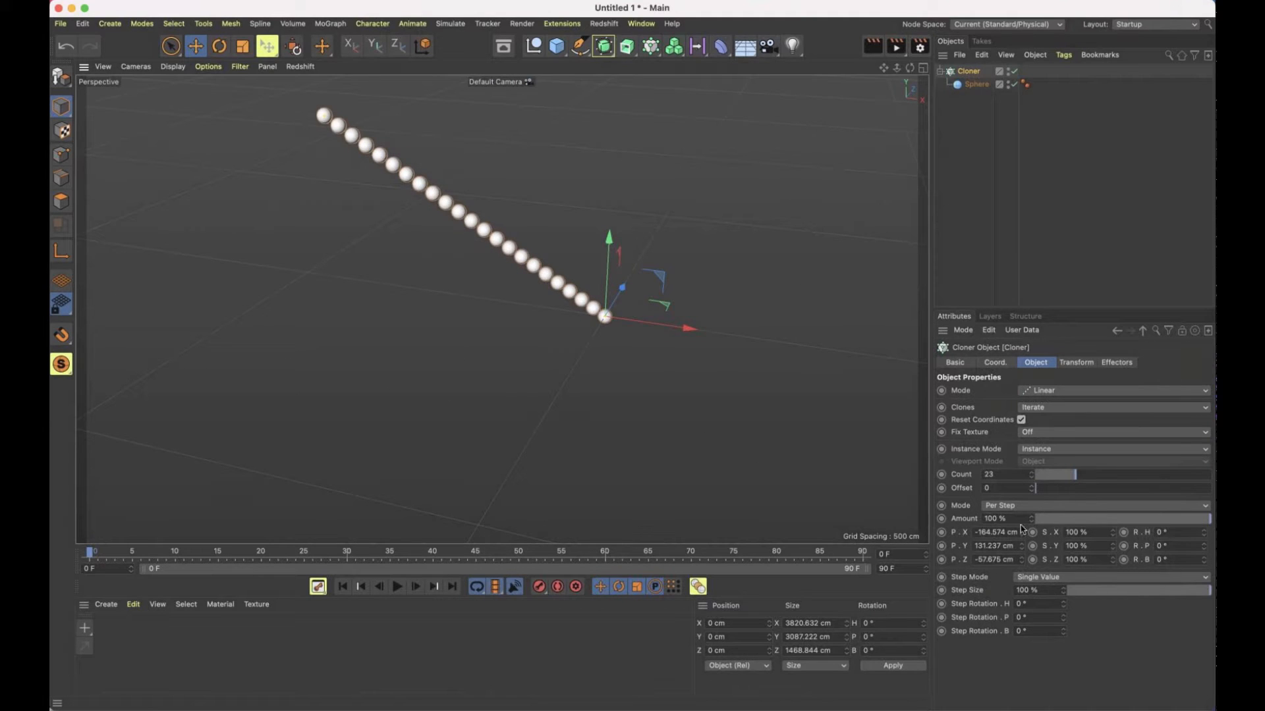
Adjust the per-step position to about -163, 114 and -90 cm, and the per-step scale to 97% in X and 98% in Y and Z
left_click_drag(1021, 528, 1023, 565)
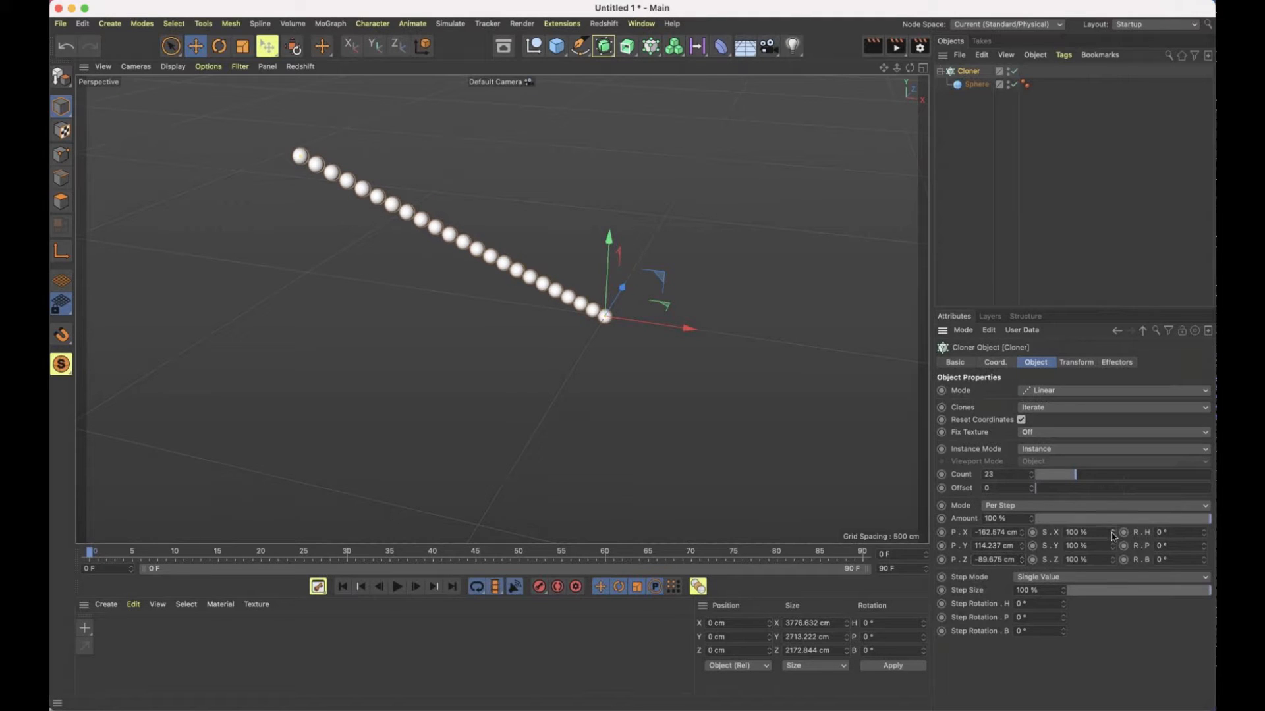
left_click_drag(1112, 536, 1113, 568)
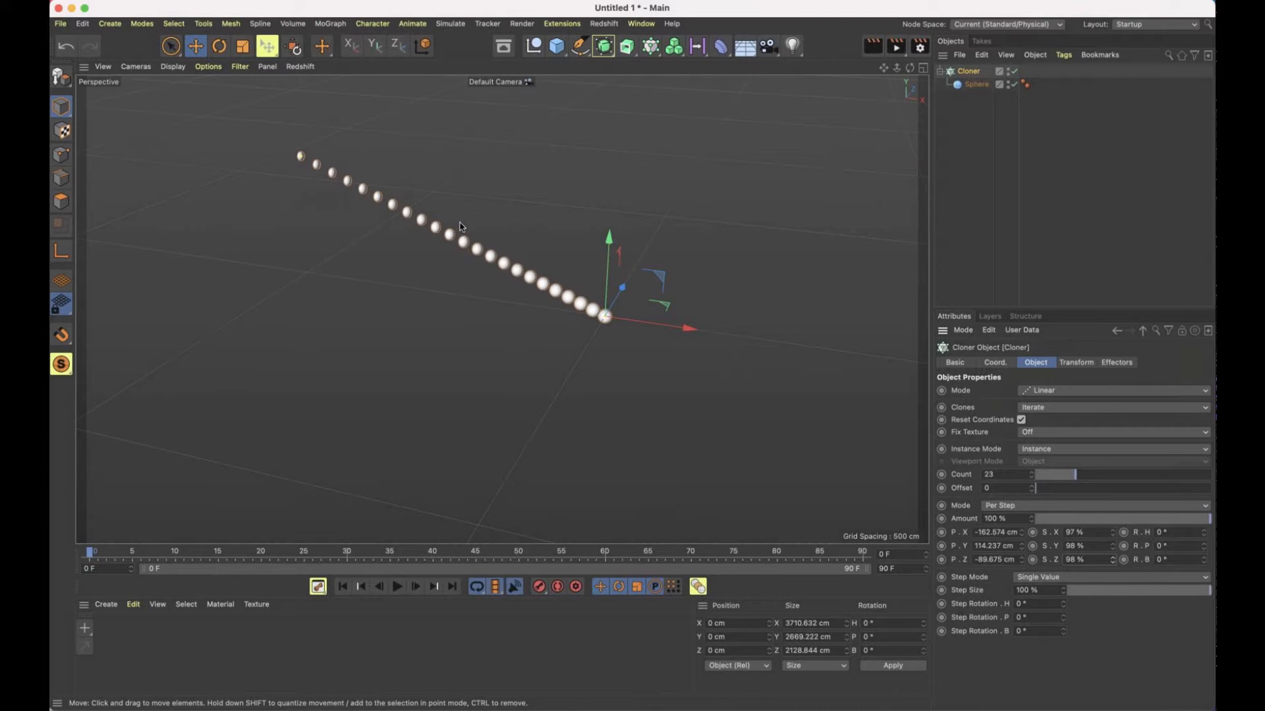
mouse_move(460, 224)
left_mouse_down("alt")
mouse_move(570, 213)
mouse_move(801, 240)
mouse_move(517, 200)
mouse_move(411, 212)
left_mouse_up("alt")
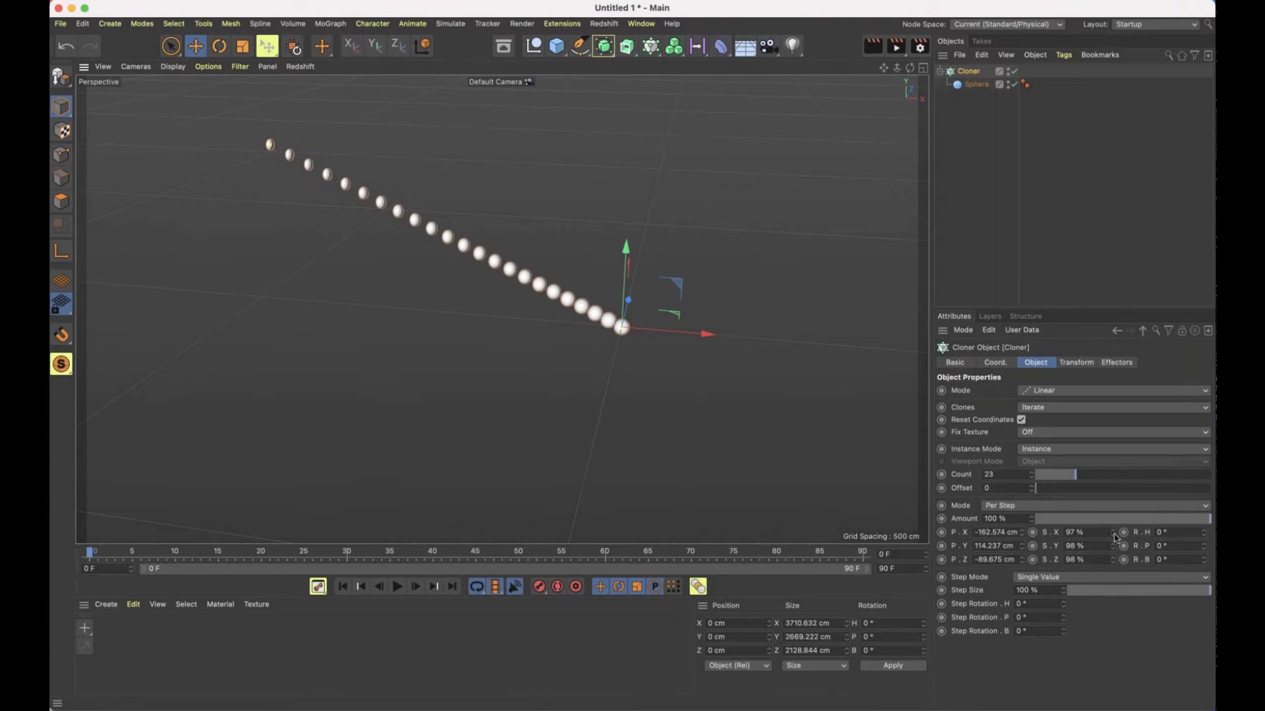
Reduce the per-step scale to 91% in X and 89% in Y, and raise the clone count to 92
left_click_drag(1114, 539, 1112, 562)
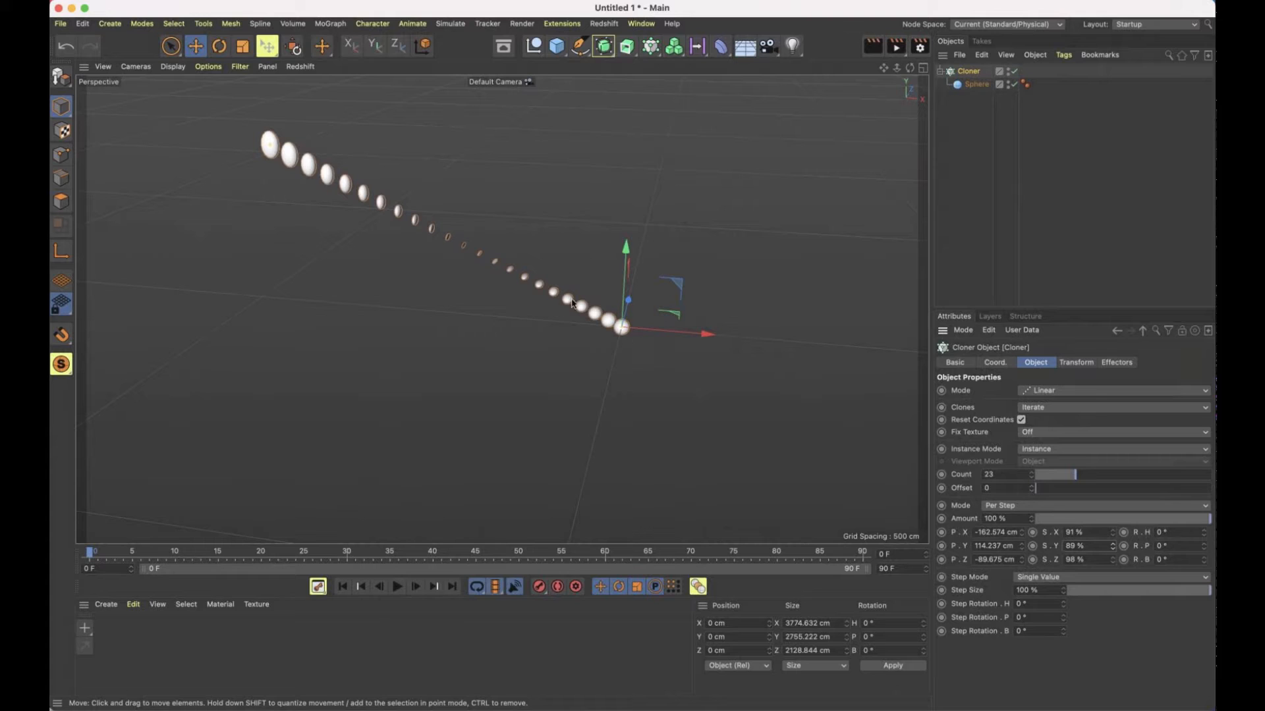
left_click_drag(572, 304, 485, 249, "alt")
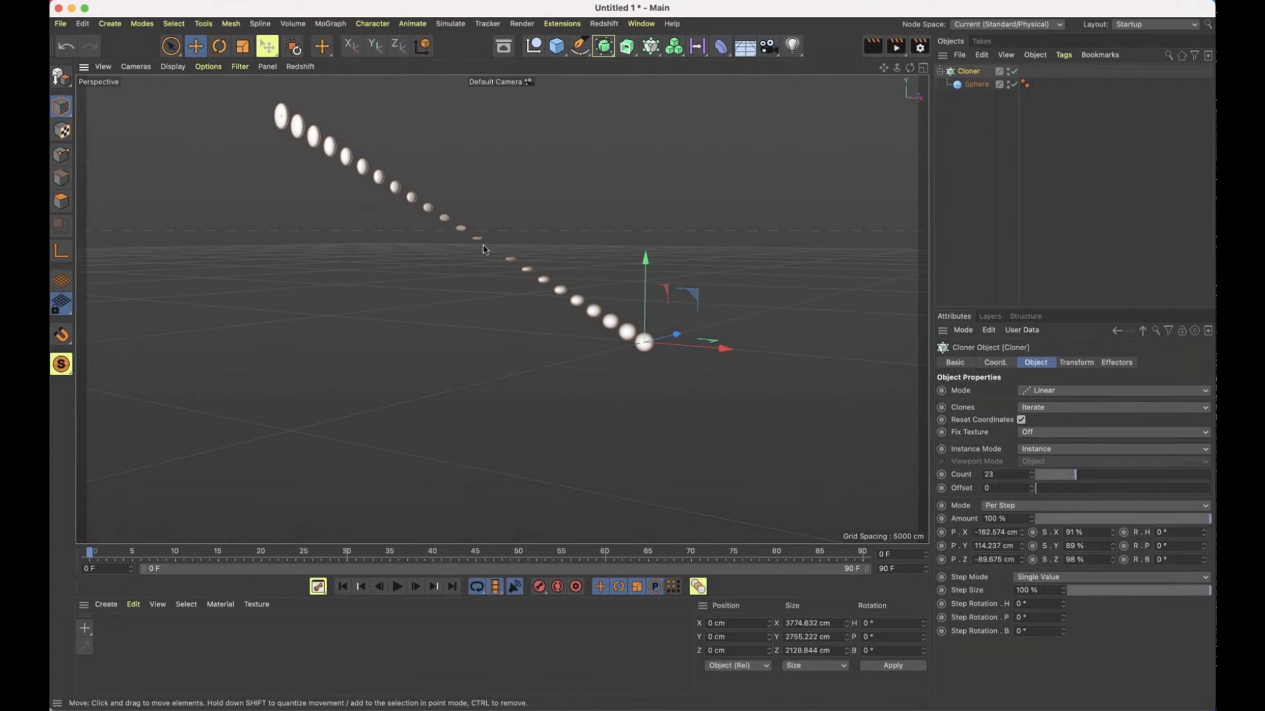
left_click_drag(1082, 477, 1197, 474)
mouse_move(504, 257)
left_mouse_down("alt")
mouse_move(469, 228)
mouse_move(356, 207)
mouse_move(492, 227)
mouse_move(501, 261)
left_mouse_up("alt")
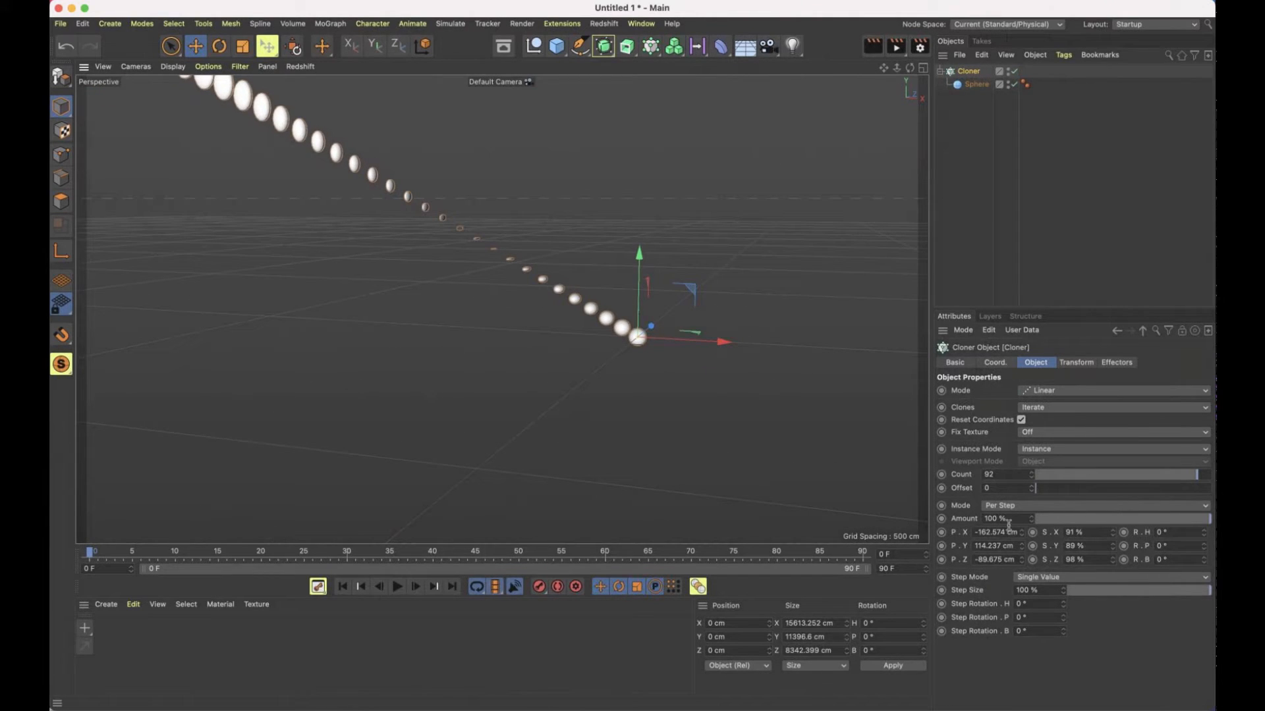
Reset the Cloner's per-step scale to 100% in X, Y and Z
type("100")
key("Tab")
type("100")
key("Tab")
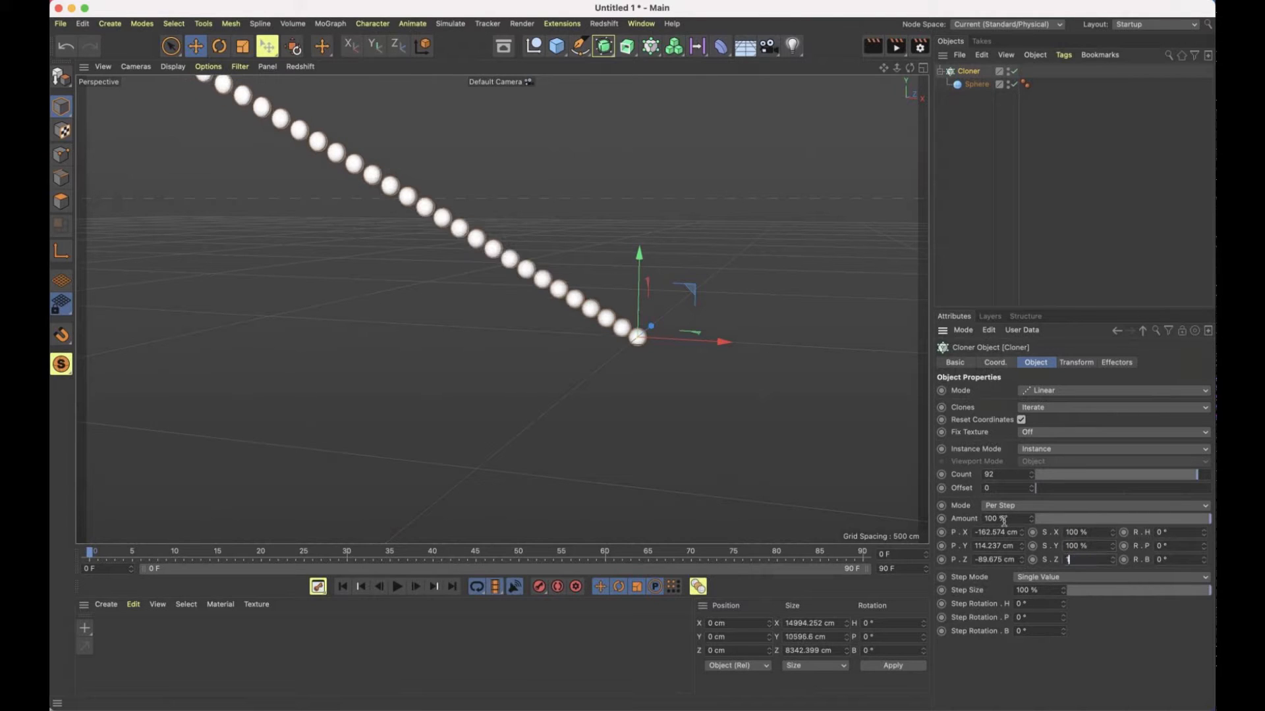
type("100")
key("Tab")
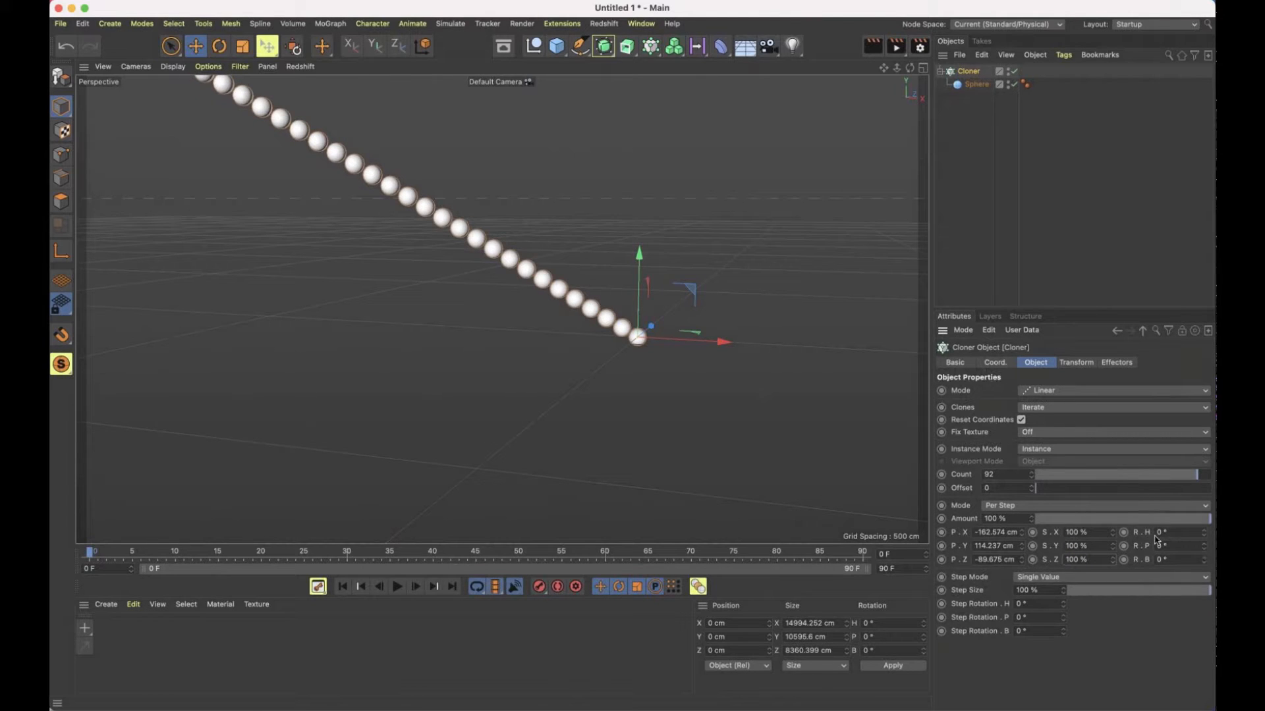
Add a cube and place it inside the Cloner above the sphere so that the clones alternate between both shapes
scroll(546, 264, "down", 5)
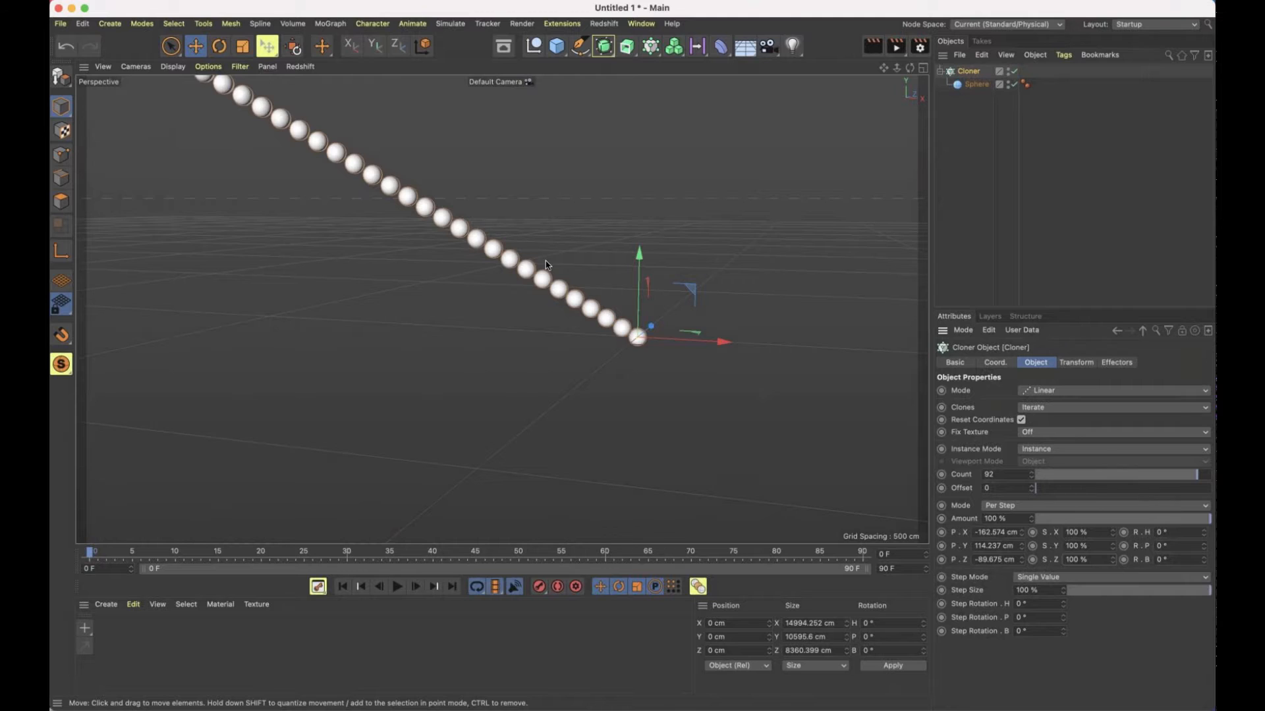
left_click_drag(565, 350, 488, 347, "alt")
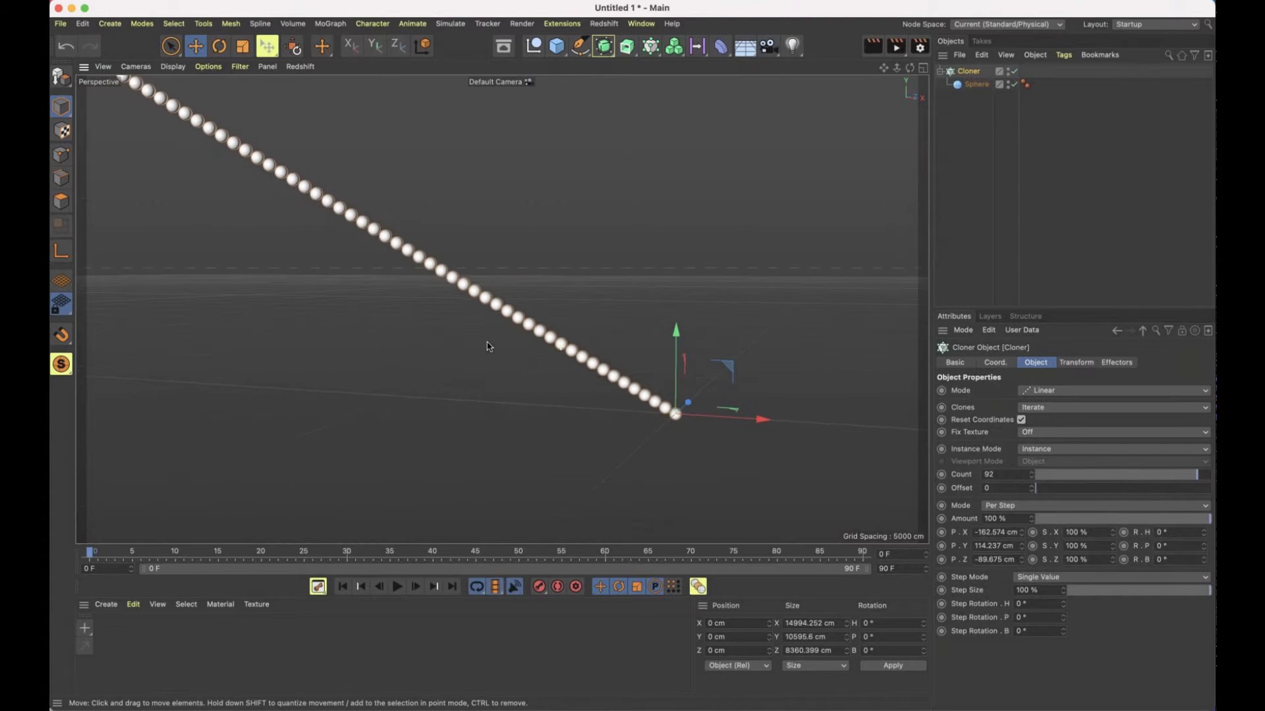
scroll(489, 347, "down", 2)
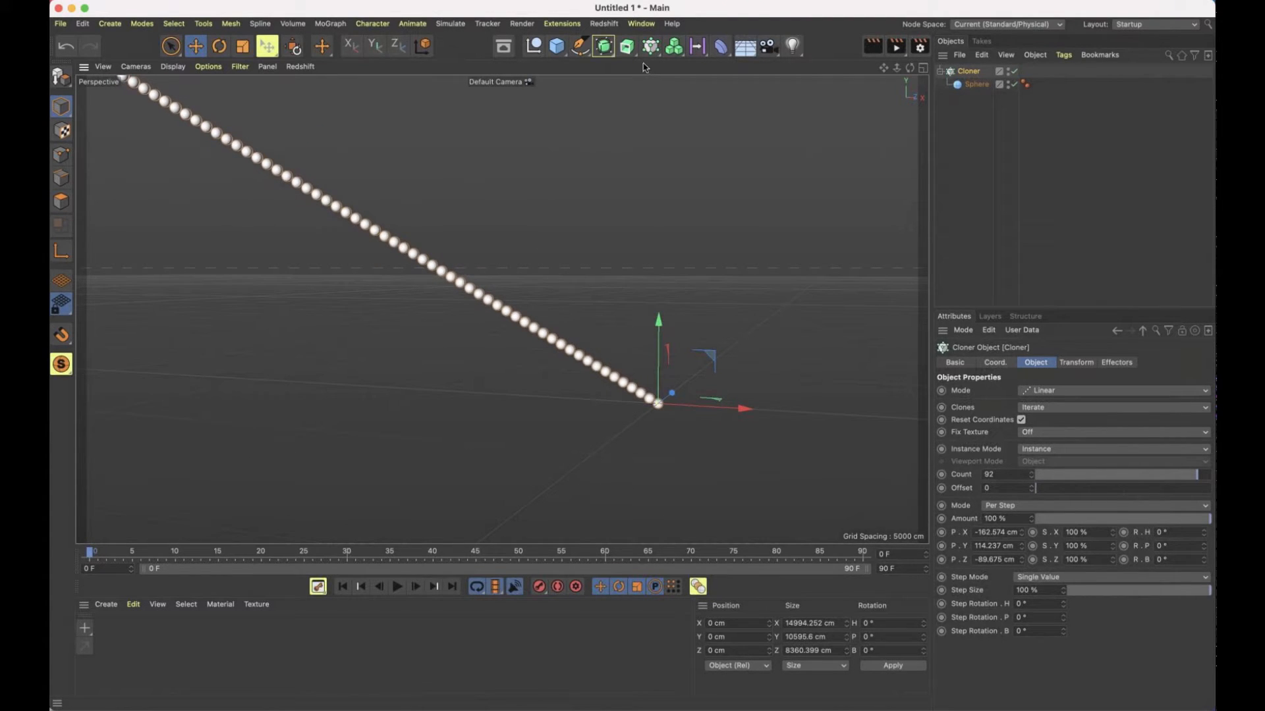
left_click(556, 45)
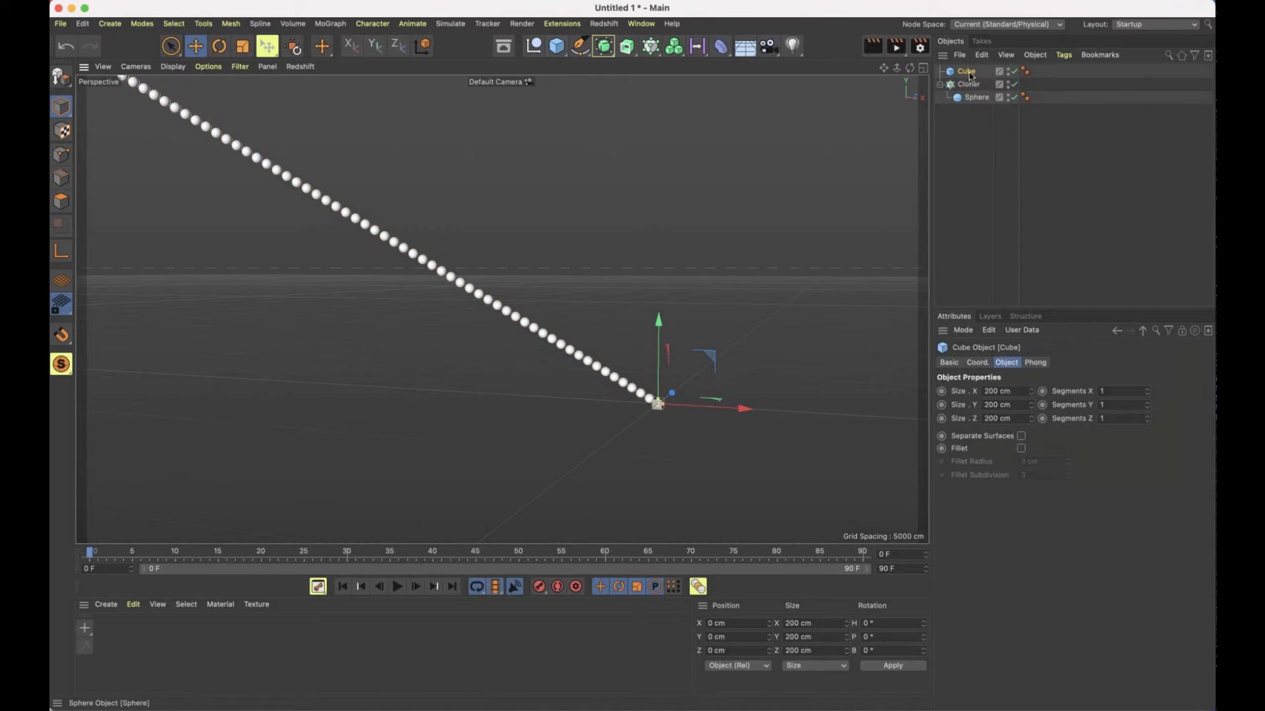
left_click_drag(967, 71, 978, 100)
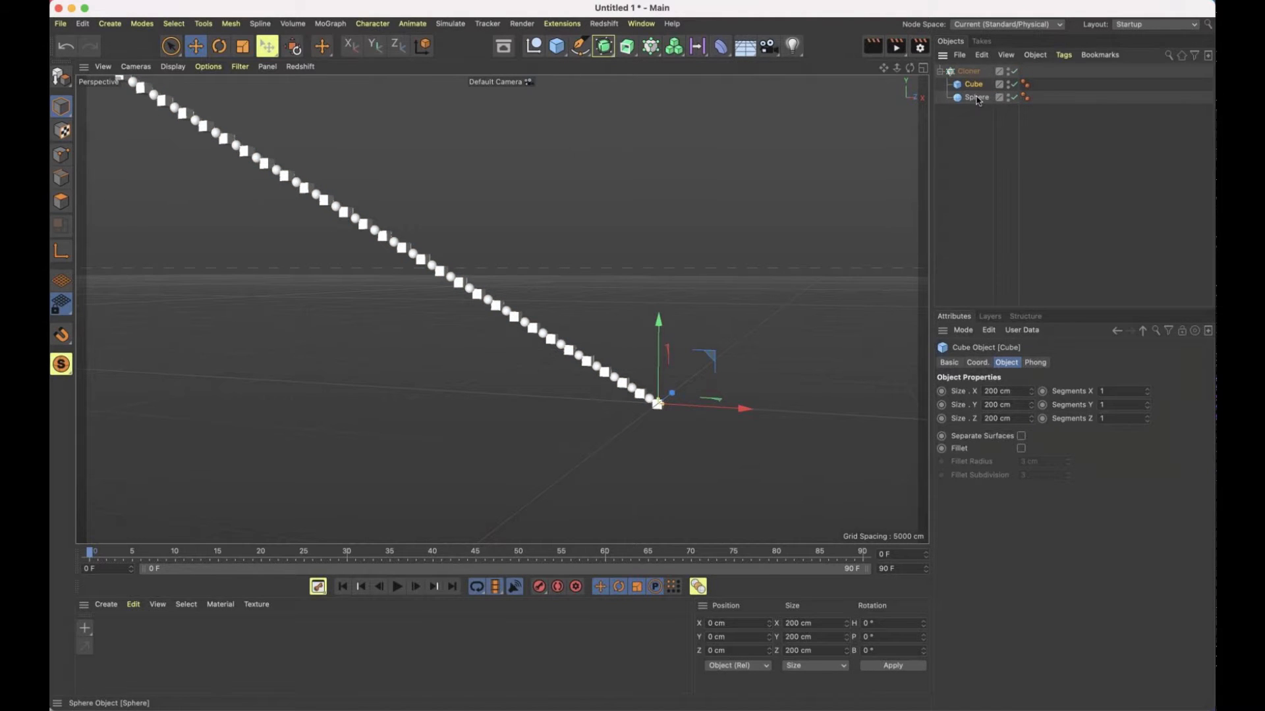
Reorder the Cloner's children so that the sphere comes before the cube in the clone sequence
left_click(978, 99)
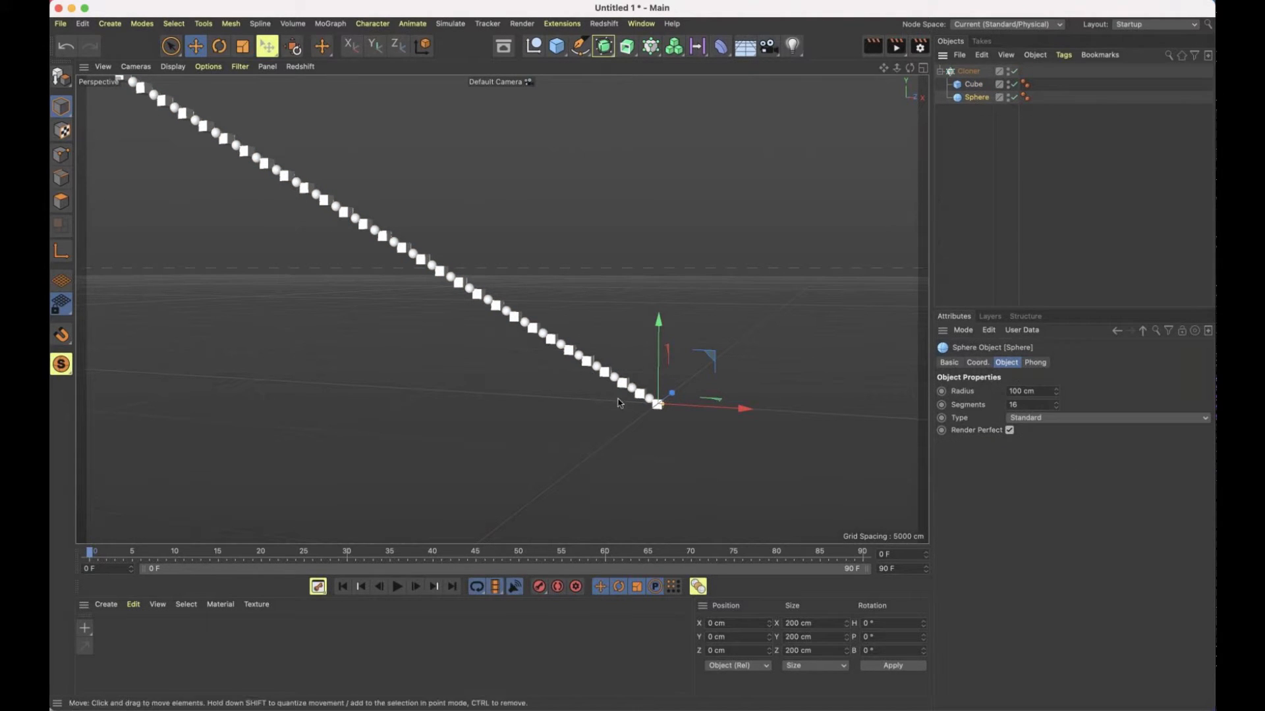
scroll(618, 399, "up", 8)
left_click_drag(618, 399, 718, 425, "alt")
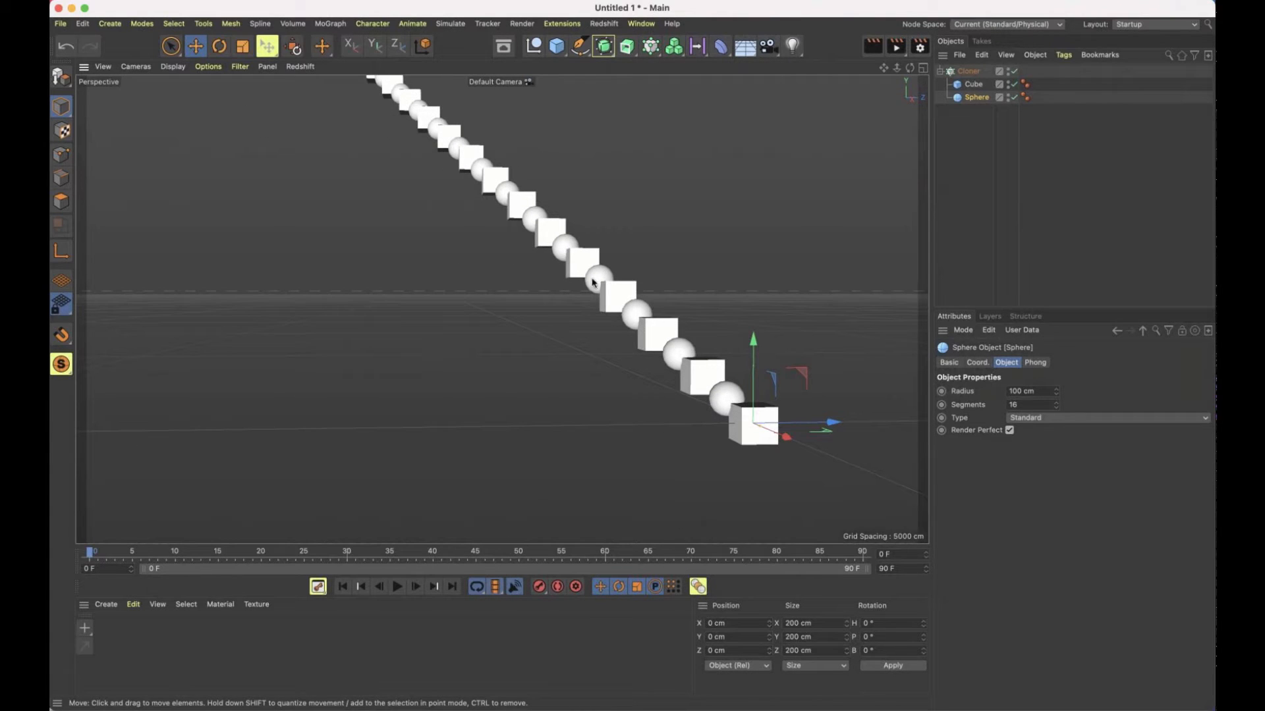
left_click_drag(592, 282, 722, 284, "alt")
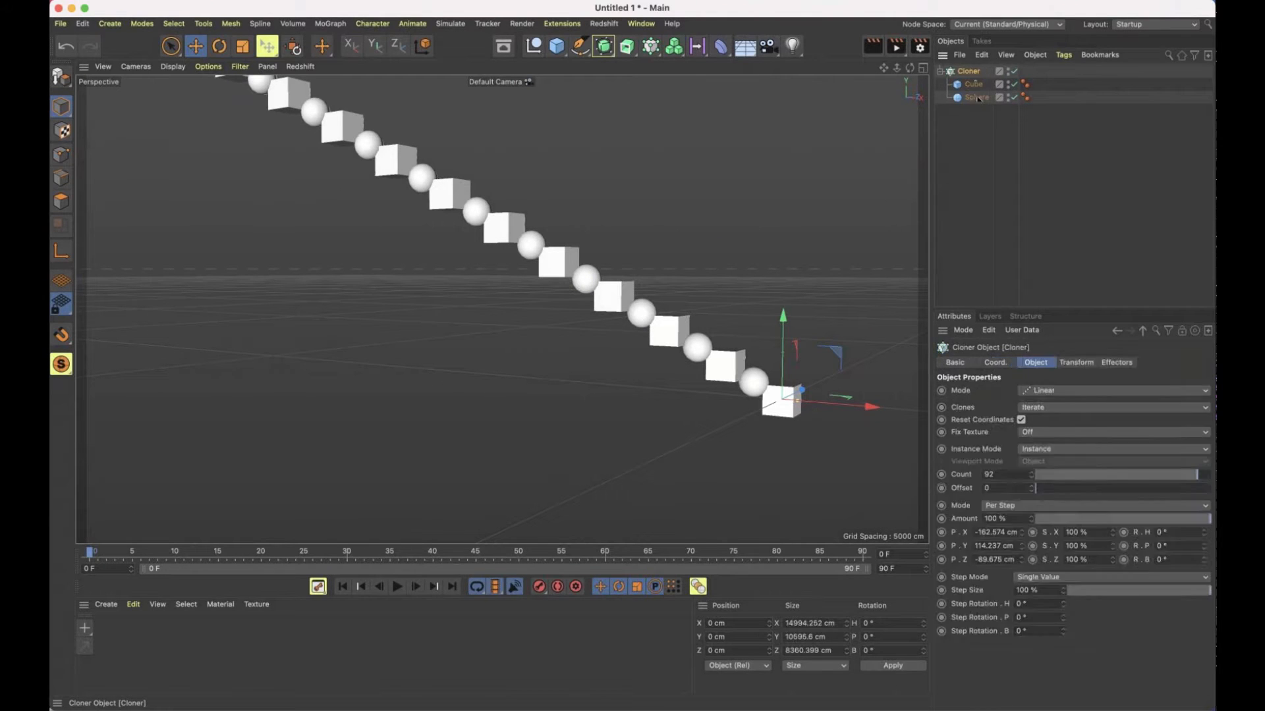
left_click(977, 97)
left_click_drag(977, 97, 974, 80)
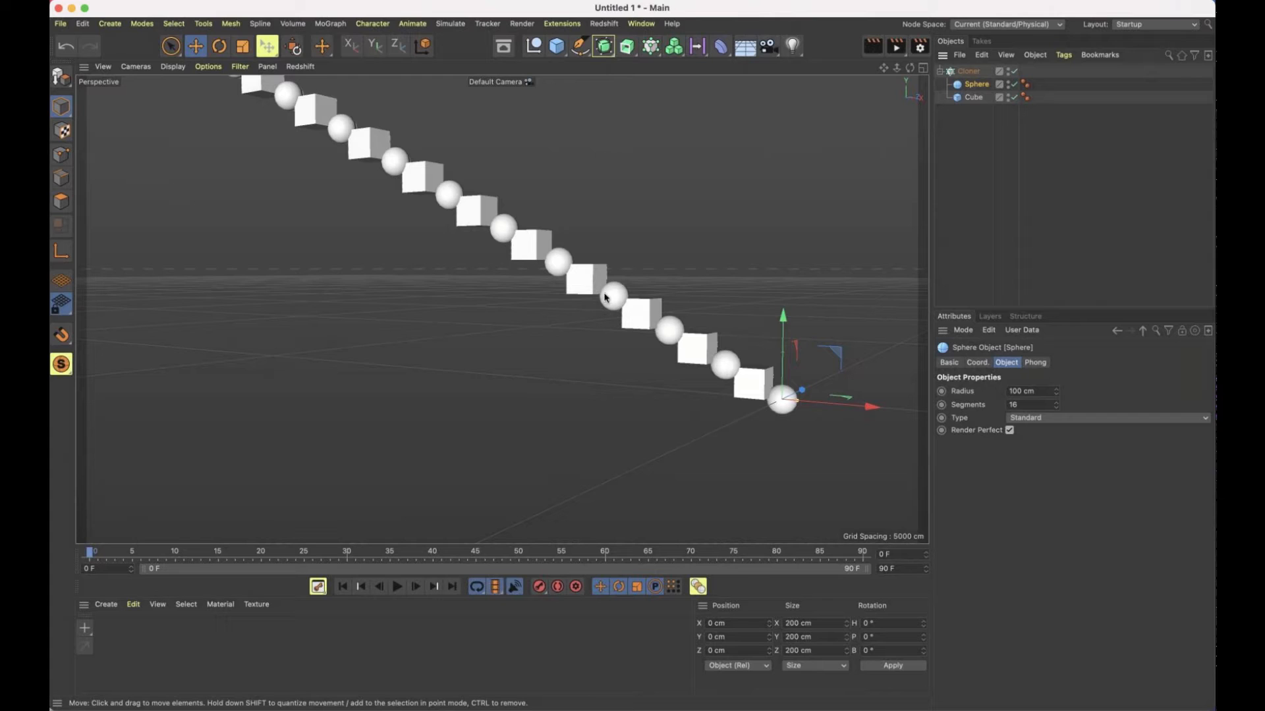
left_click_drag(646, 301, 676, 311, "alt")
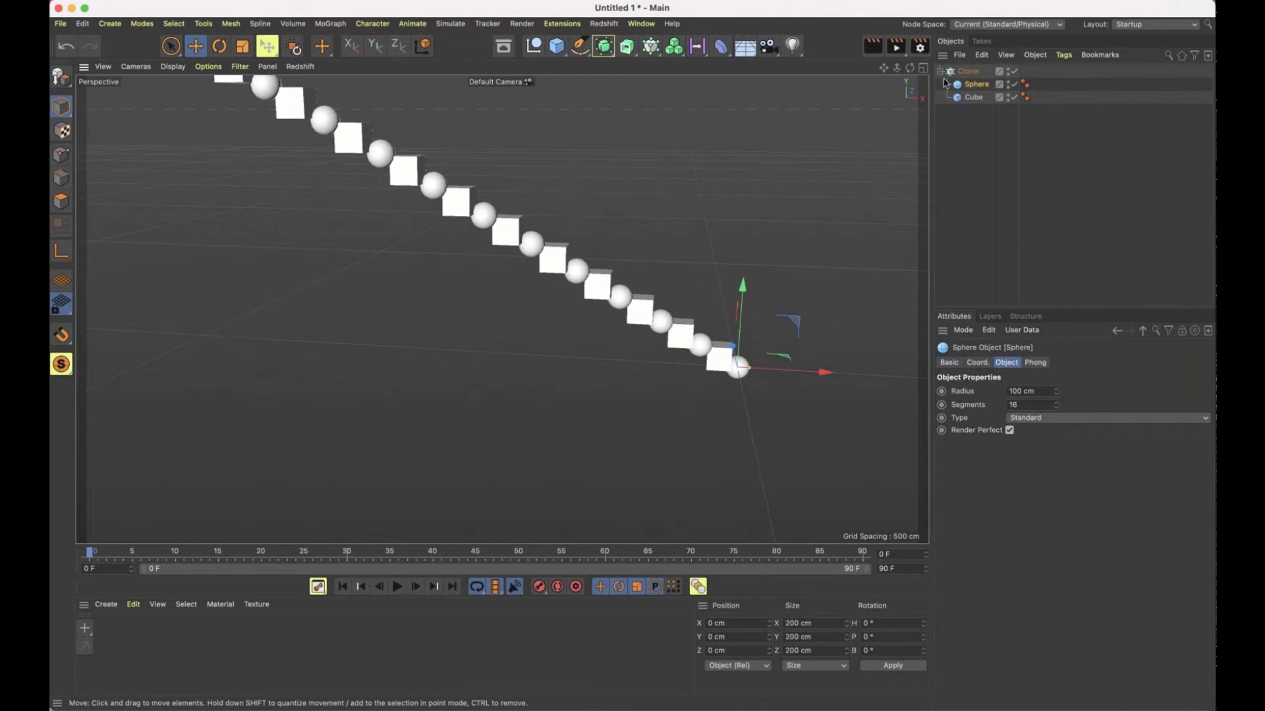
Delete the sphere from the Cloner, leaving only the cube as the cloned shape
left_click(968, 71)
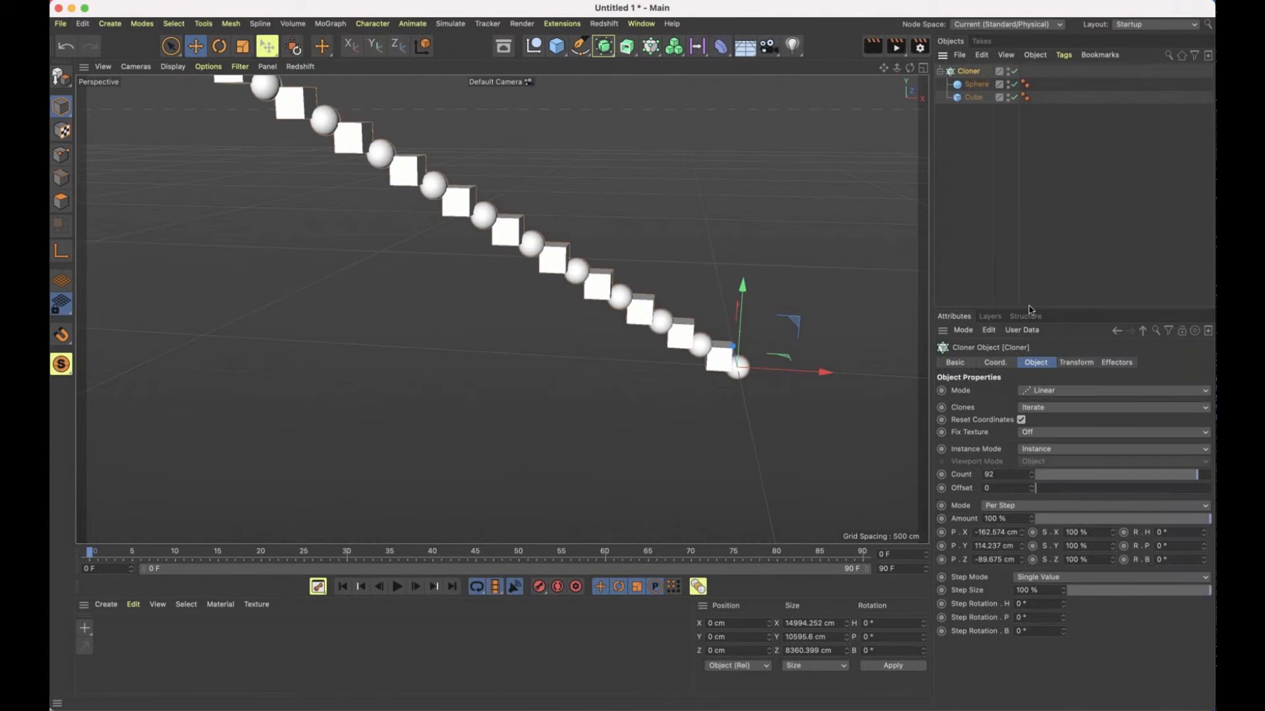
left_click(976, 85)
key("Delete")
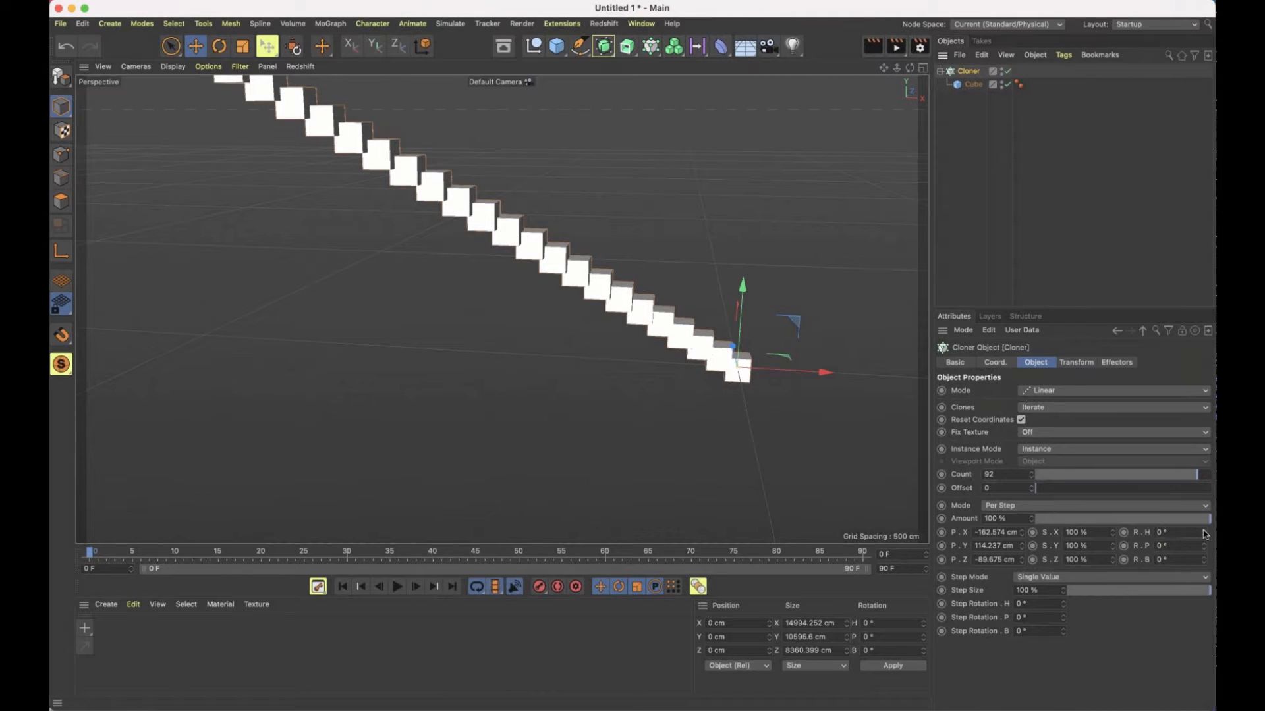
Set the linear Cloner's per-step rotation to 4° heading, 3° pitch and 2° bank
mouse_move(1205, 534)
left_mouse_down()
mouse_move(738, 329)
mouse_move(509, 262)
mouse_move(474, 210)
mouse_move(338, 164)
mouse_move(351, 178)
left_mouse_up()
left_click_drag(1204, 549, 1205, 561)
left_click(1203, 558)
left_click(1203, 558)
left_click_drag(751, 302, 461, 276, "alt")
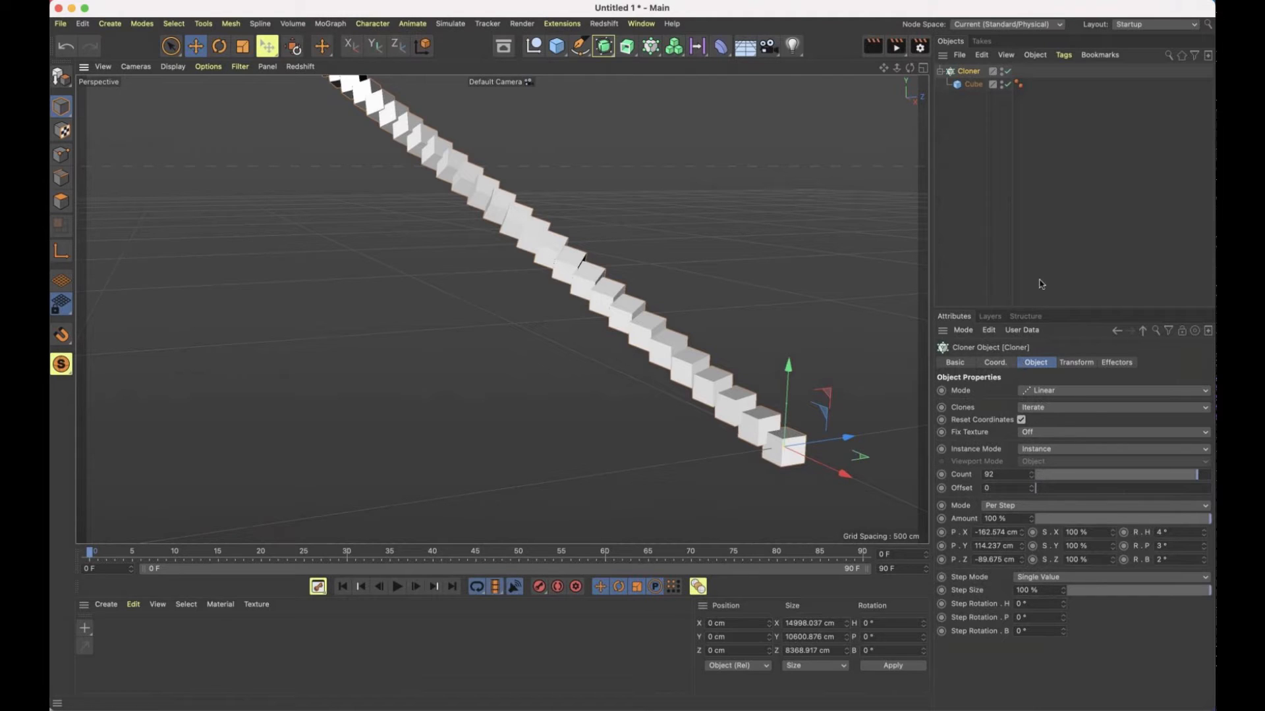
Switch the Cloner from Linear to Radial mode and frame the resulting ring of cubes
left_click(1049, 392)
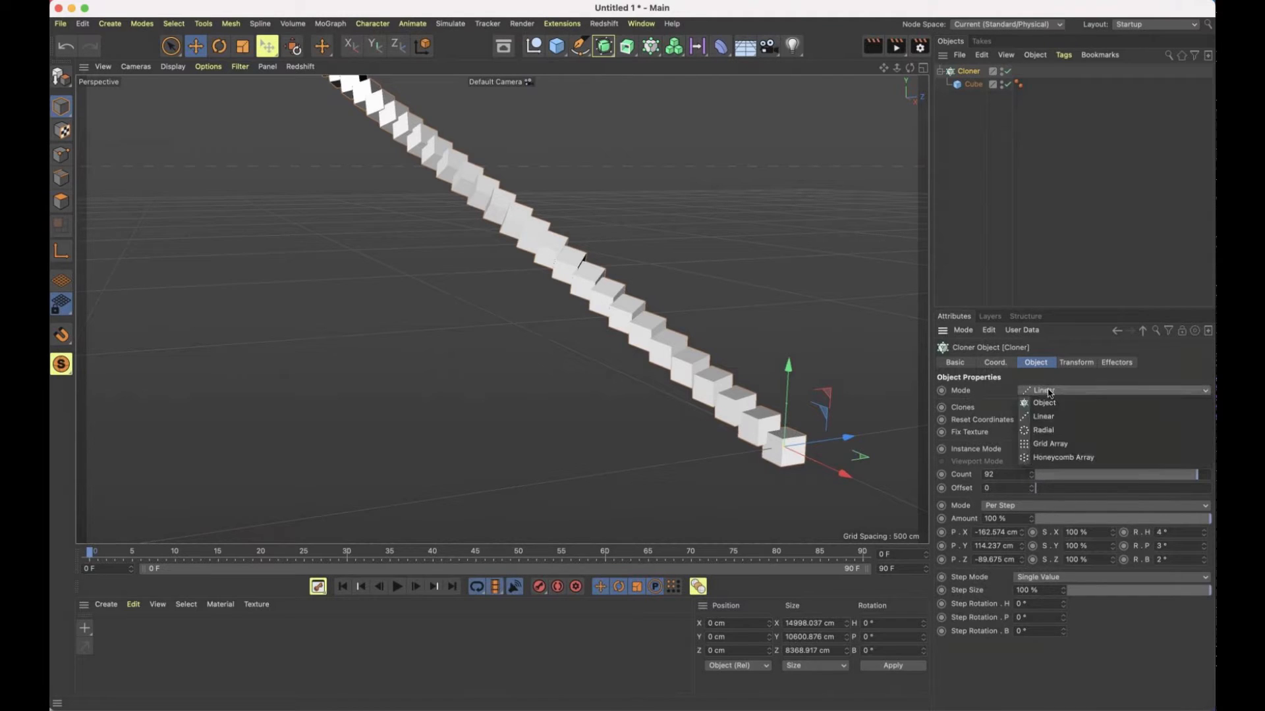
left_click(1045, 431)
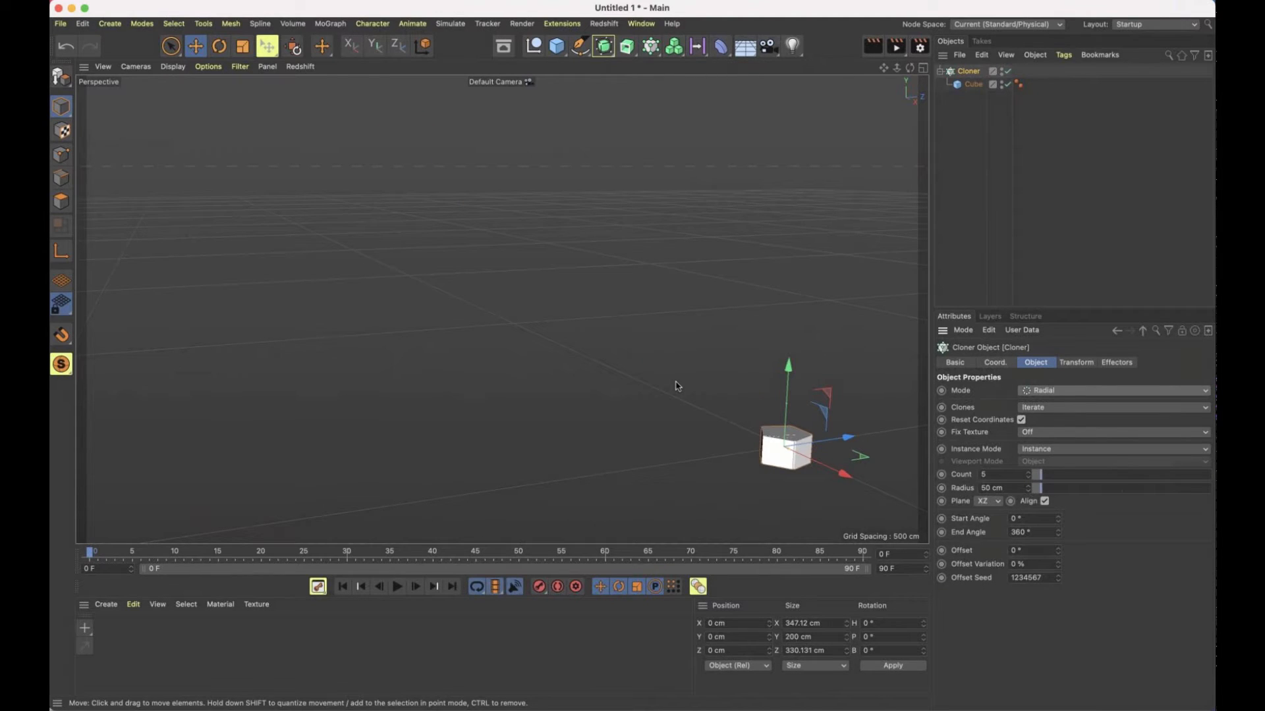
key("s")
left_click_drag(625, 404, 446, 323, "alt")
scroll(448, 321, "down", 5)
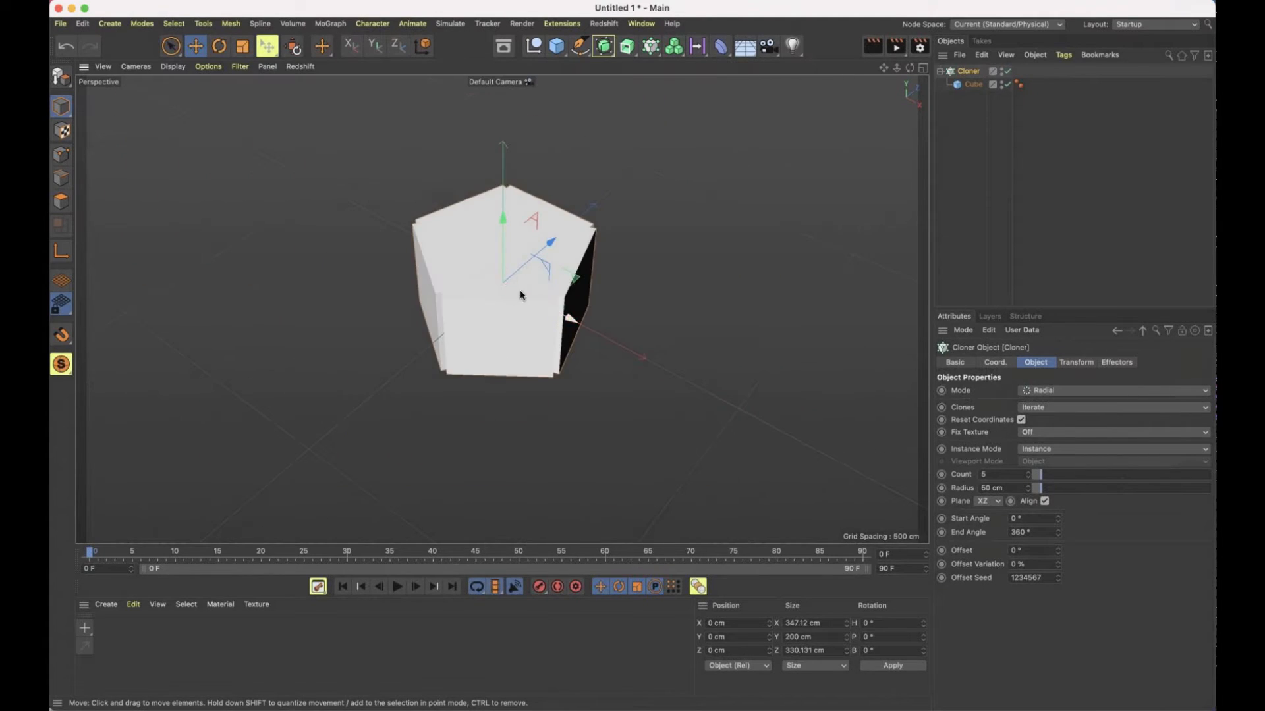
Widen the radial Cloner's radius to about 613 cm and raise its clone count to 13
left_click_drag(520, 294, 626, 324)
scroll(700, 342, "down", 5)
middle_click_drag(636, 328, 553, 302, "alt")
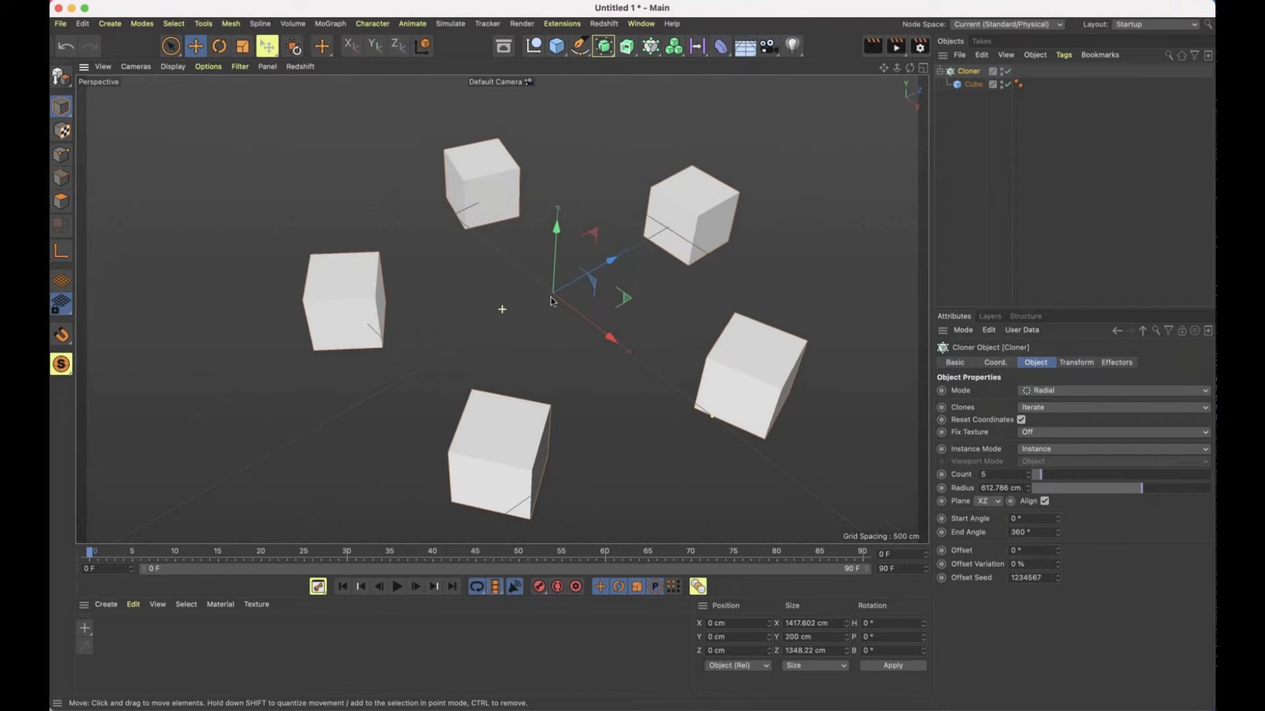
scroll(553, 301, "down", 1)
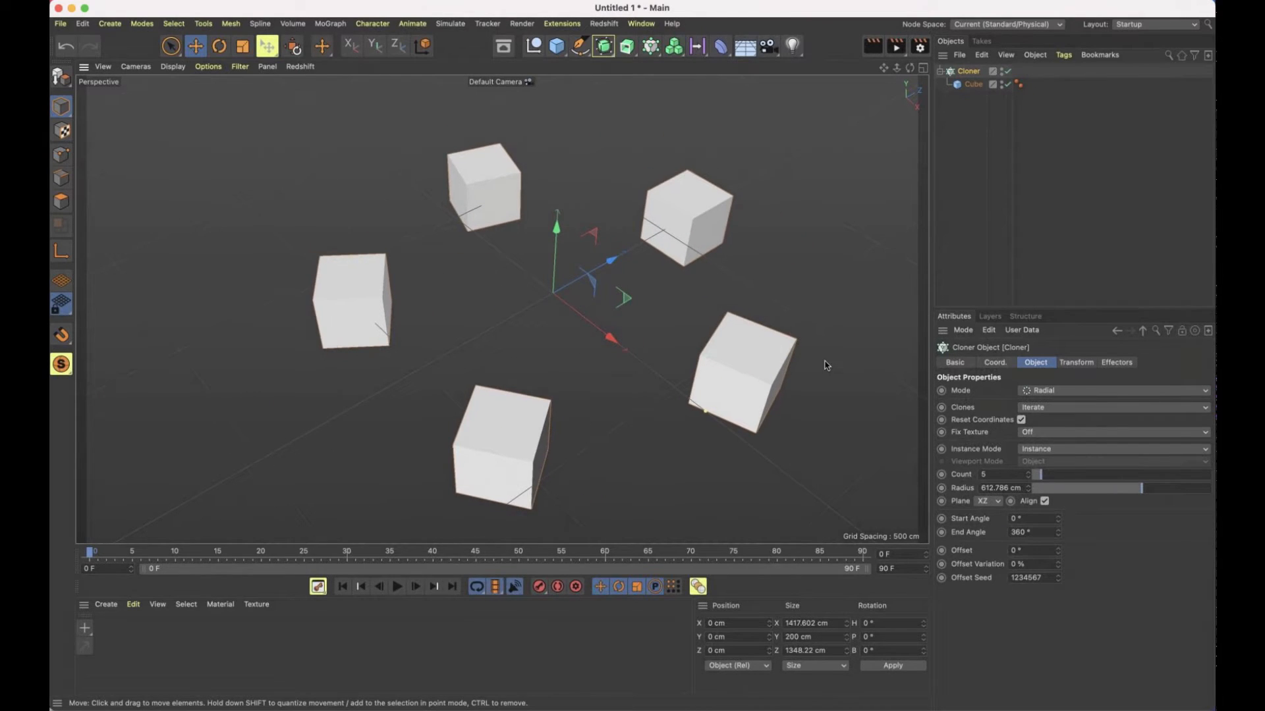
left_click(1056, 475)
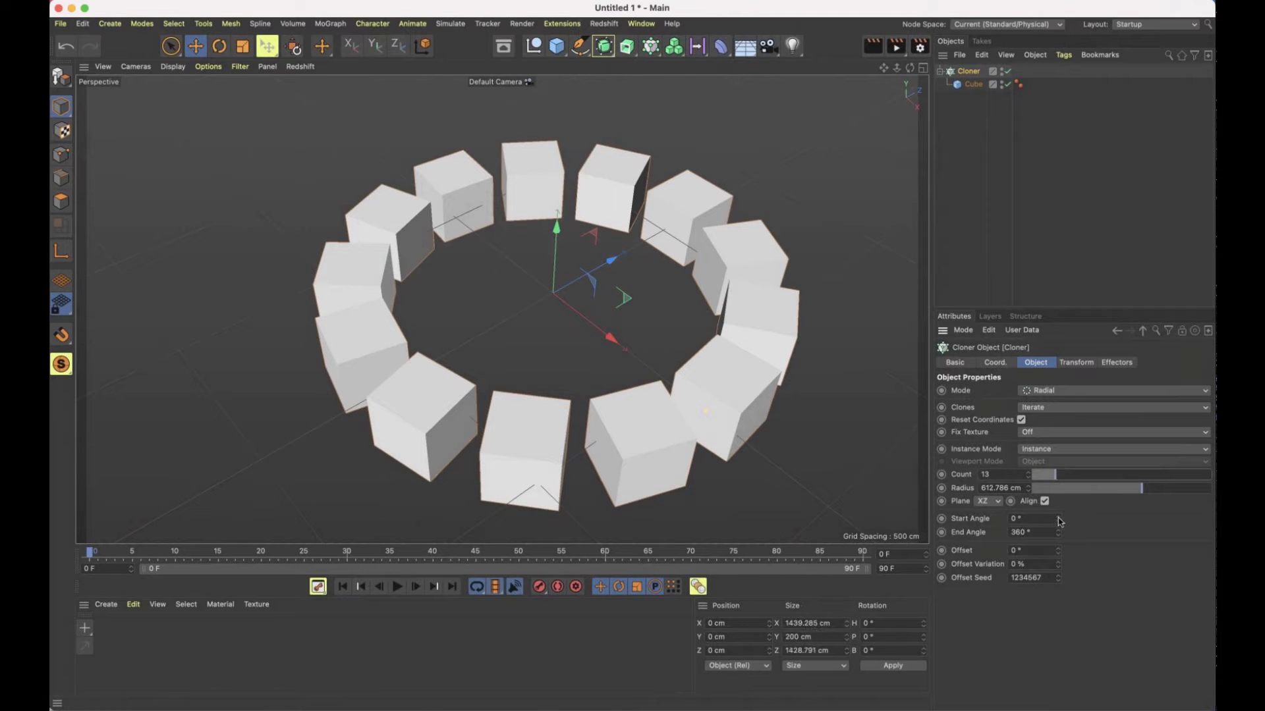
Try changing the ring's start angle, undo it, and increase the radius to 893 cm
left_click_drag(1059, 520, 1060, 520)
key("super+z")
left_click_drag(1152, 490, 1191, 488)
Try the ZY and XY planes for the radial clones, and return the ring to the XZ plane
left_click(988, 501)
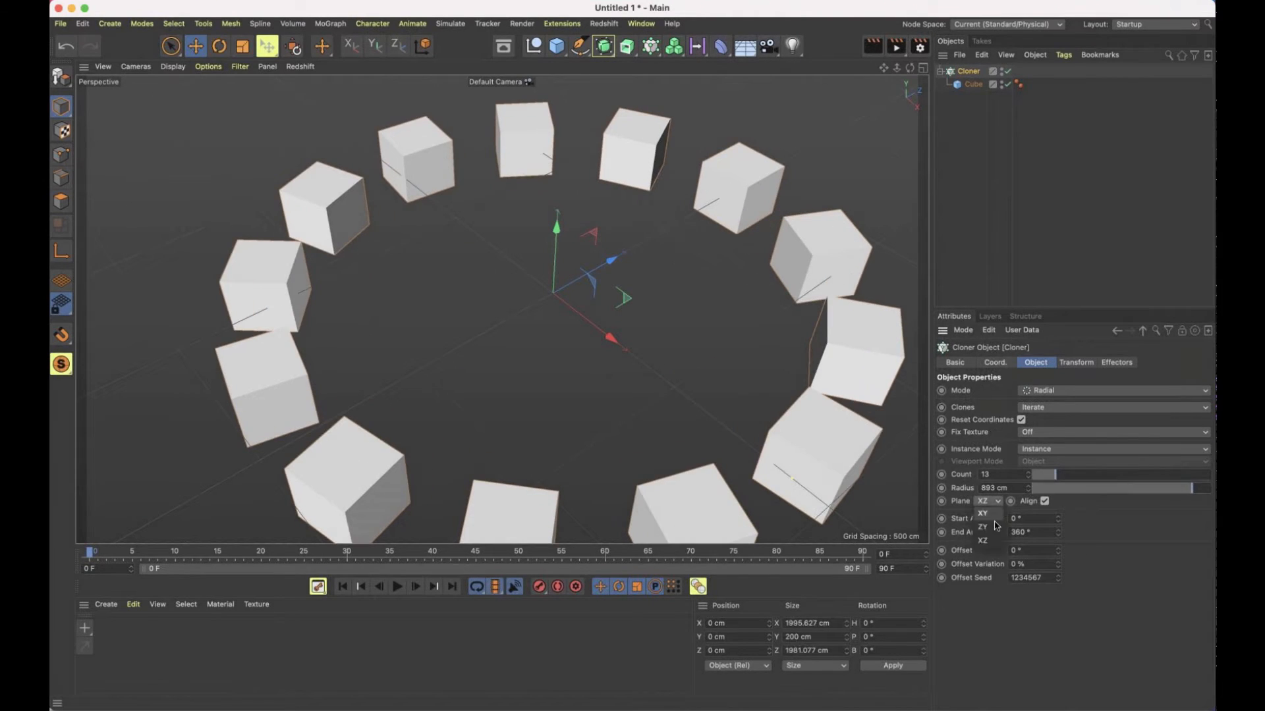
left_click(995, 527)
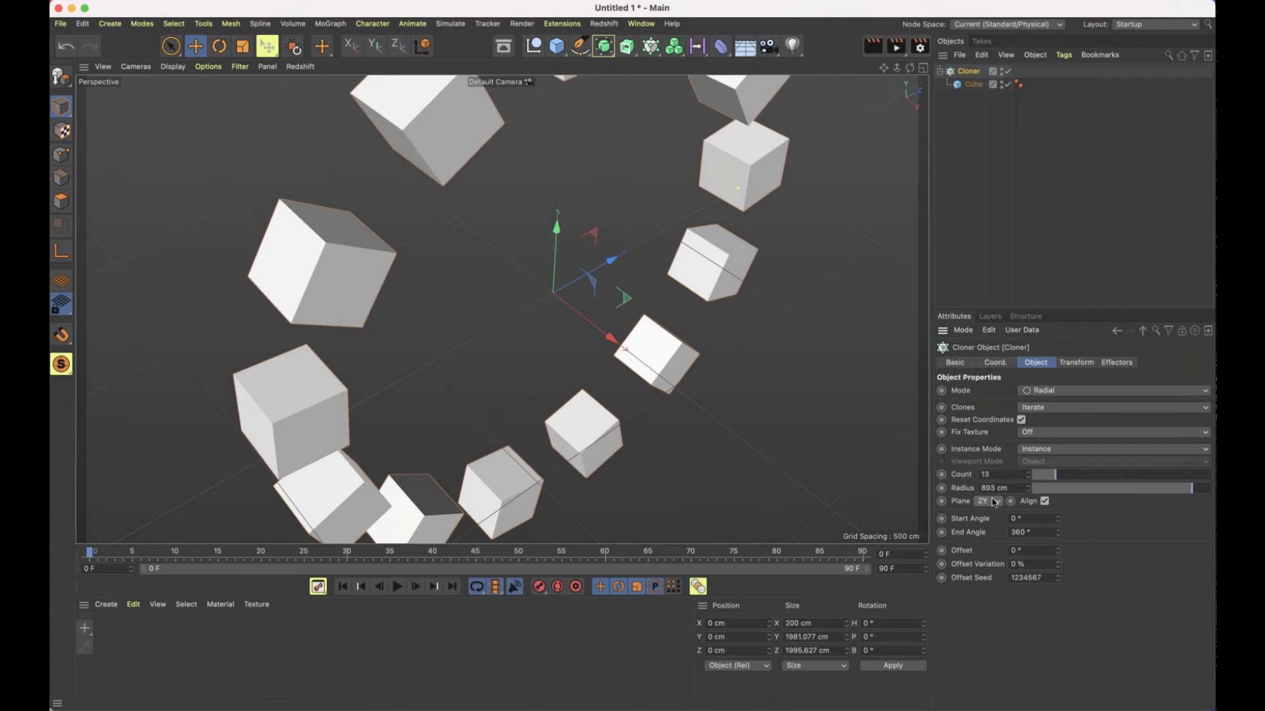
left_click(988, 501)
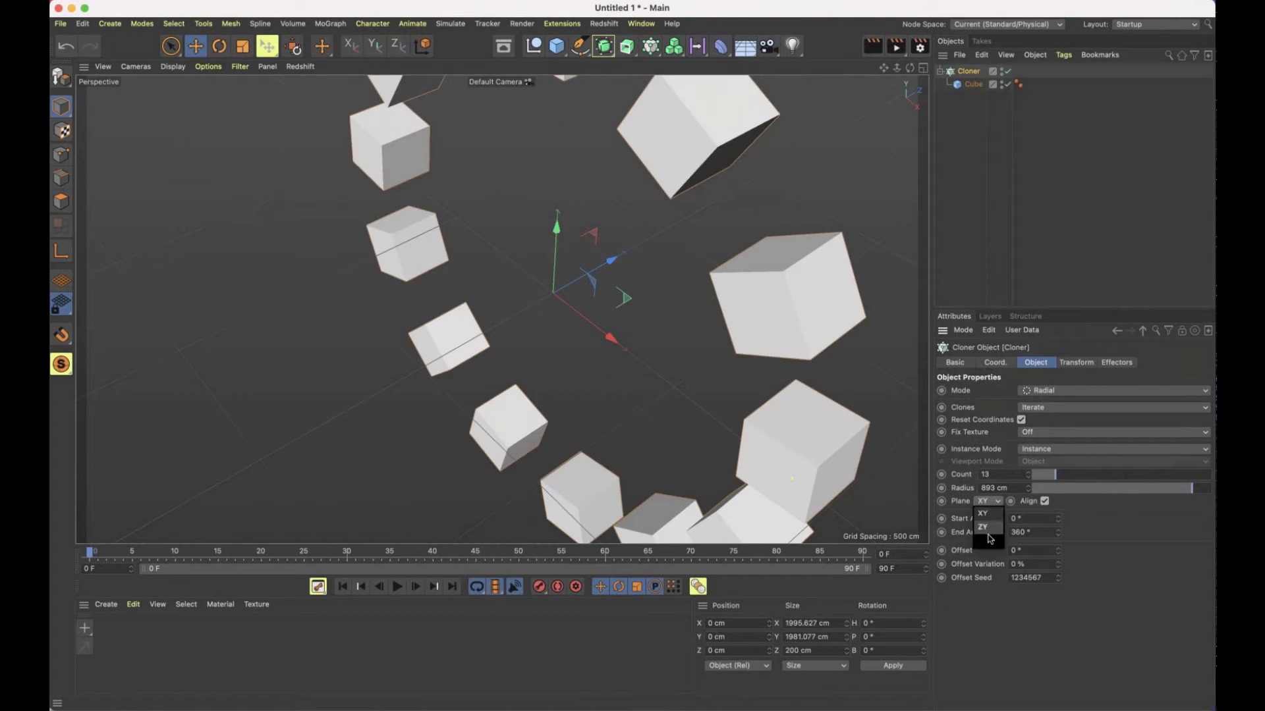
left_click(990, 542)
Try an 86° offset on the radial clones with 66% offset variation, and undo the offset angle
mouse_move(1058, 552)
left_mouse_down()
mouse_move(1057, 532)
mouse_move(1058, 564)
mouse_move(1058, 552)
left_mouse_up()
key("super+z")
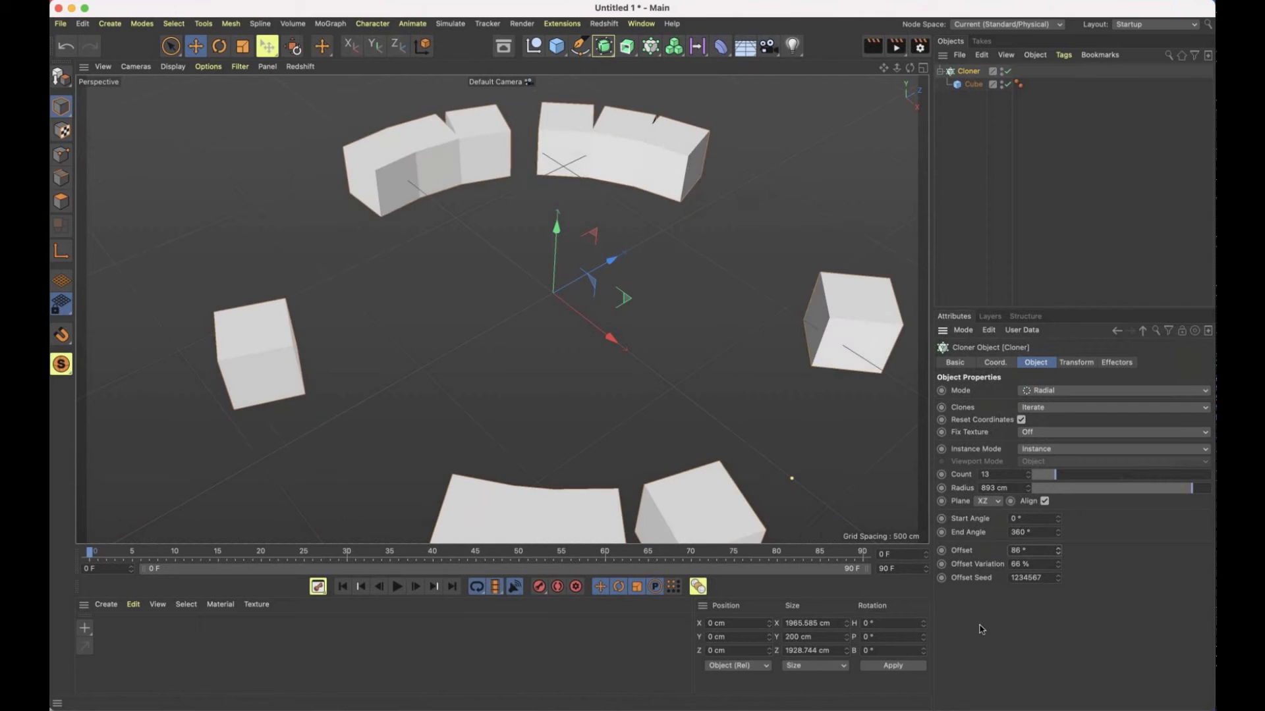
key("super+z")
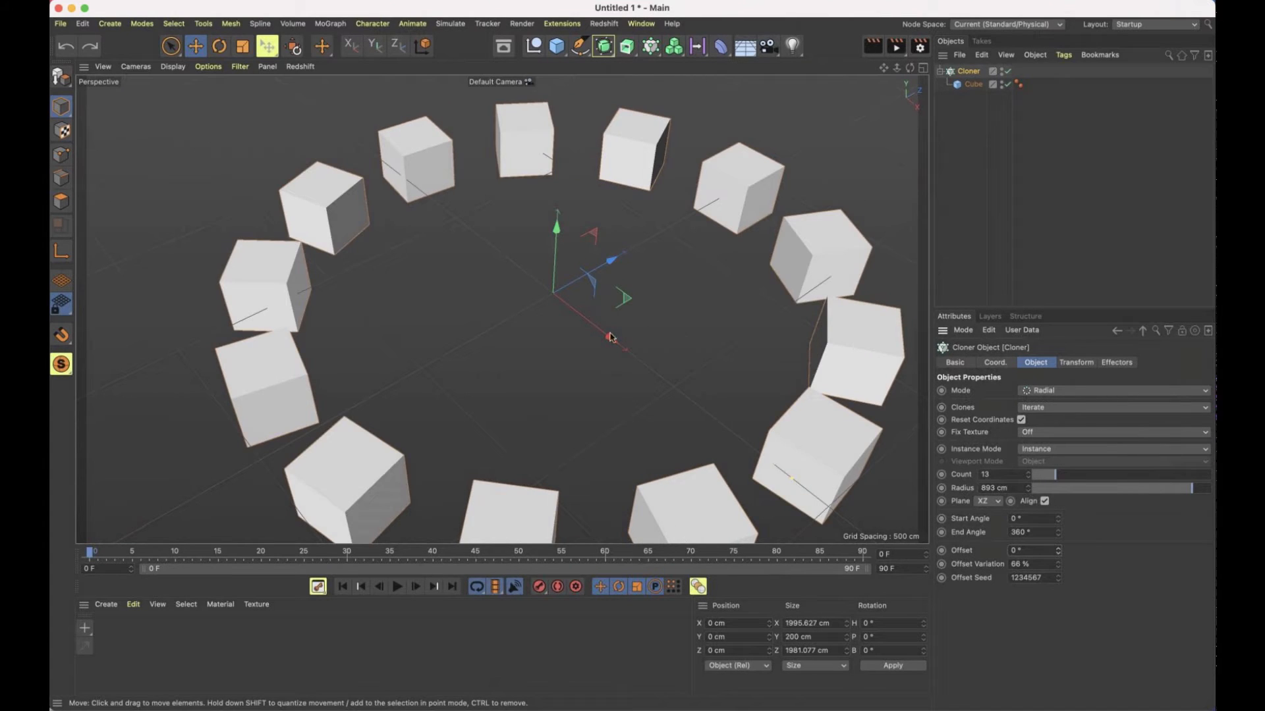
scroll(683, 342, "down", 4)
middle_click_drag(729, 378, 662, 343, "alt")
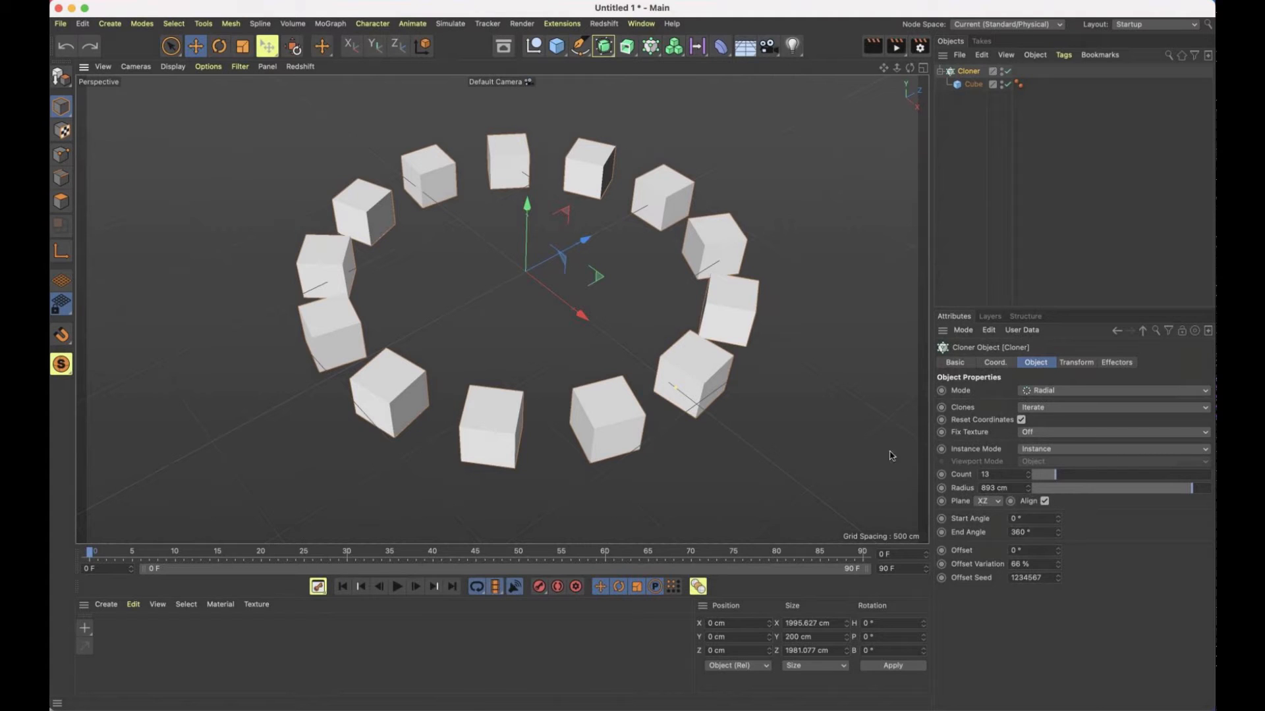
Switch the Cloner to Object mode and add a separate sphere with a radius of 10000 cm
left_click(1062, 392)
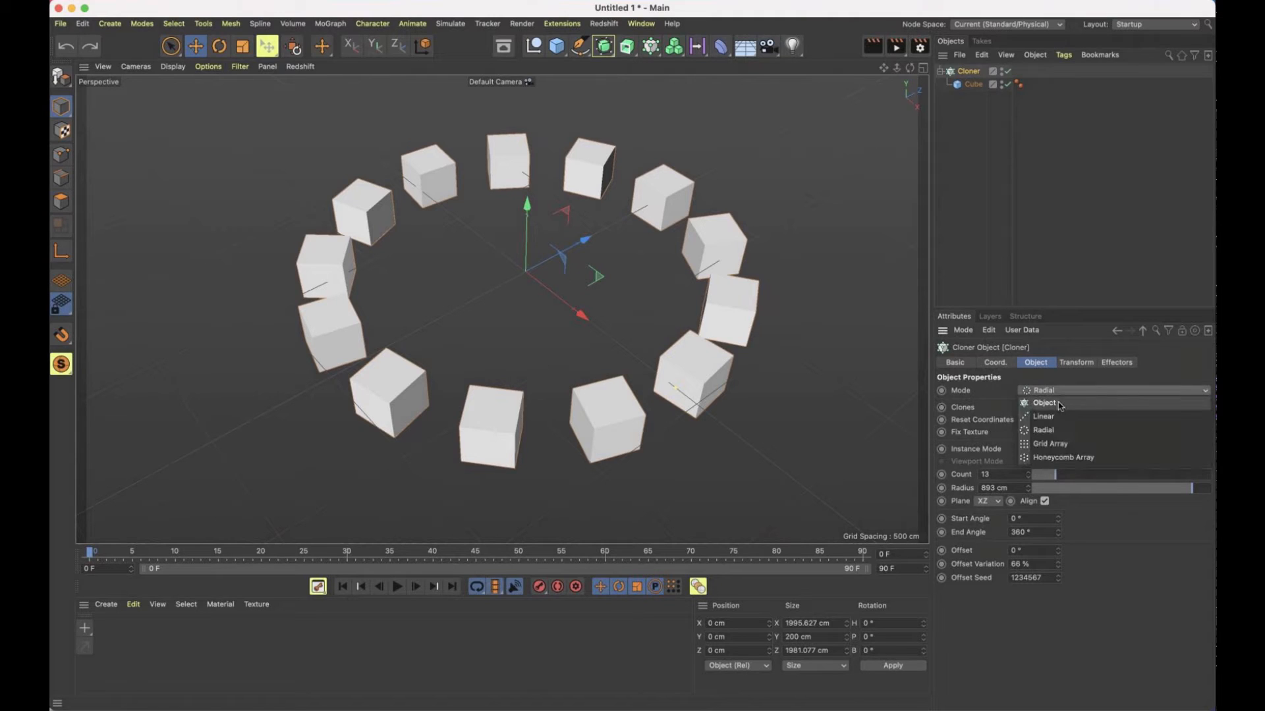
left_click(1060, 404)
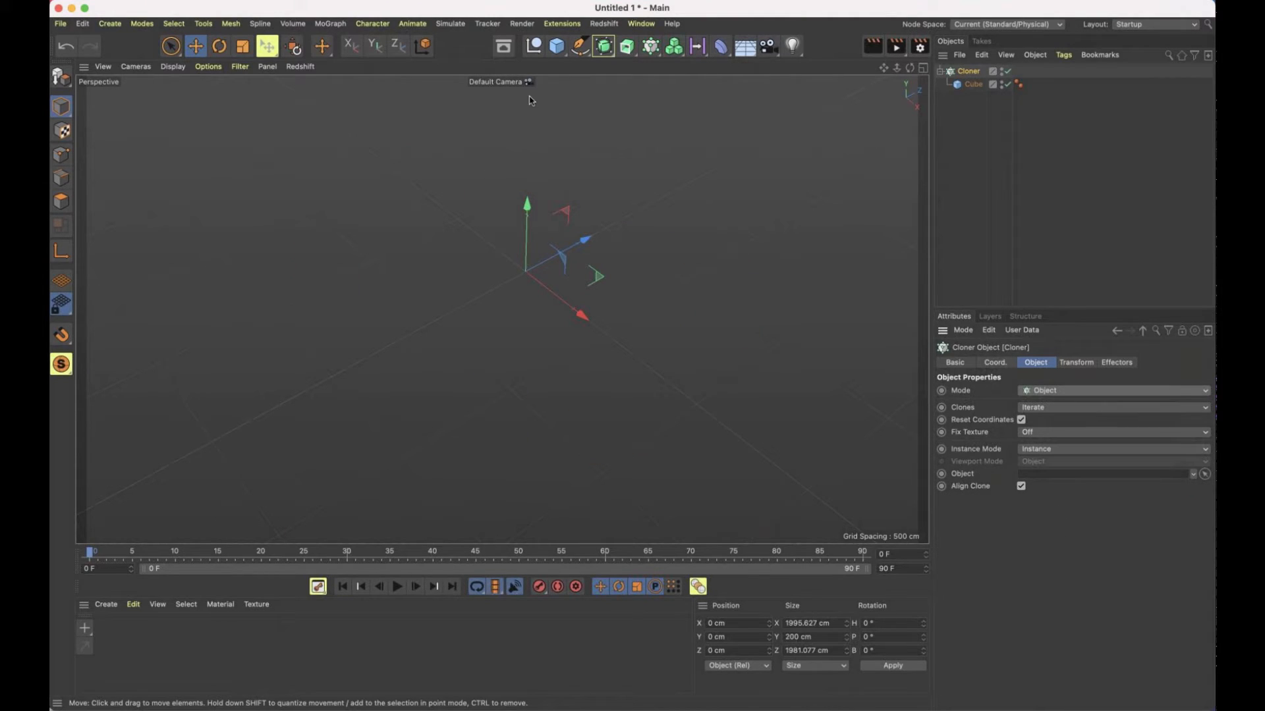
left_click(557, 46)
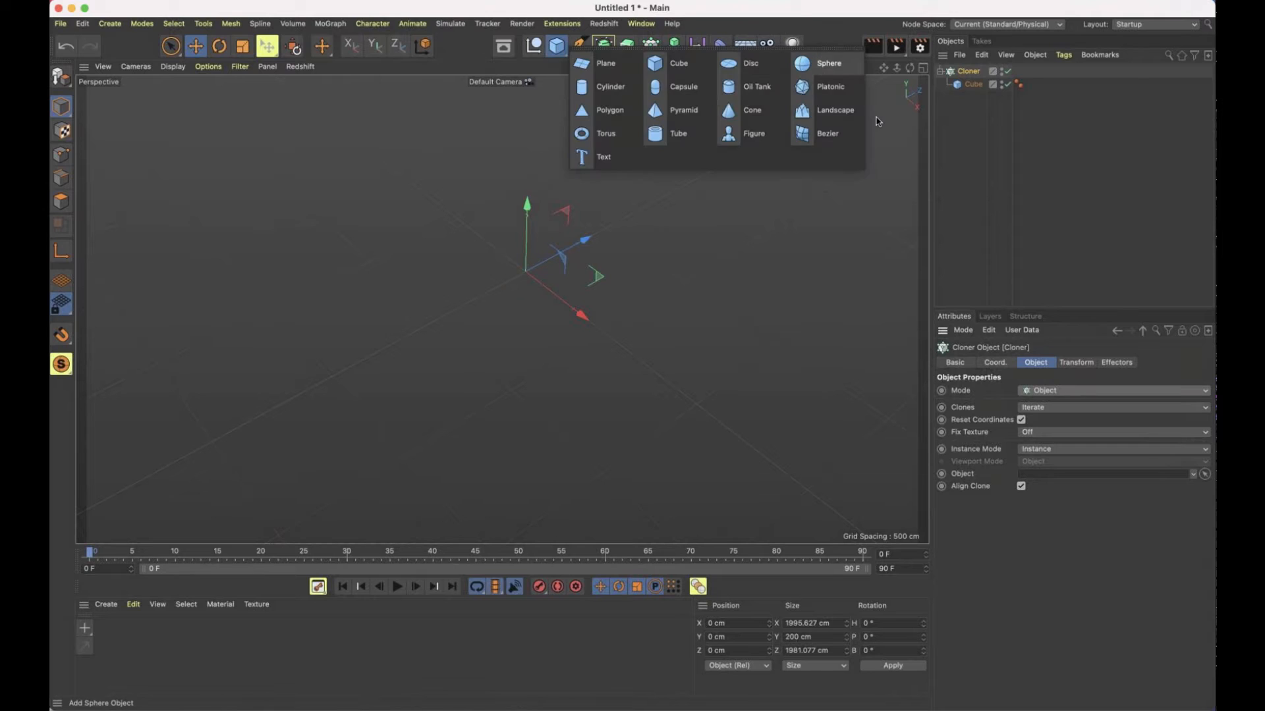
left_click(831, 63)
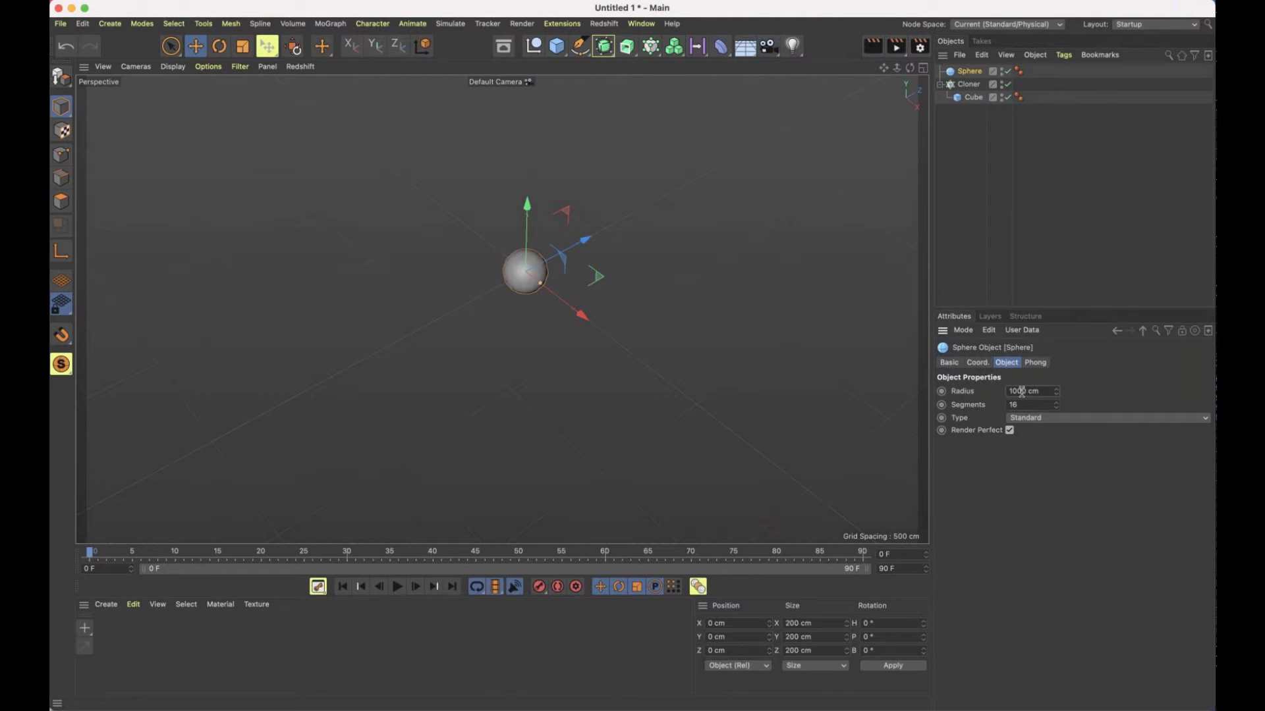
key("Return")
left_click(1022, 392)
type("0")
key("Return")
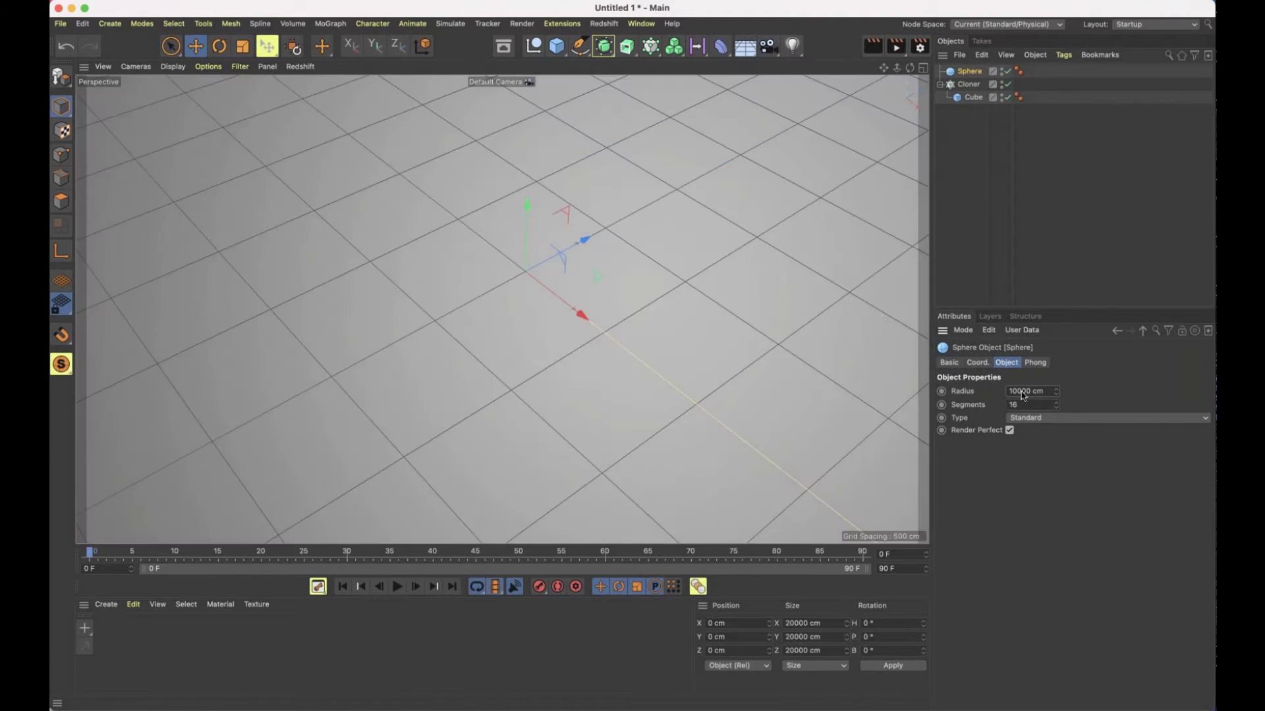
key("h")
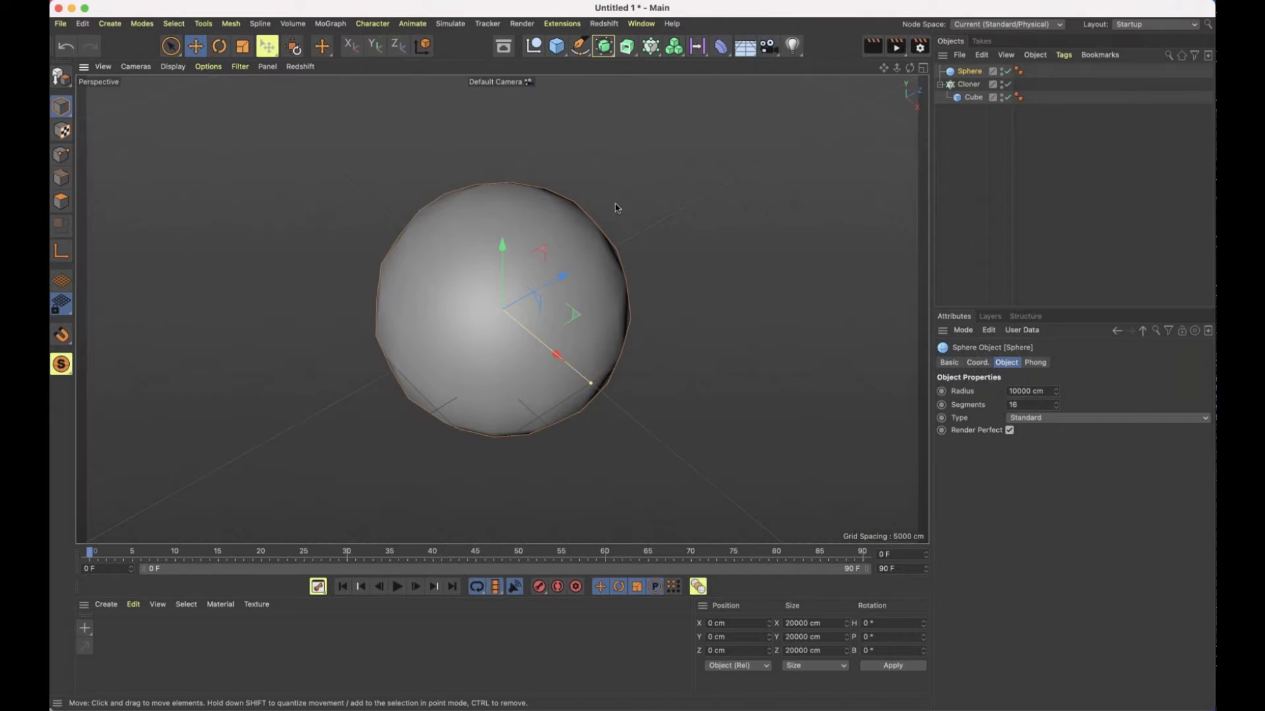
Assign the large sphere as the Cloner's target object so that the cubes are scattered over its surface
left_click(968, 85)
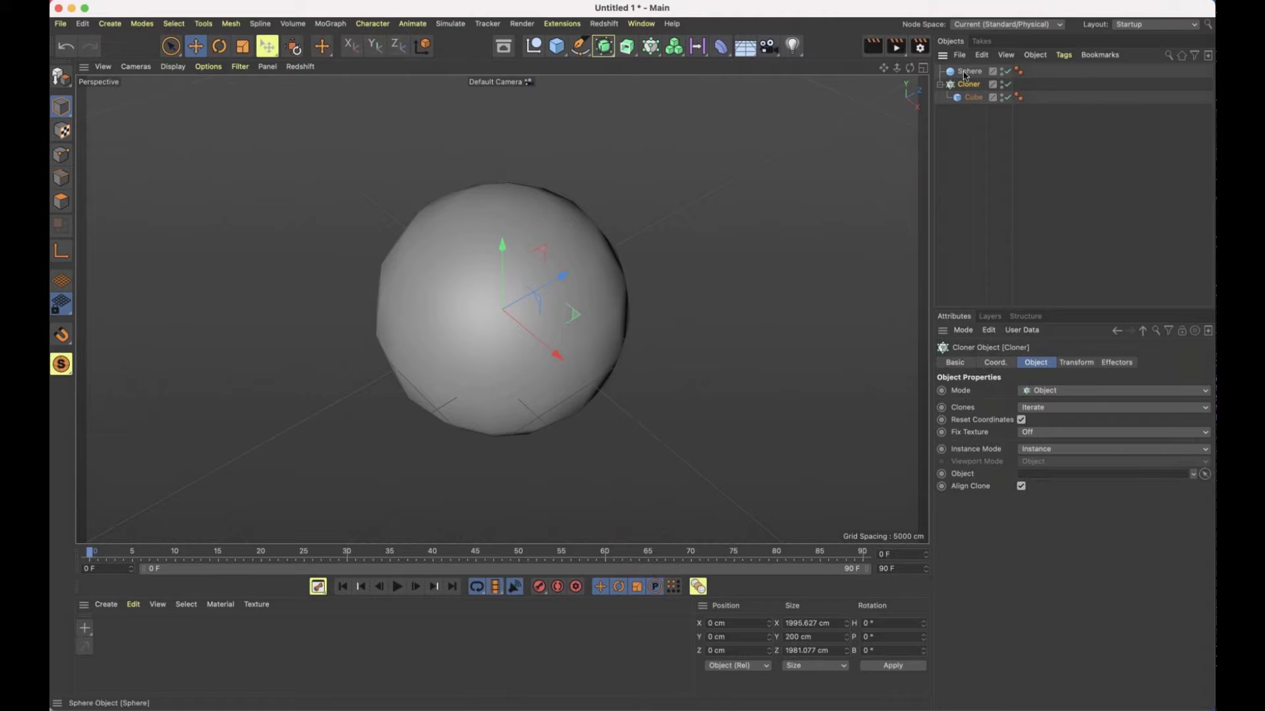
left_click_drag(964, 75, 1039, 476)
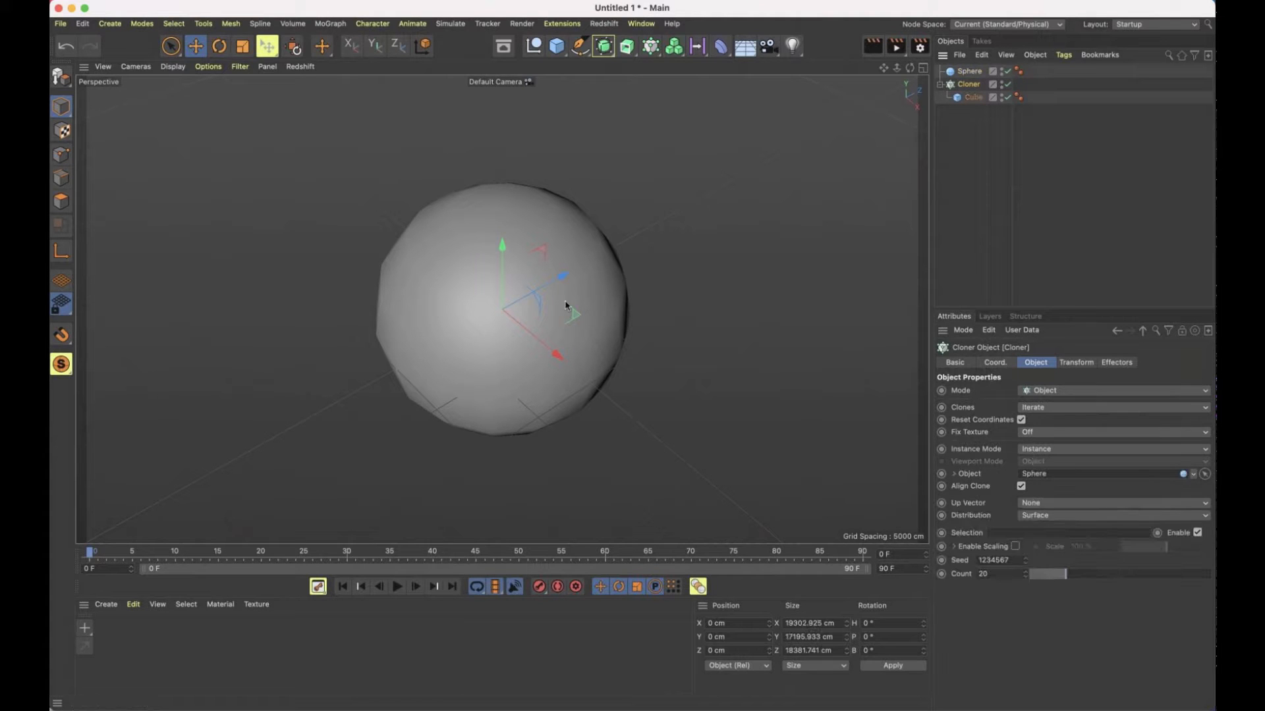
scroll(708, 253, "up", 2)
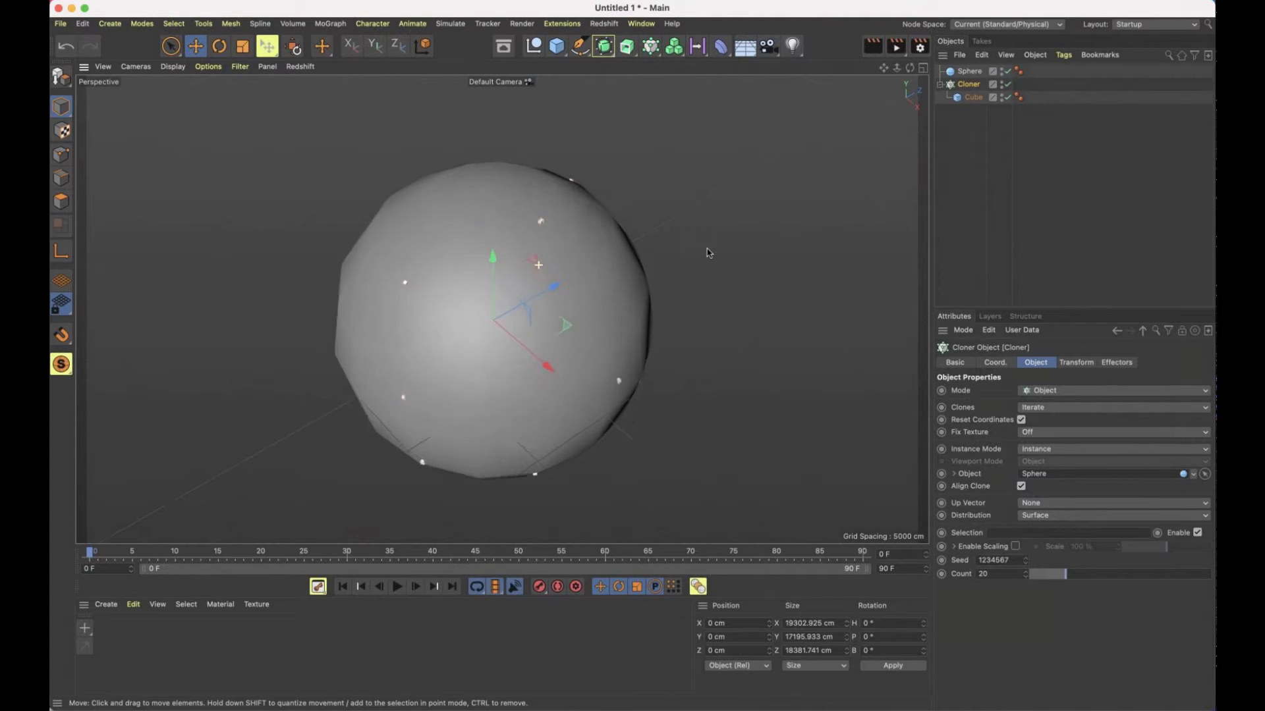
right_click_drag(709, 253, 800, 251, "alt")
left_click_drag(644, 254, 567, 257, "alt")
middle_click_drag(567, 257, 655, 238, "alt")
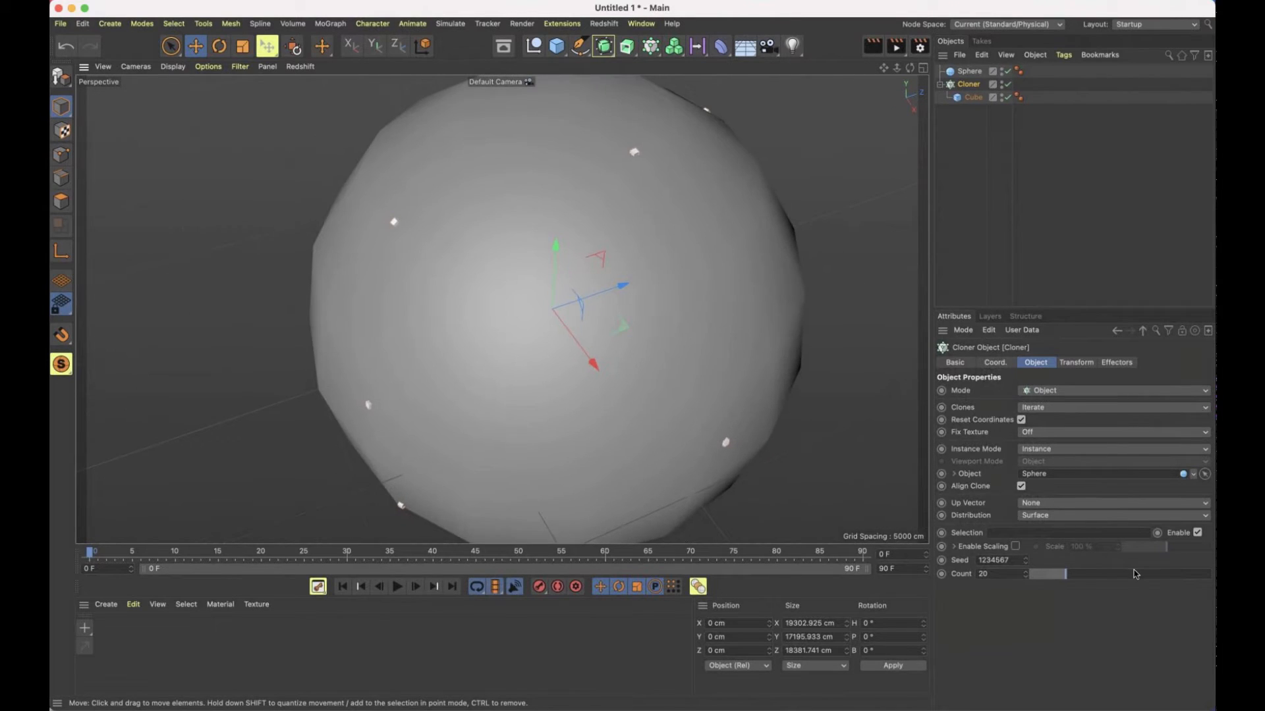
Increase the number of cube clones on the sphere's surface to 1000
left_click_drag(1066, 575, 1210, 573)
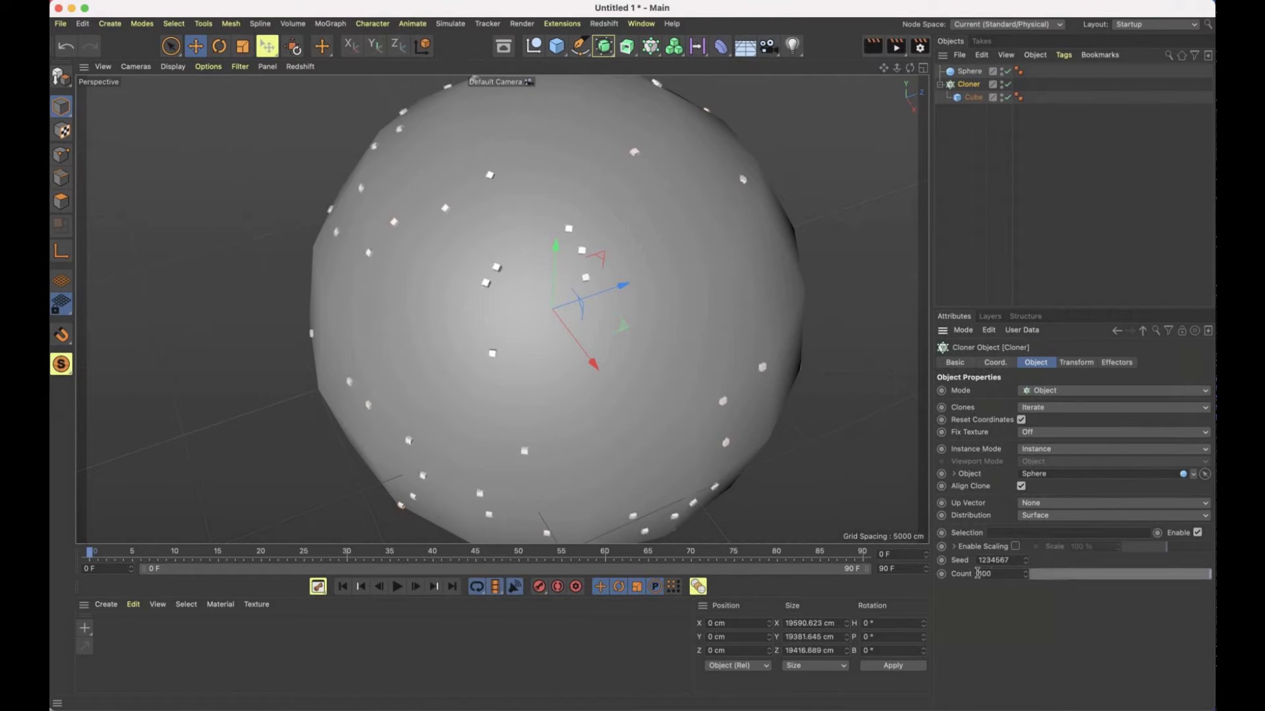
left_click(993, 574)
type("0")
key("Return")
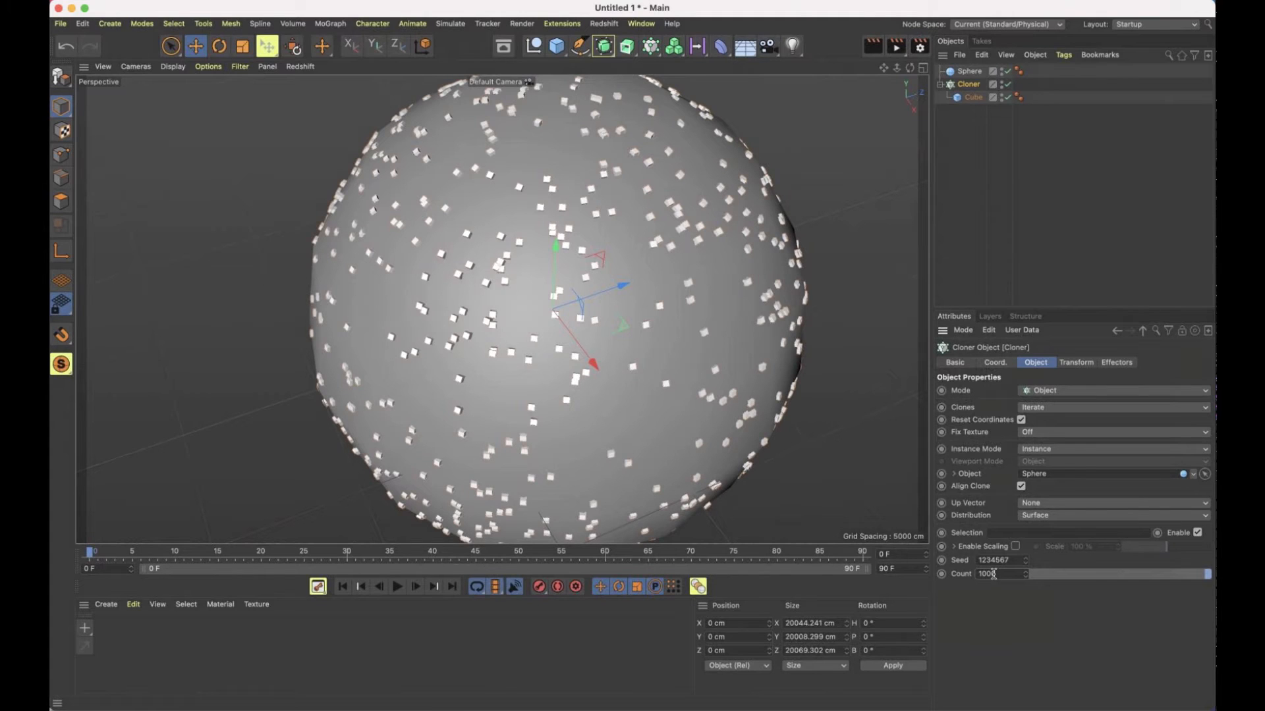
Keep the Cloner's up vector at None and change the clone distribution from Surface to Vertex
left_click(1054, 504)
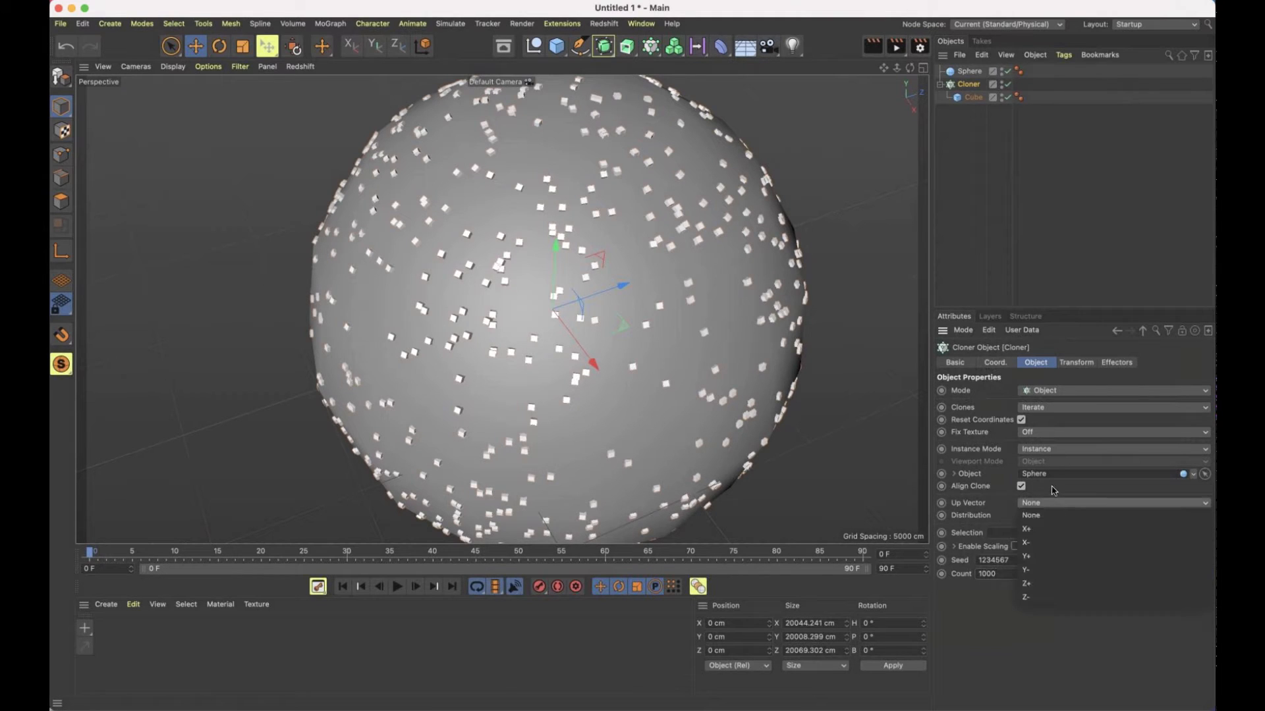
left_click(1052, 515)
left_click(1052, 521)
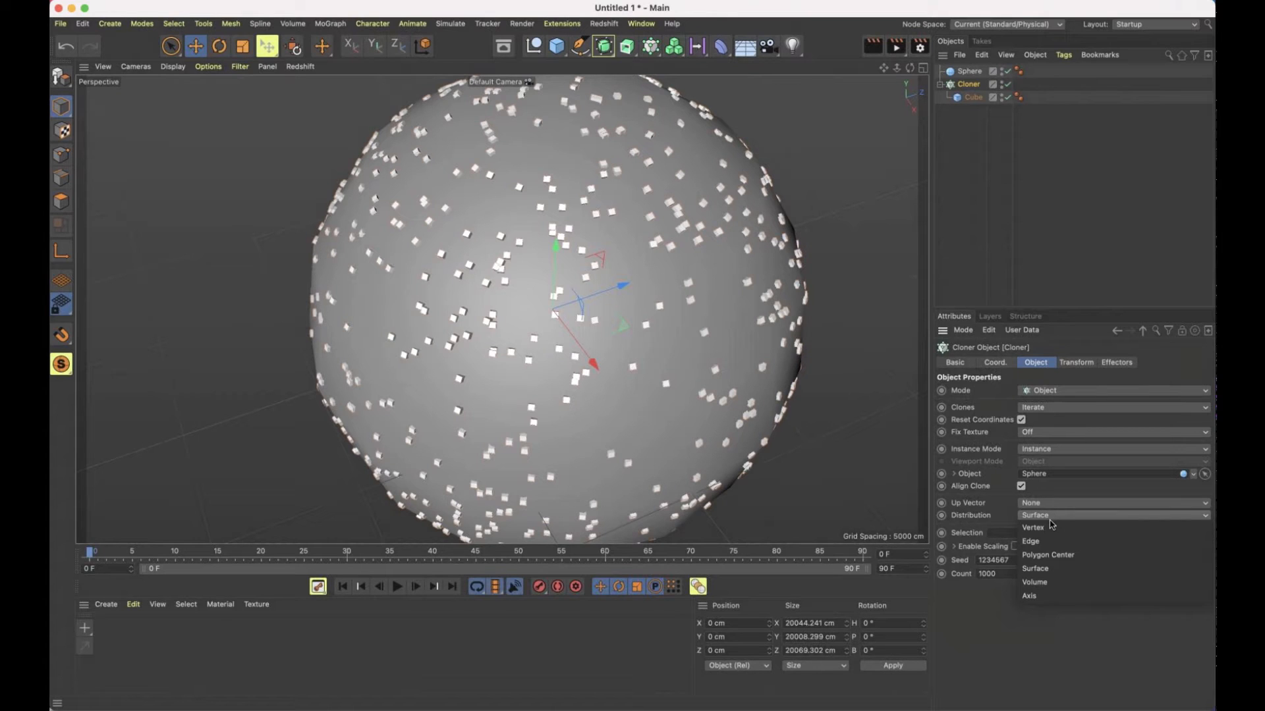
left_click(1034, 527)
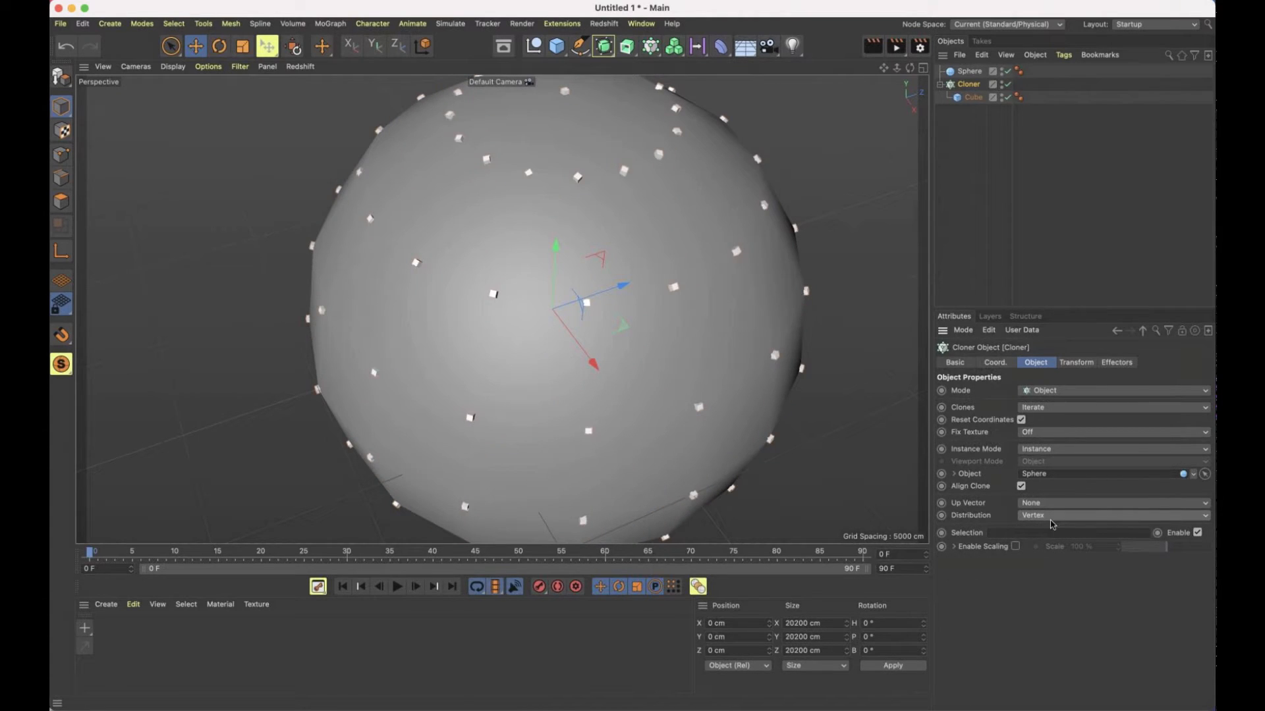
Change the clone distribution on the sphere from Vertex to Edge, and from there to Polygon Center
left_click(1055, 518)
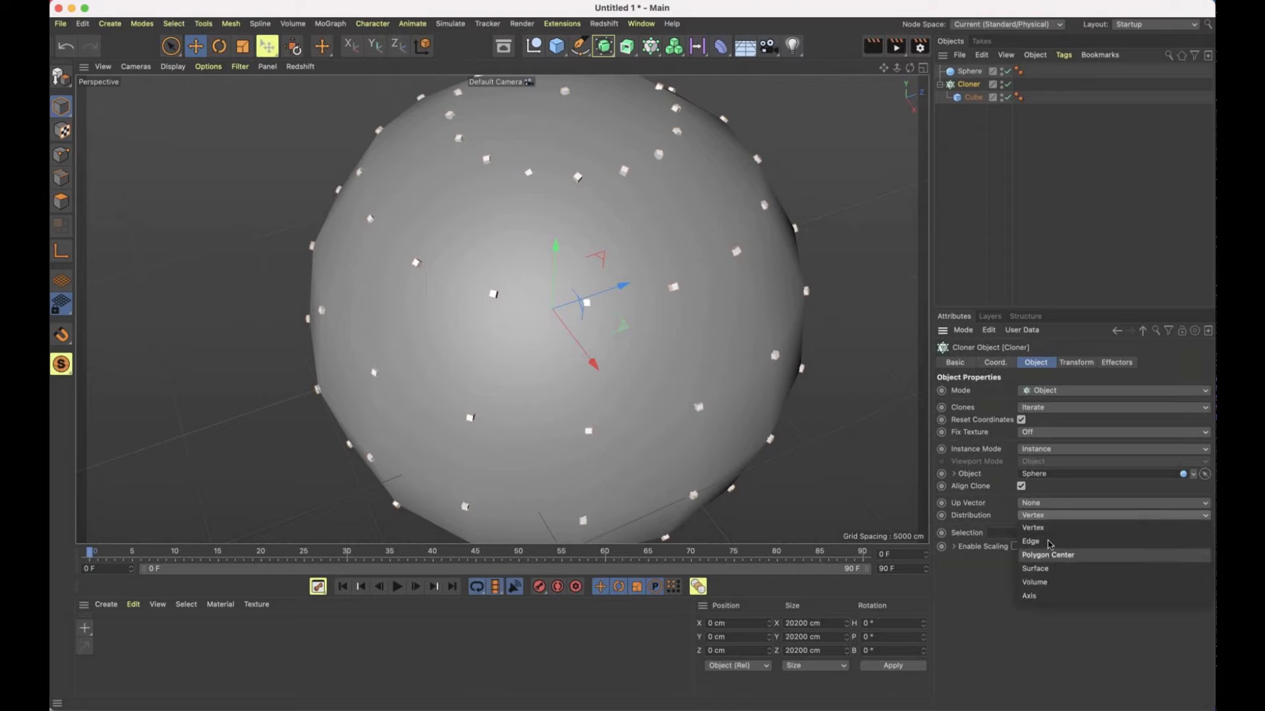
left_click(1051, 544)
left_click(1049, 506)
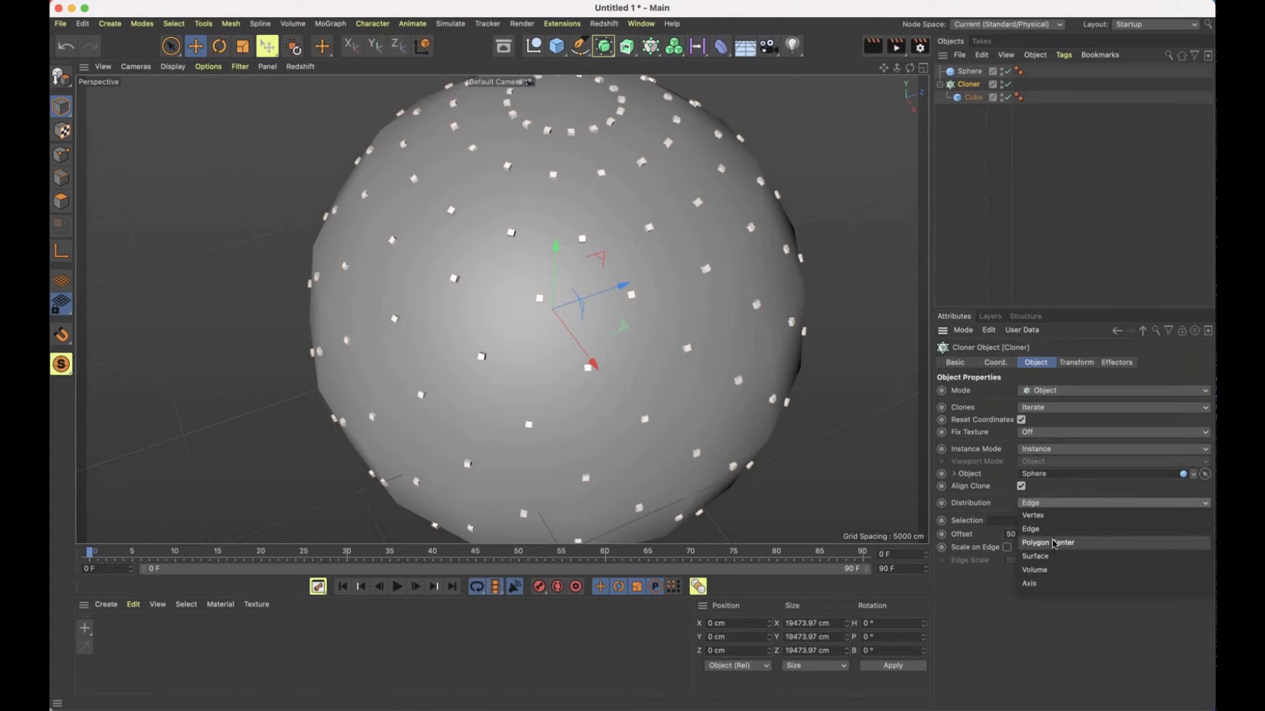
left_click(1053, 544)
left_click(1056, 517)
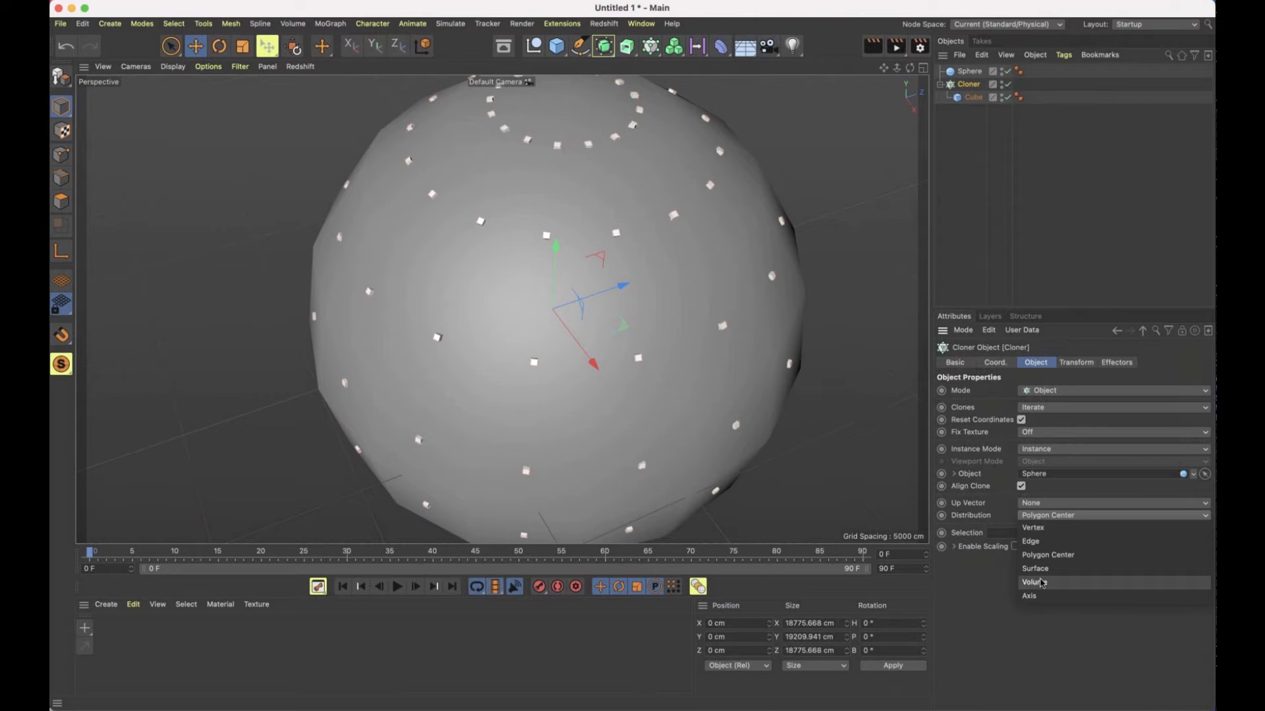
left_click(966, 588)
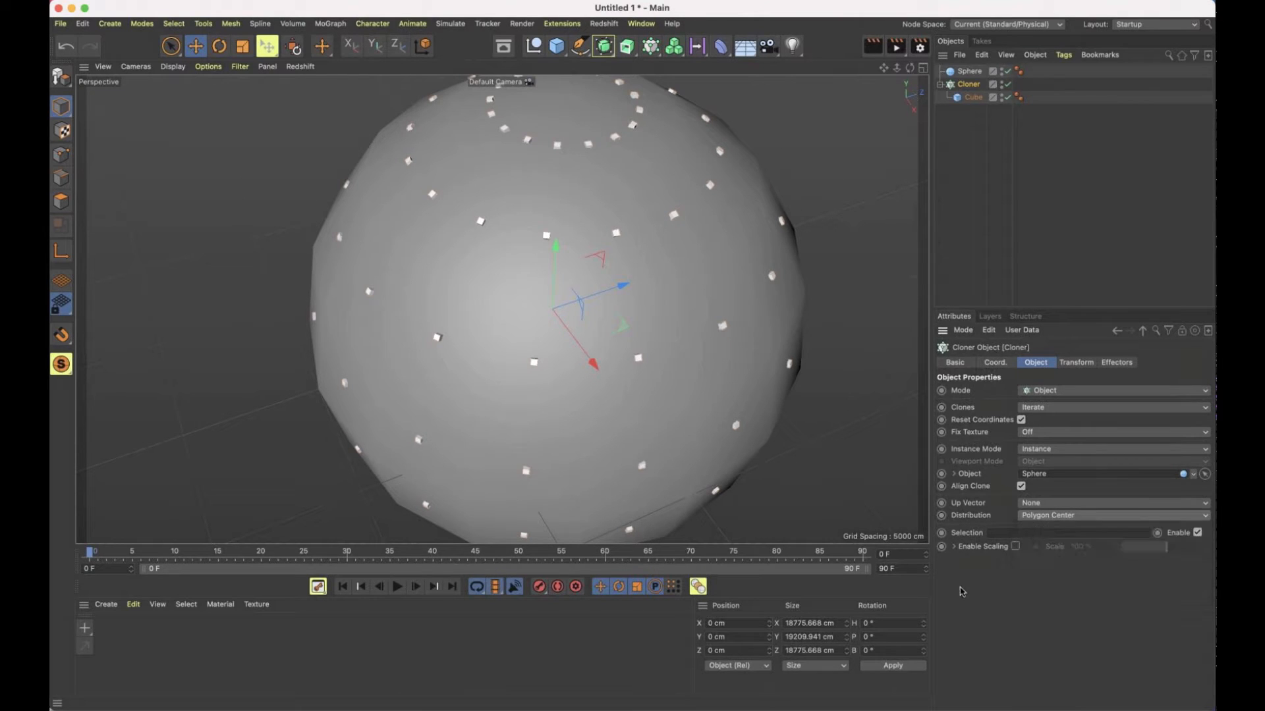
Switch the Cloner's mode back to Grid Array and delete the large sphere
scroll(757, 321, "down", 2)
scroll(758, 321, "down", 2)
left_click_drag(700, 285, 630, 197, "alt")
middle_click_drag(732, 307, 562, 222, "alt")
mouse_move(608, 230)
left_mouse_down("alt")
mouse_move(426, 197)
mouse_move(463, 158)
mouse_move(621, 200)
mouse_move(554, 213)
mouse_move(652, 242)
left_mouse_up("alt")
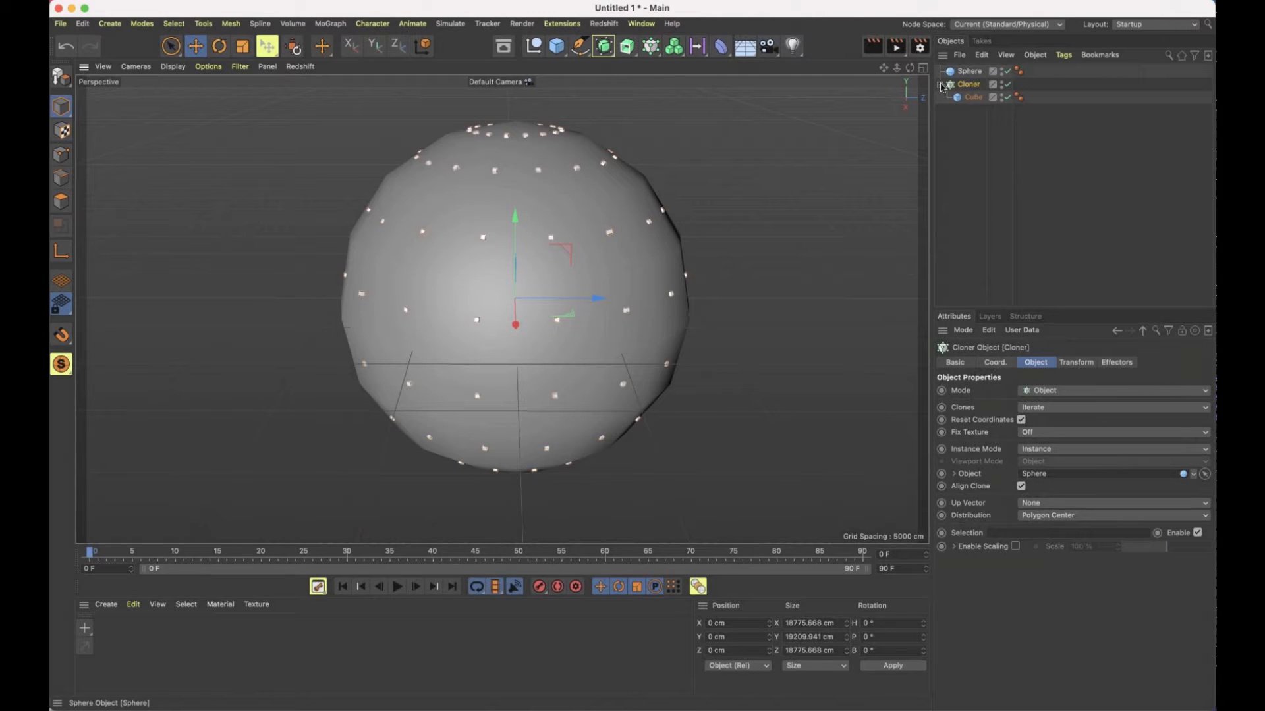
left_click(1088, 391)
left_click(1050, 444)
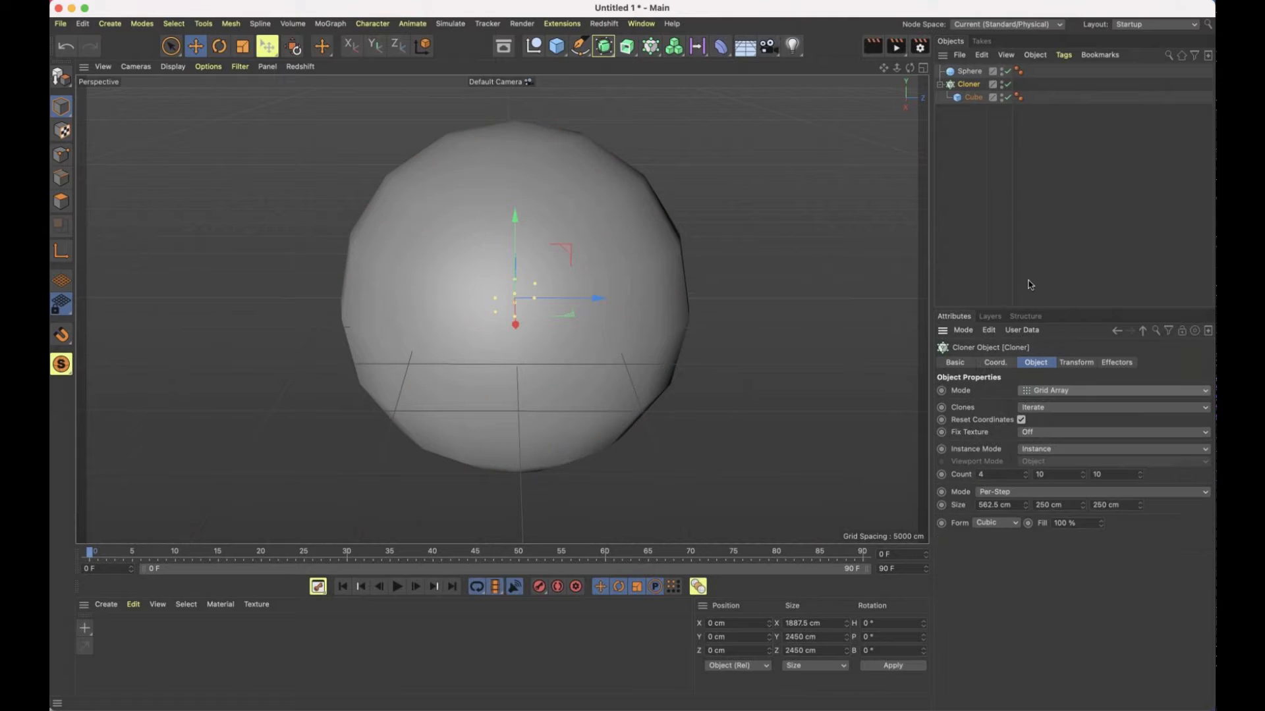
left_click(967, 71)
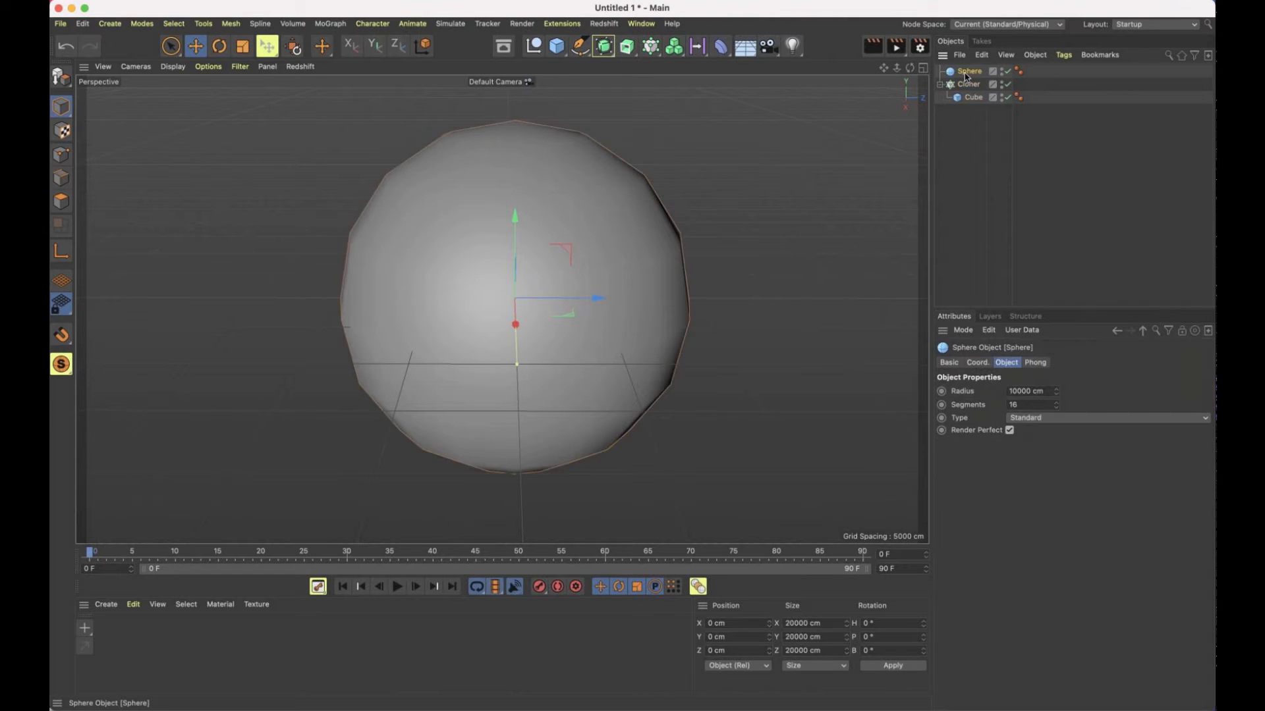
key("Delete")
Change the Cloner's mode to Honeycomb Array
left_click(967, 73)
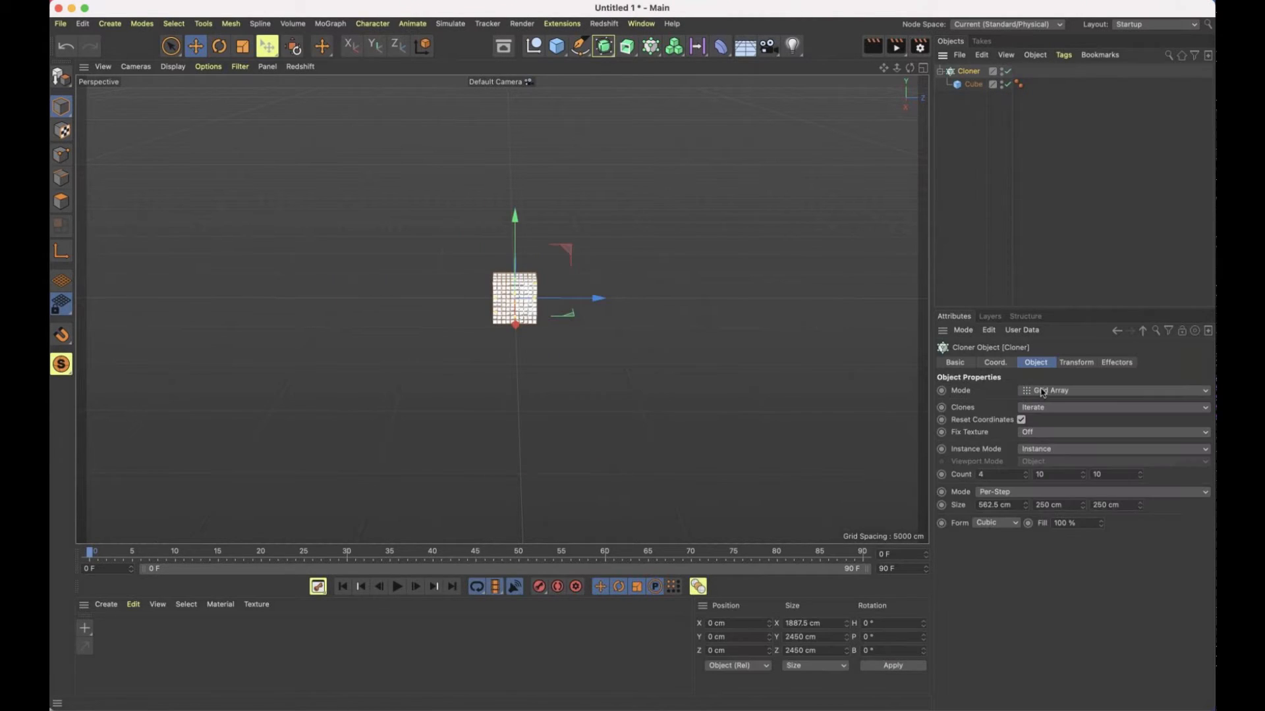
left_click(1043, 393)
left_click(1056, 456)
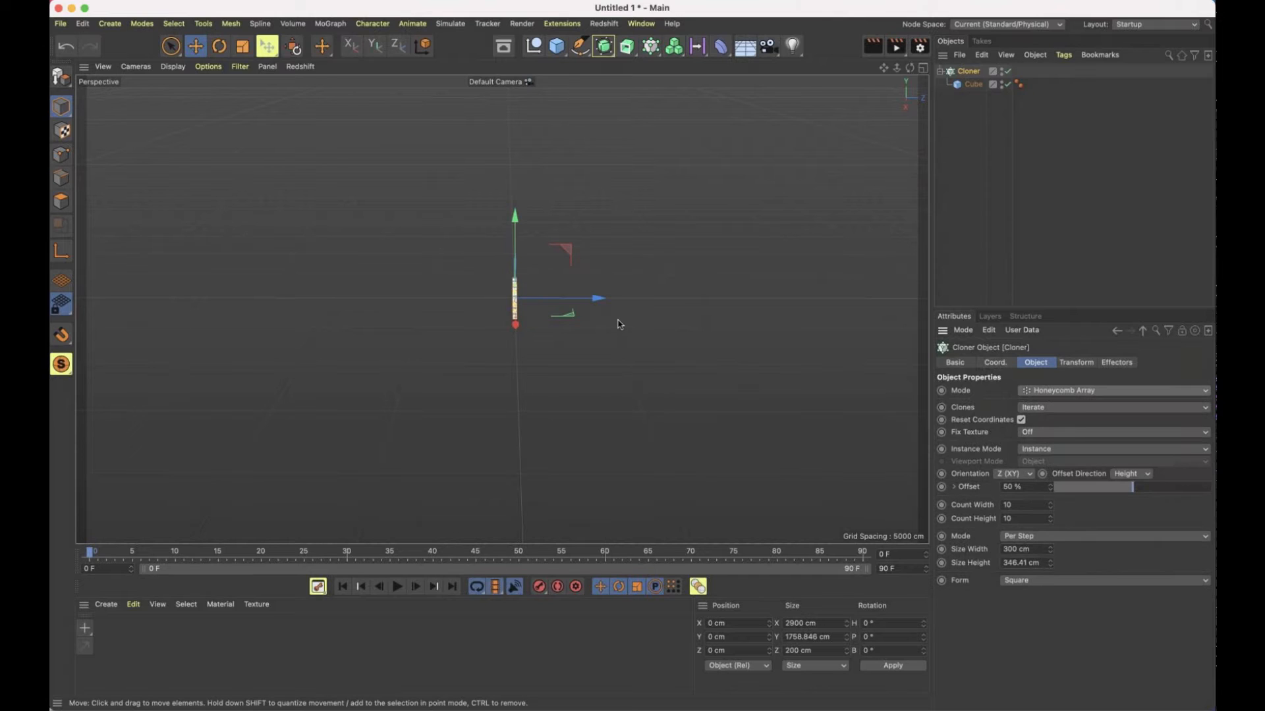
scroll(517, 298, "up", 10)
left_click_drag(596, 293, 656, 299, "alt")
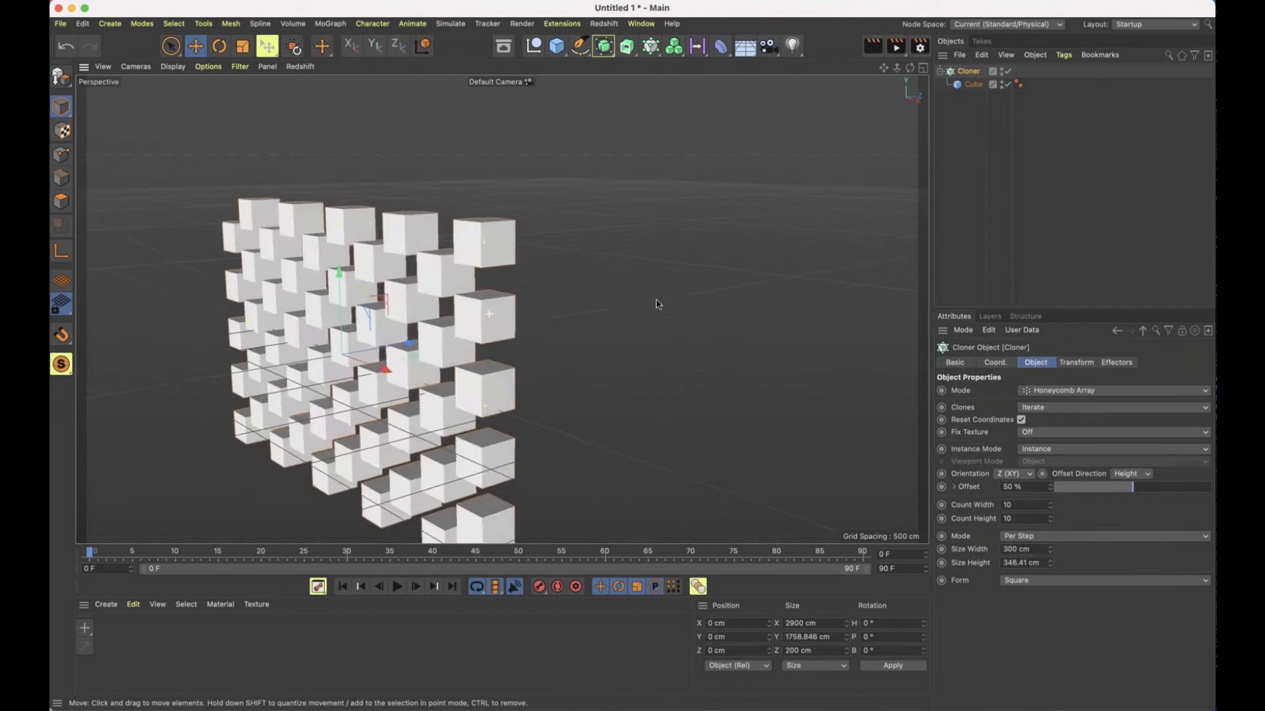
Tighten the honeycomb spacing to about 210 cm in width and 218 cm in height per step
left_click_drag(437, 305, 606, 277, "alt")
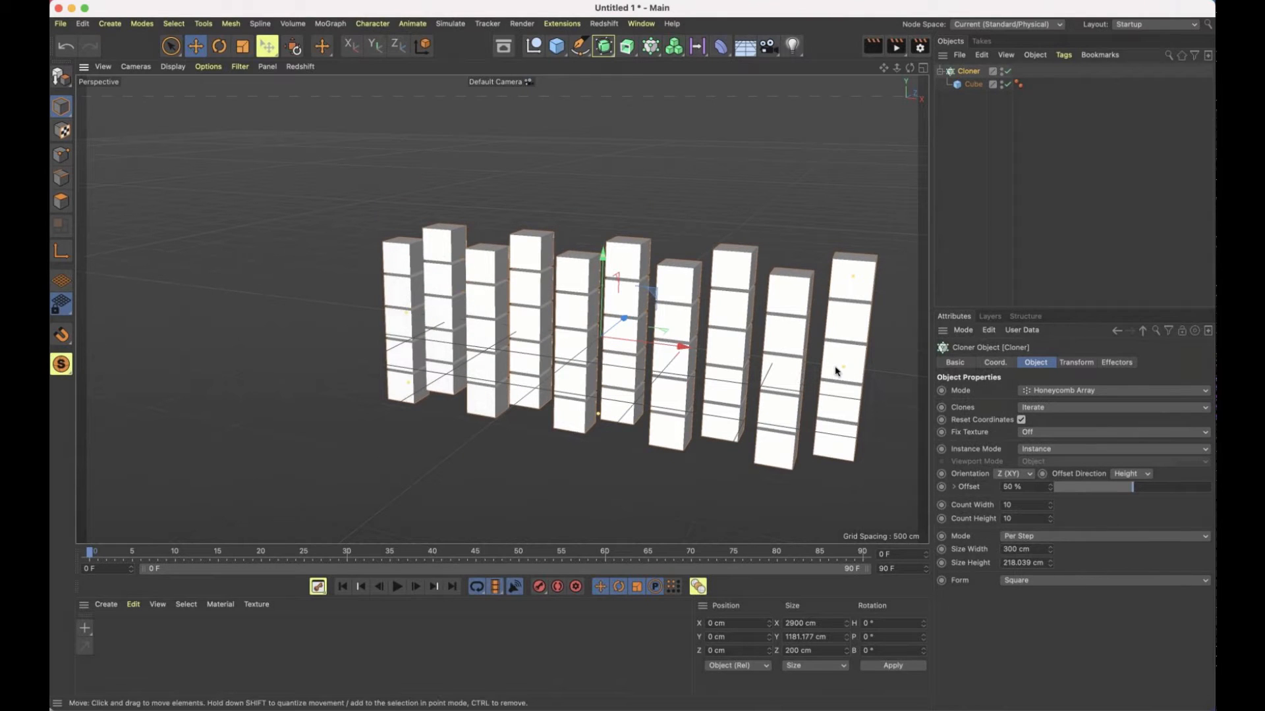
left_click_drag(828, 370, 764, 364)
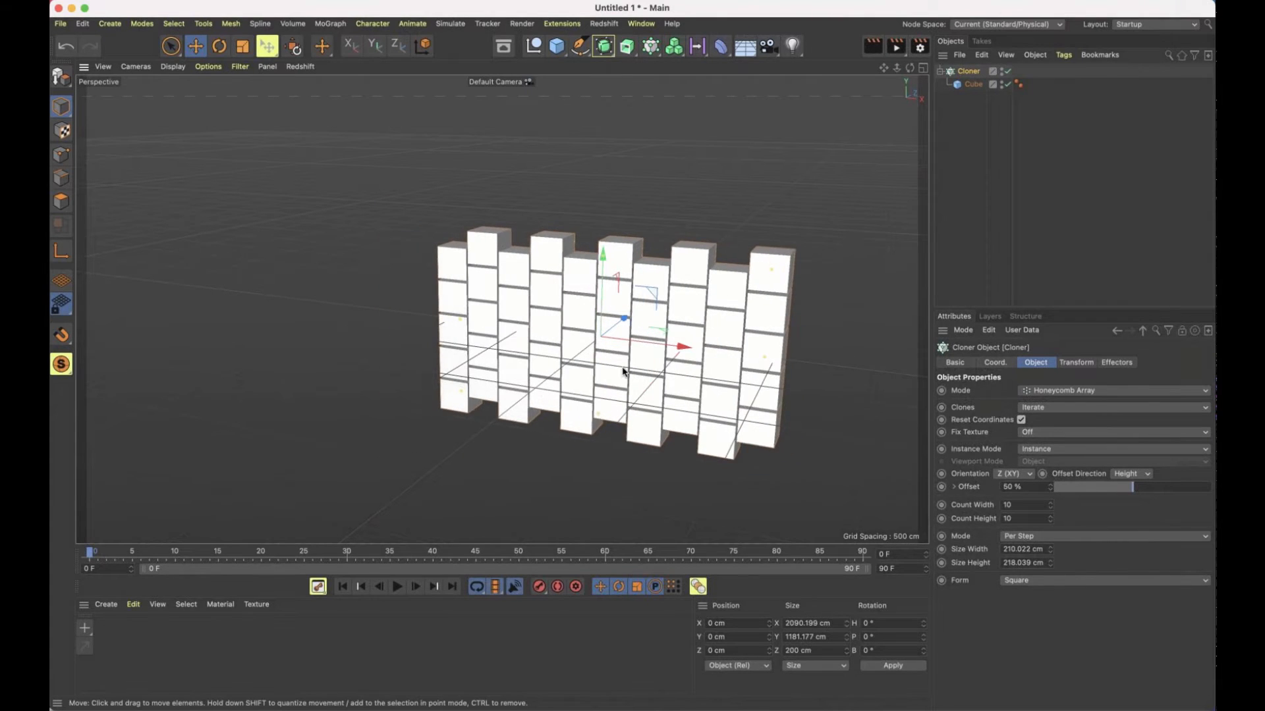
left_click_drag(559, 340, 609, 343, "alt")
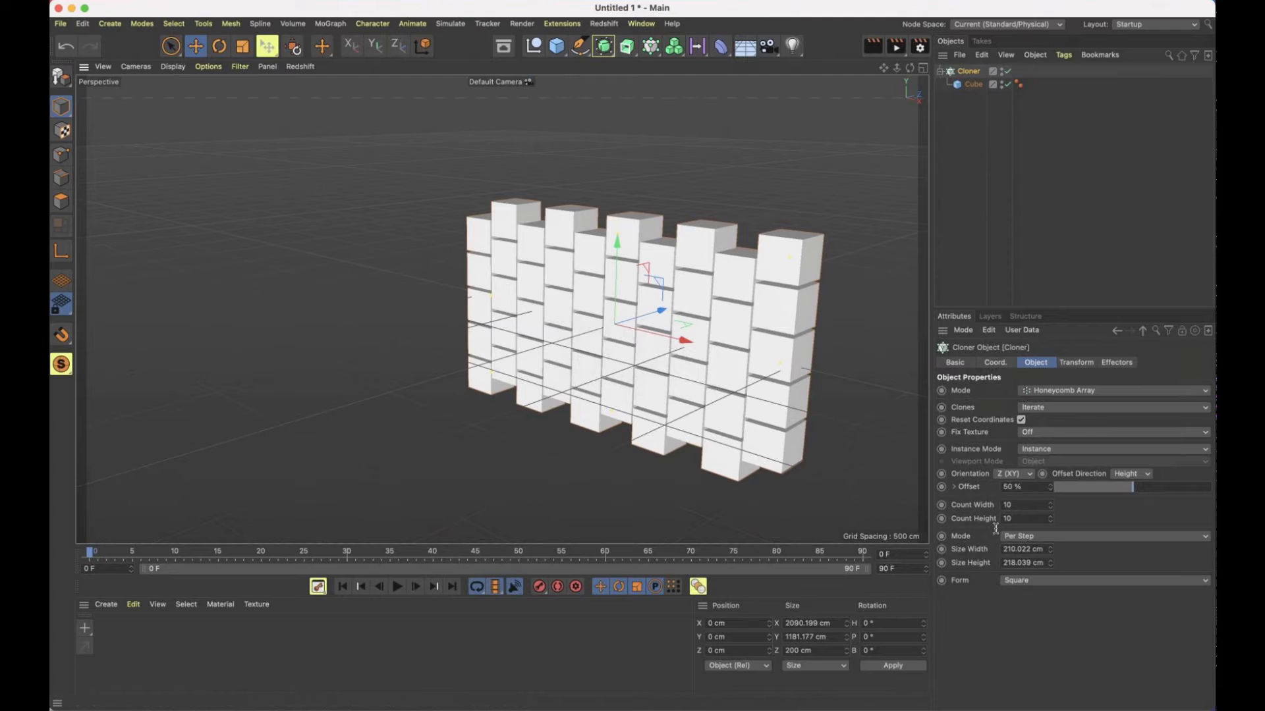
Increase the honeycomb array's width count to 1000
left_click(1018, 504)
type("00")
key("Return")
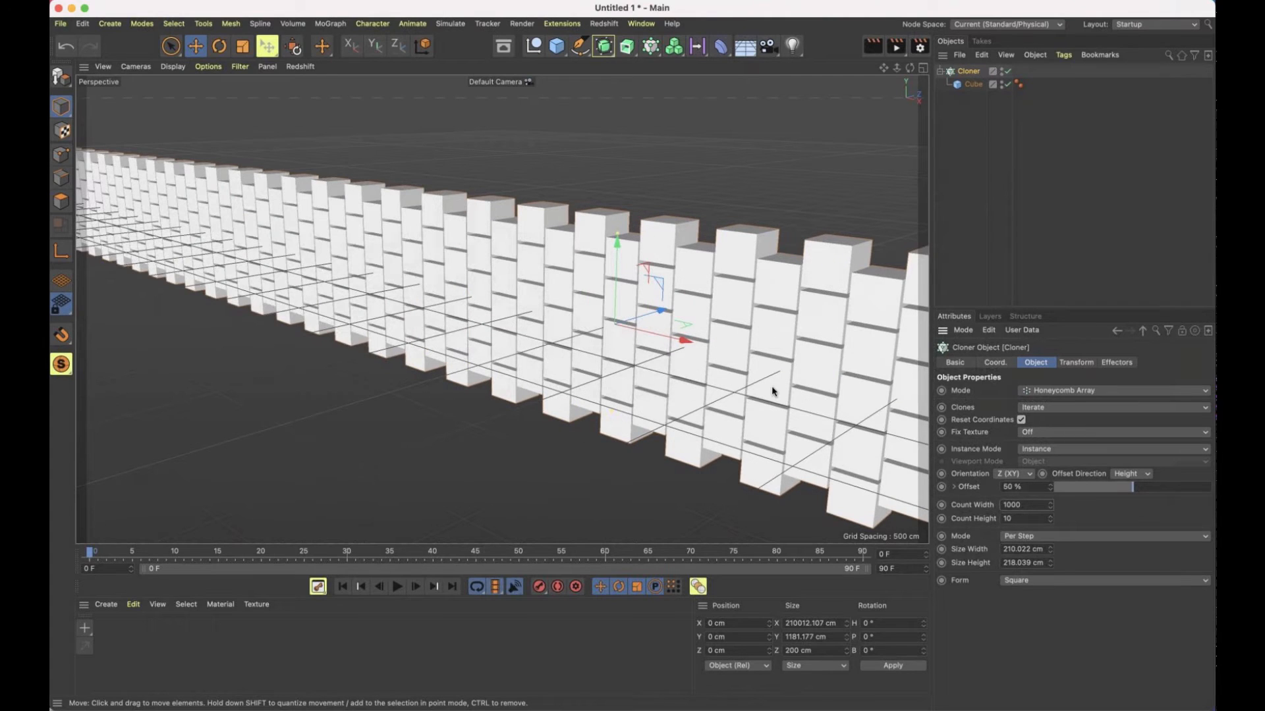
left_click_drag(772, 391, 608, 288, "alt")
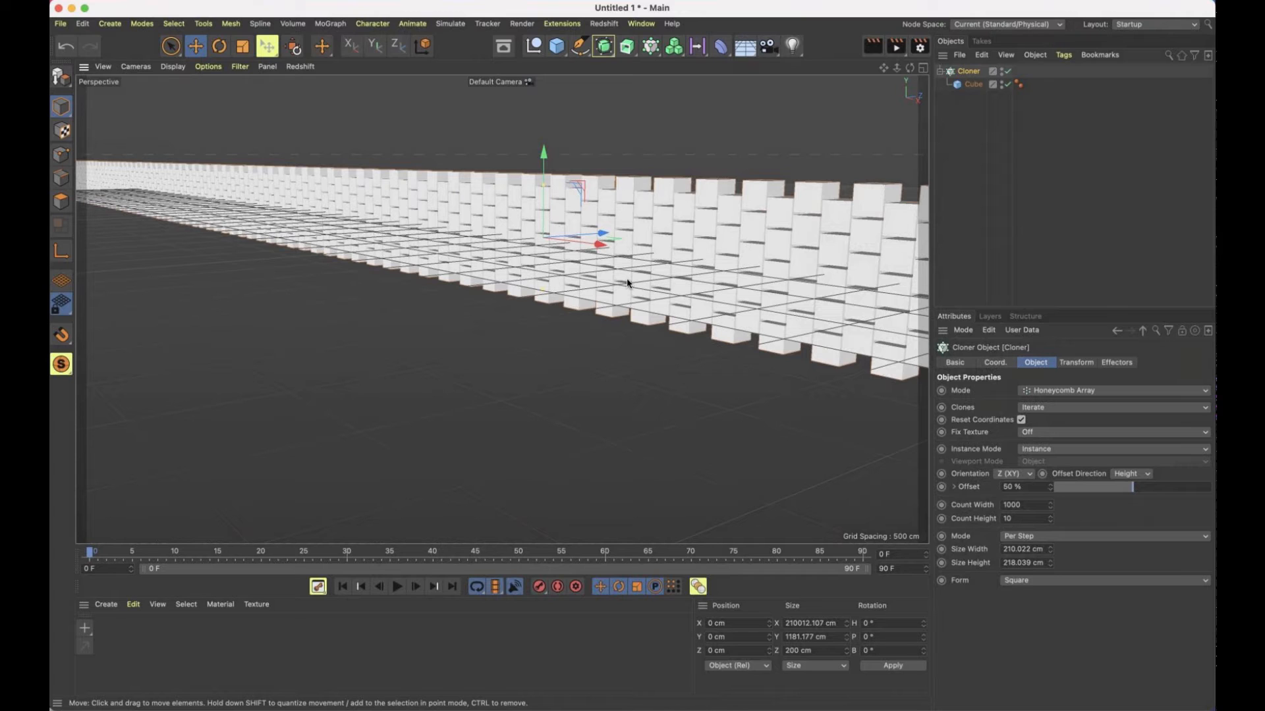
left_click_drag(645, 276, 705, 271, "alt")
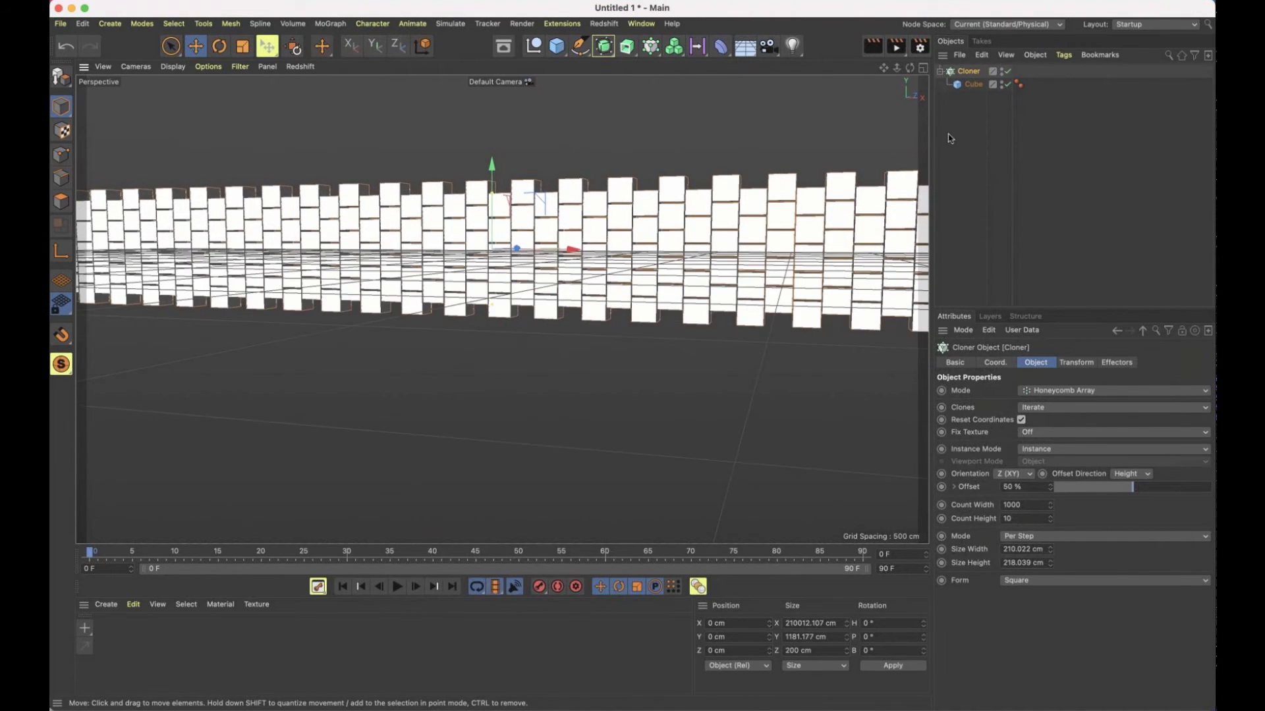
Try scaling the cloned cube to 0.5 on the X, Y and Z axes
left_click(973, 84)
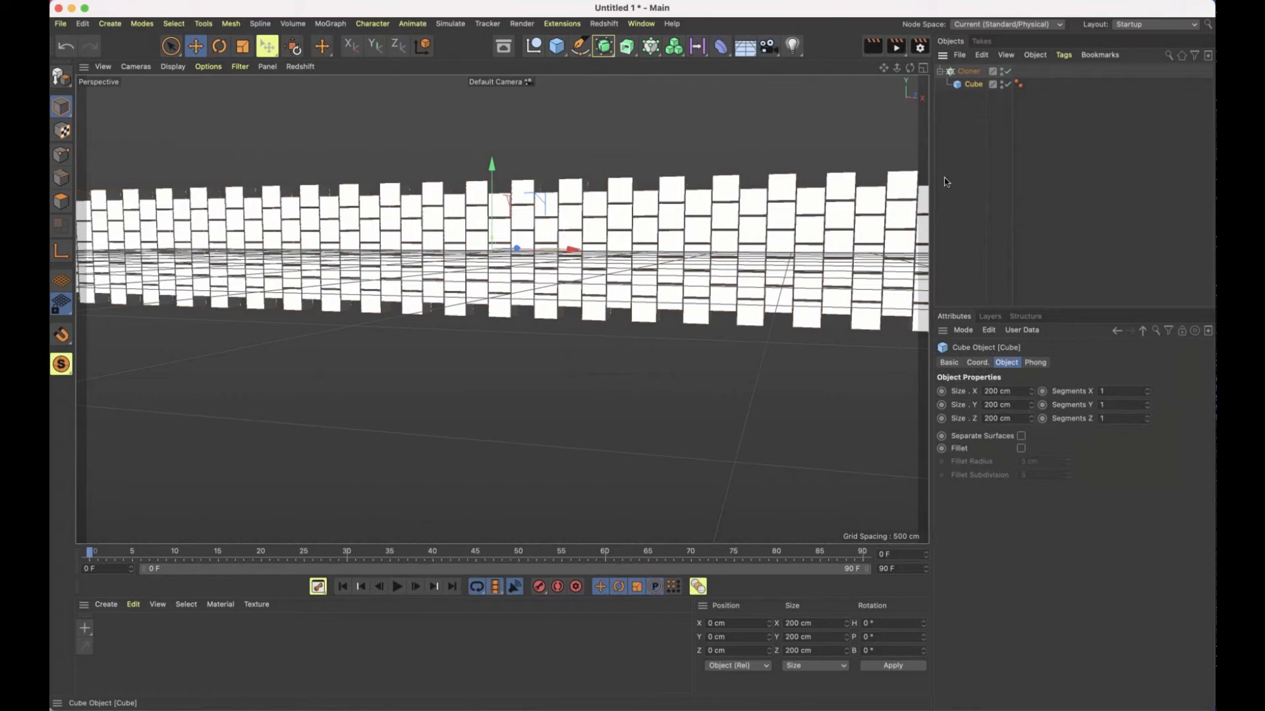
left_click(812, 662)
left_click(815, 623)
type("0.5")
key("Tab")
type("0.5")
key("Tab")
type("0.5")
key("Return")
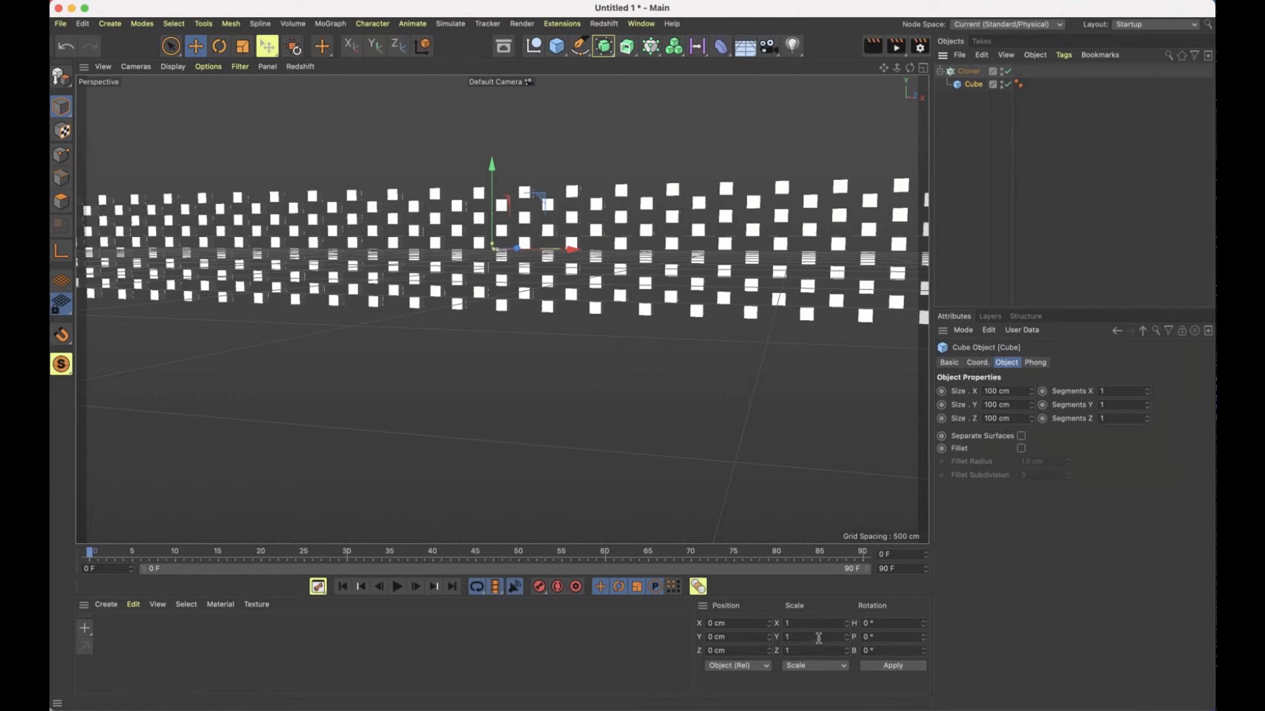
Move the cube out of the Cloner, and undo both that move and the cube's scaling
left_click(966, 116)
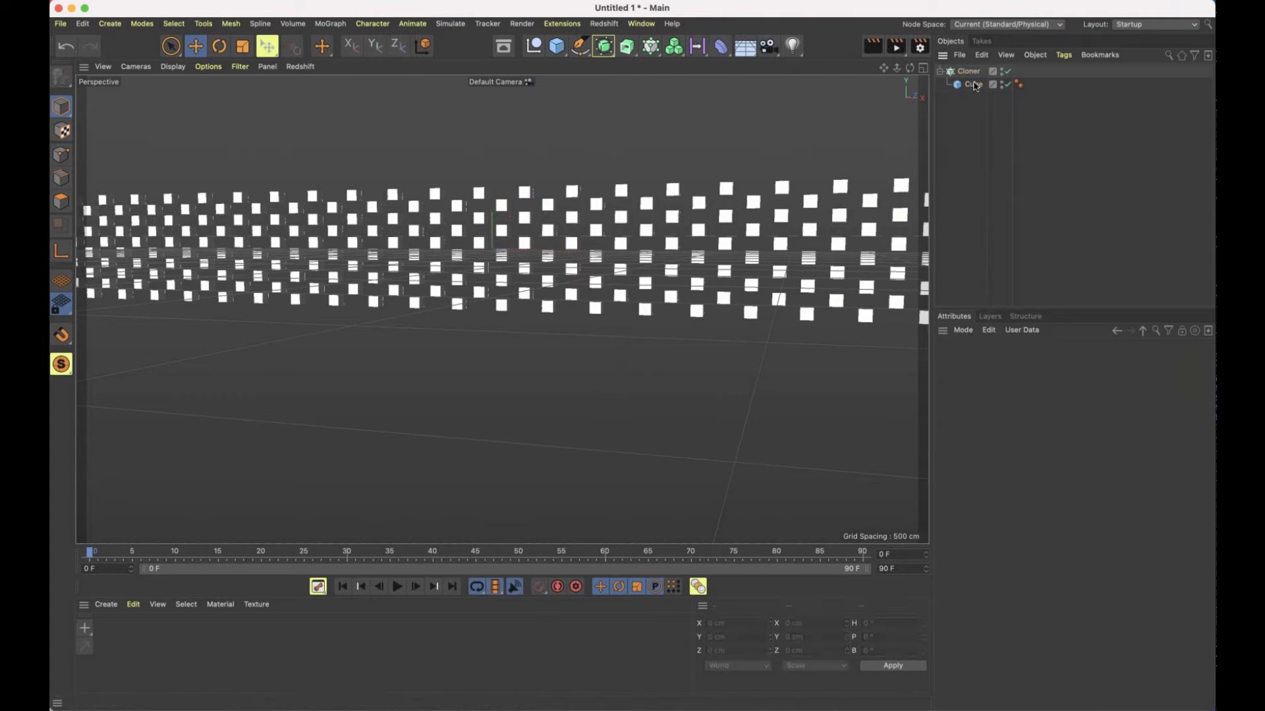
mouse_move(973, 85)
left_mouse_down()
mouse_move(970, 121)
mouse_move(965, 86)
left_mouse_up()
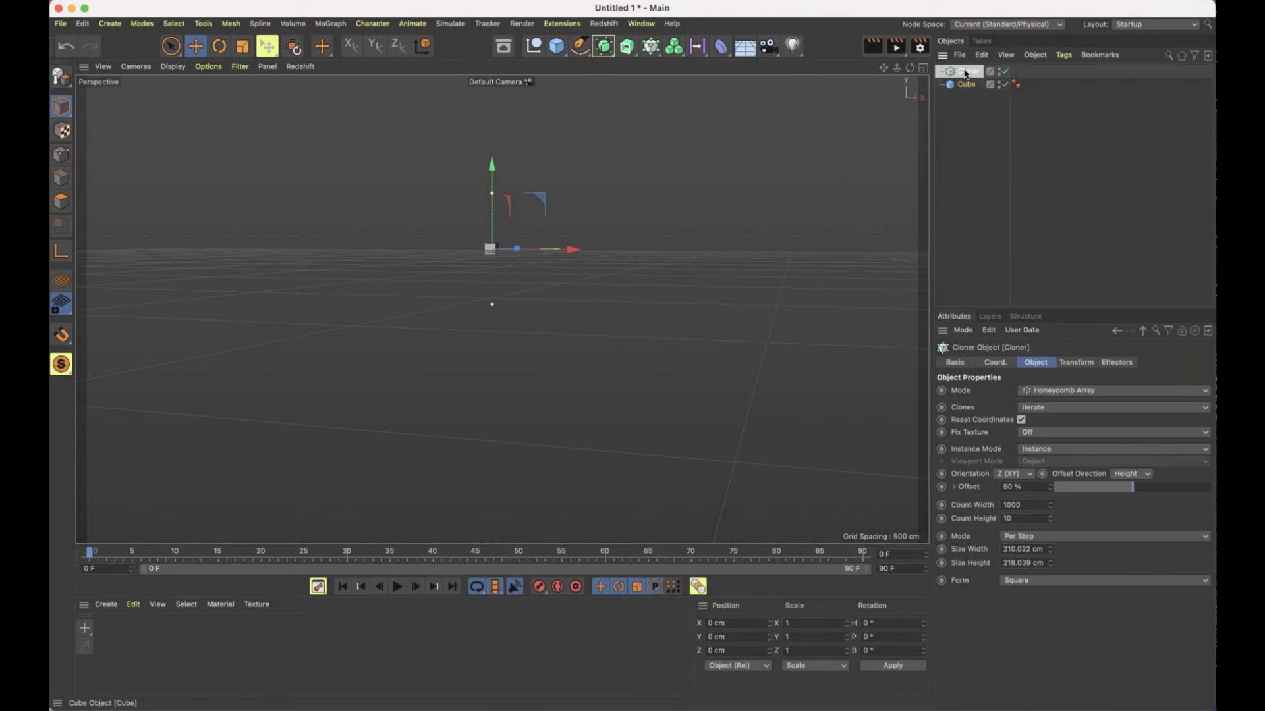
left_click(823, 667)
left_click(813, 685)
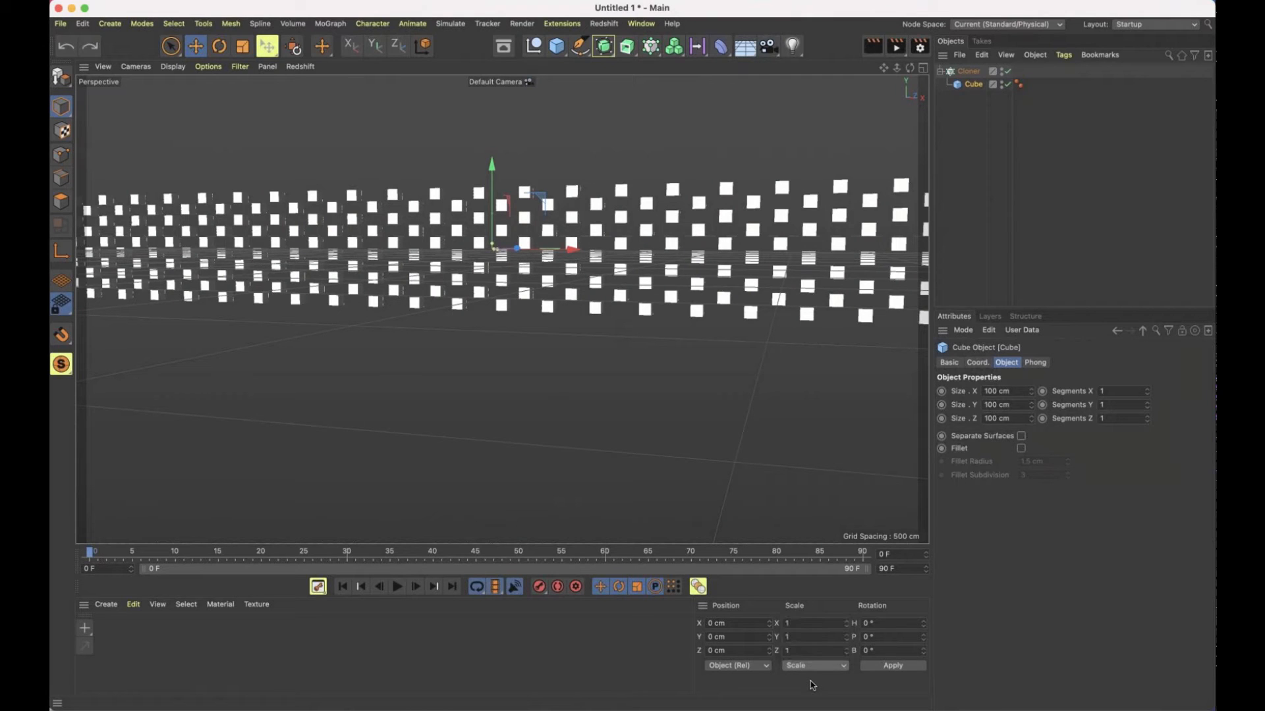
key("super+z")
key("super+z")
key("super+shift+z")
key("super+shift+z")
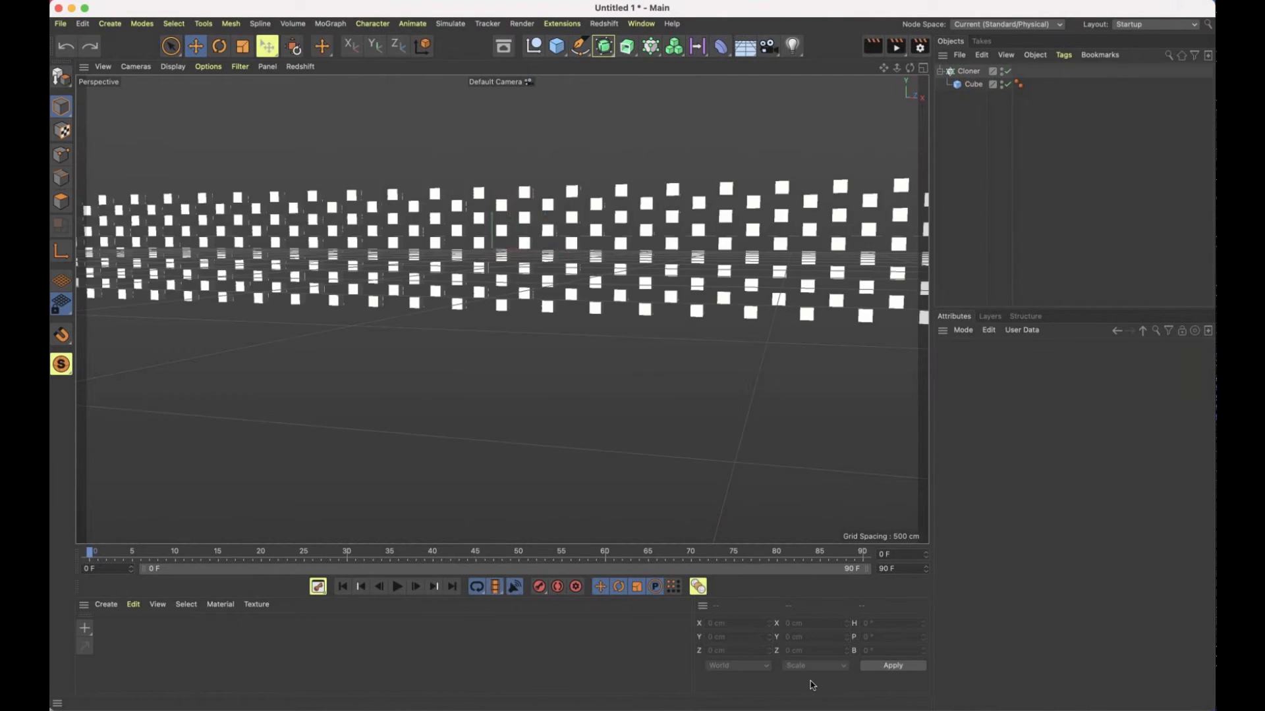
key("super+z")
key("super+z")
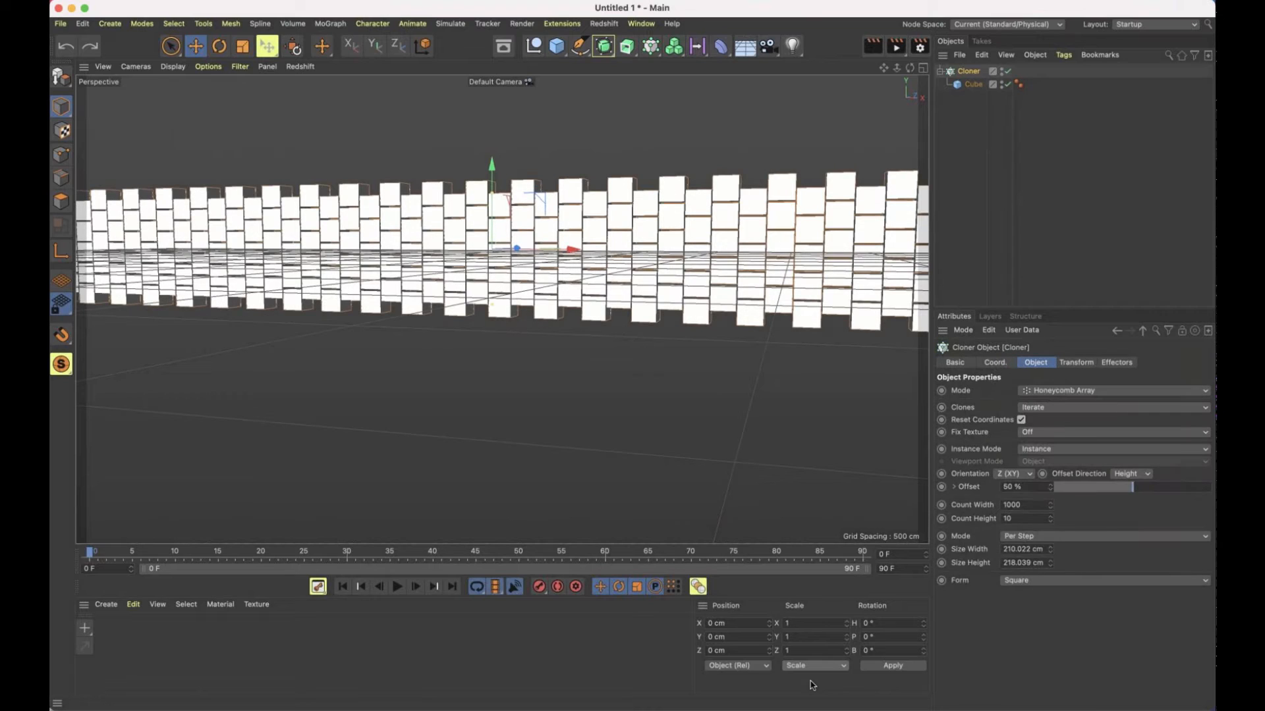
left_click(970, 84)
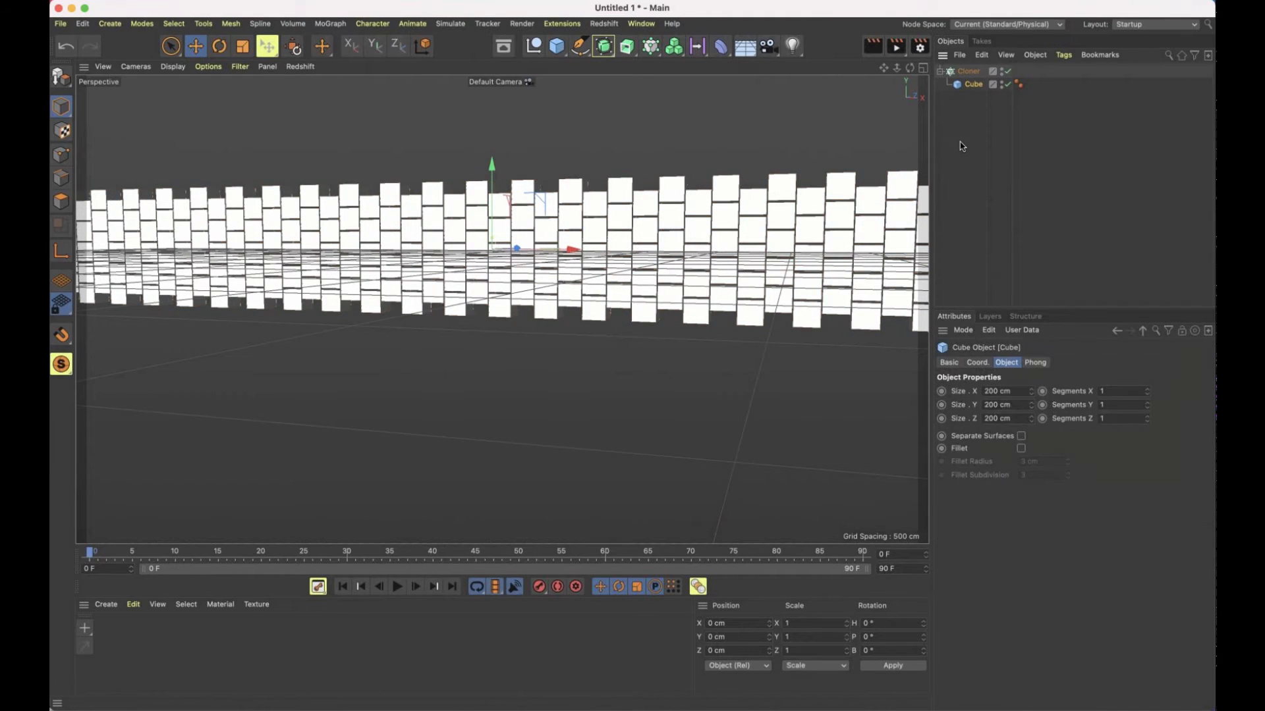
left_click(968, 71)
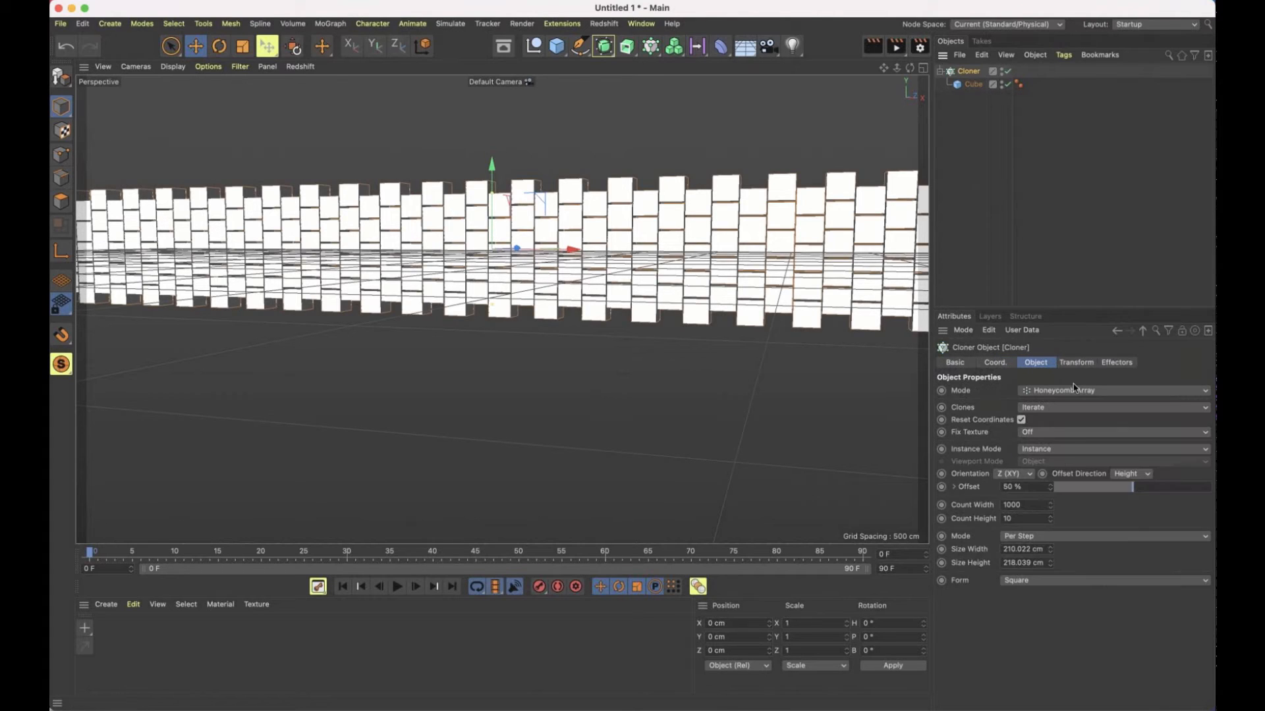
left_click(1073, 363)
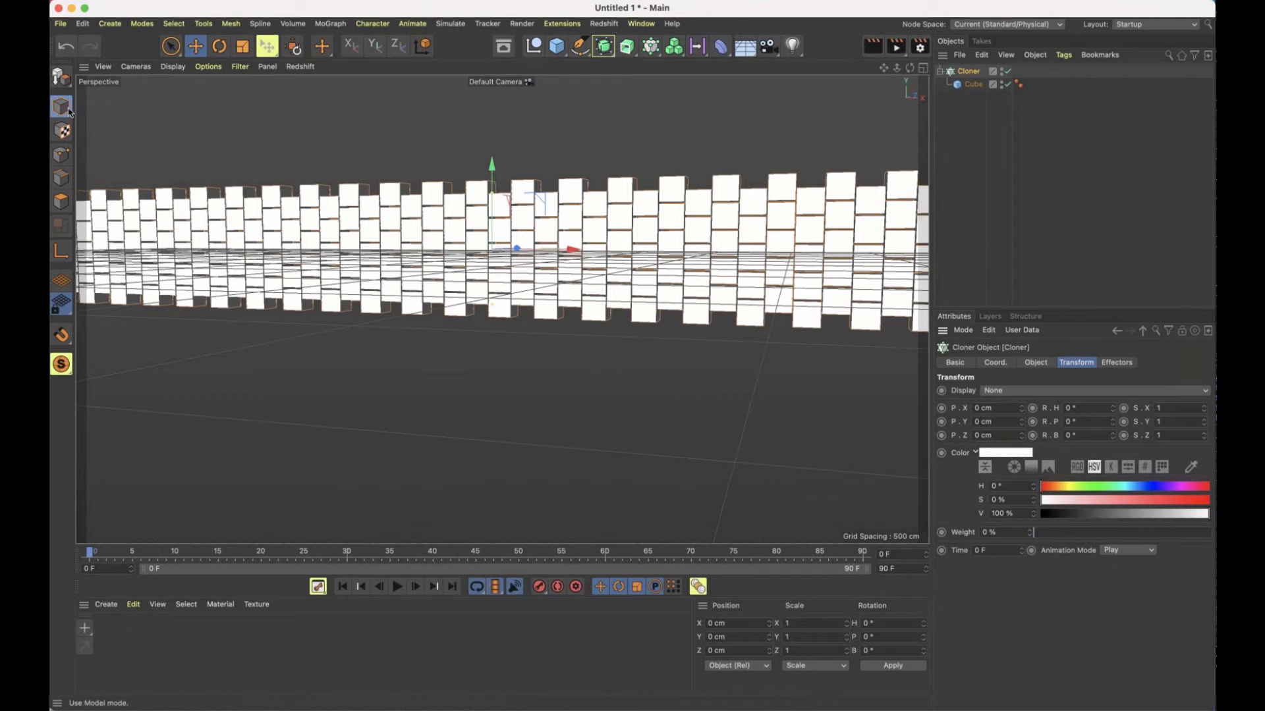
left_click(262, 68)
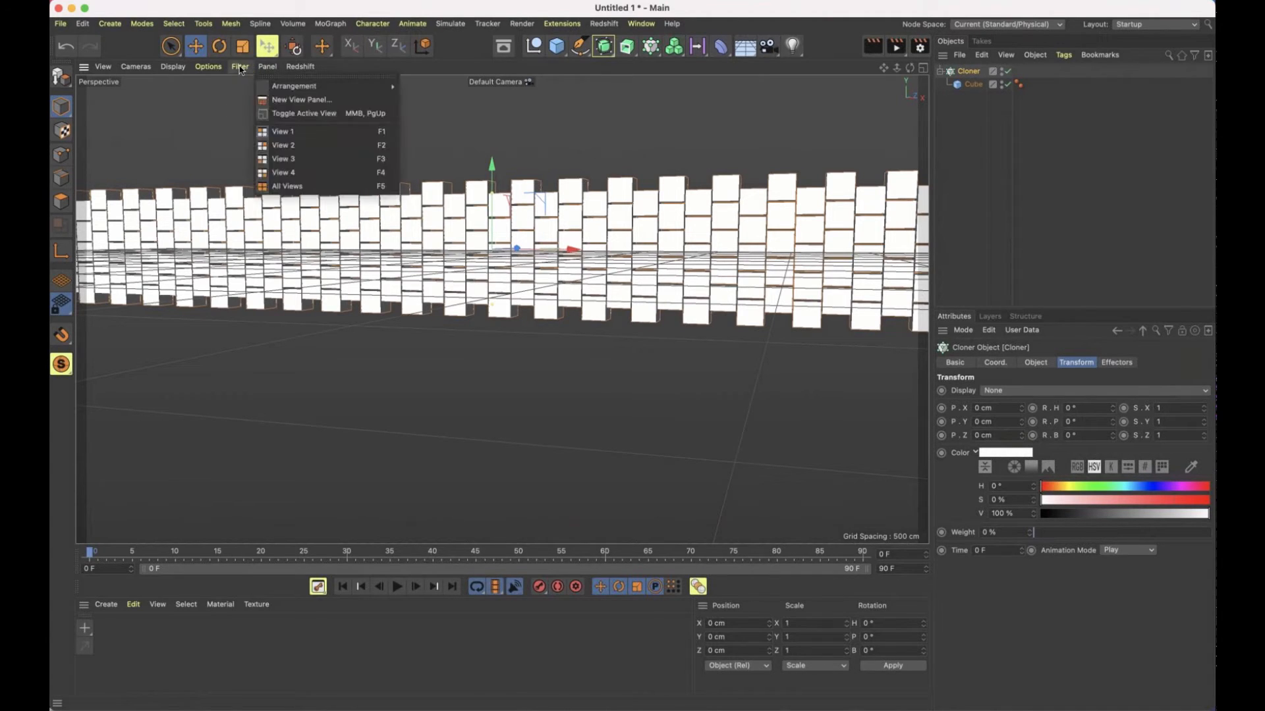
mouse_move(241, 69)
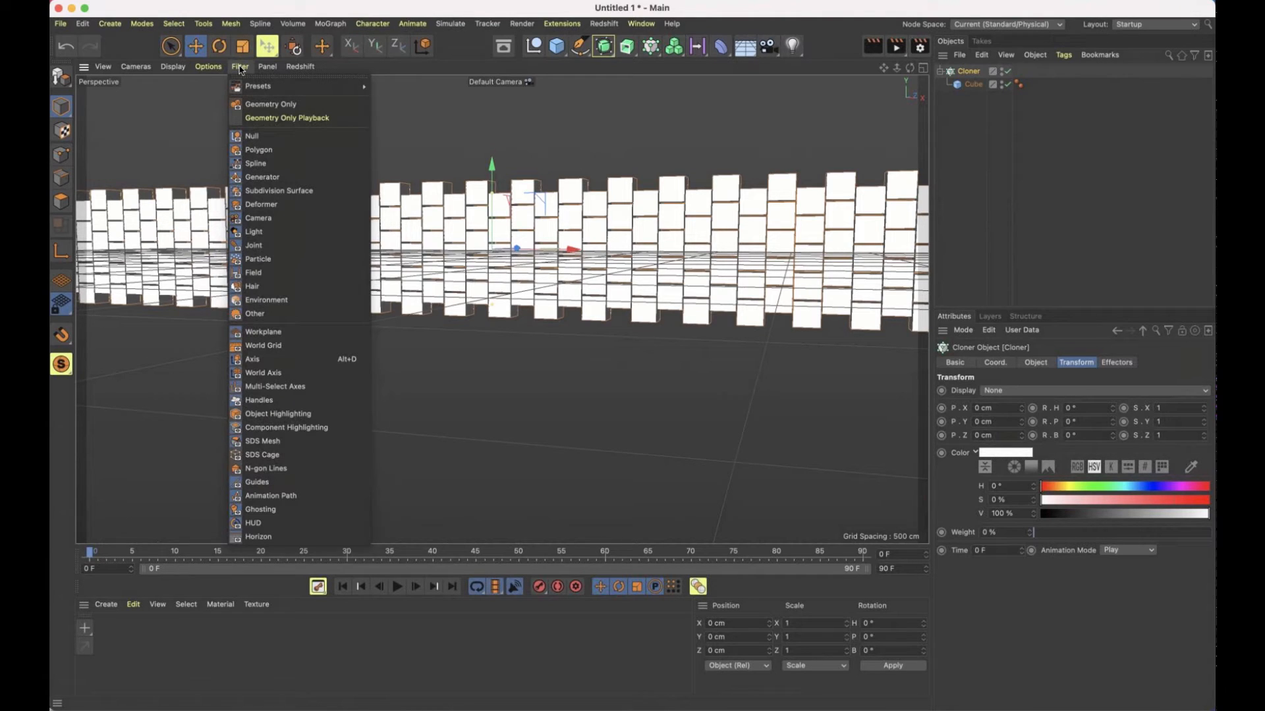
left_click(615, 126)
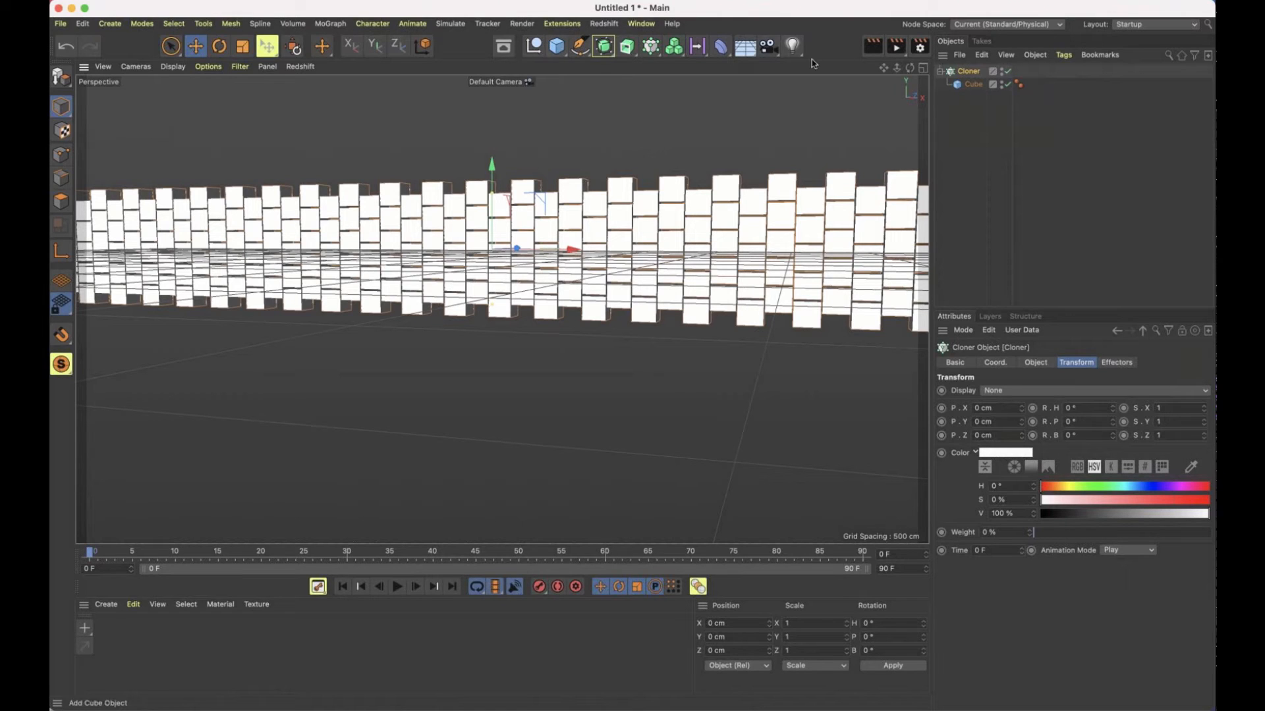
Add a separate sphere with a radius of 5000 cm
left_click(557, 46)
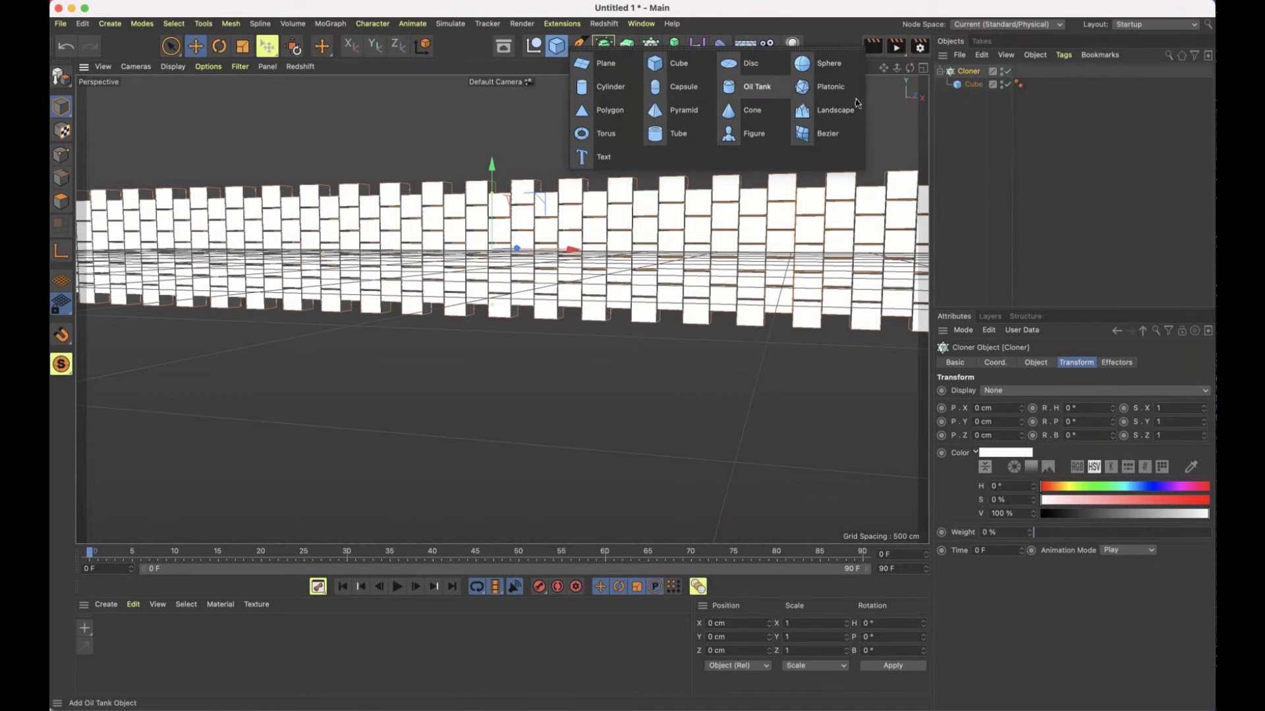
left_click(823, 64)
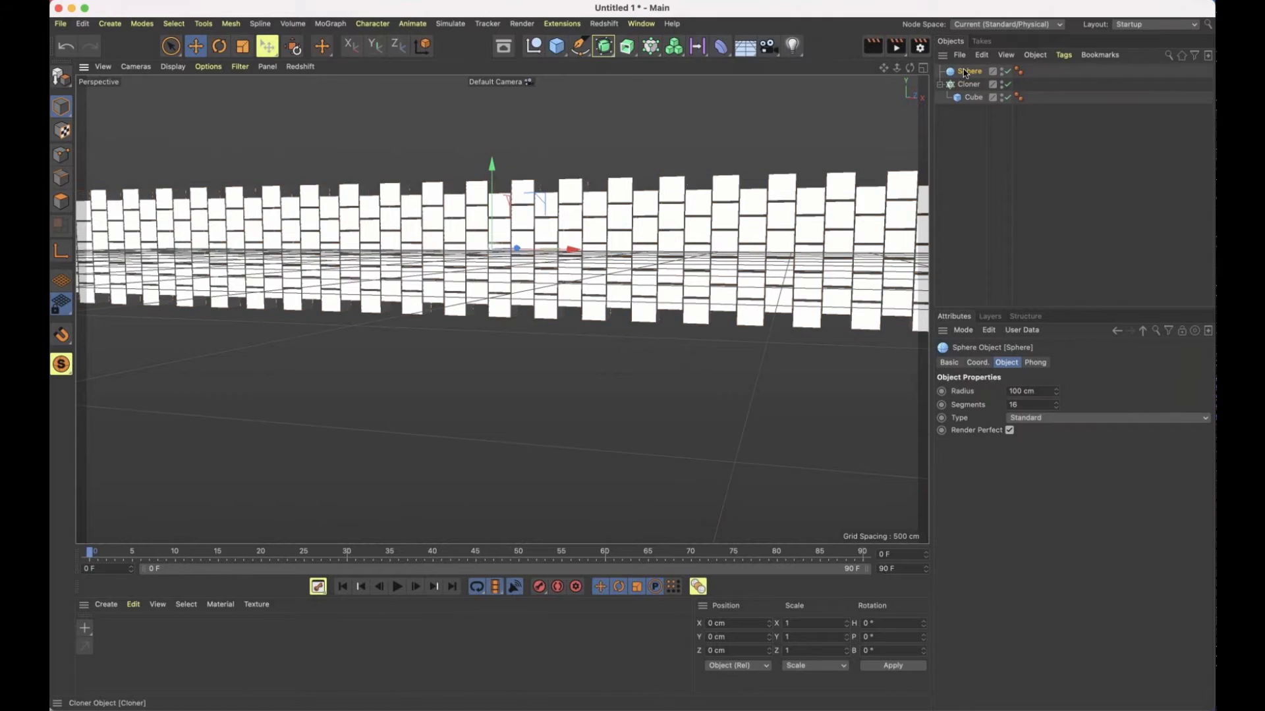
left_click(1020, 390)
type("500")
key("Return")
type("0")
key("Return")
key("h")
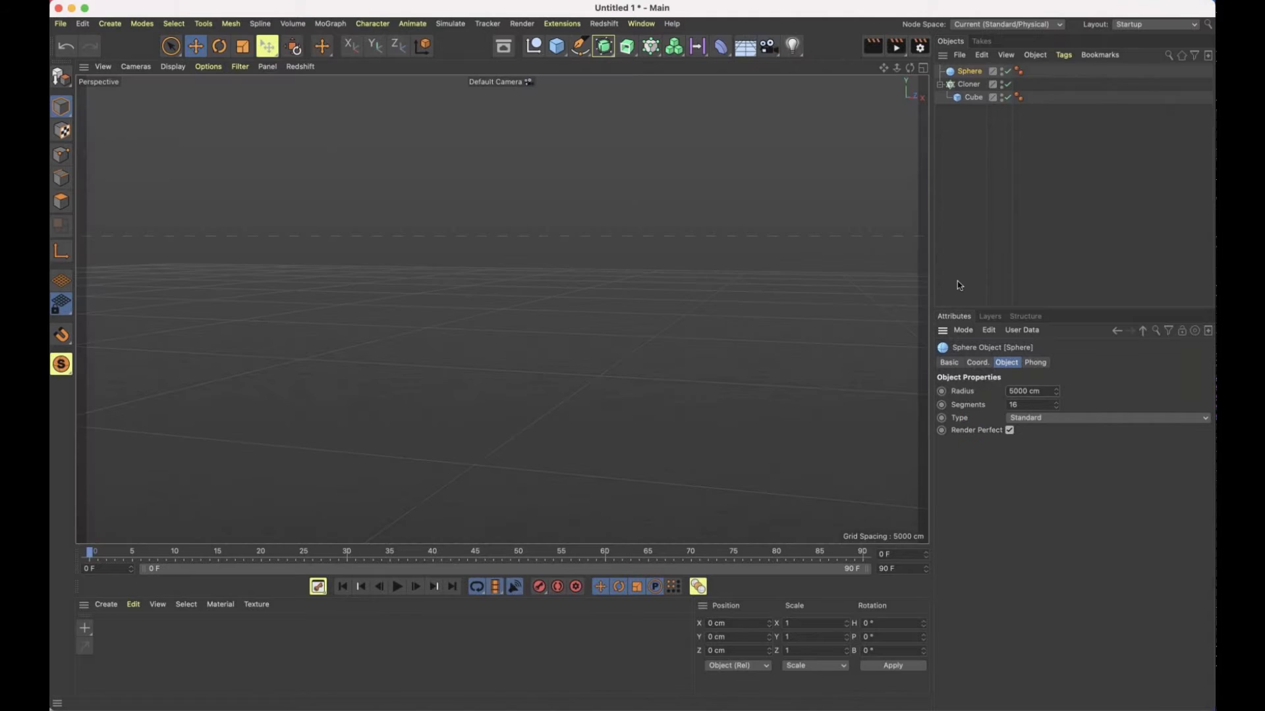
Set the Cloner's honeycomb width count to 10 and select the sphere
left_click(968, 84)
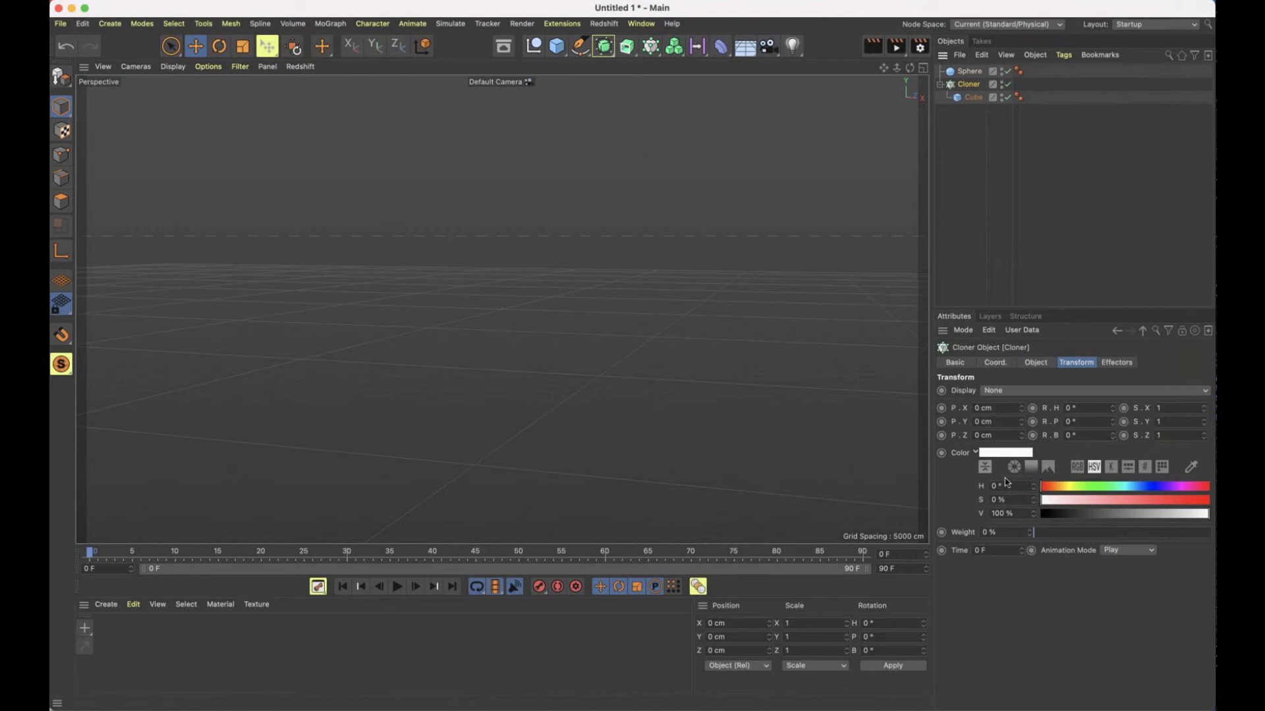
left_click(1031, 366)
left_click(1026, 507)
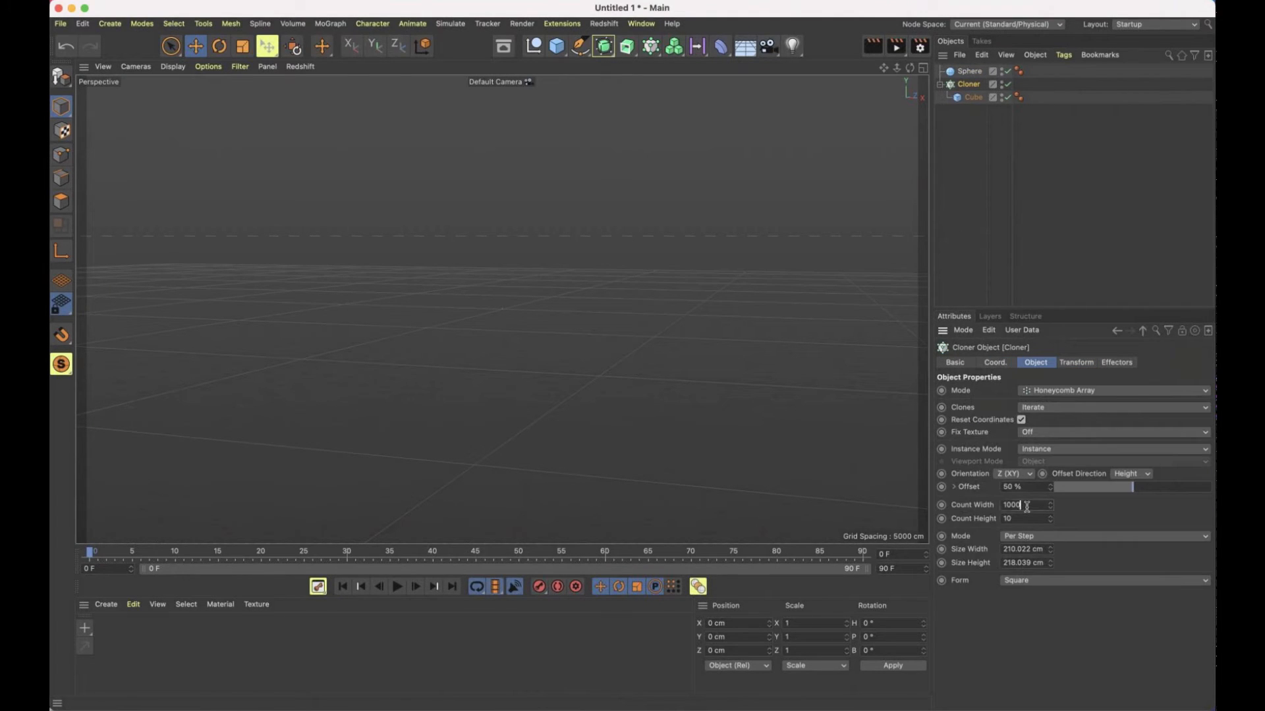
key("BackSpace")
key("BackSpace")
left_click(969, 71)
key("o")
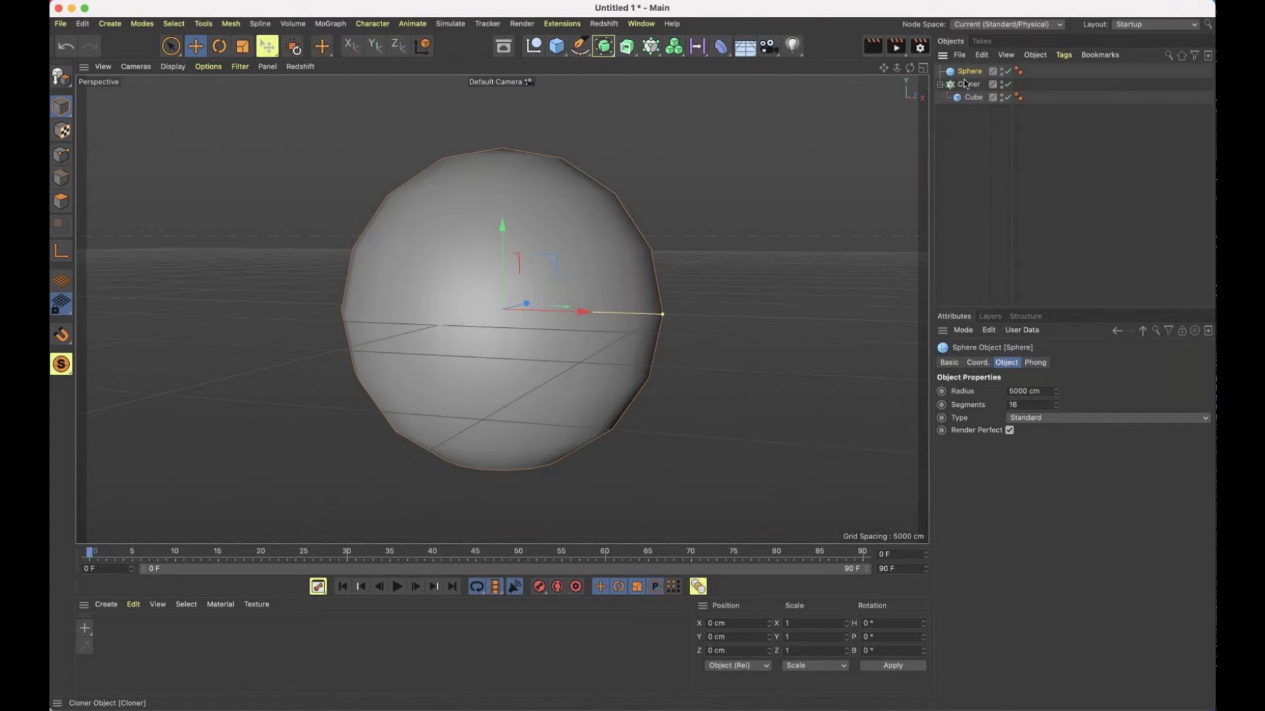
Switch the Cloner to Object mode and display the viewport with Gouraud shading and mesh lines
left_click(968, 85)
left_click(1051, 390)
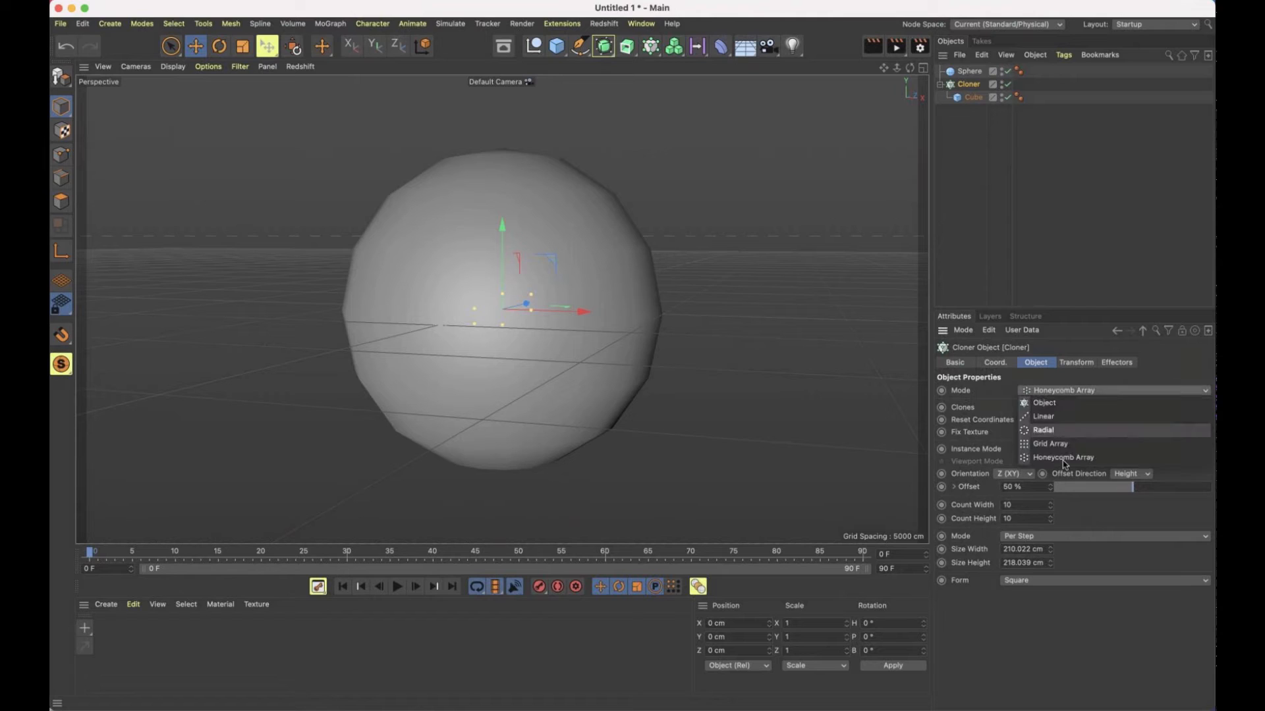
left_click(1054, 403)
key("n")
key("b")
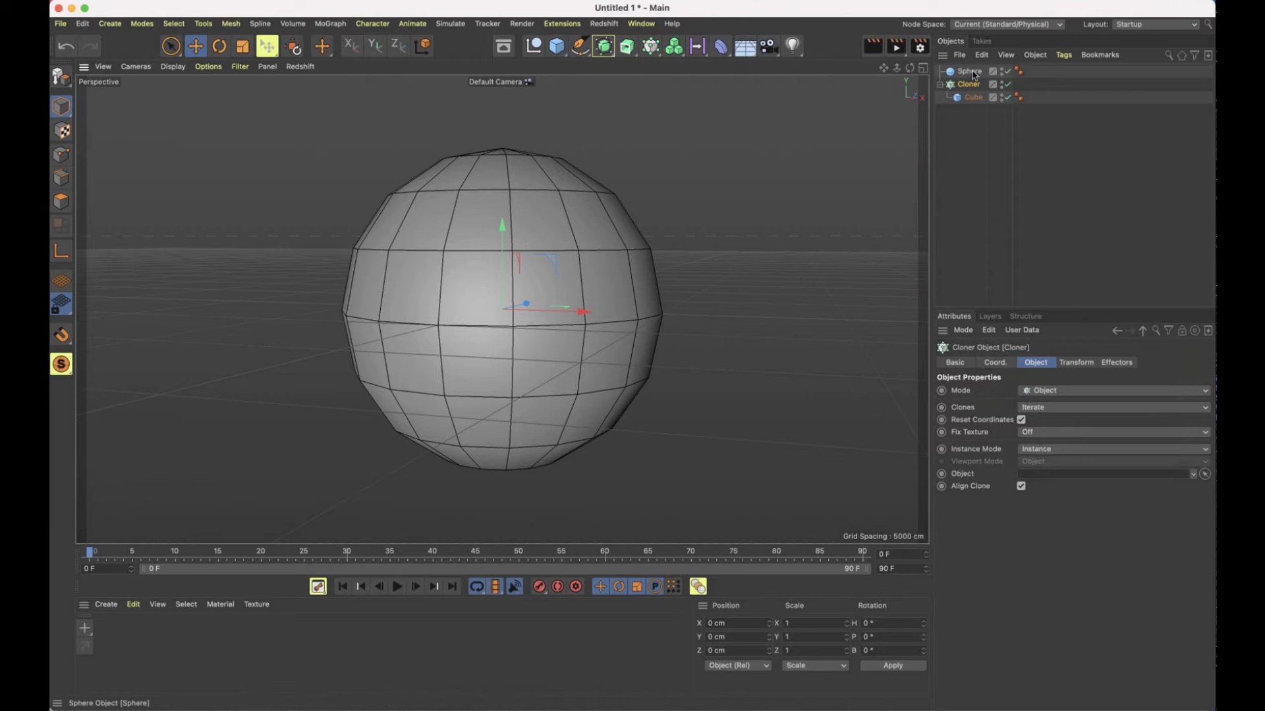
Assign the sphere as the Cloner's object and set the clone distribution to Vertex
left_click_drag(973, 75, 1063, 476)
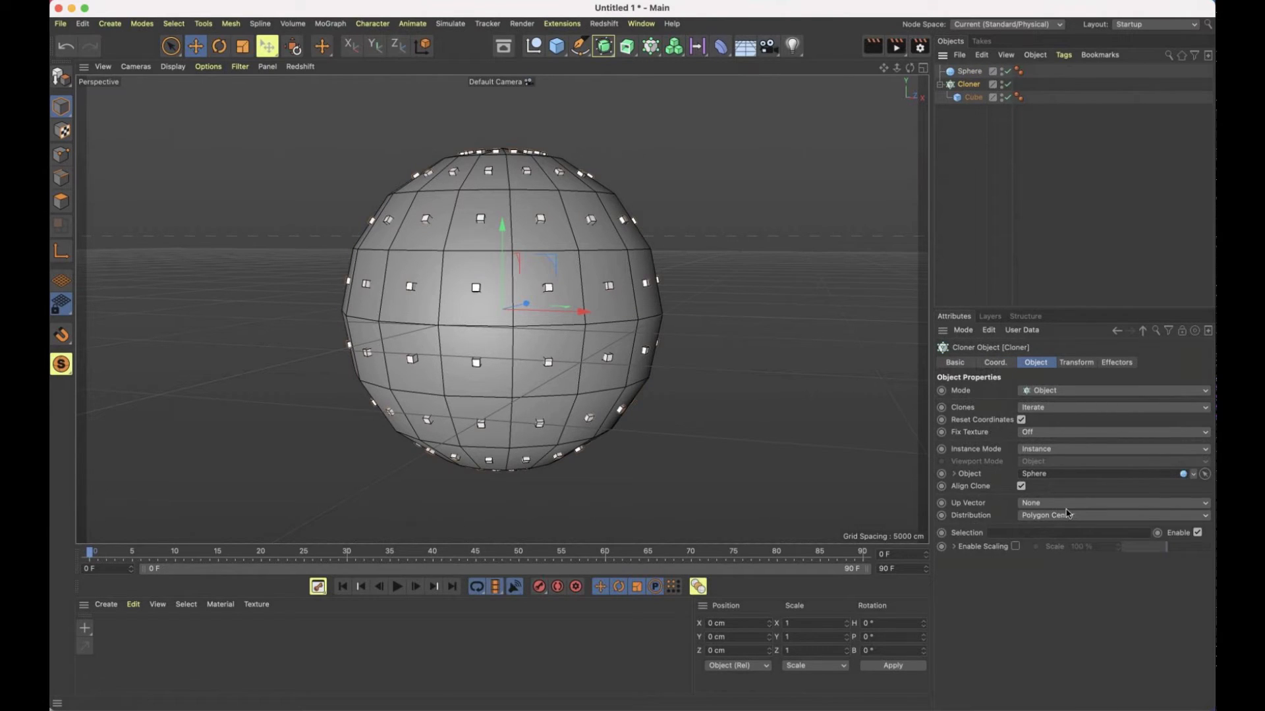
left_click(1064, 517)
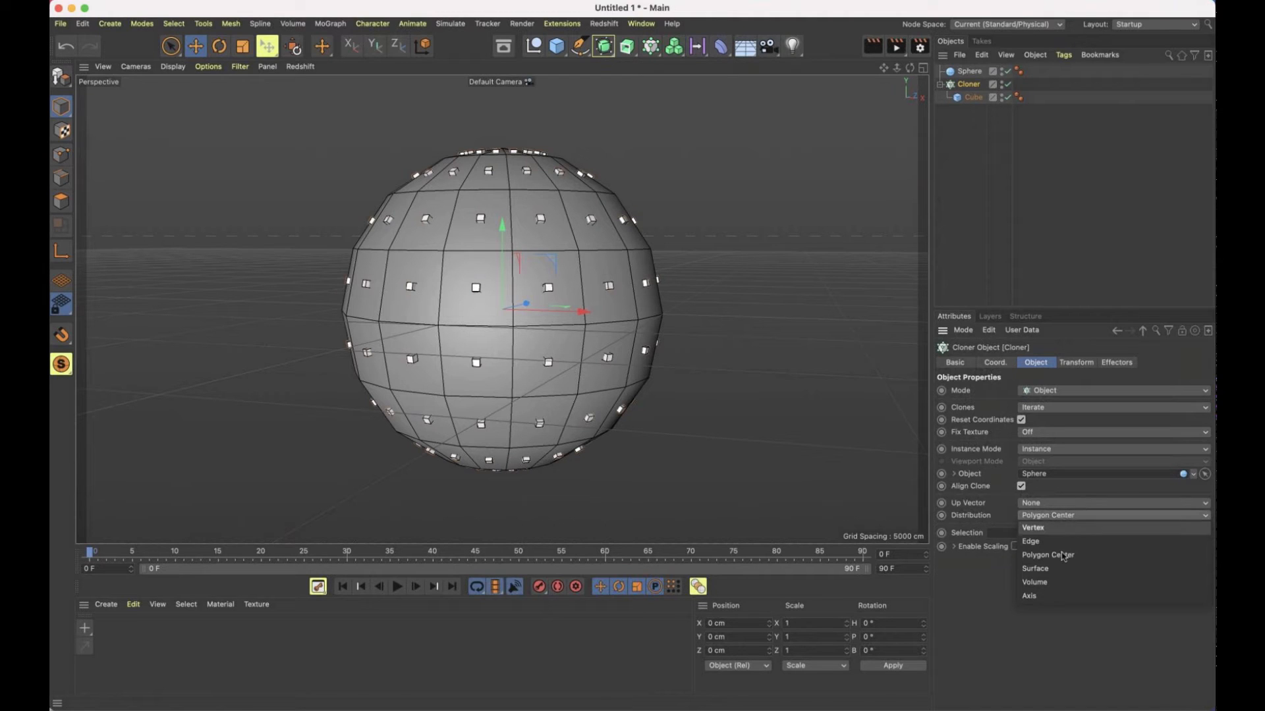
left_click(1065, 527)
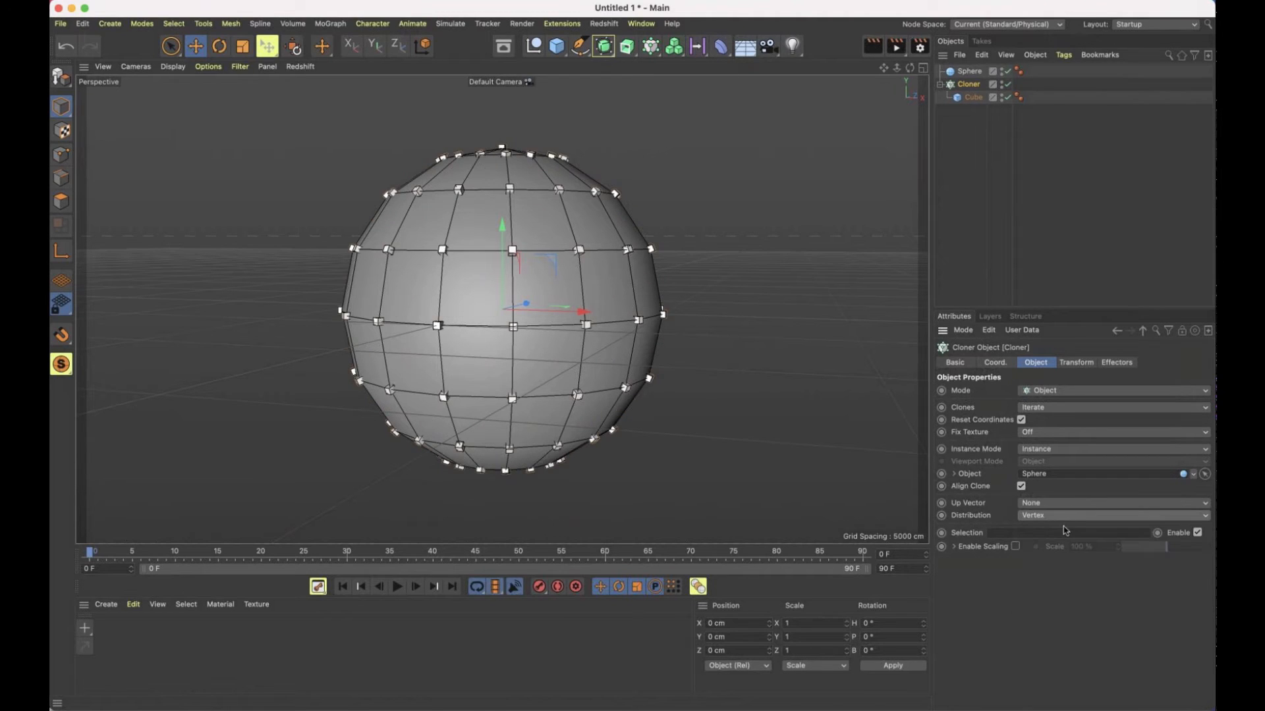
Increase the sphere's segments to 32
left_click(969, 71)
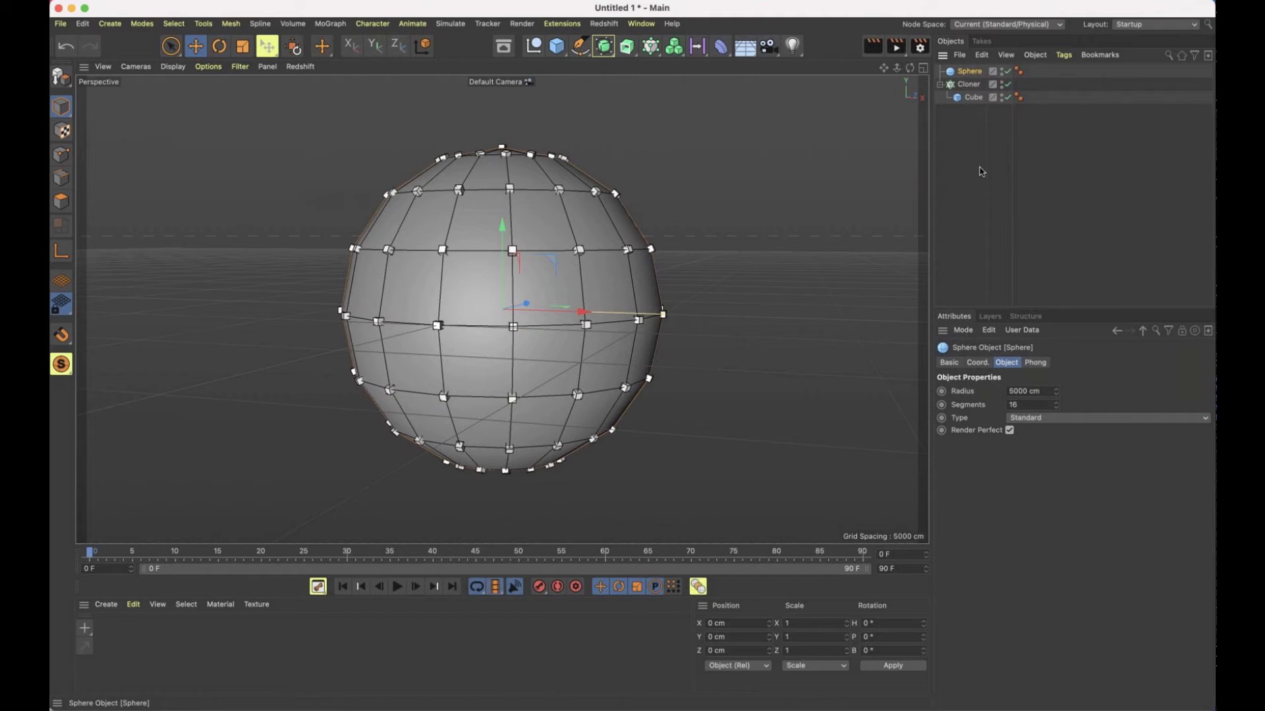
left_click(1032, 403)
key("BackSpace")
key("BackSpace")
type("32")
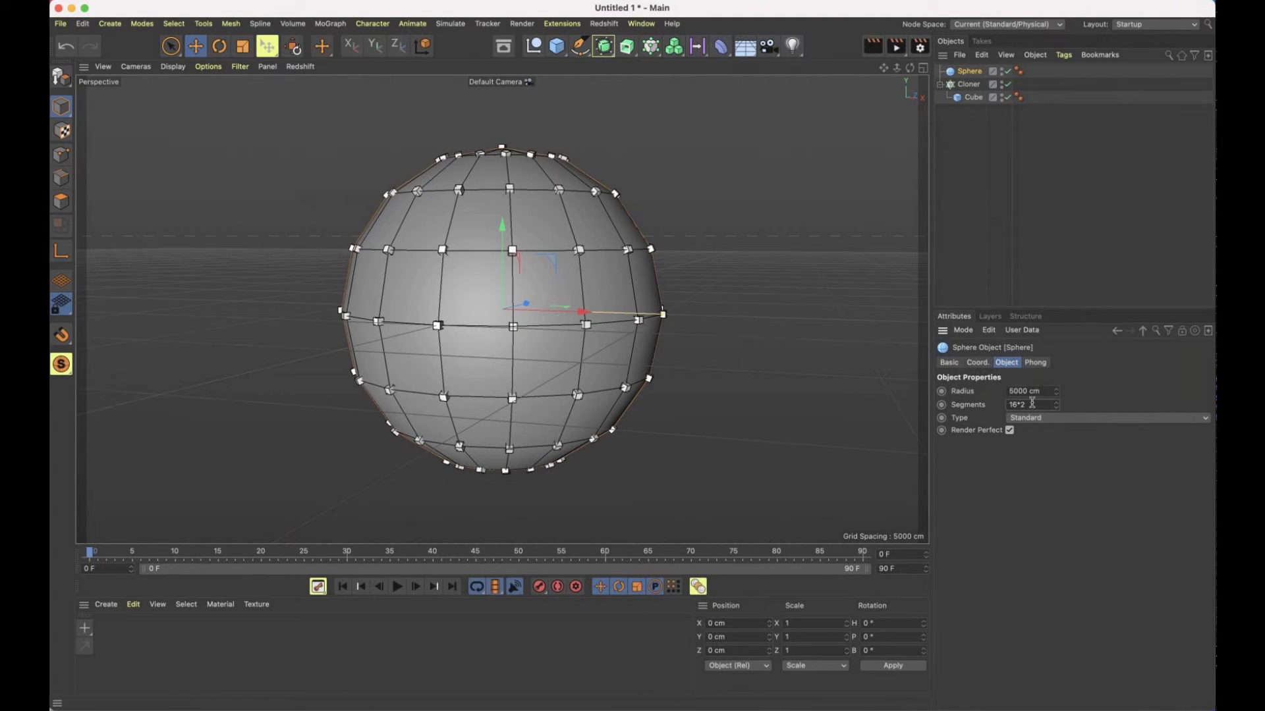
key("Return")
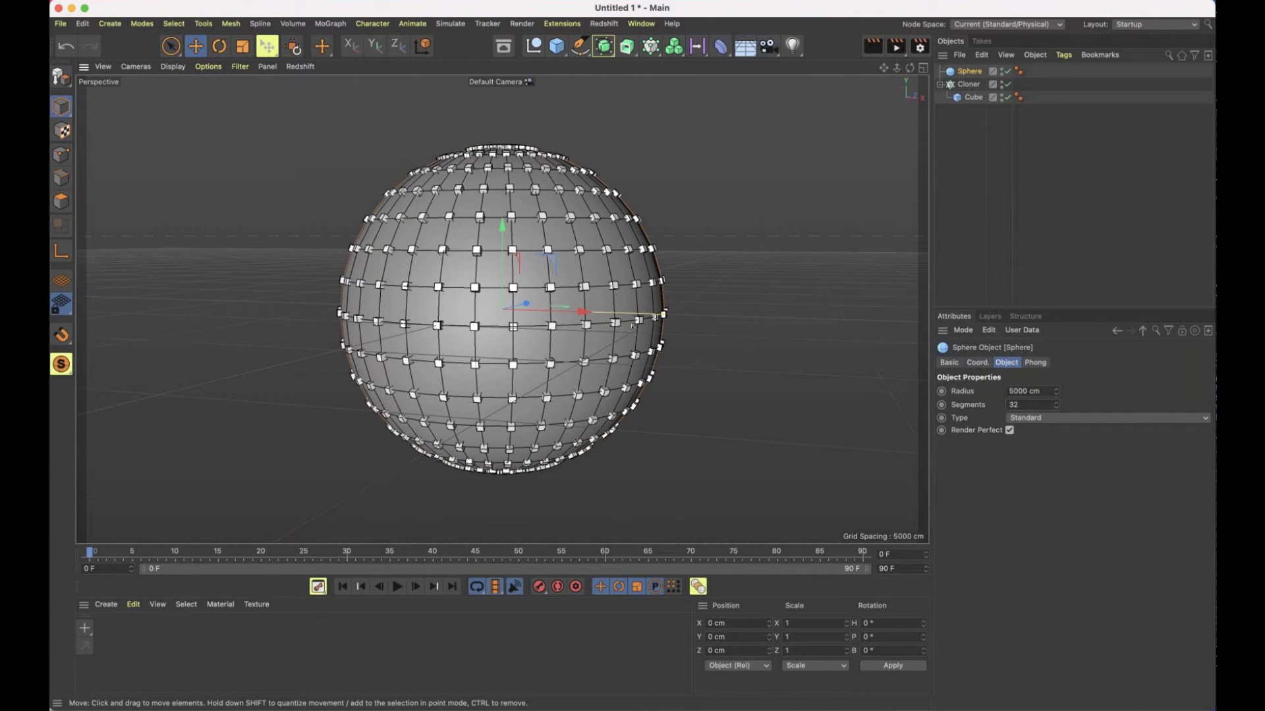
Temporarily disable the Cloner, shrink the source cube along its Y and X axes, and re-enable the Cloner
left_click_drag(541, 233, 634, 279, "alt")
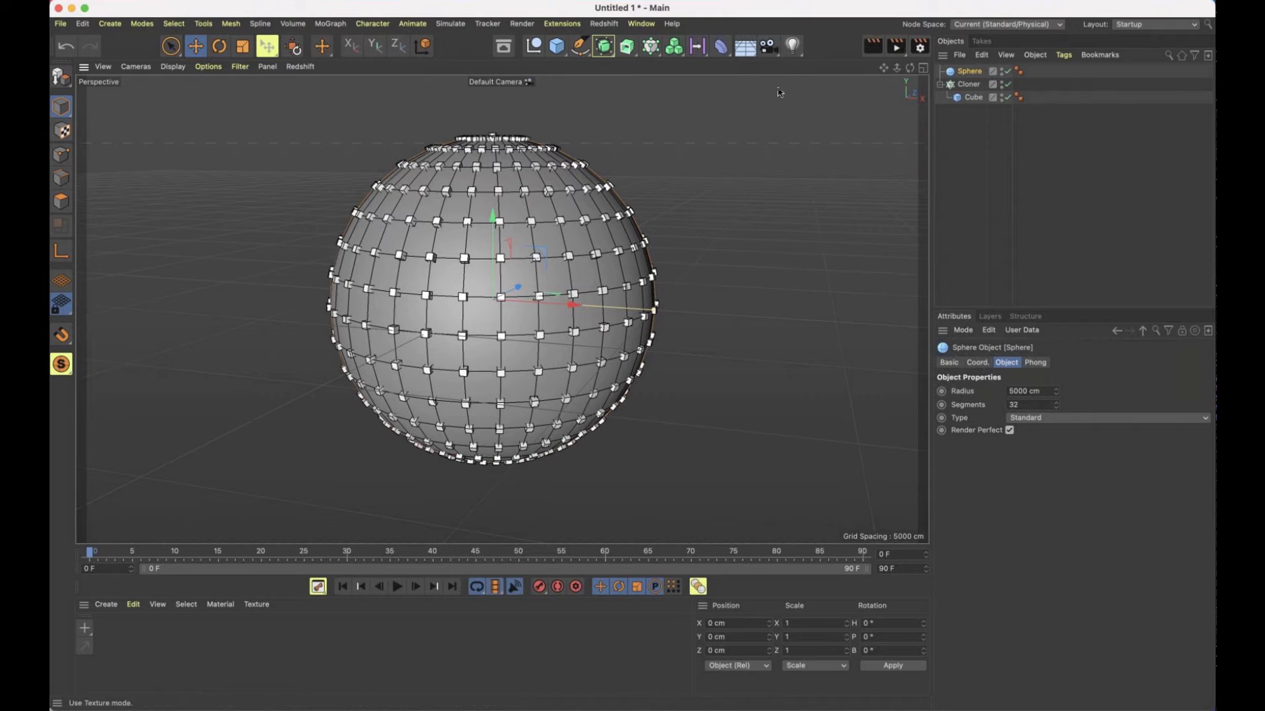
left_click(971, 99)
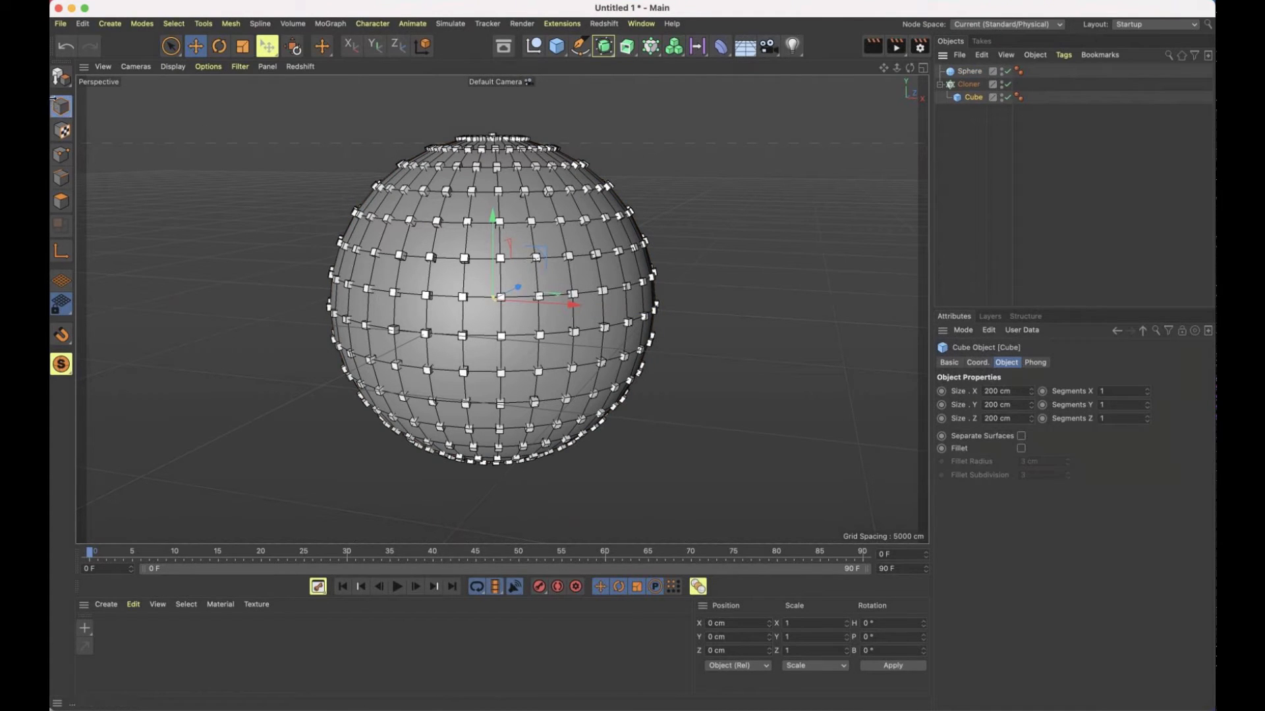
left_click(196, 47)
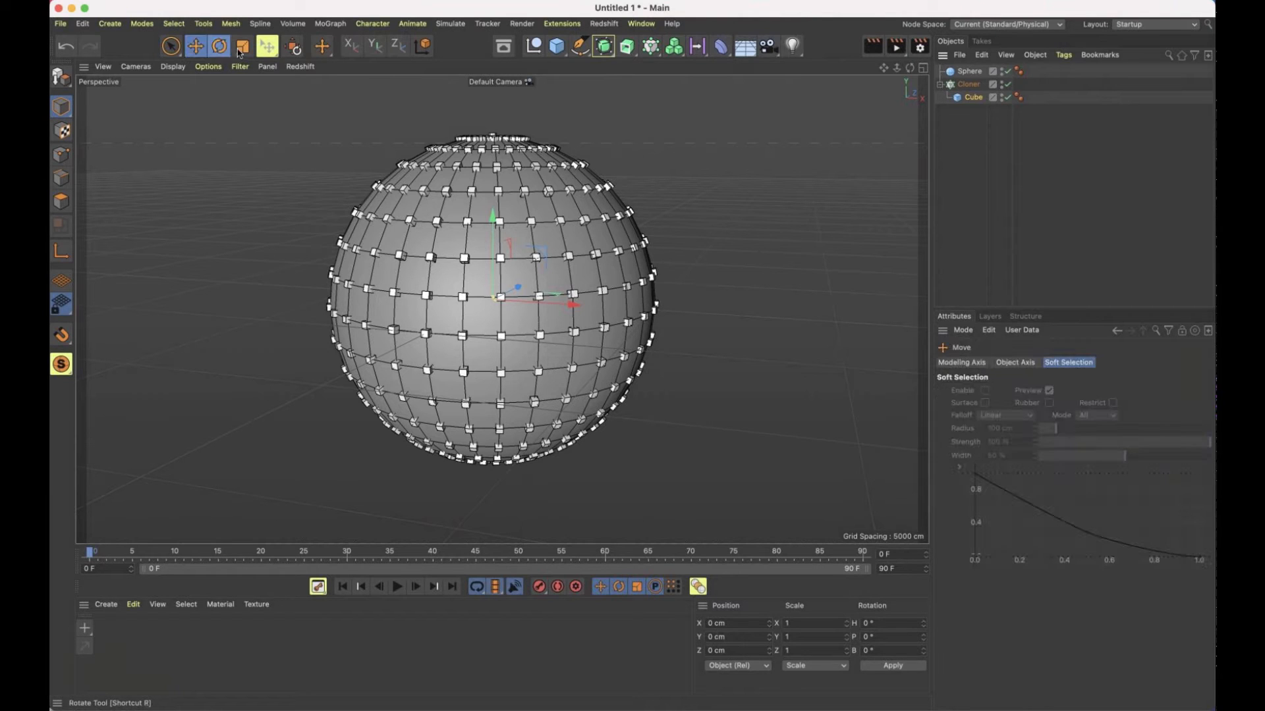
left_click(220, 47)
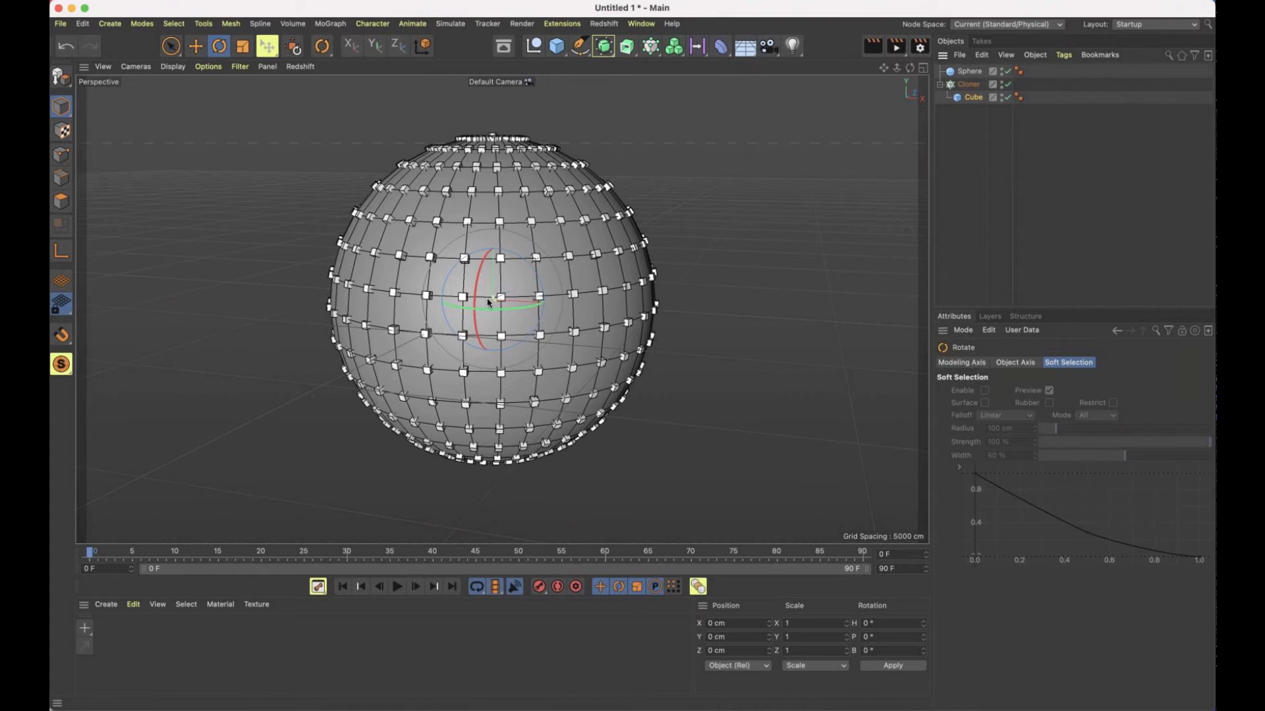
key("s")
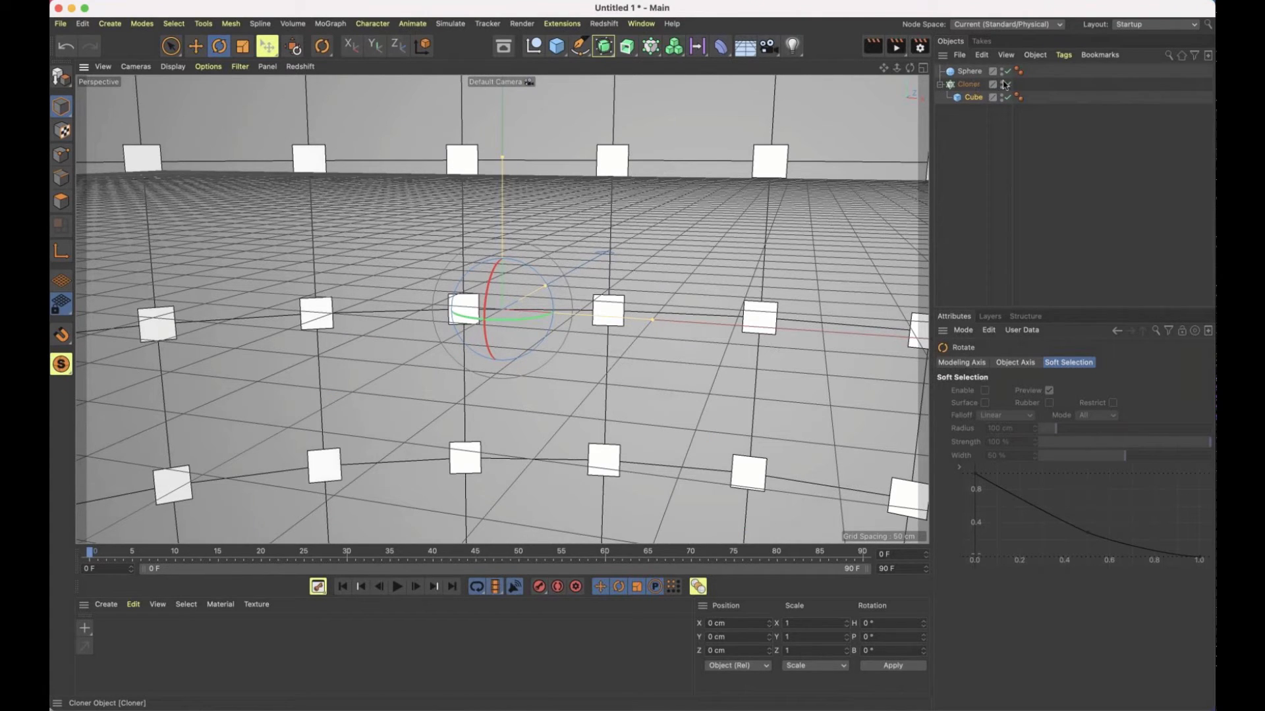
left_click(1008, 88)
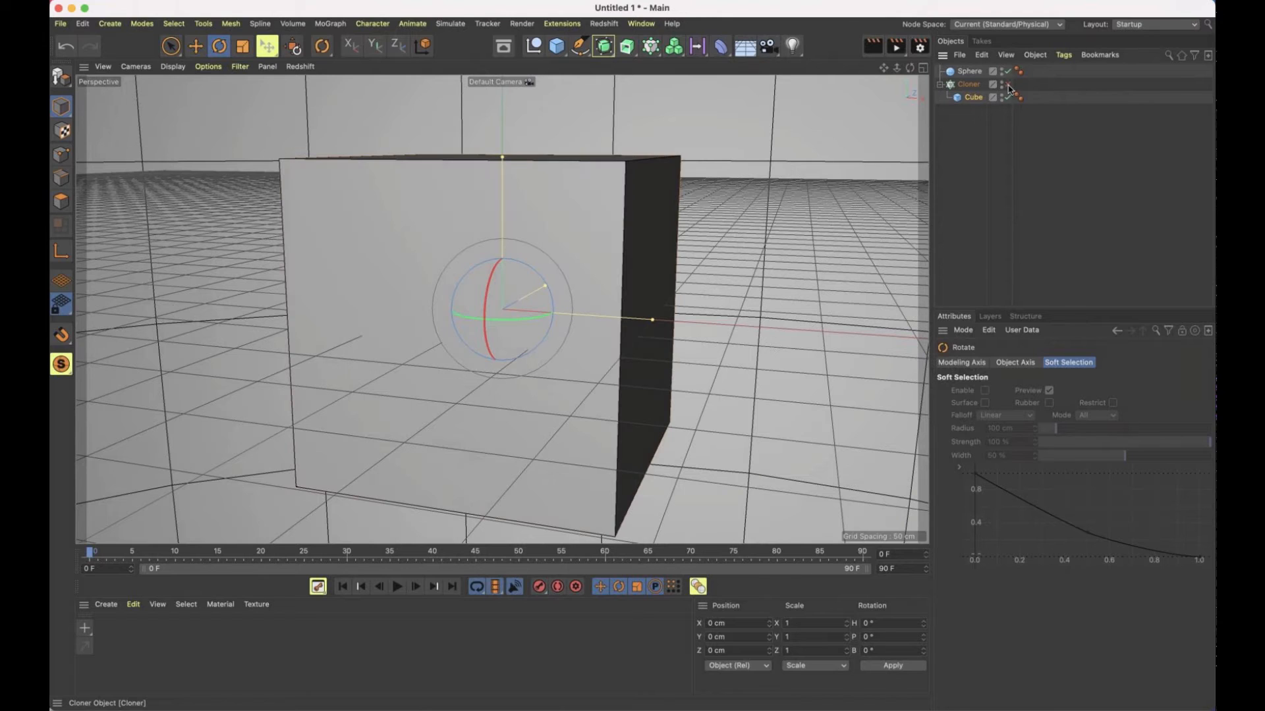
left_click_drag(502, 180, 503, 246)
left_click_drag(654, 323, 558, 313)
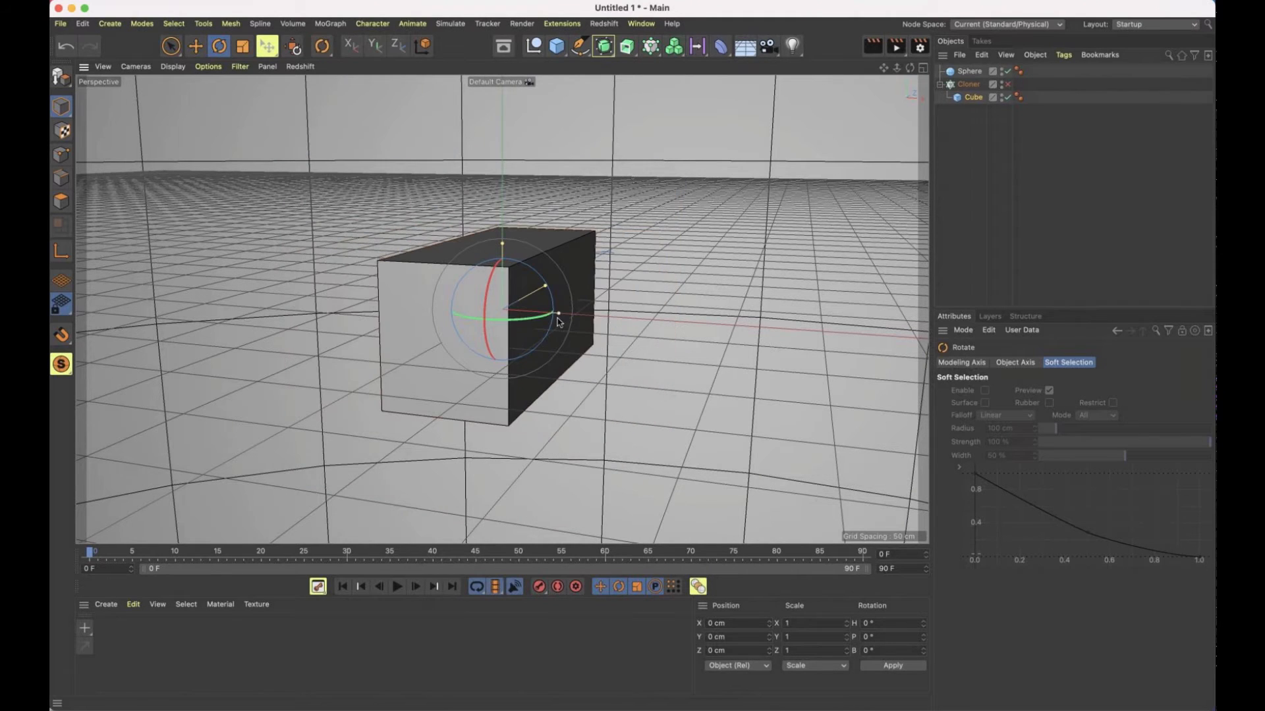
left_click(1008, 84)
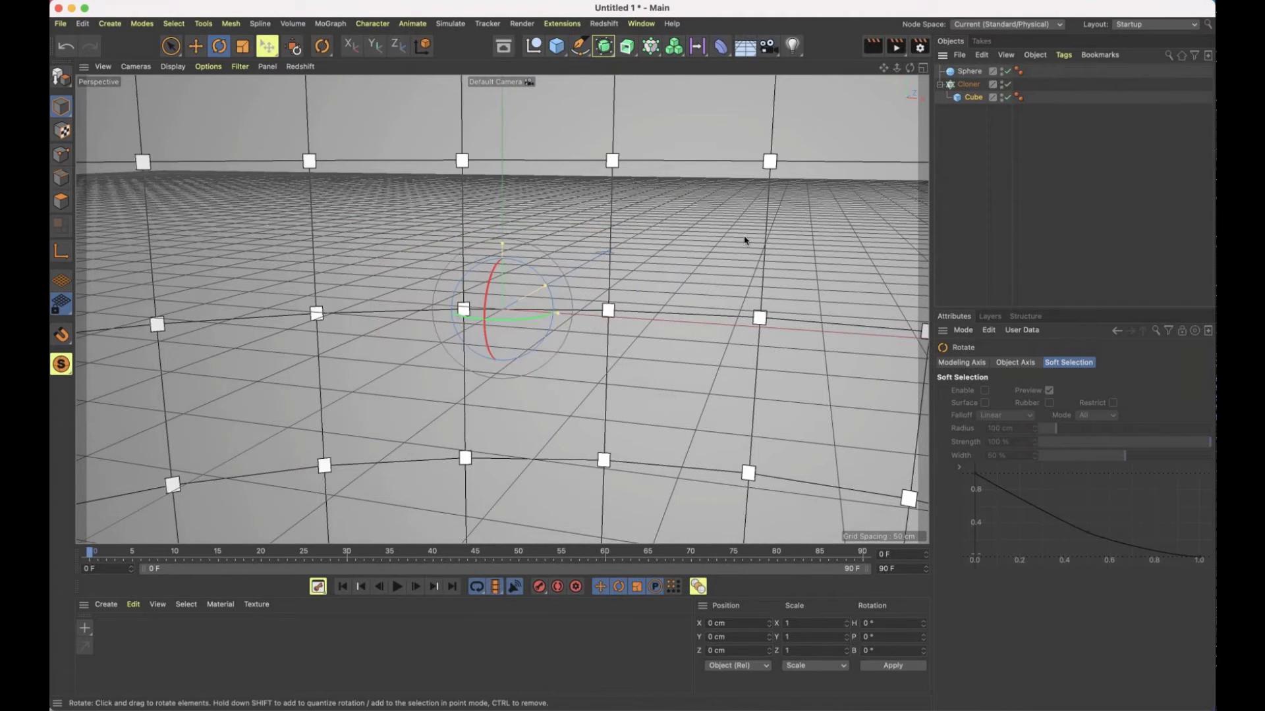
Review the Cloner's Instance Mode options and open the help page for that setting
key("h")
mouse_move(549, 301)
left_mouse_down("alt")
mouse_move(752, 262)
mouse_move(785, 319)
mouse_move(607, 310)
mouse_move(544, 291)
mouse_move(598, 251)
mouse_move(530, 211)
mouse_move(428, 219)
left_mouse_up("alt")
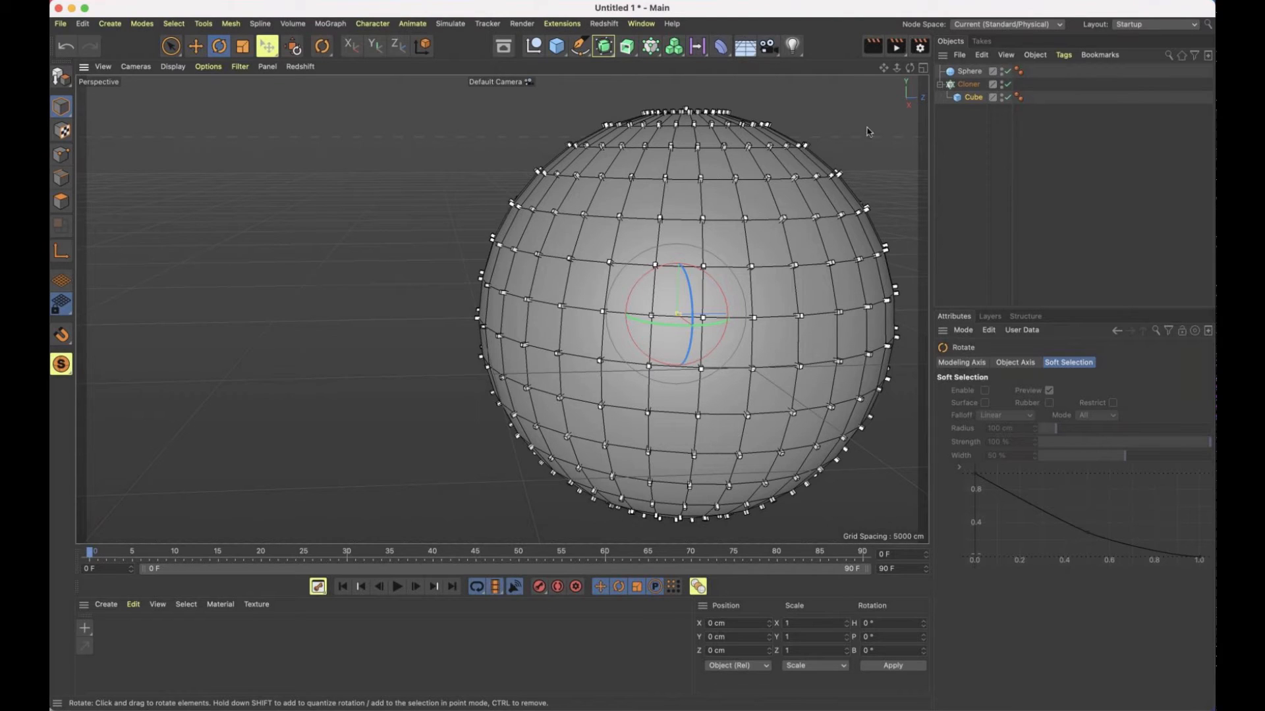
left_click(968, 84)
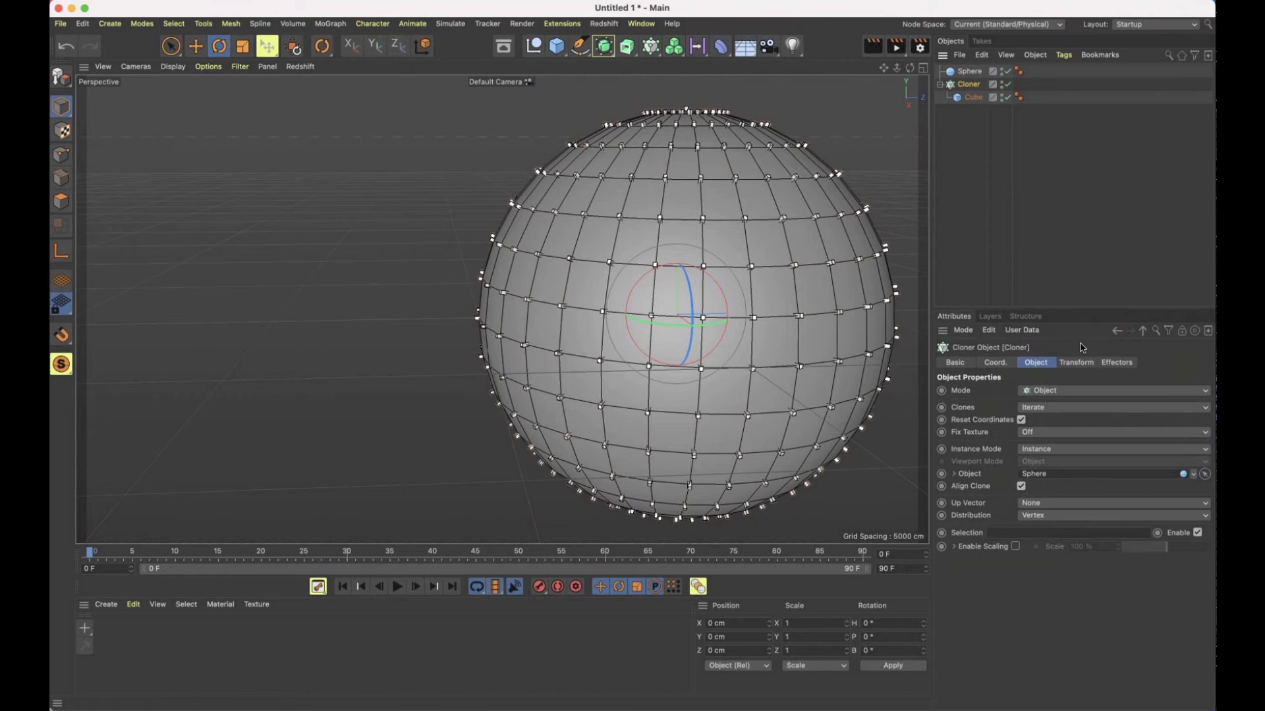
left_click(1094, 451)
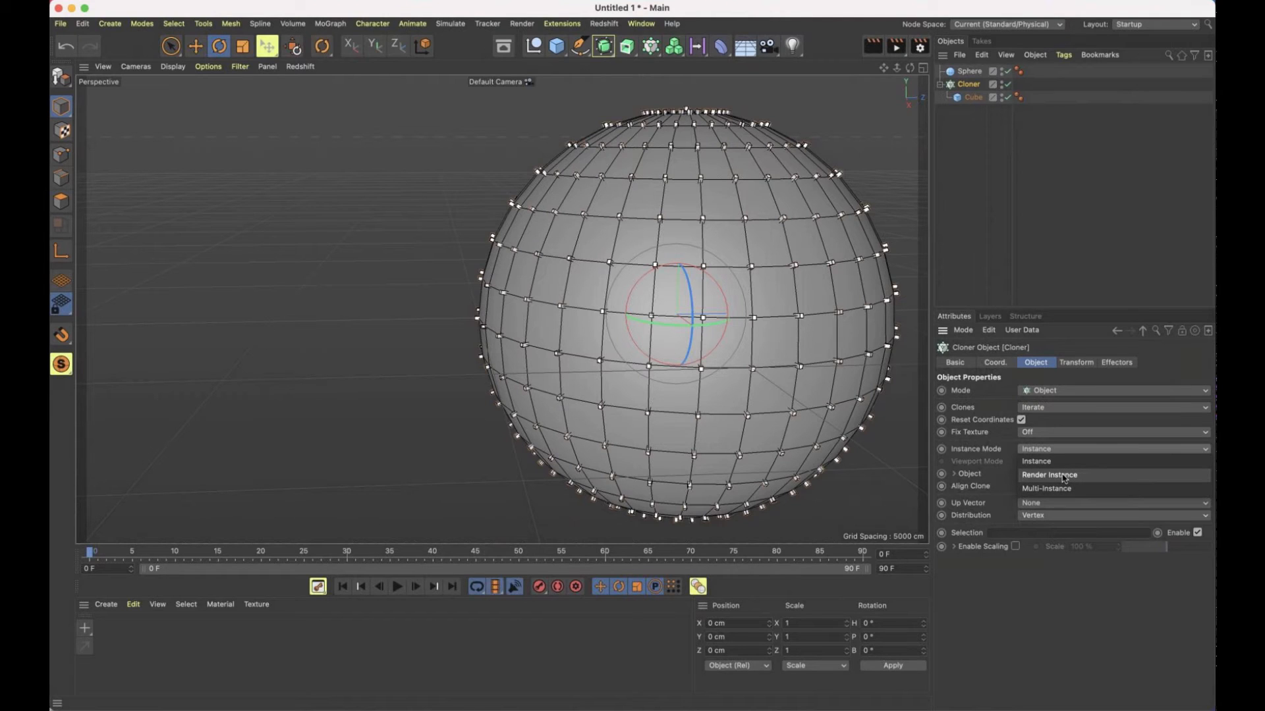
left_click(976, 450)
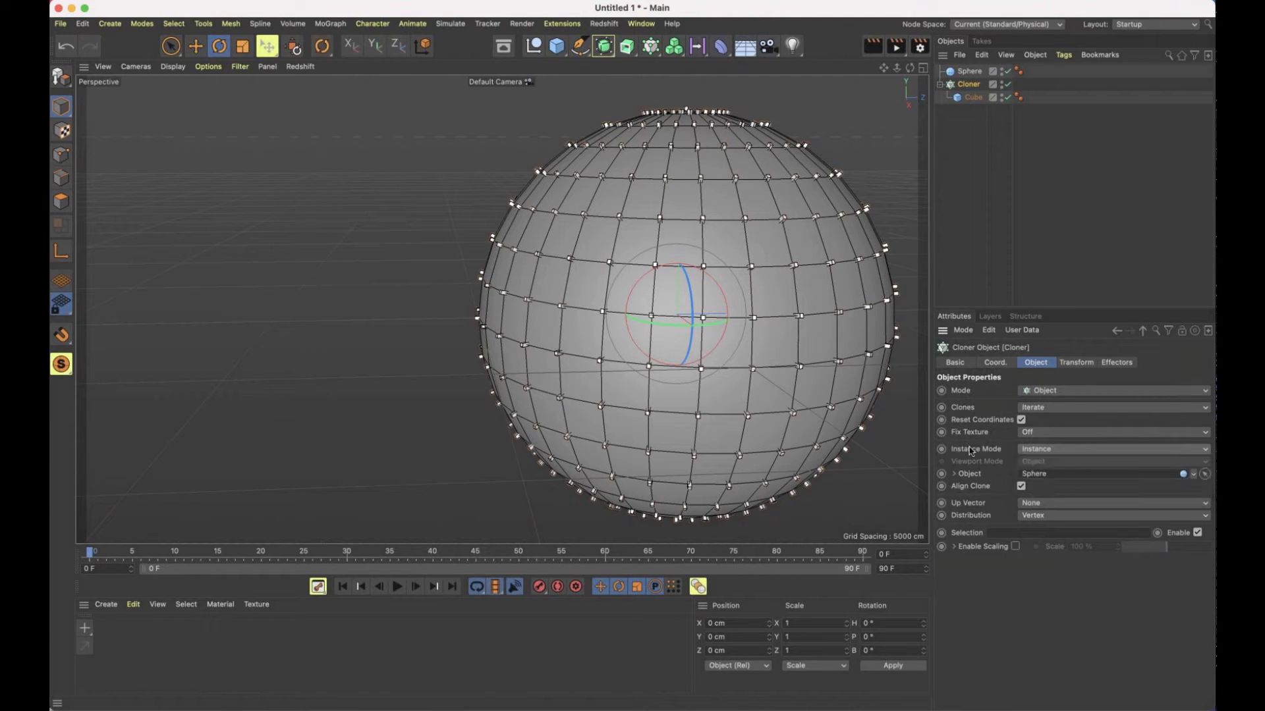
right_click(970, 449)
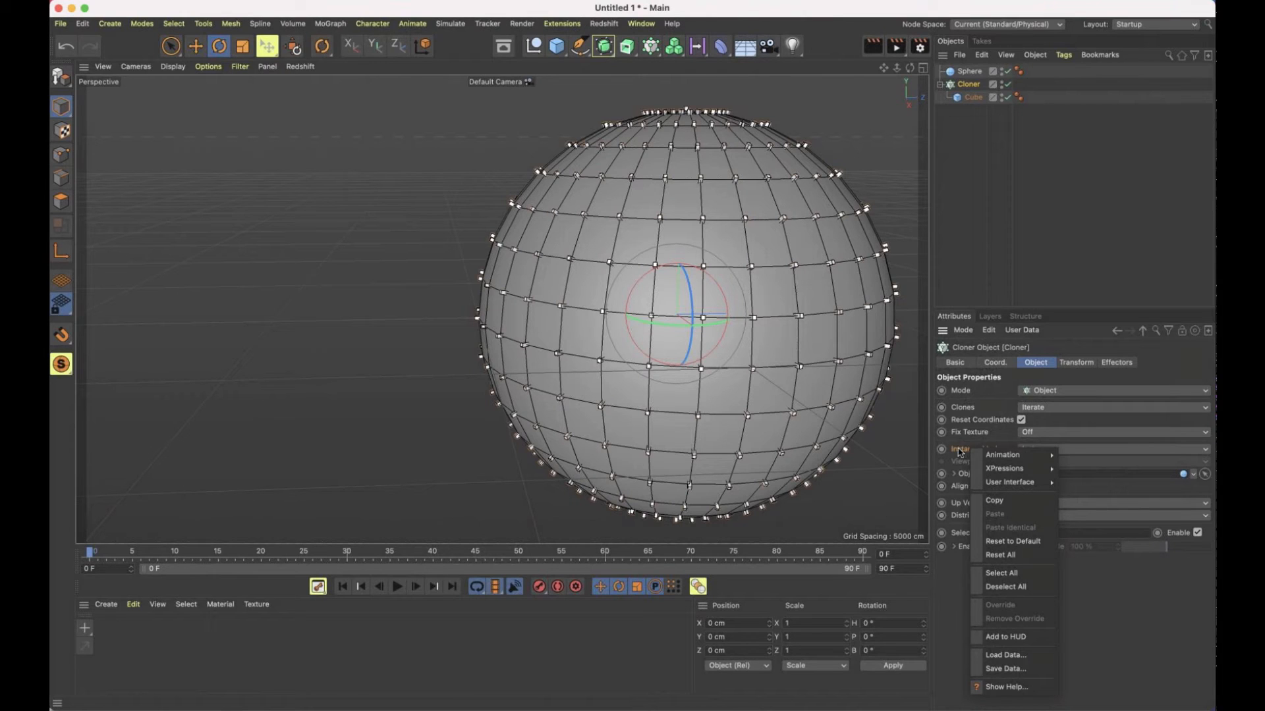
left_click(1017, 688)
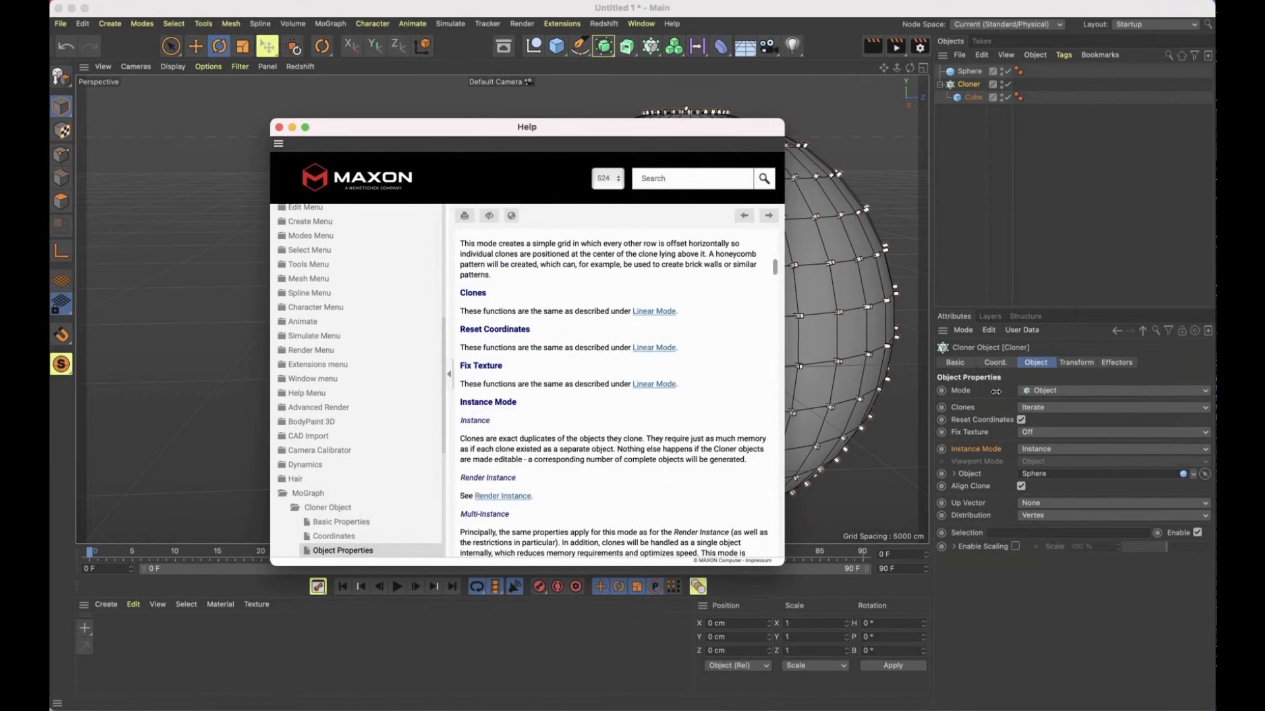
Read the help on Instance, Render Instance and Multi-Instance, including the Render Instance page, and close the help window
left_click_drag(996, 391, 999, 392)
scroll(901, 401, "down", 5)
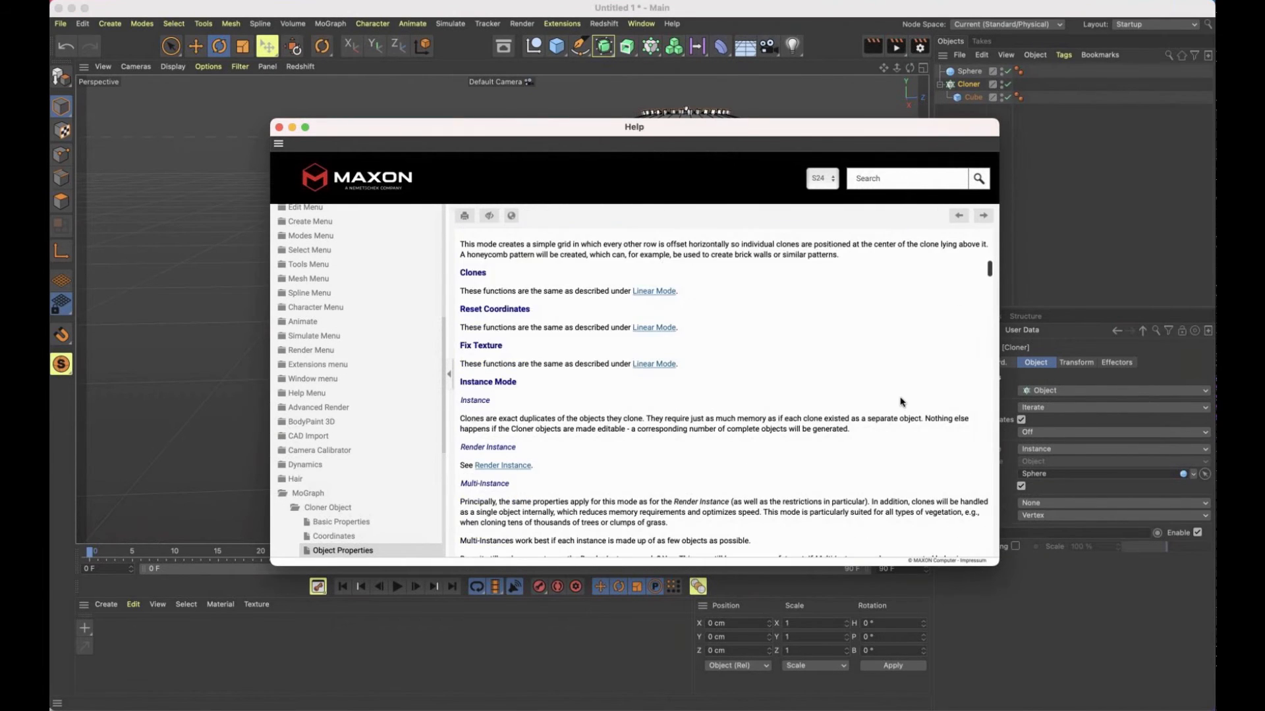
scroll(901, 401, "down", 3)
scroll(901, 401, "up", 1)
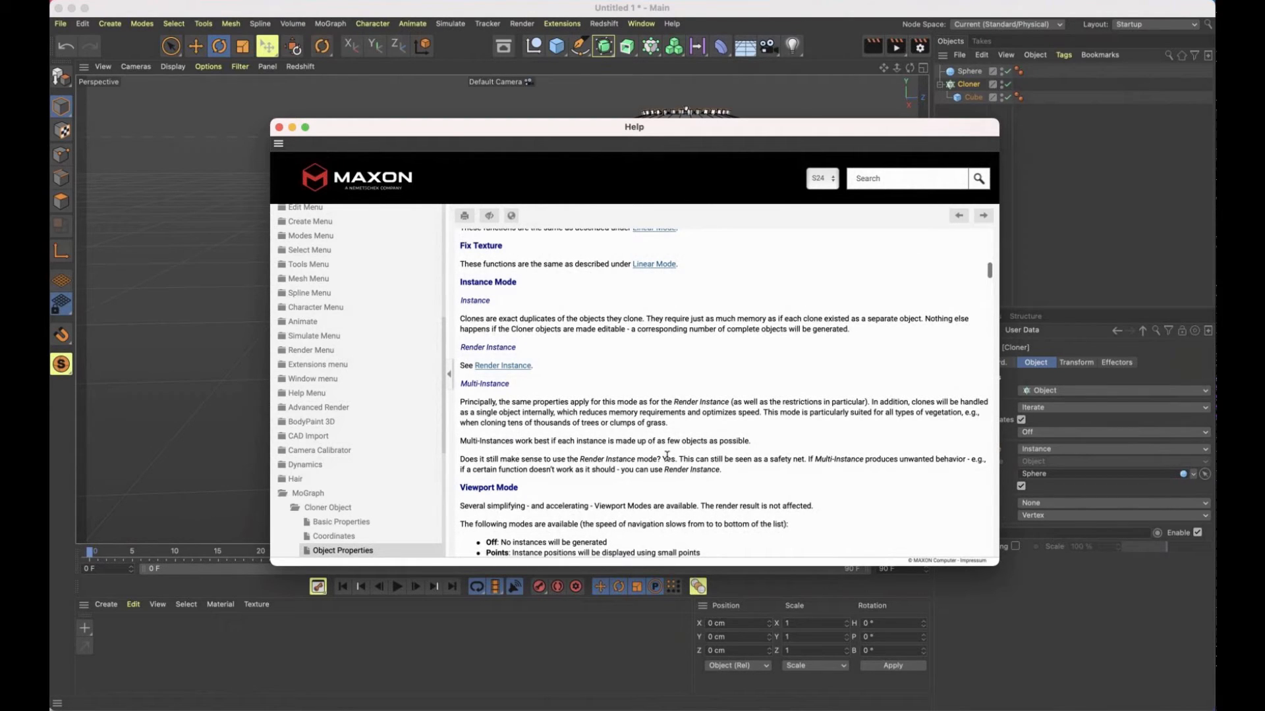
left_click_drag(725, 471, 454, 398)
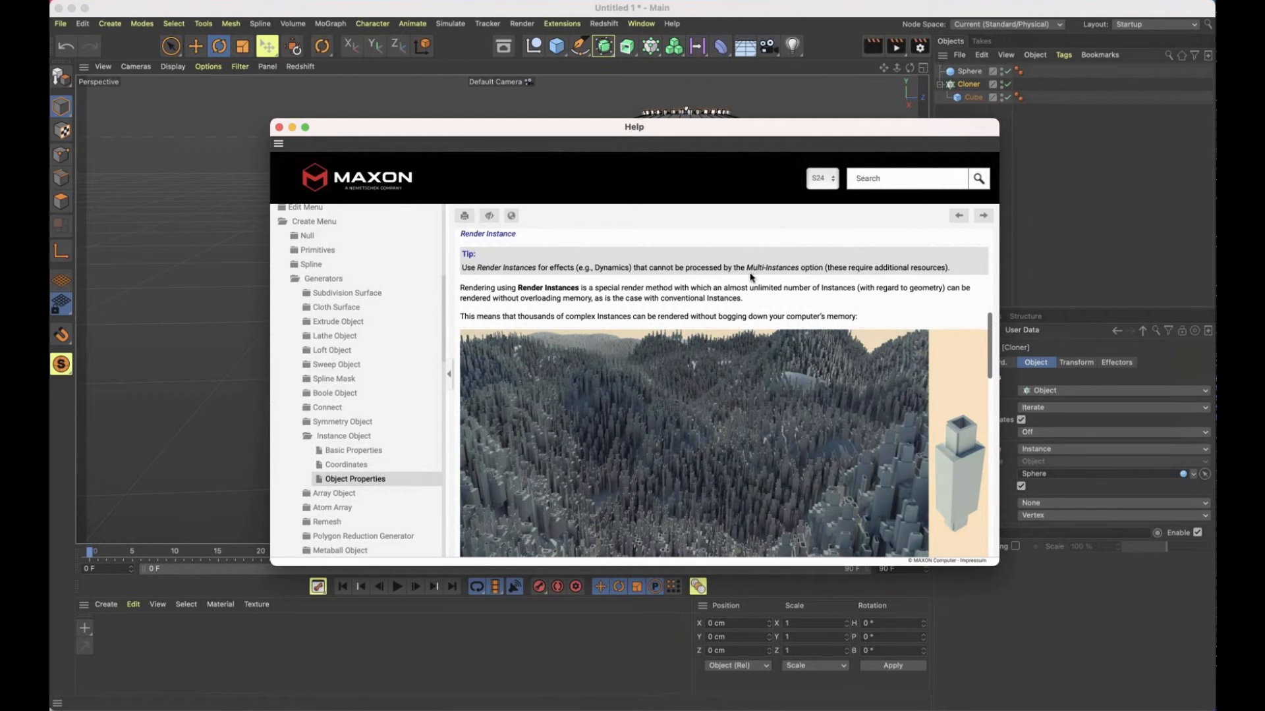
scroll(751, 277, "down", 5)
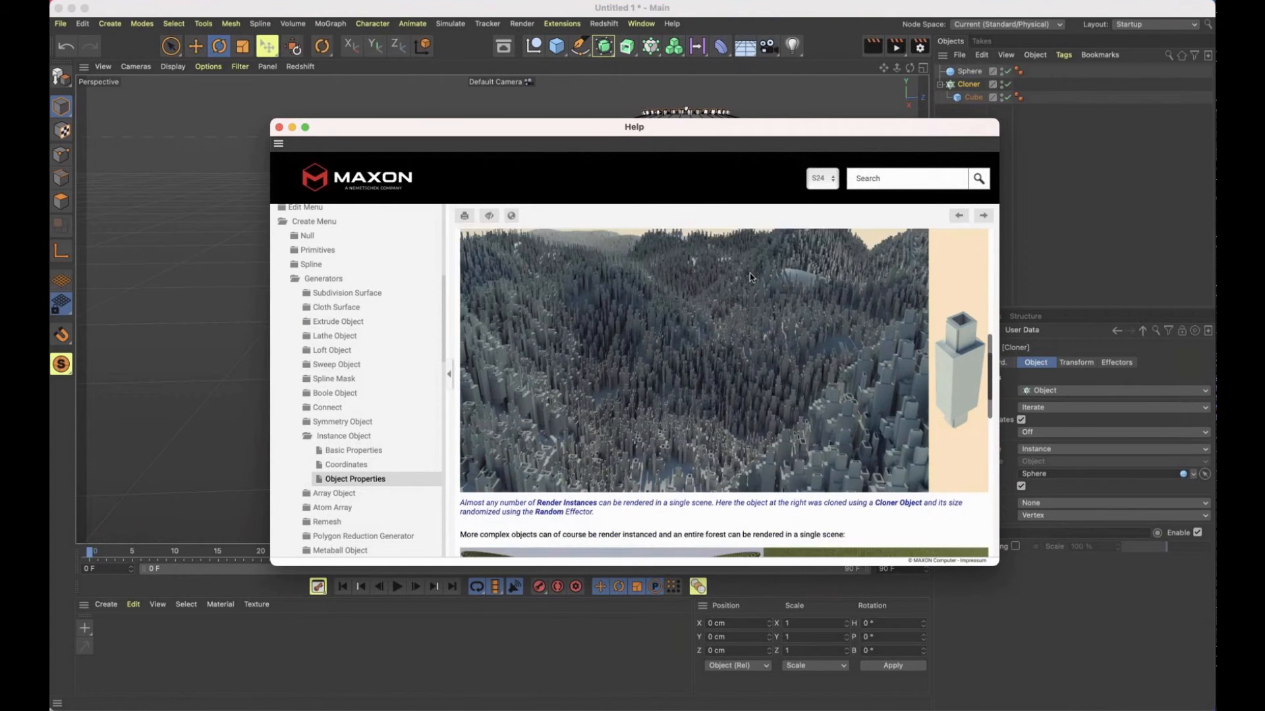
scroll(751, 277, "down", 3)
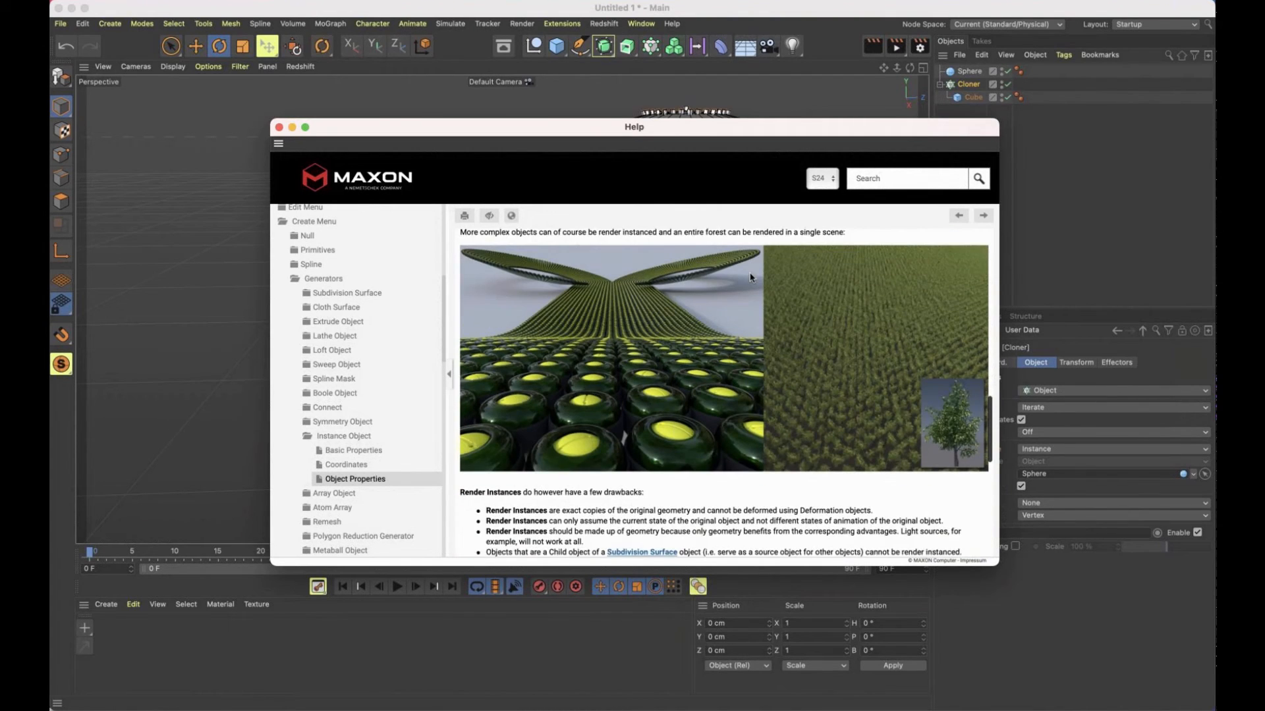
left_click(278, 128)
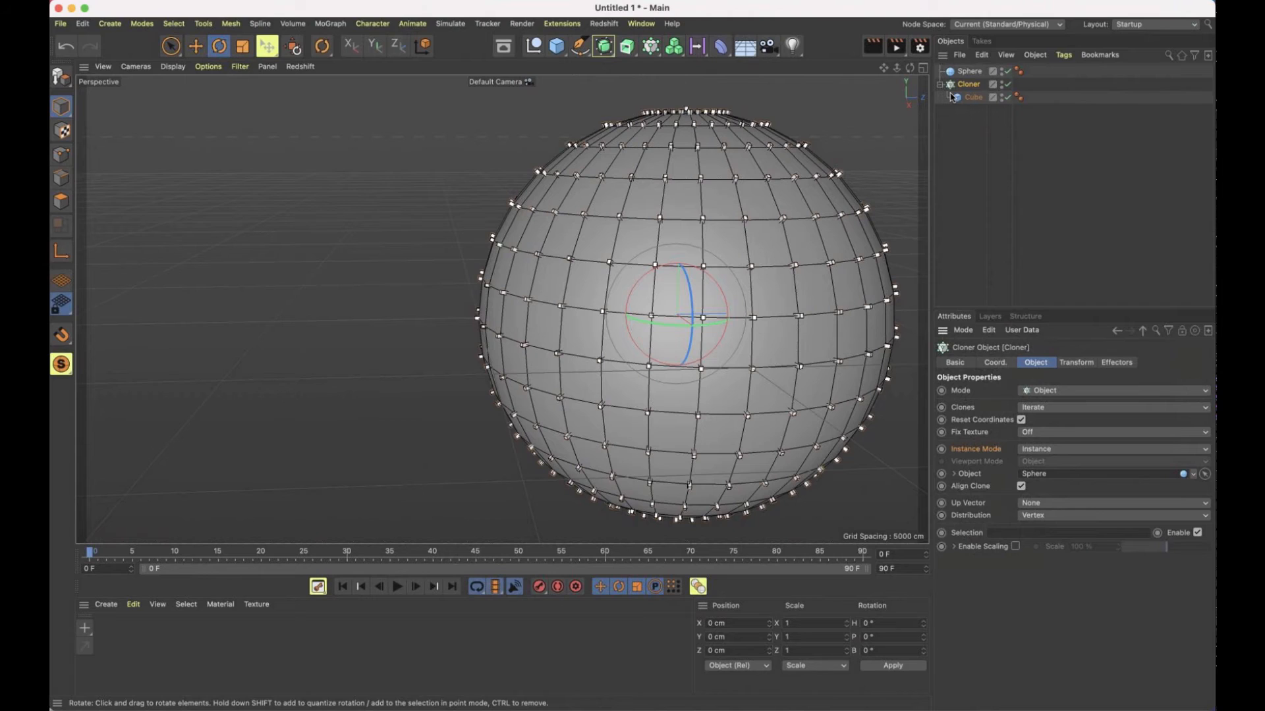
Create a new project and add a Cloner with a cube as its child
left_click_drag(962, 140, 895, 41)
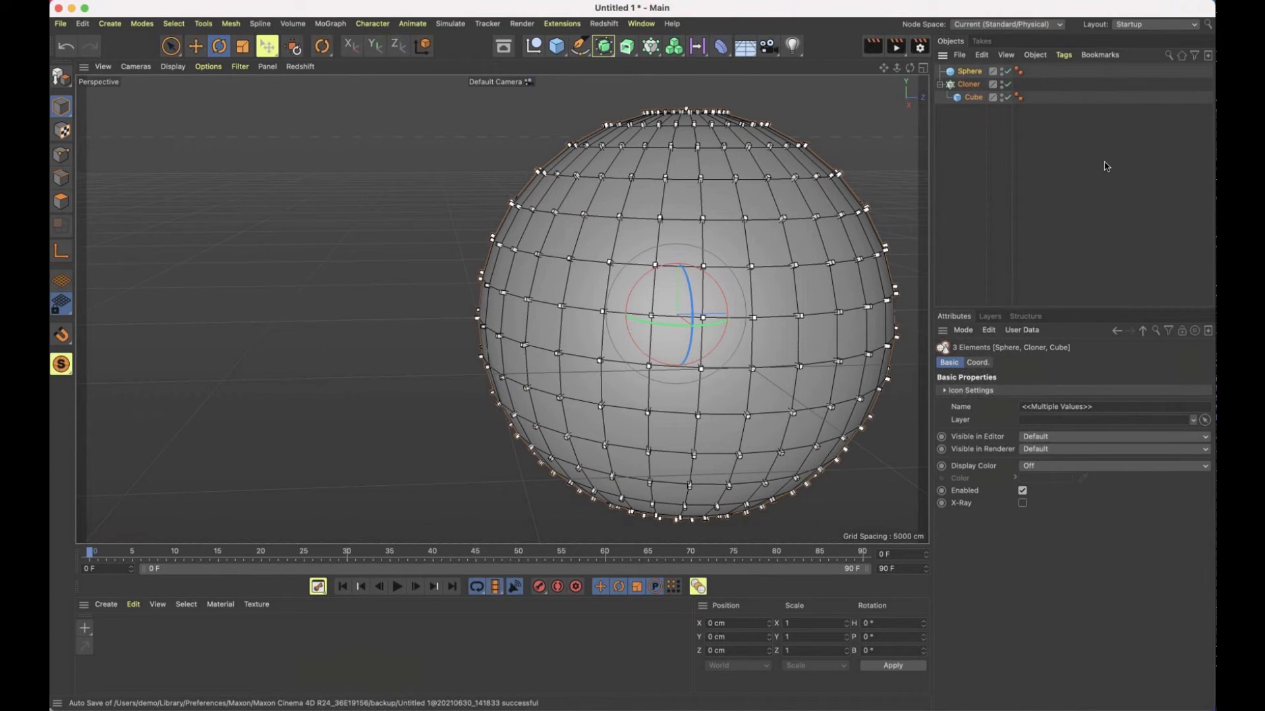
key("super+n")
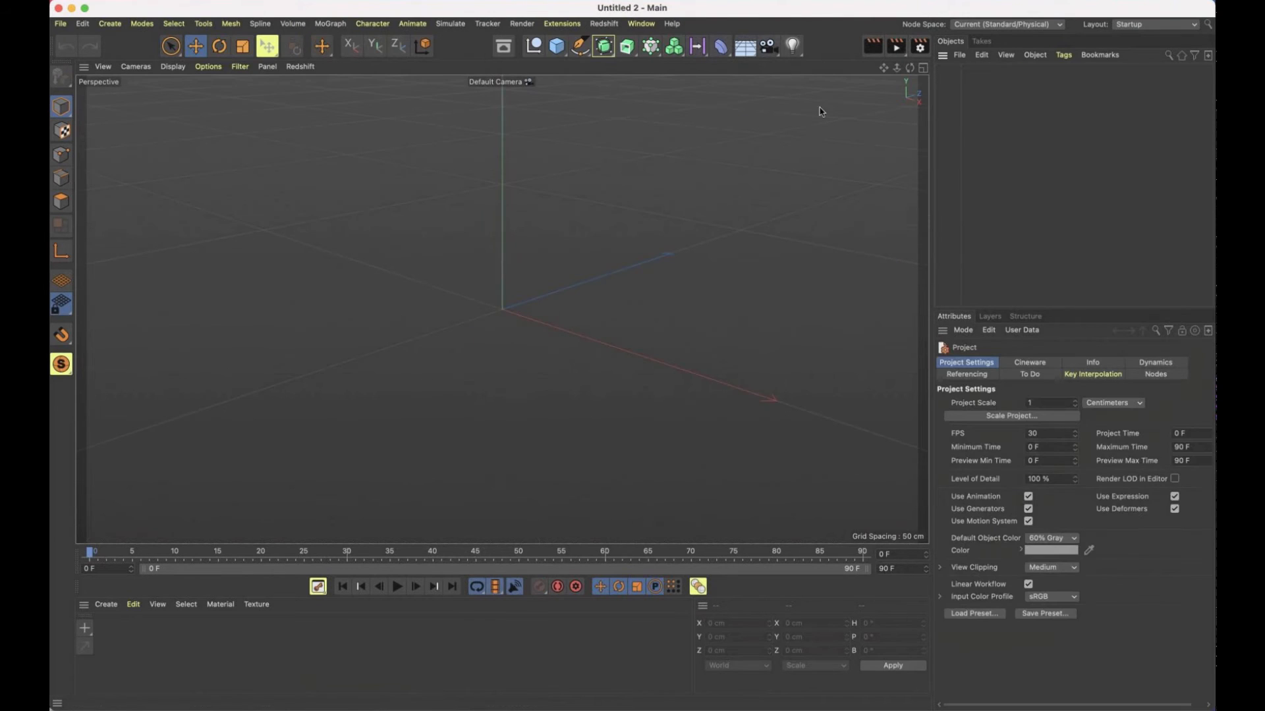
left_click(651, 49)
left_click(556, 48)
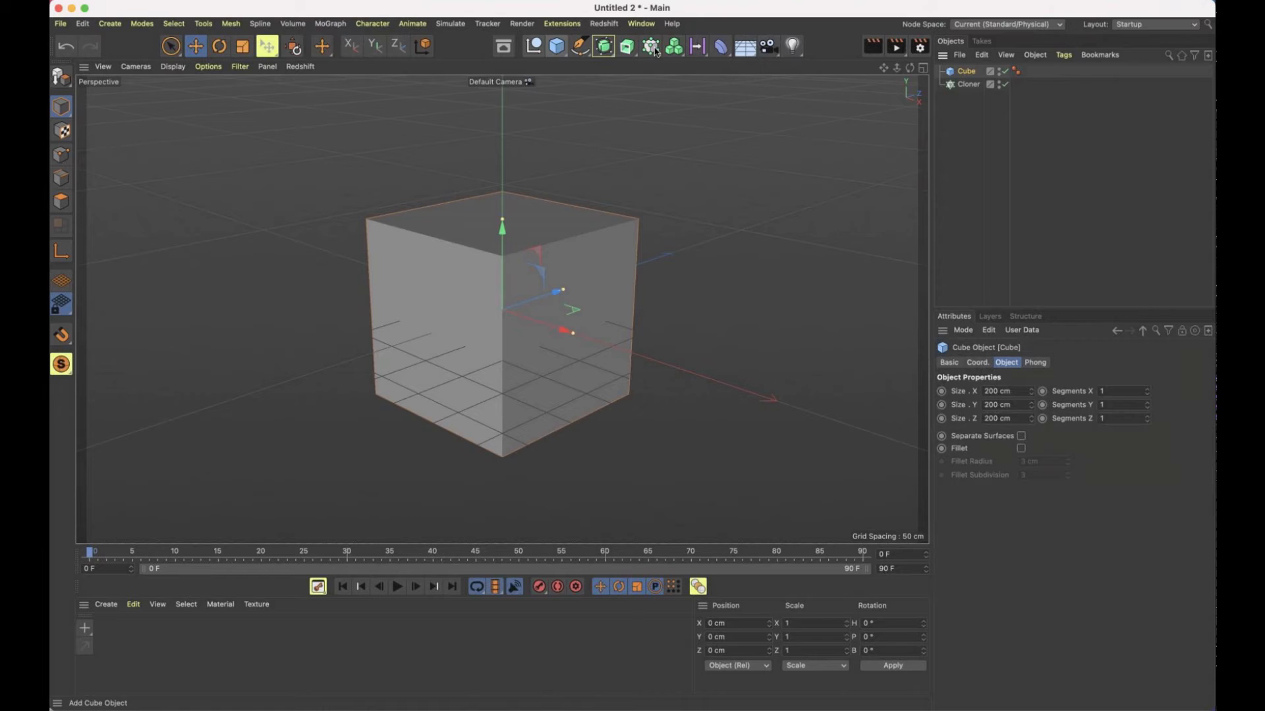
left_click_drag(967, 71, 968, 83)
Set the Cloner's grid count to 25 for both the first and second axes
left_click(967, 71)
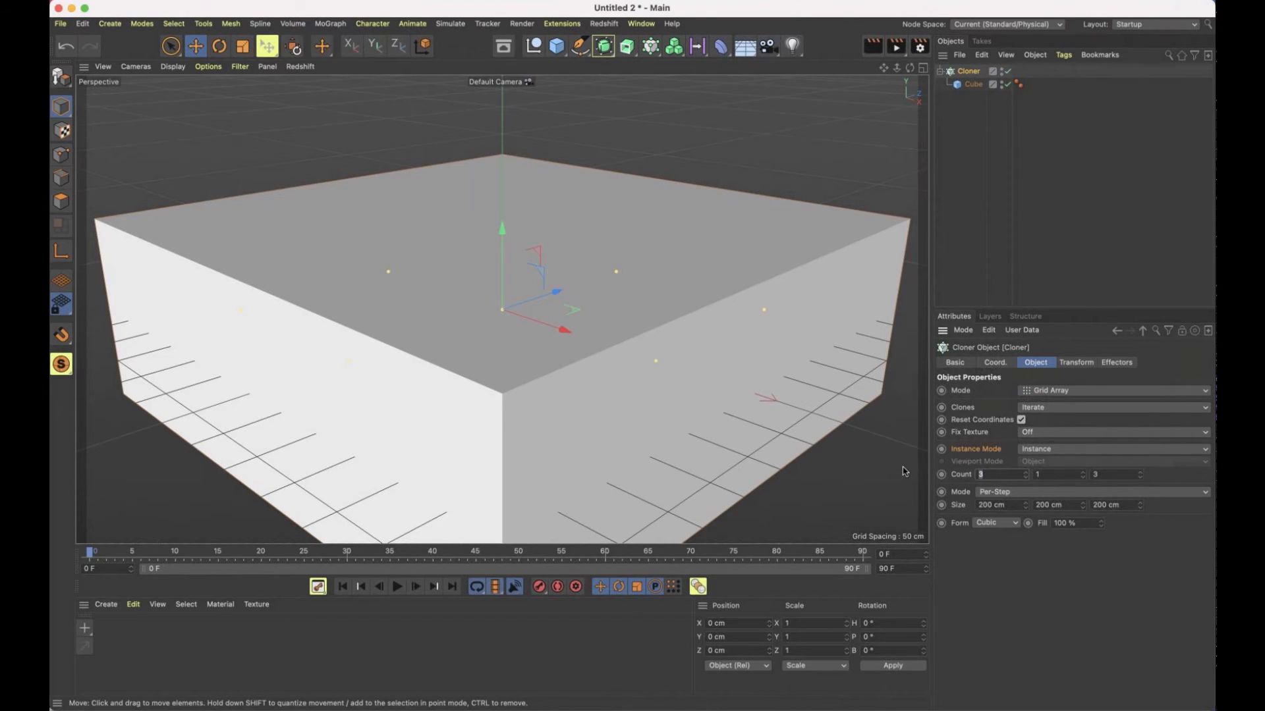
type("25")
key("Tab")
type("25")
key("Return")
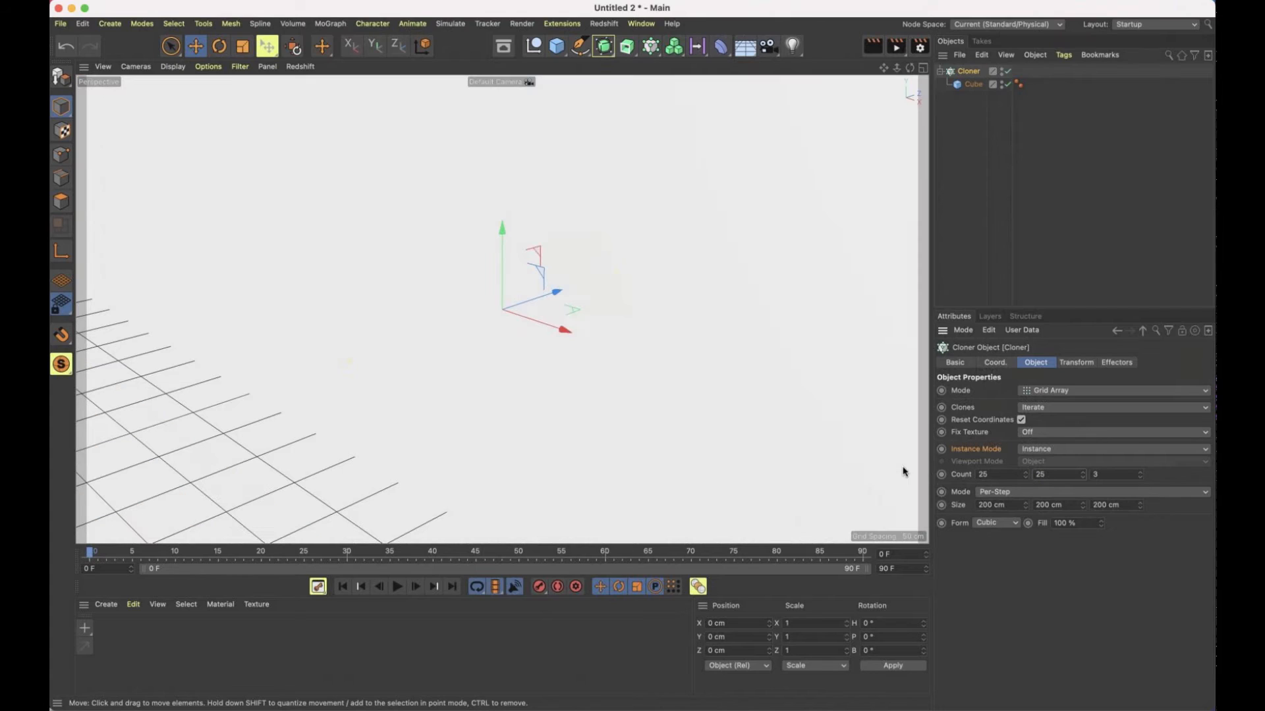
Set the Cloner's per-step grid size to 250 cm, 0 cm and 250 cm on X, Y and Z
double_click(985, 505)
type("25")
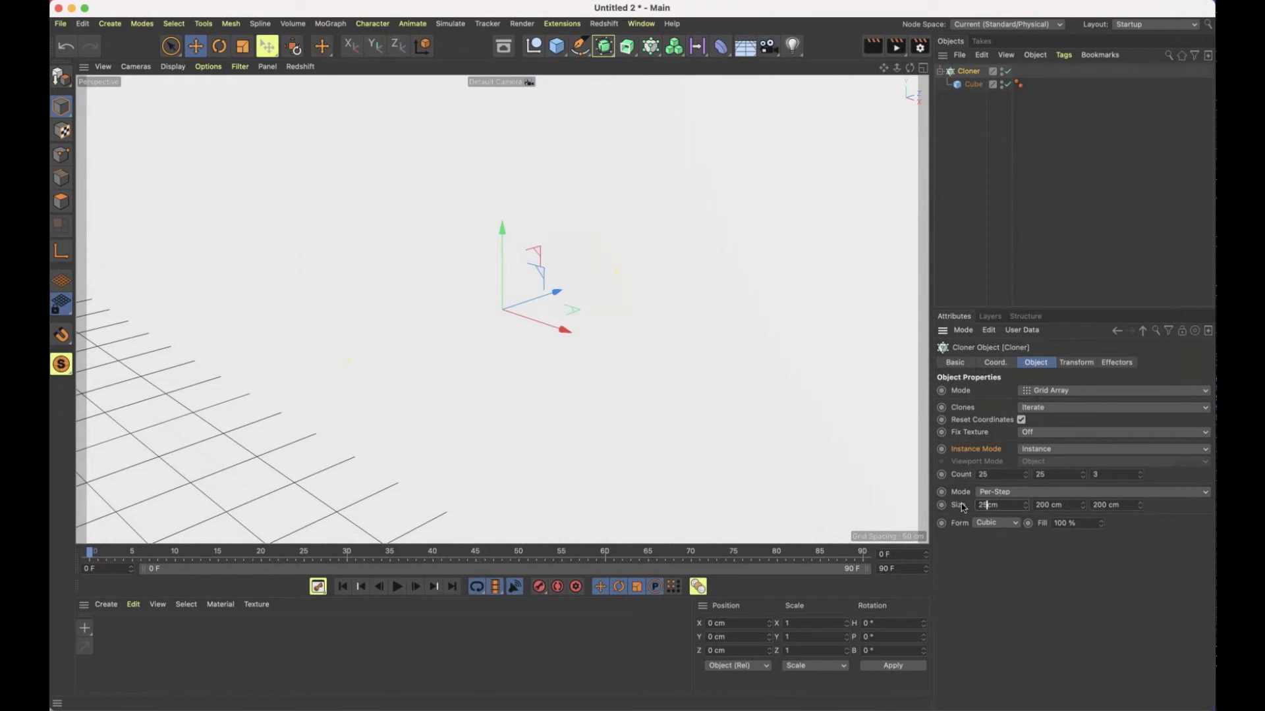
type("0")
key("Tab")
type("0")
key("Tab")
type("250")
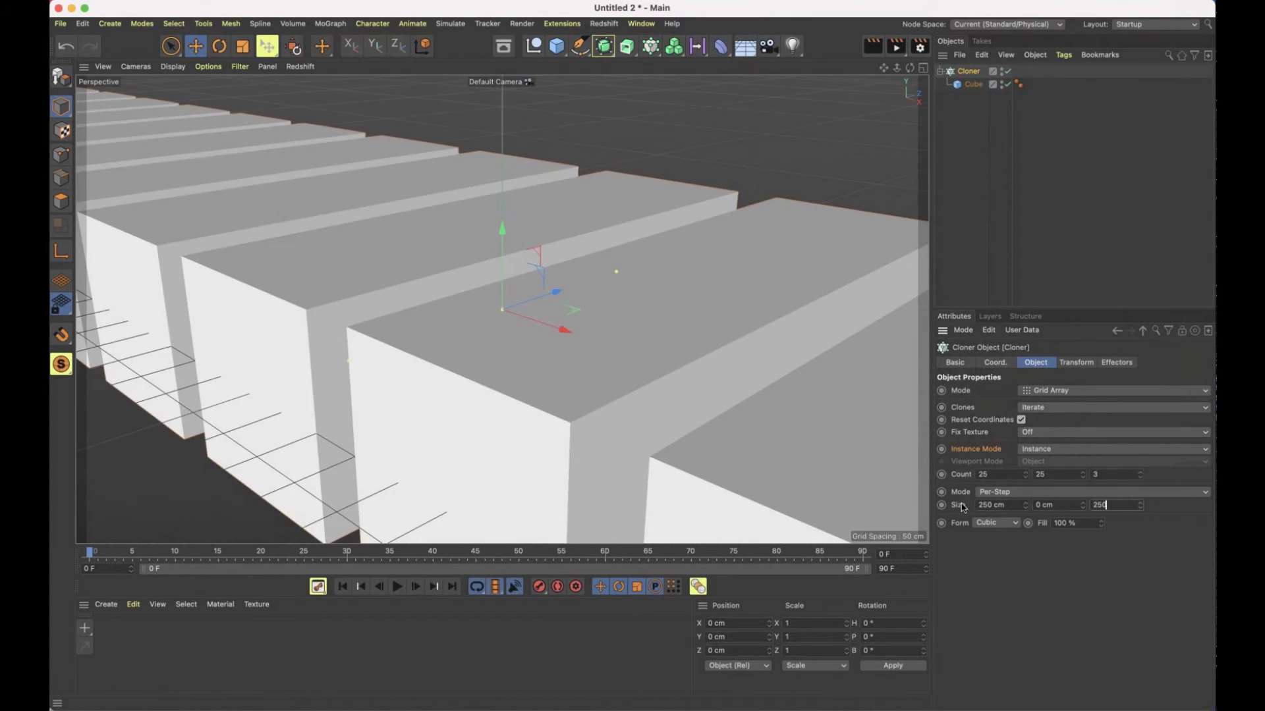
key("Return")
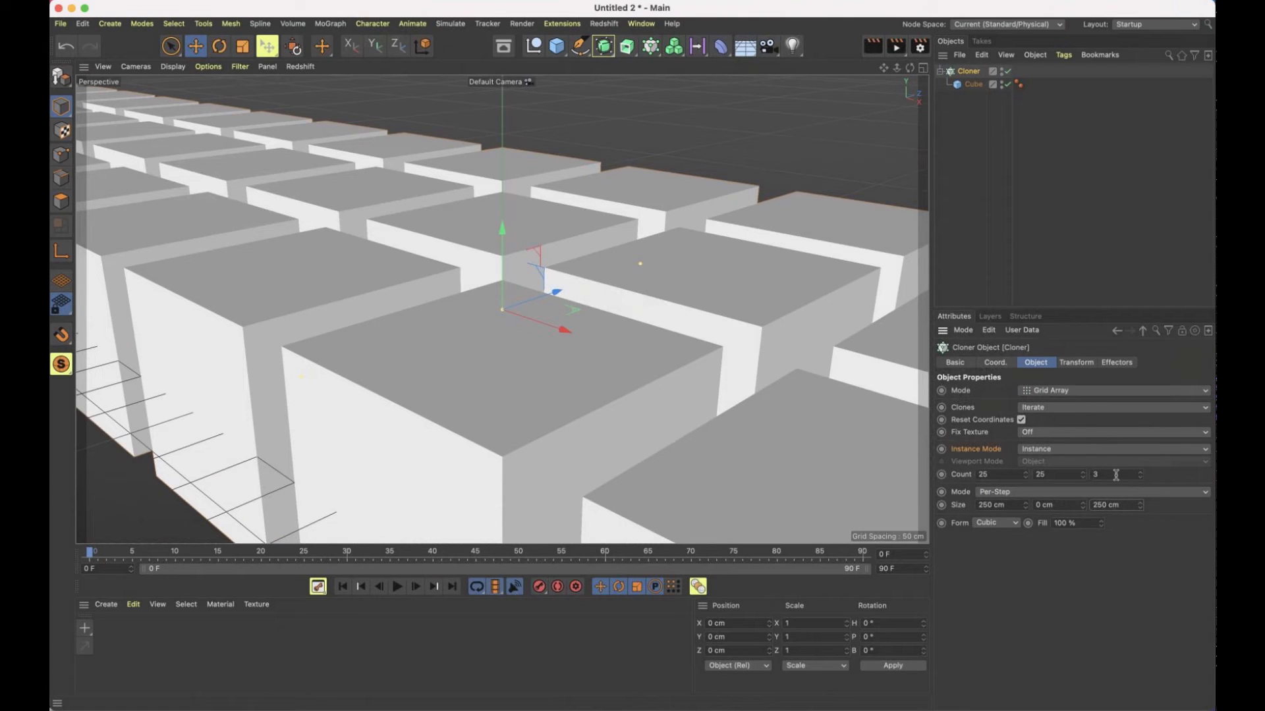
Set the Cloner's grid count to 1 on the second axis and 25 on the third, and frame the whole grid
left_click_drag(1057, 475, 984, 469)
type("1")
key("Tab")
type("25")
key("Return")
key("h")
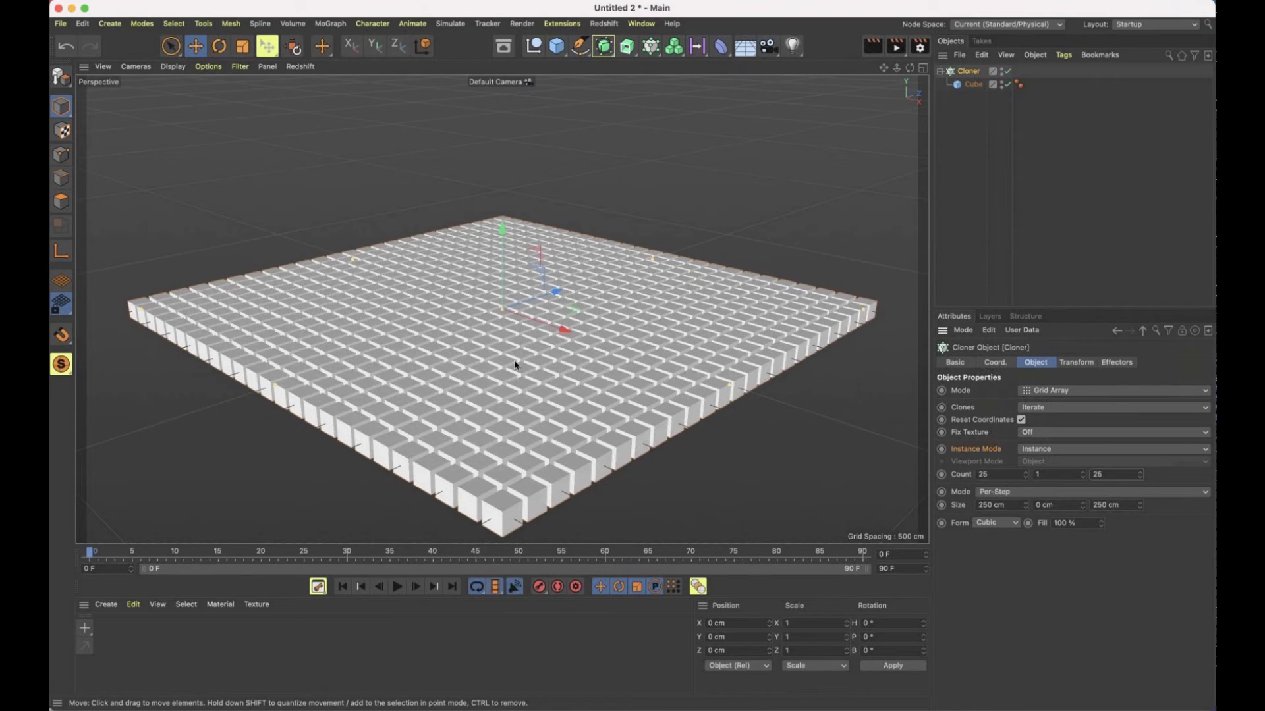
Add a Plain effector to the Cloner and switch it off and on to compare its effect on the cubes
left_click_drag(460, 352, 621, 330, "alt")
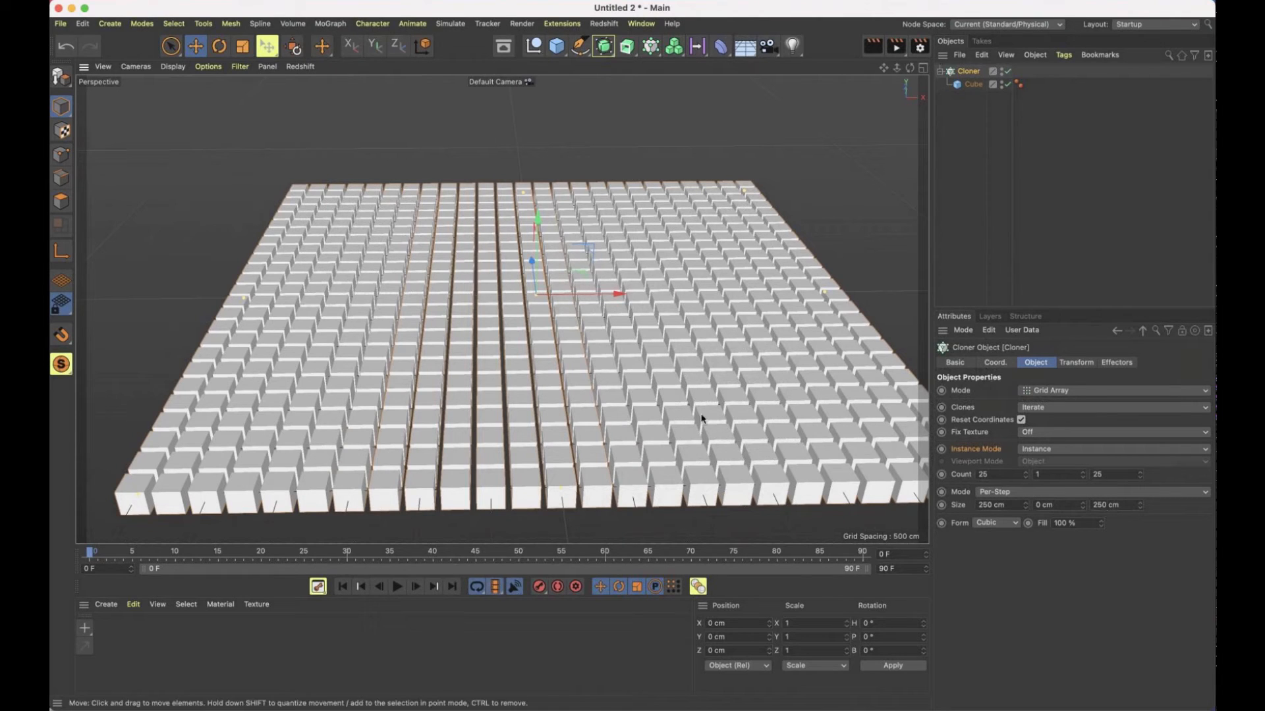
scroll(701, 418, "down", 5)
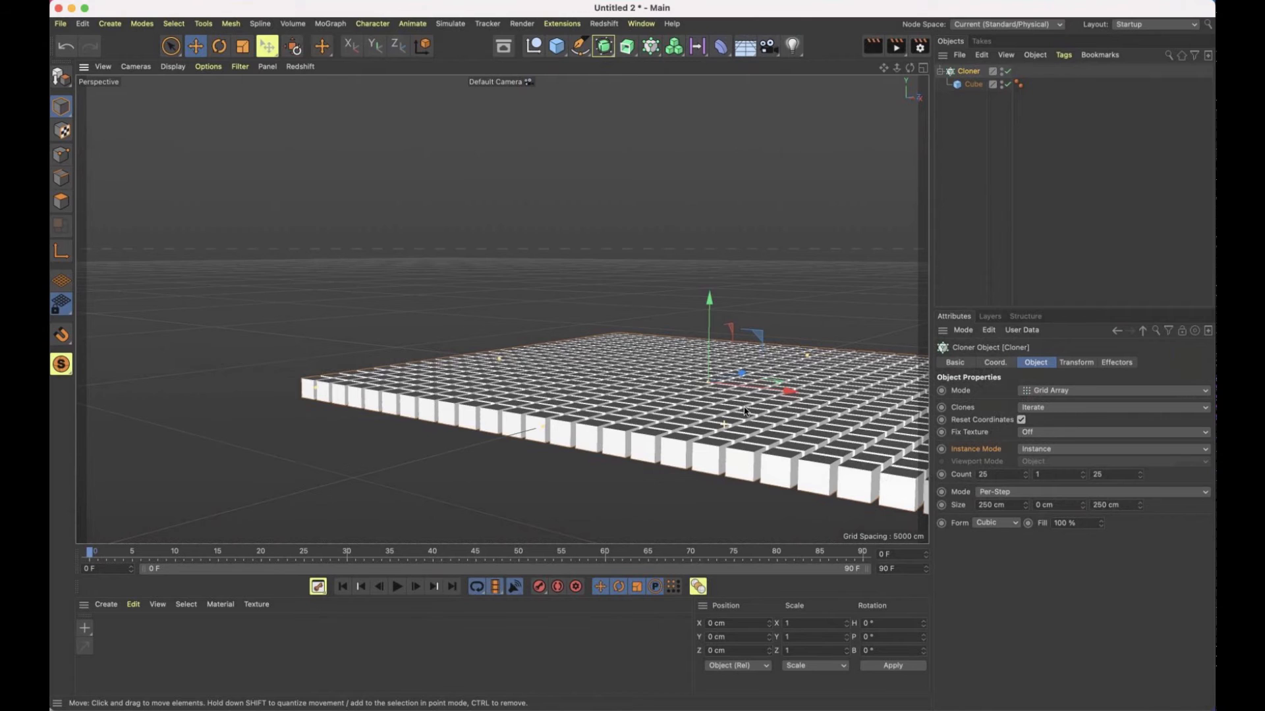
left_click_drag(744, 411, 663, 339, "alt")
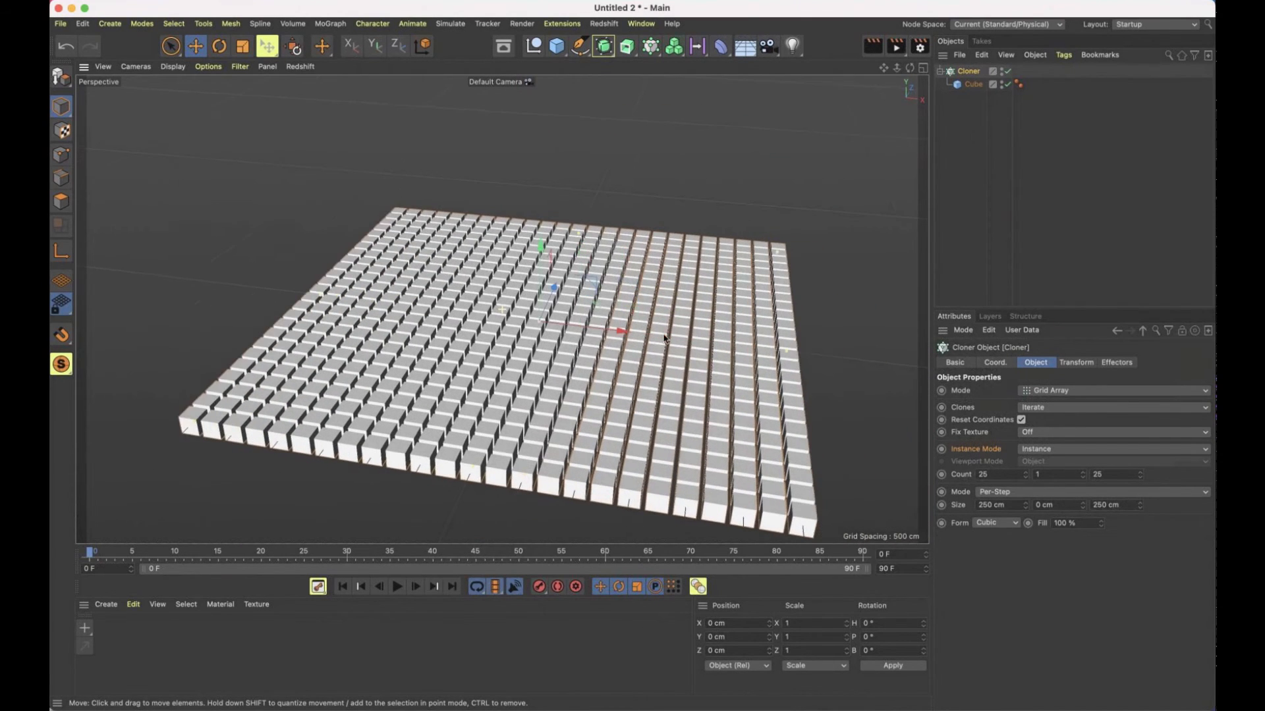
middle_click_drag(663, 338, 614, 304, "alt")
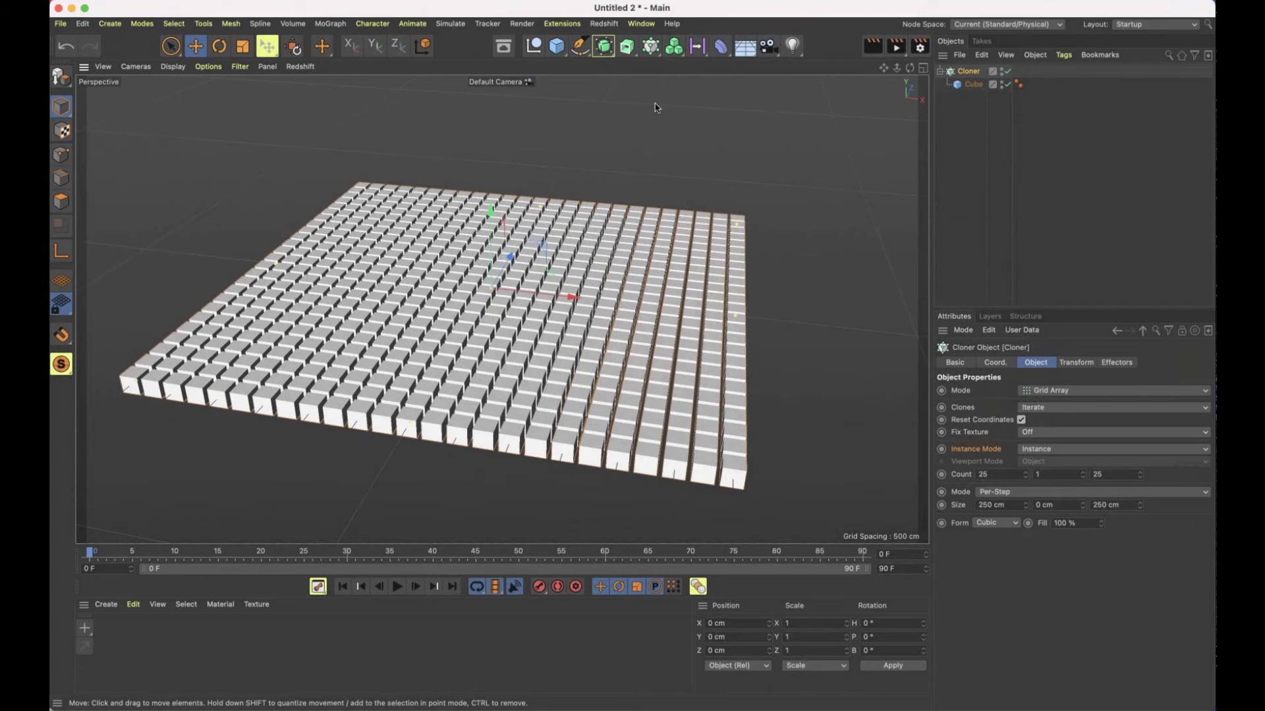
left_click(650, 46)
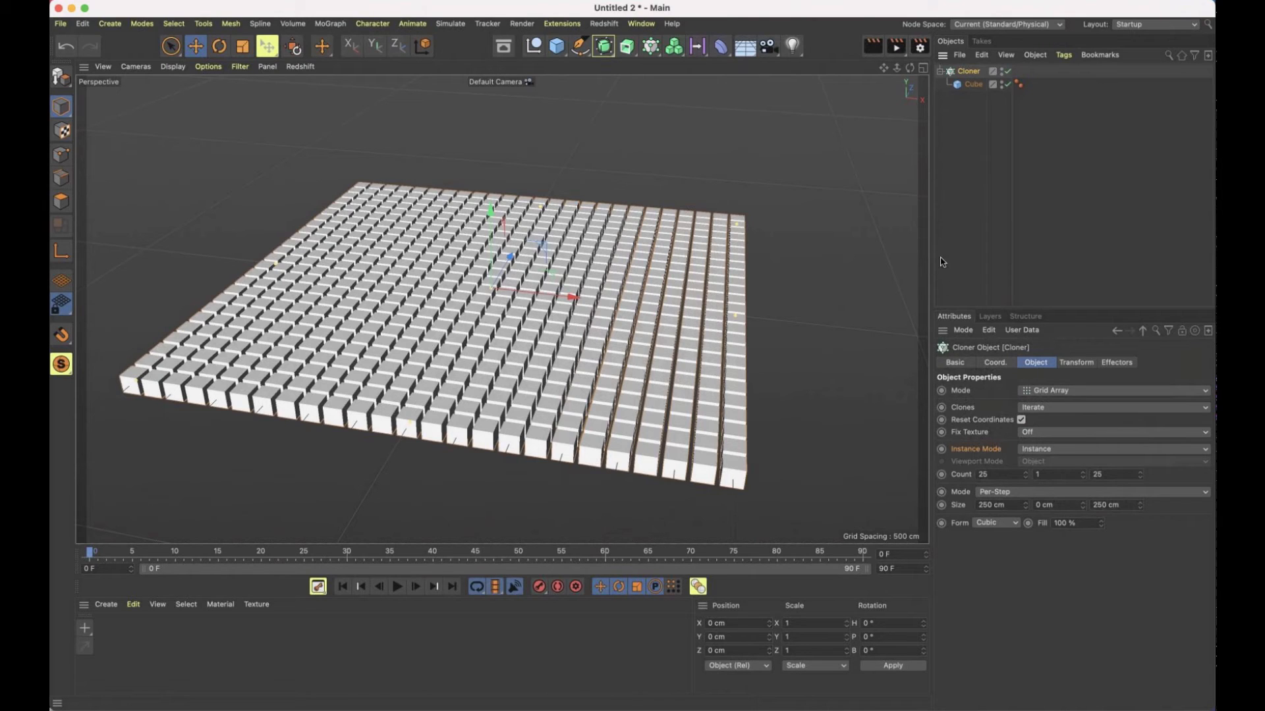
left_click(653, 57)
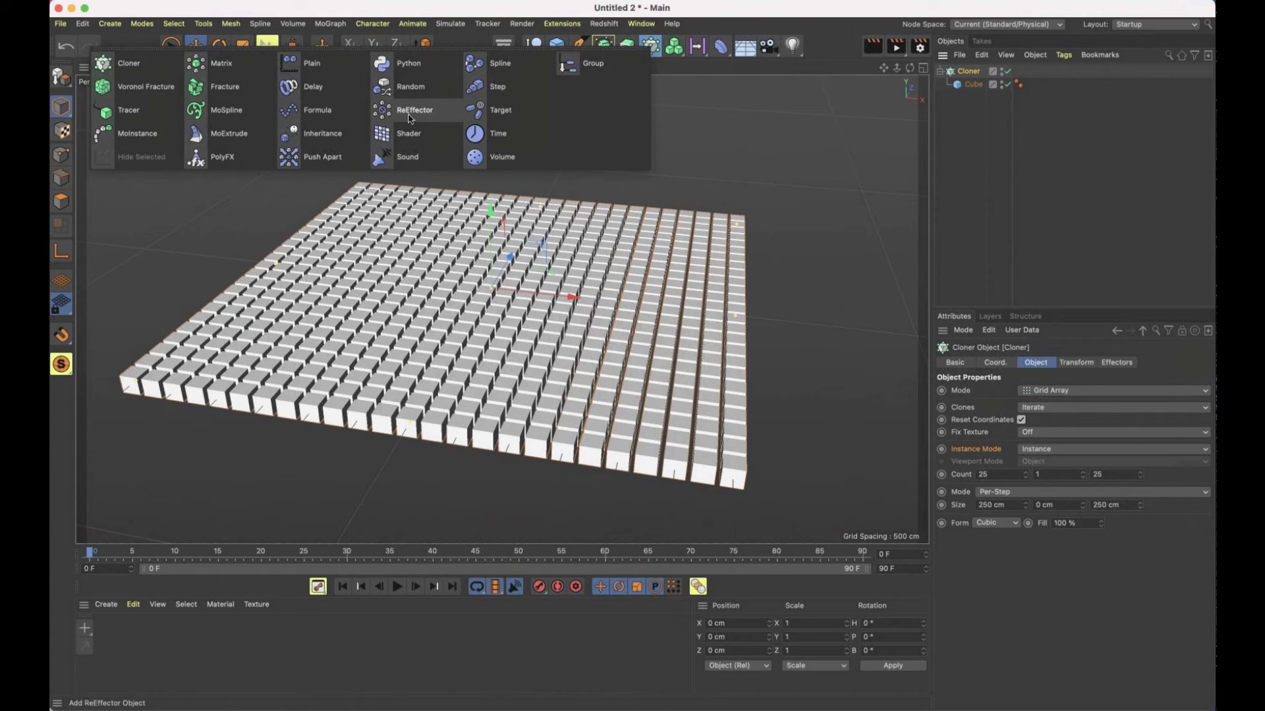
left_click(315, 63)
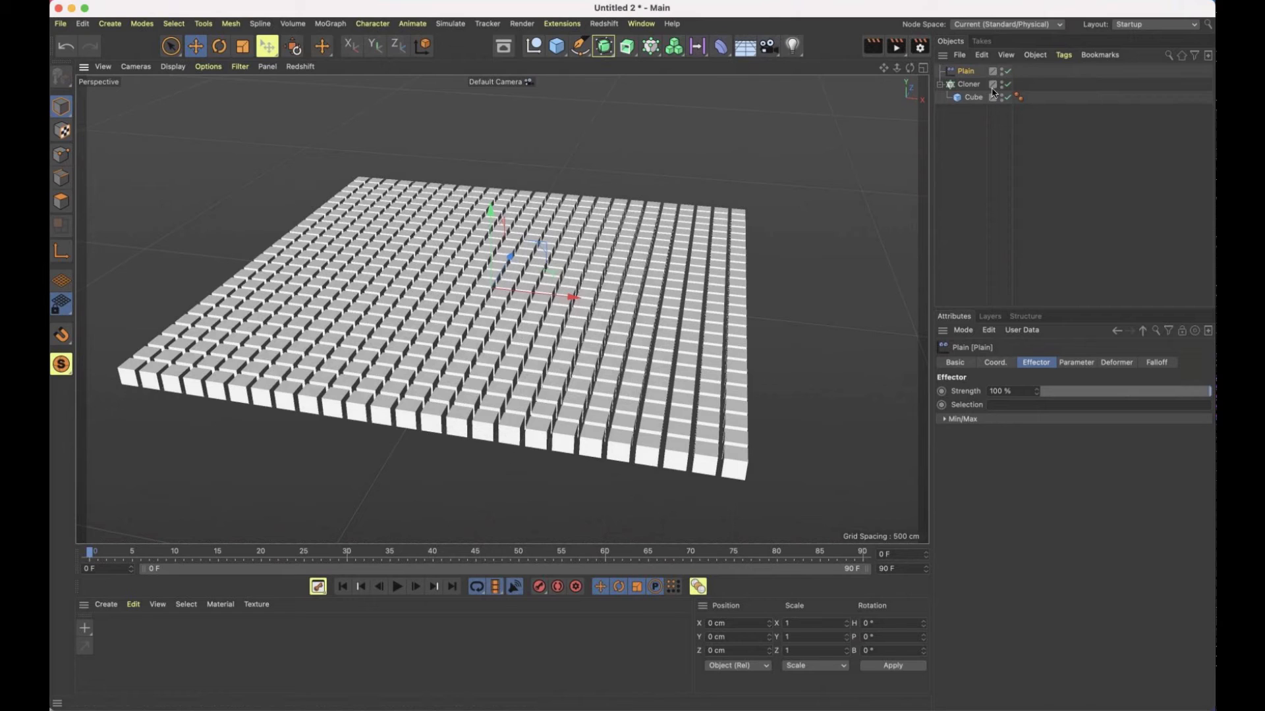
left_click(1008, 71)
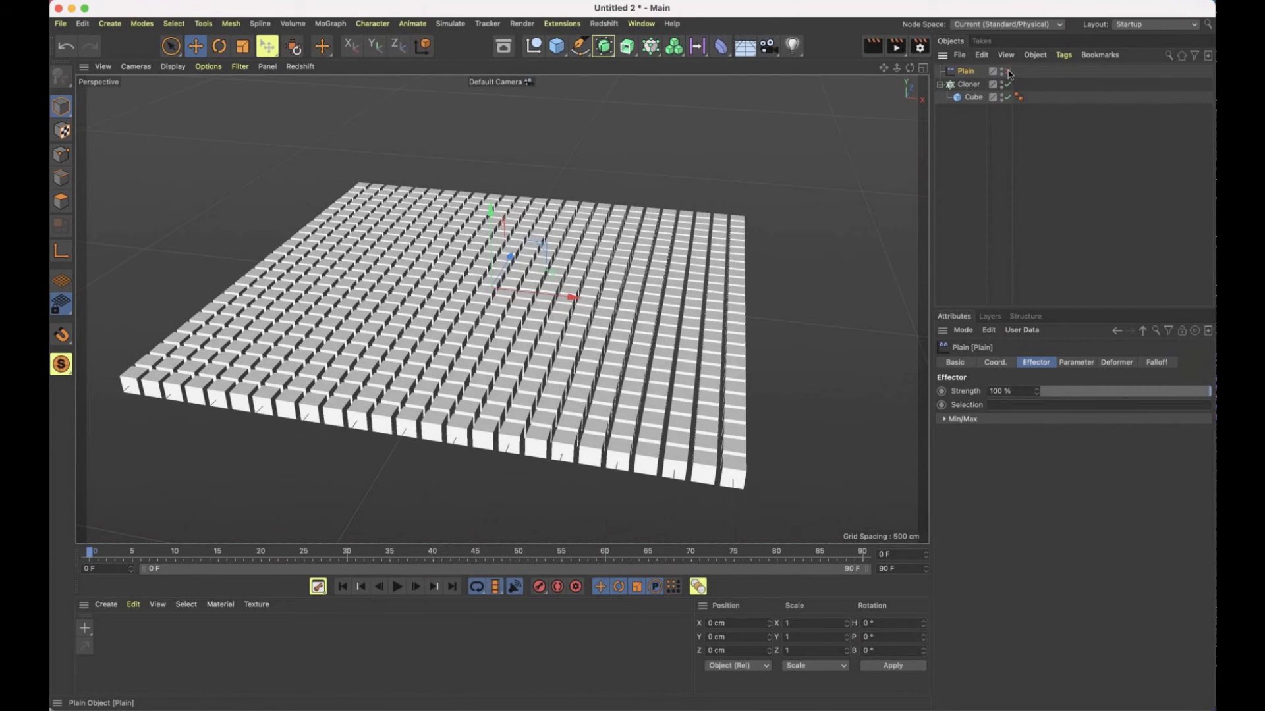
left_click(1008, 71)
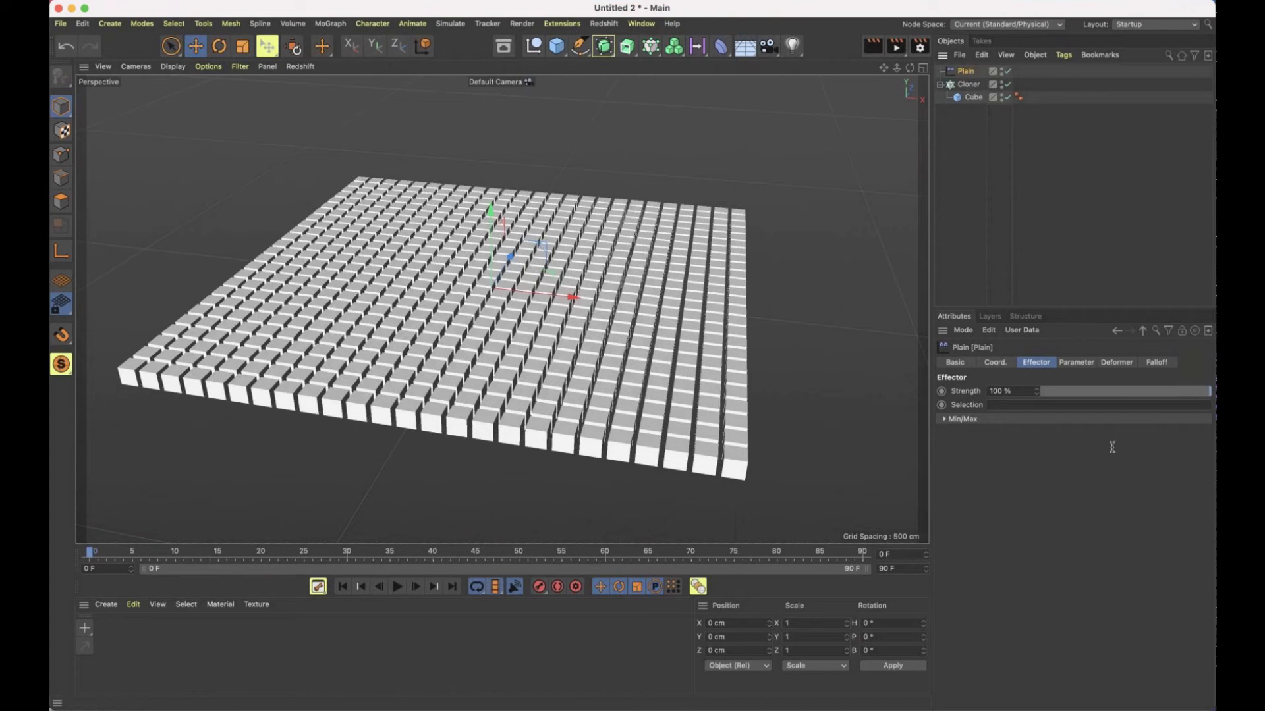
Set the Plain effector's Y position to 1000 cm and toggle the effector to compare the grid with and without it
left_click(1077, 364)
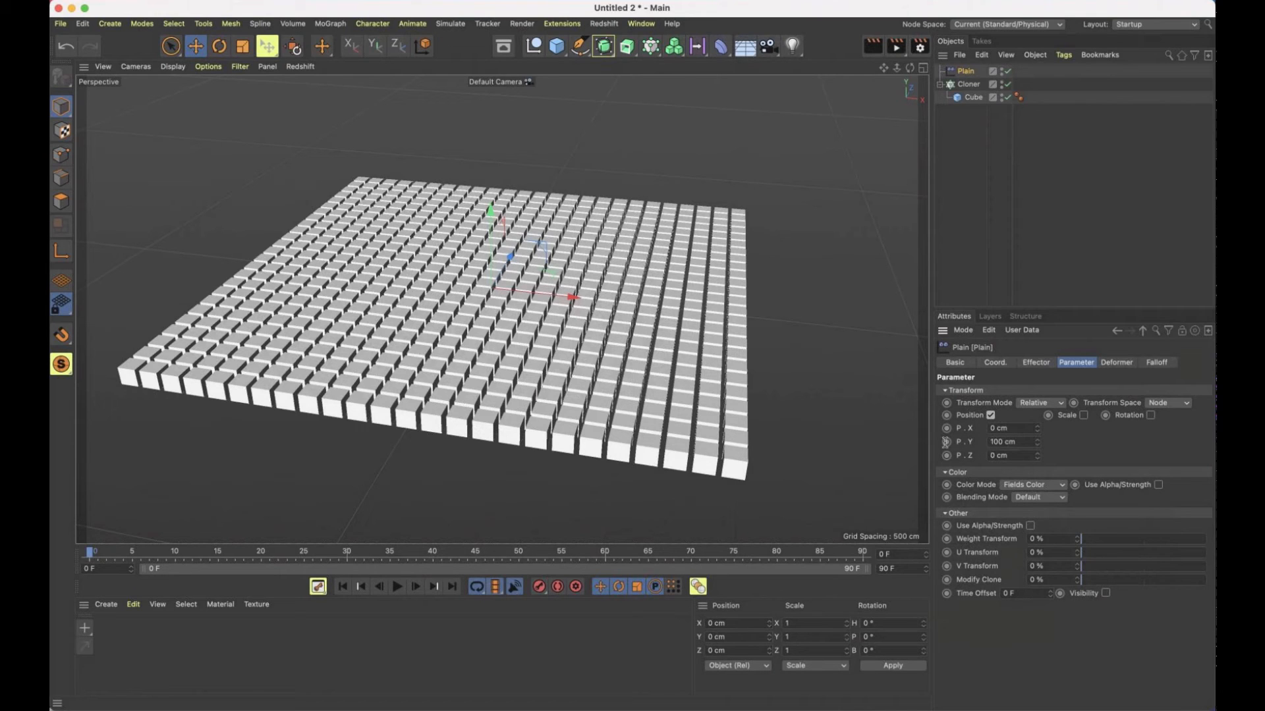
type("10")
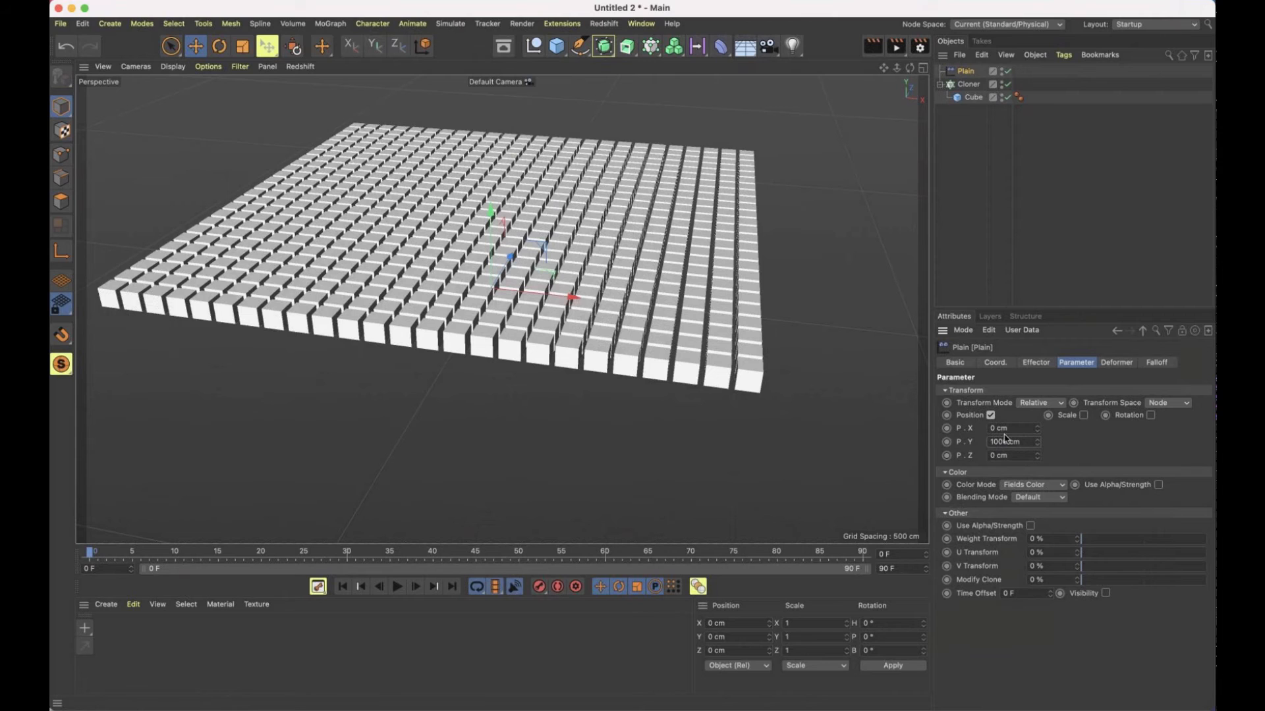
left_click(1007, 71)
left_click(1007, 71)
left_click(1008, 71)
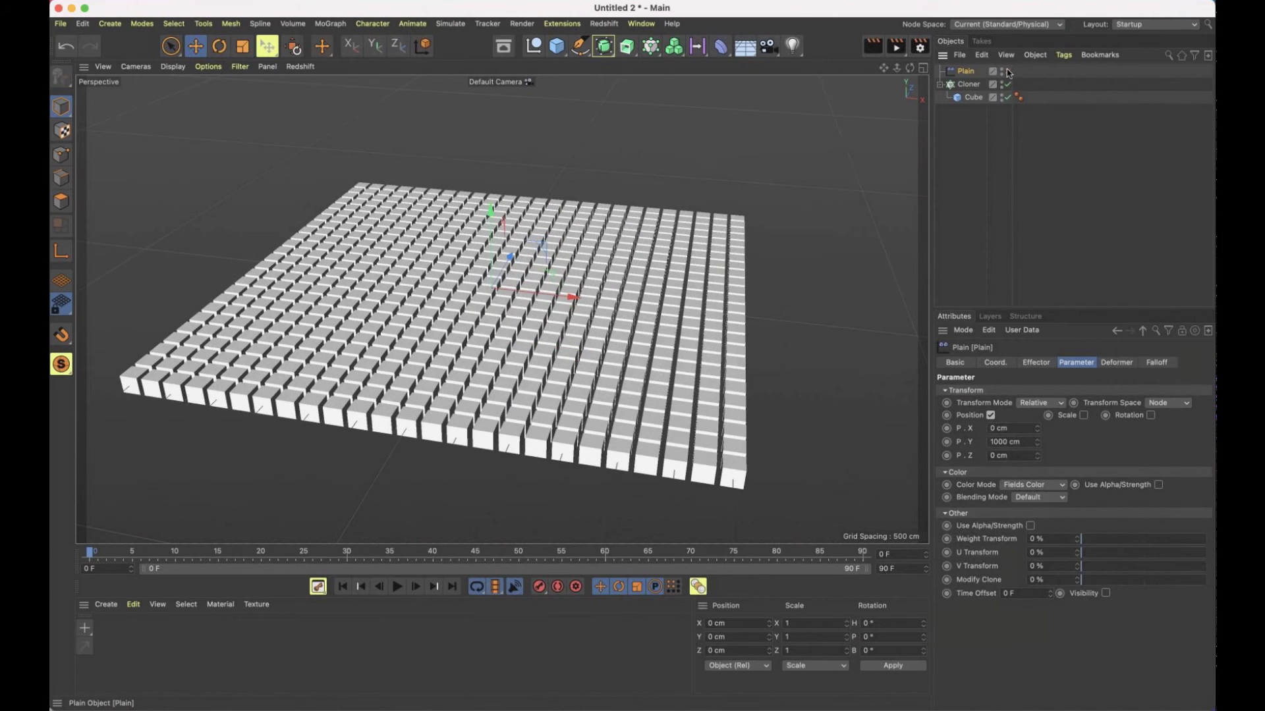
left_click(1007, 71)
left_click(1007, 71)
Enable rotation in the Plain effector, set its heading to 45°, and toggle the effector to compare the cubes
left_click(1151, 415)
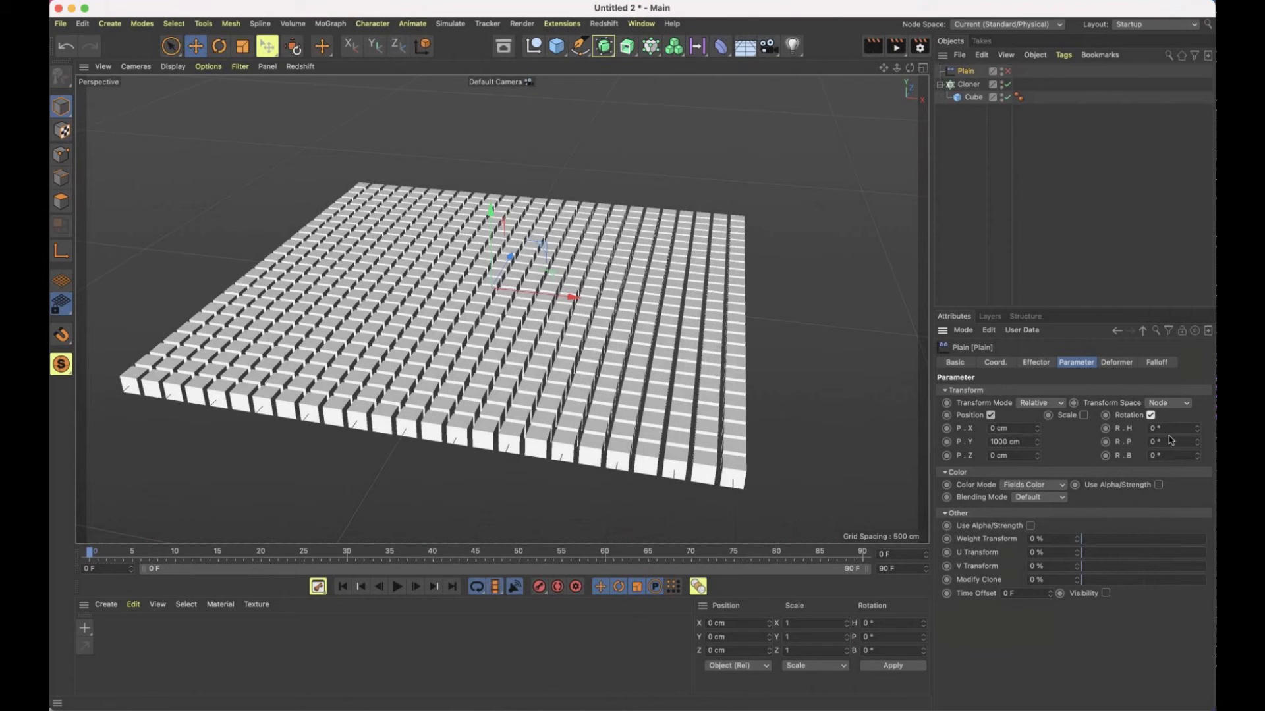
left_click(1171, 441)
left_click(1150, 428)
left_click(1176, 427)
type("45")
left_click(1007, 71)
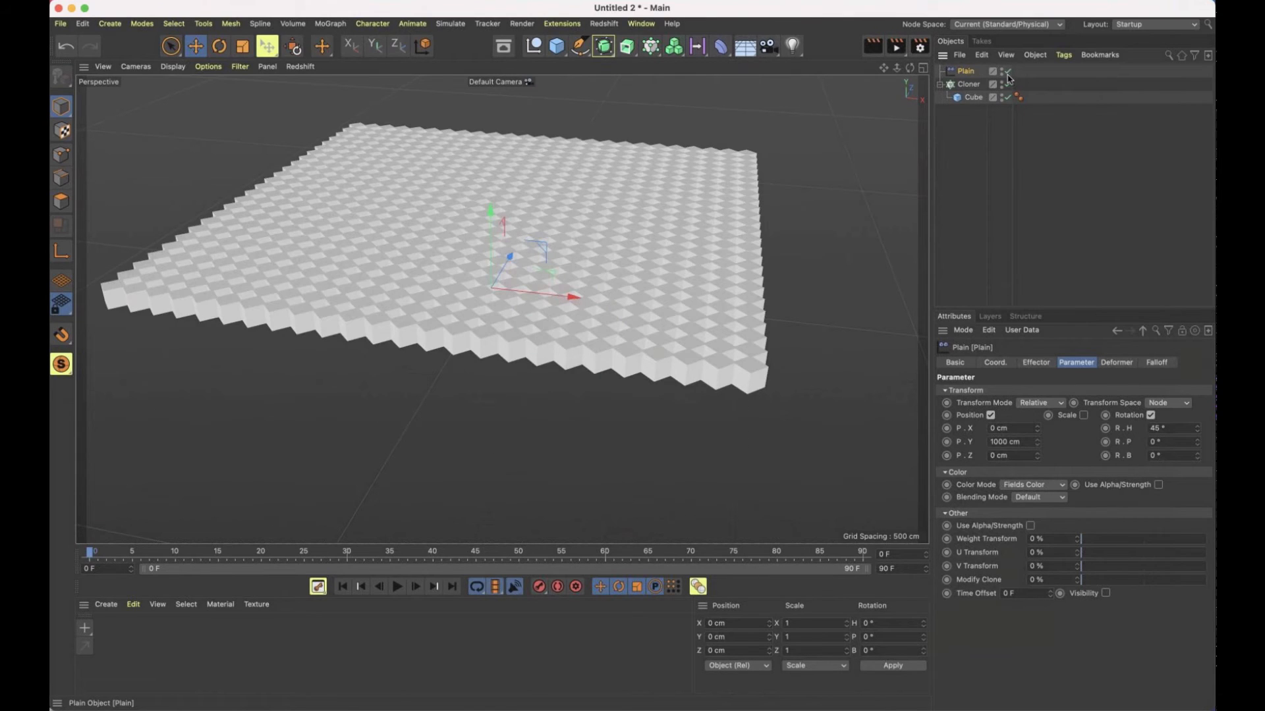
left_click(1007, 74)
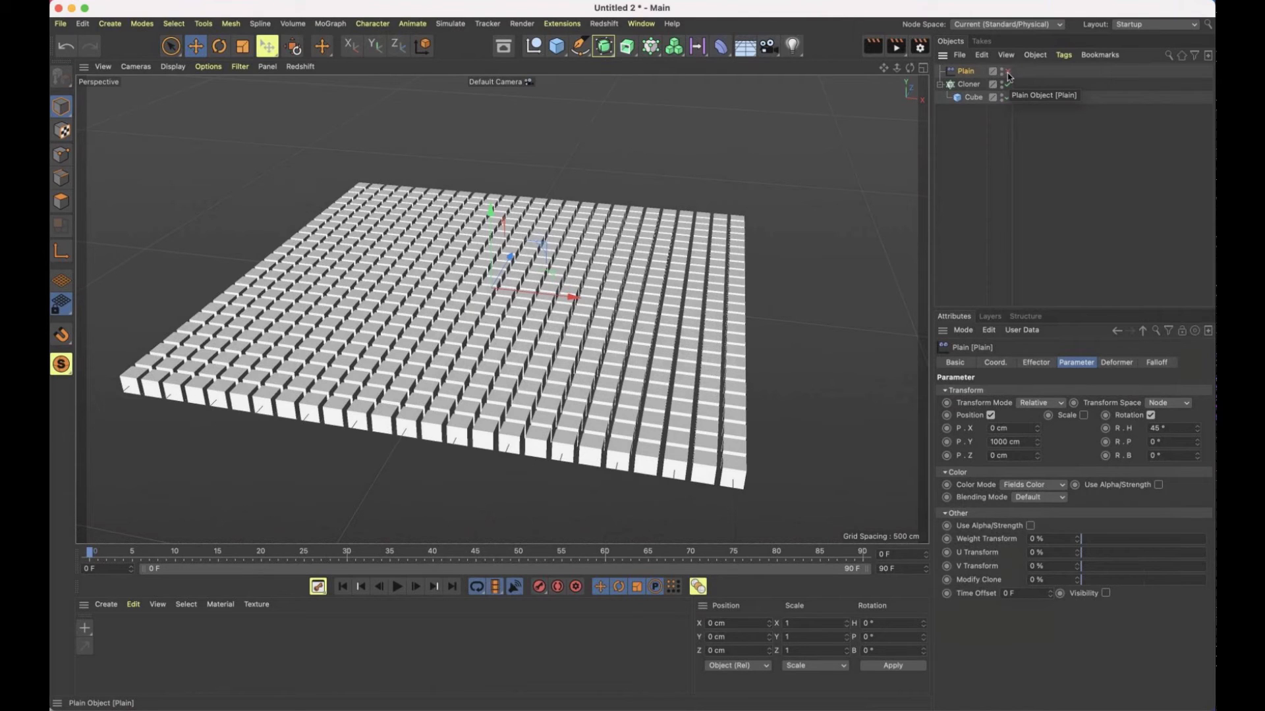
left_click(1007, 73)
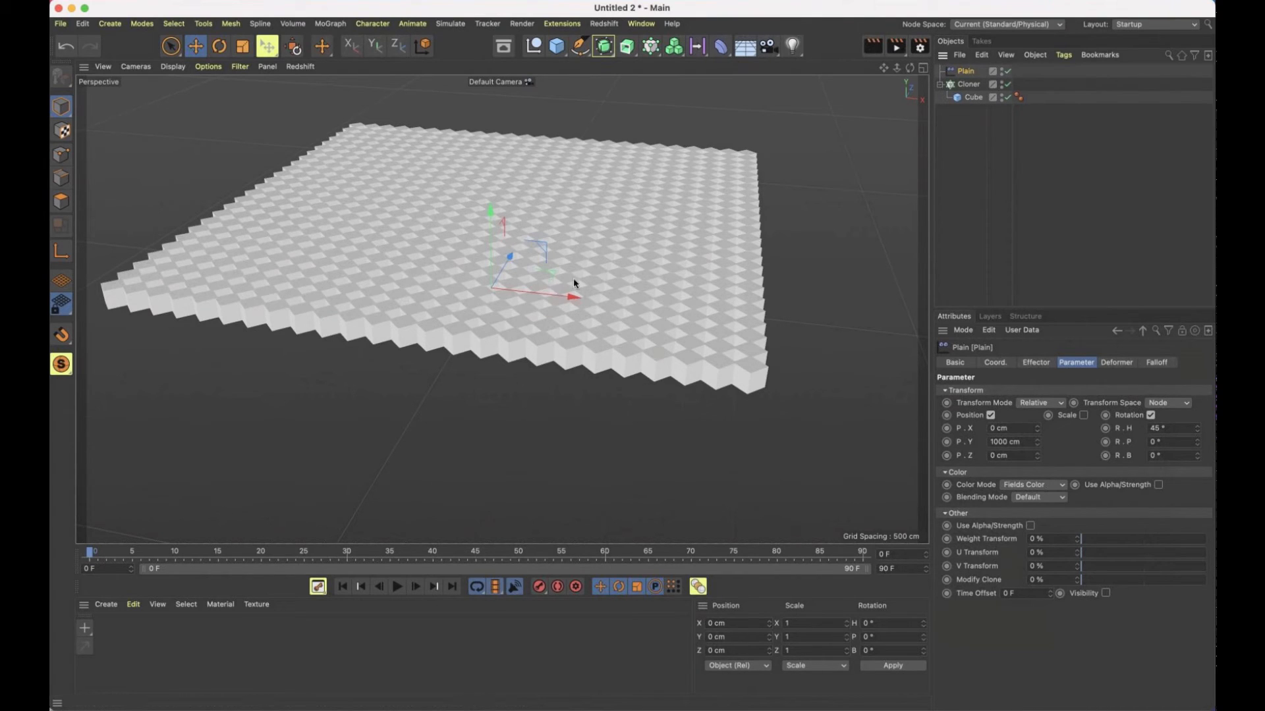
Examine the raised and rotated cube grid along with the Cloner's effector list and the Plain effector's parameters
scroll(623, 284, "up", 3)
mouse_move(631, 279)
left_mouse_down("alt")
mouse_move(545, 226)
mouse_move(559, 192)
mouse_move(644, 280)
mouse_move(737, 297)
mouse_move(643, 290)
mouse_move(776, 282)
mouse_move(686, 287)
mouse_move(694, 305)
mouse_move(645, 278)
left_mouse_up("alt")
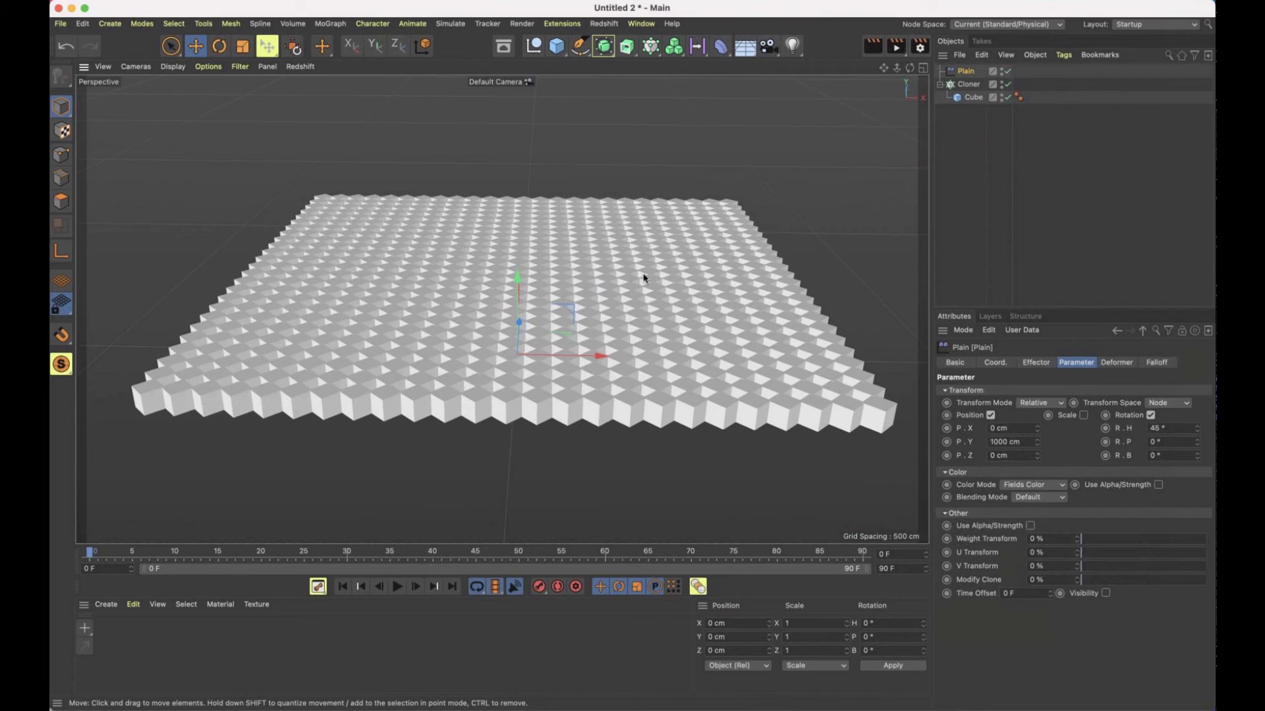
left_click(971, 86)
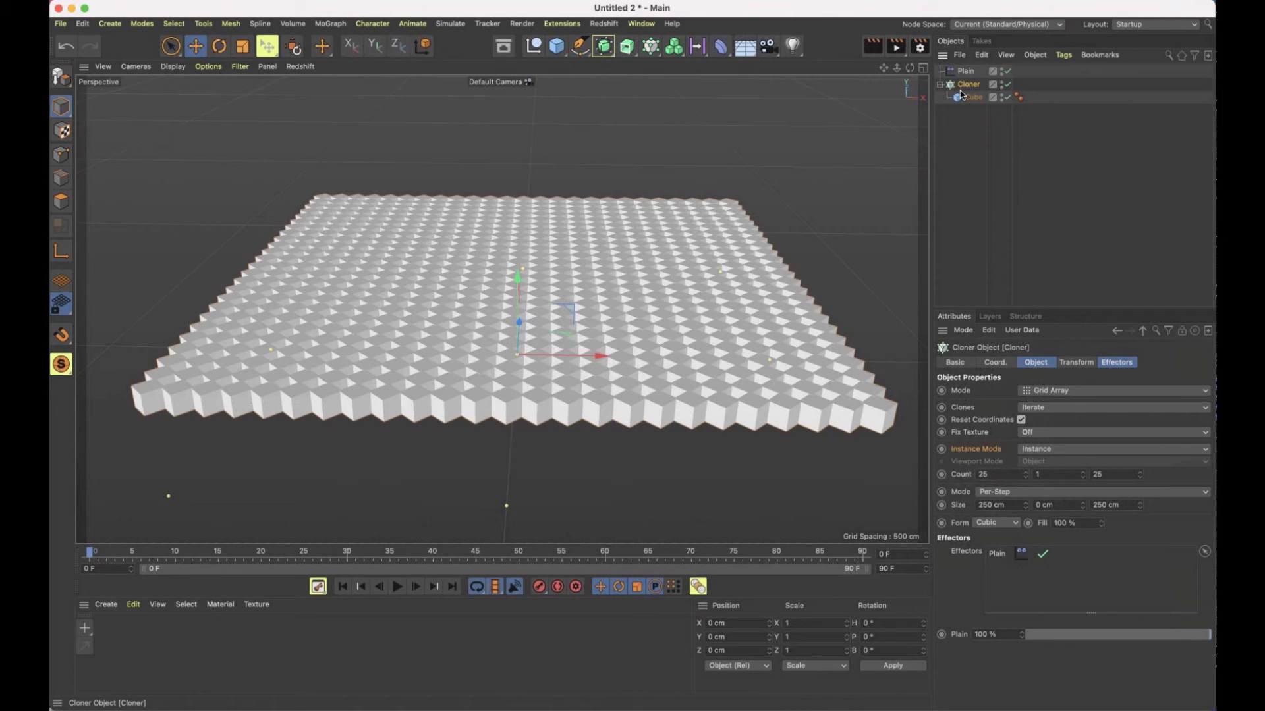
left_click(966, 72)
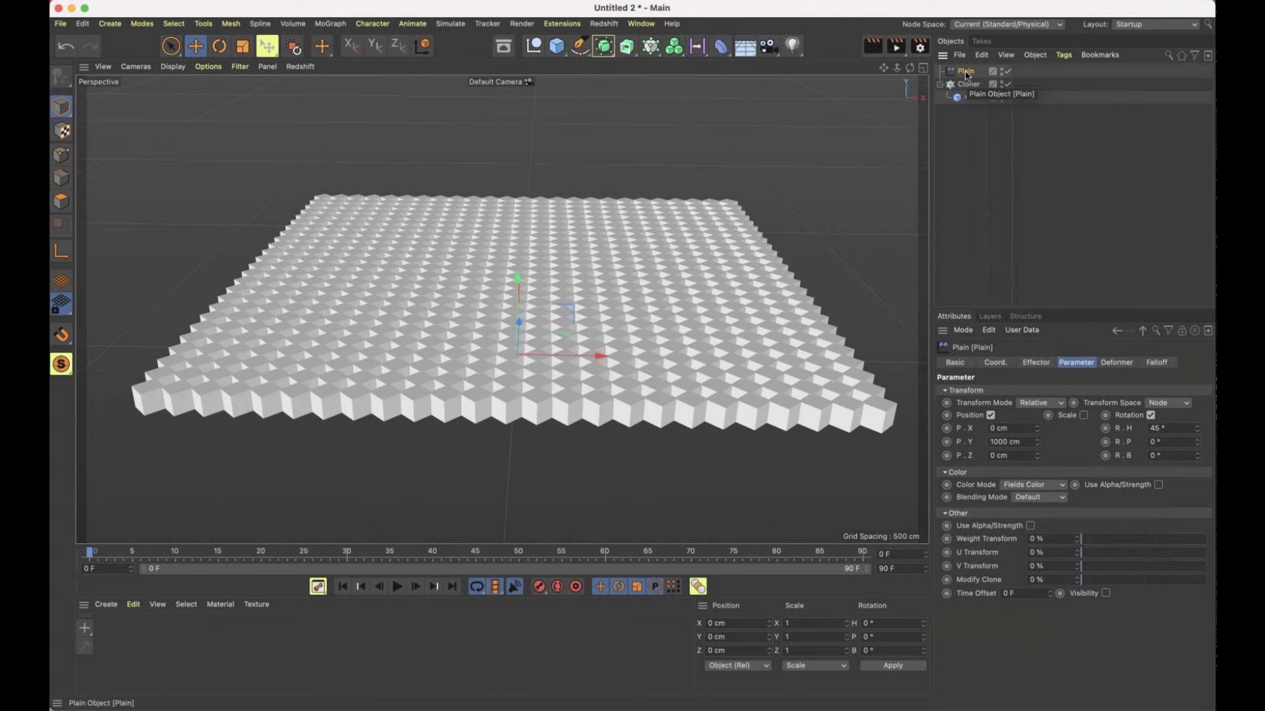
scroll(185, 415, "up", 2)
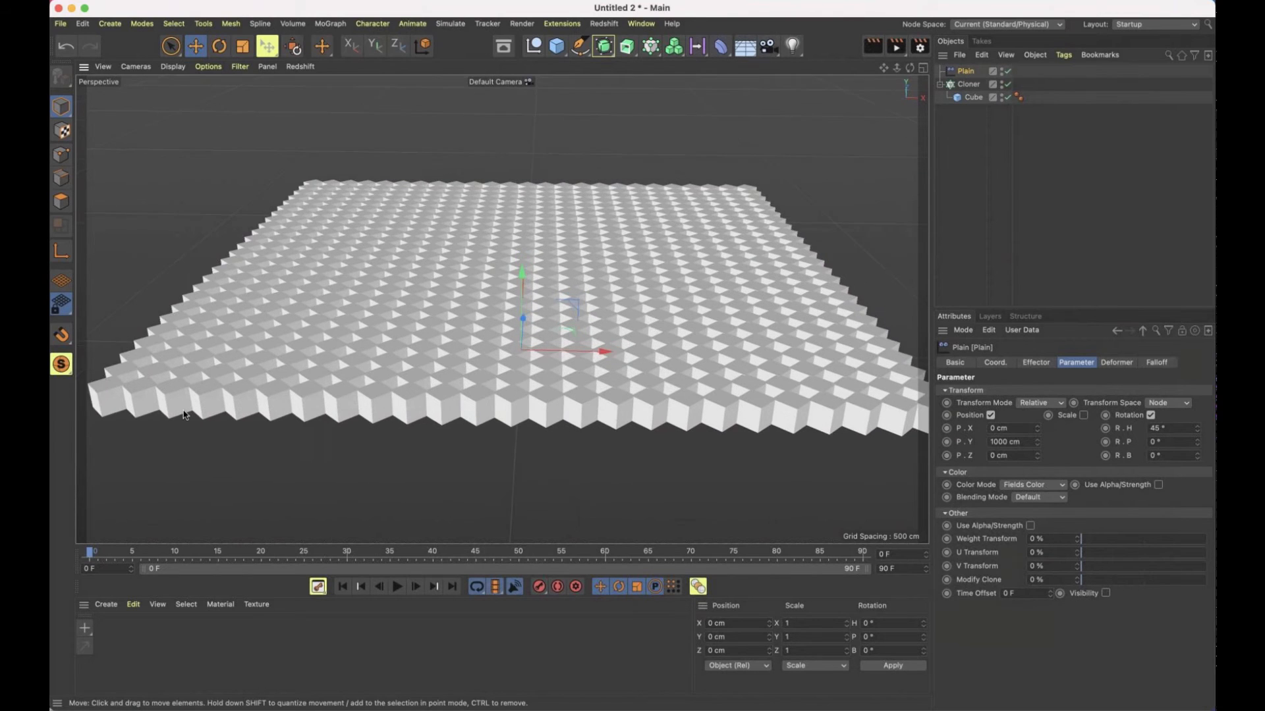
scroll(185, 415, "up", 1)
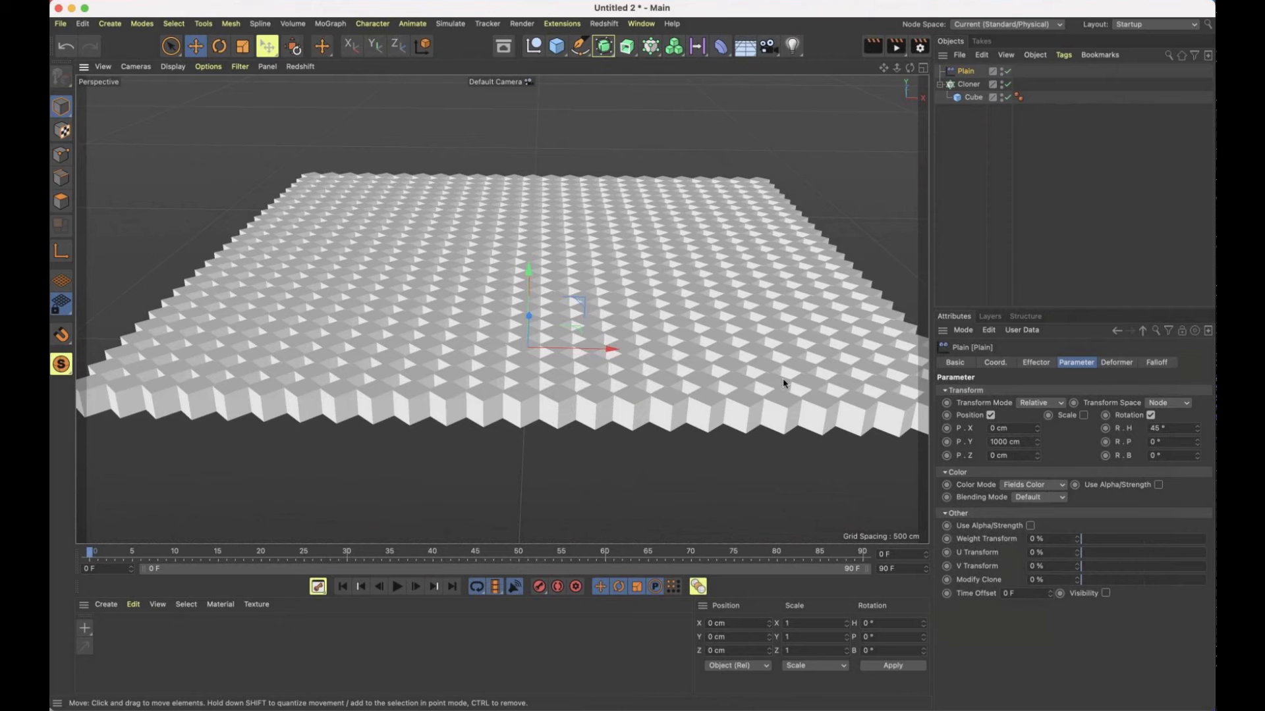
scroll(784, 383, "down", 2)
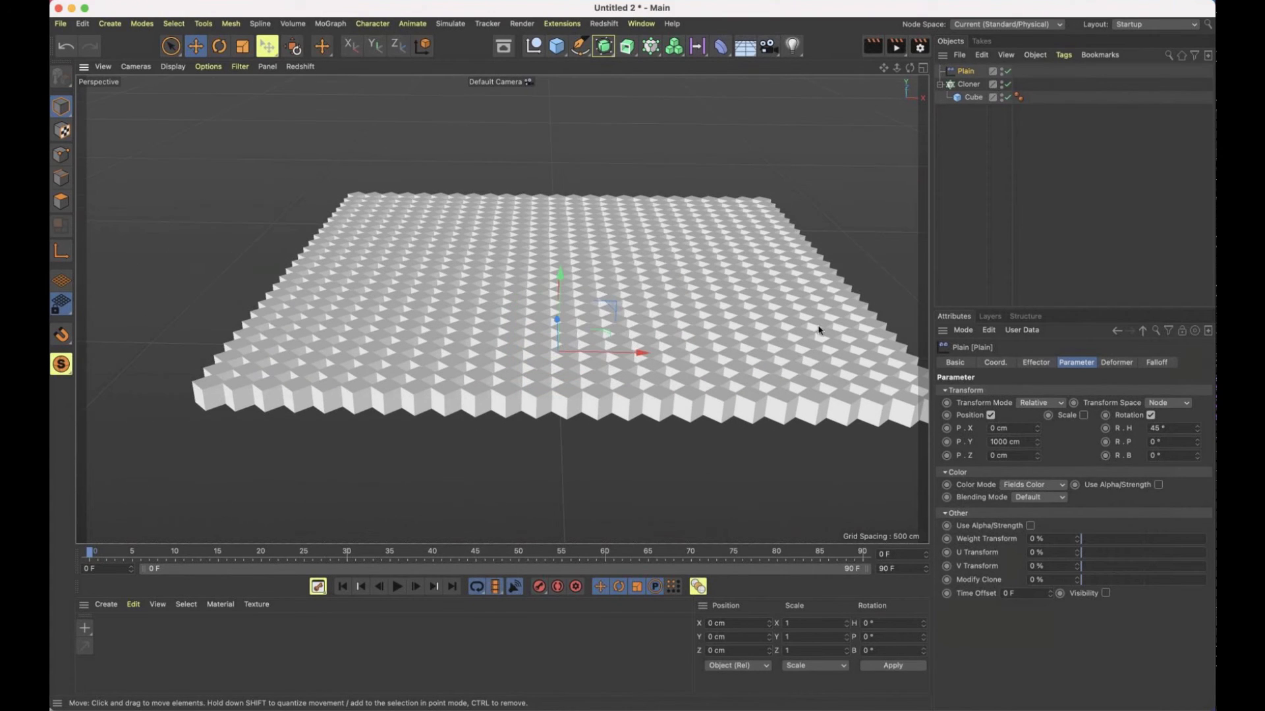
left_click_drag(887, 69, 853, 69)
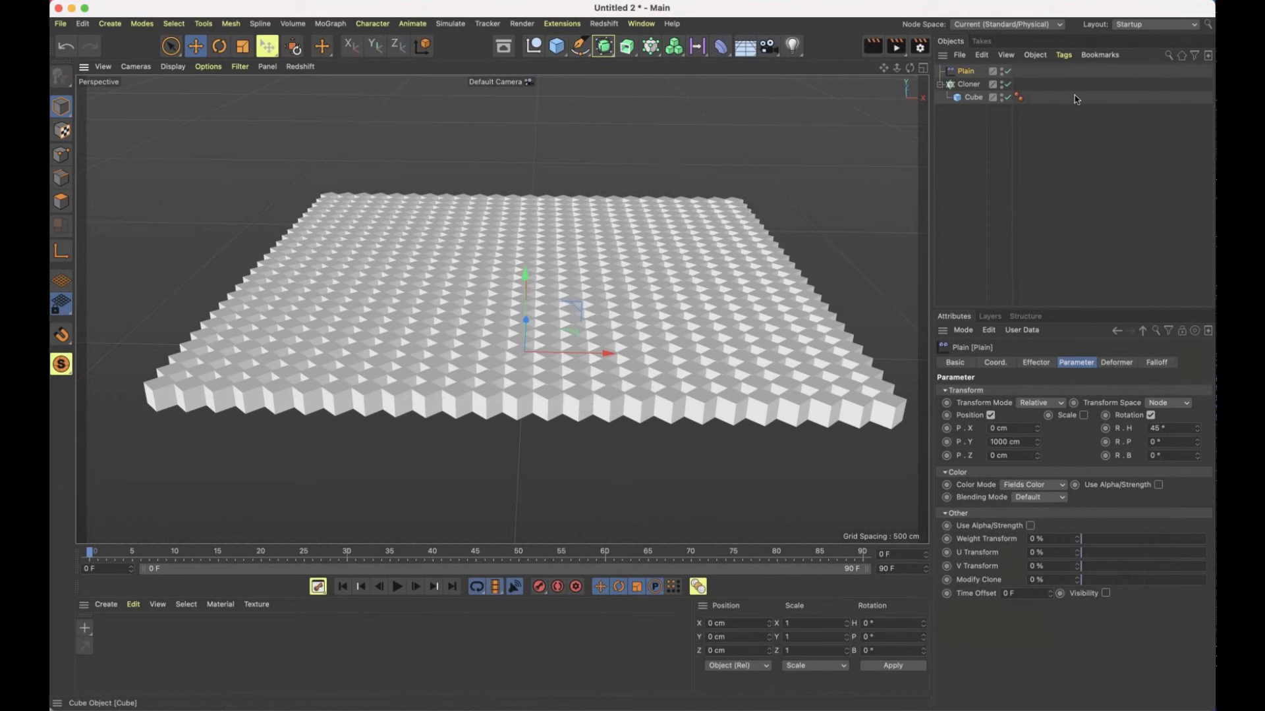
Review the available field types and add a Linear Field to the Plain effector's falloff
left_click(1159, 363)
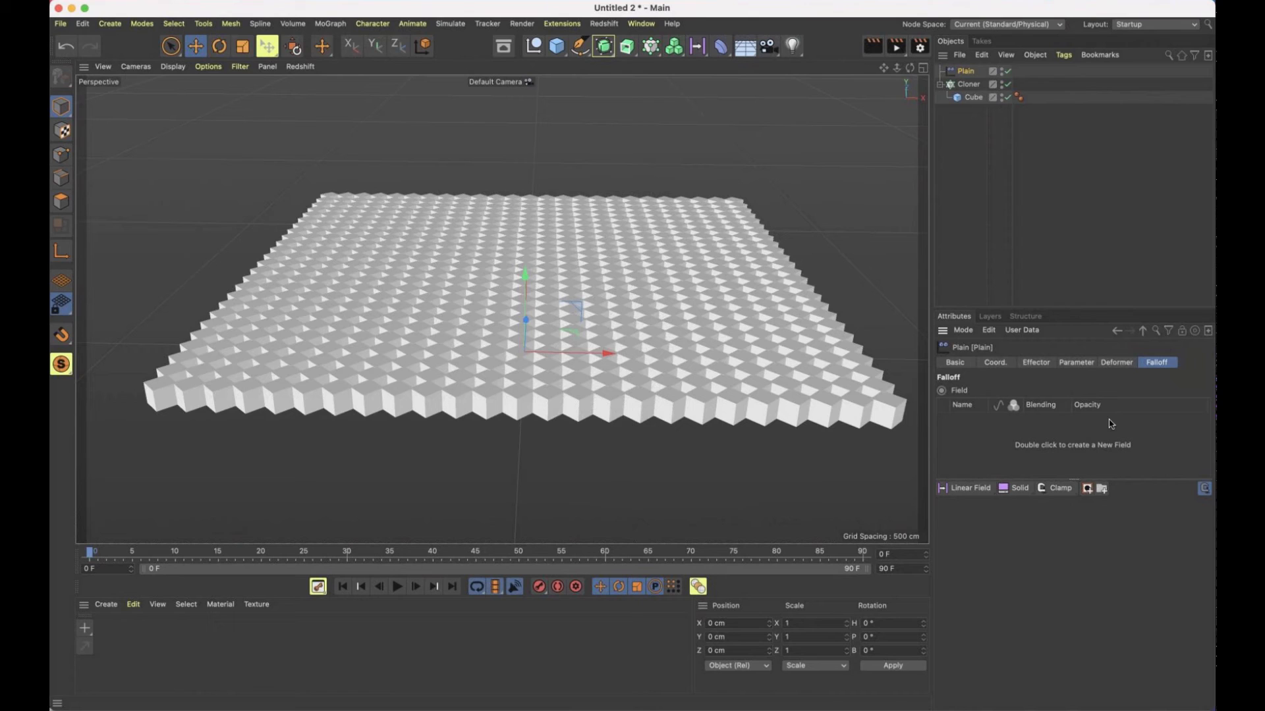
left_click(988, 497)
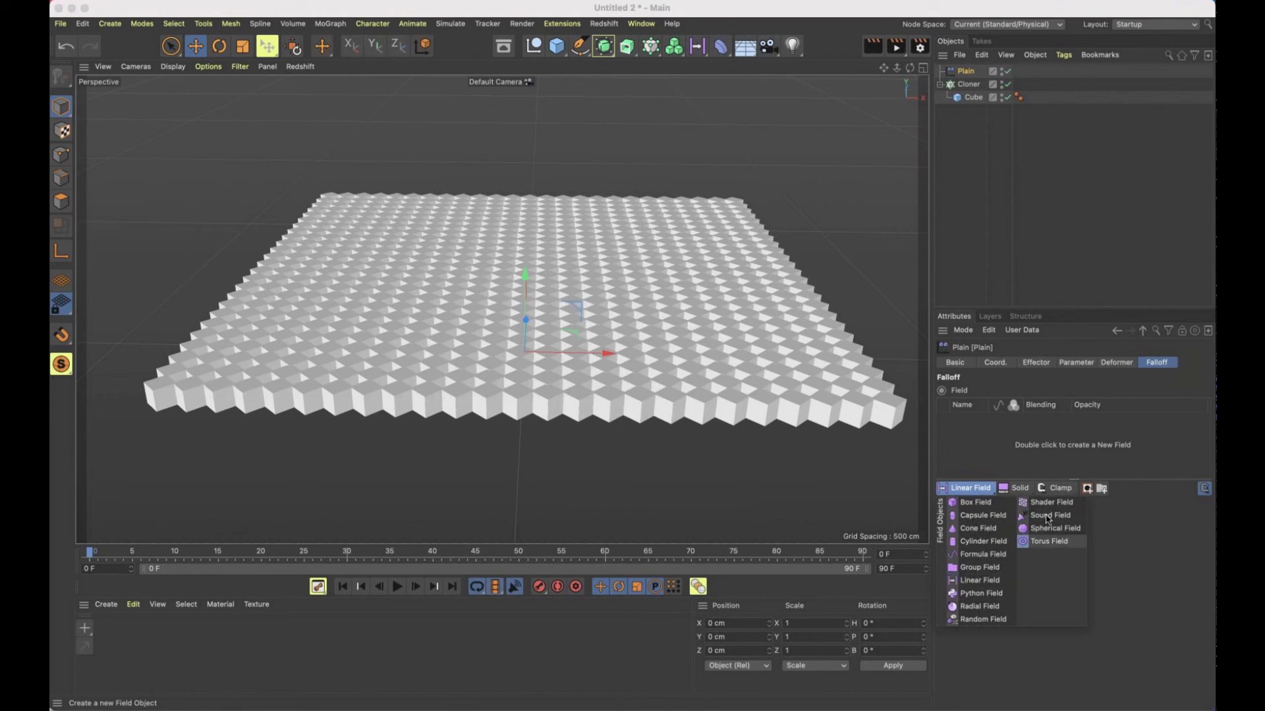
left_click(1107, 567)
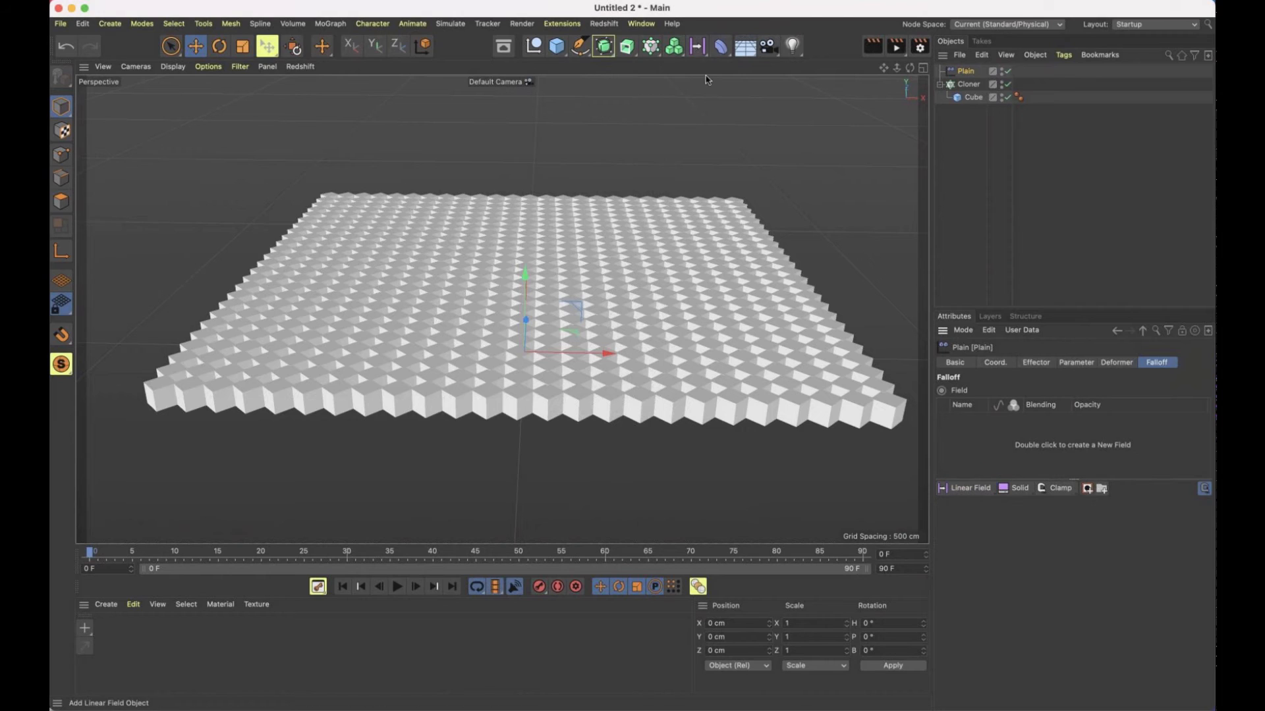
left_click(697, 45)
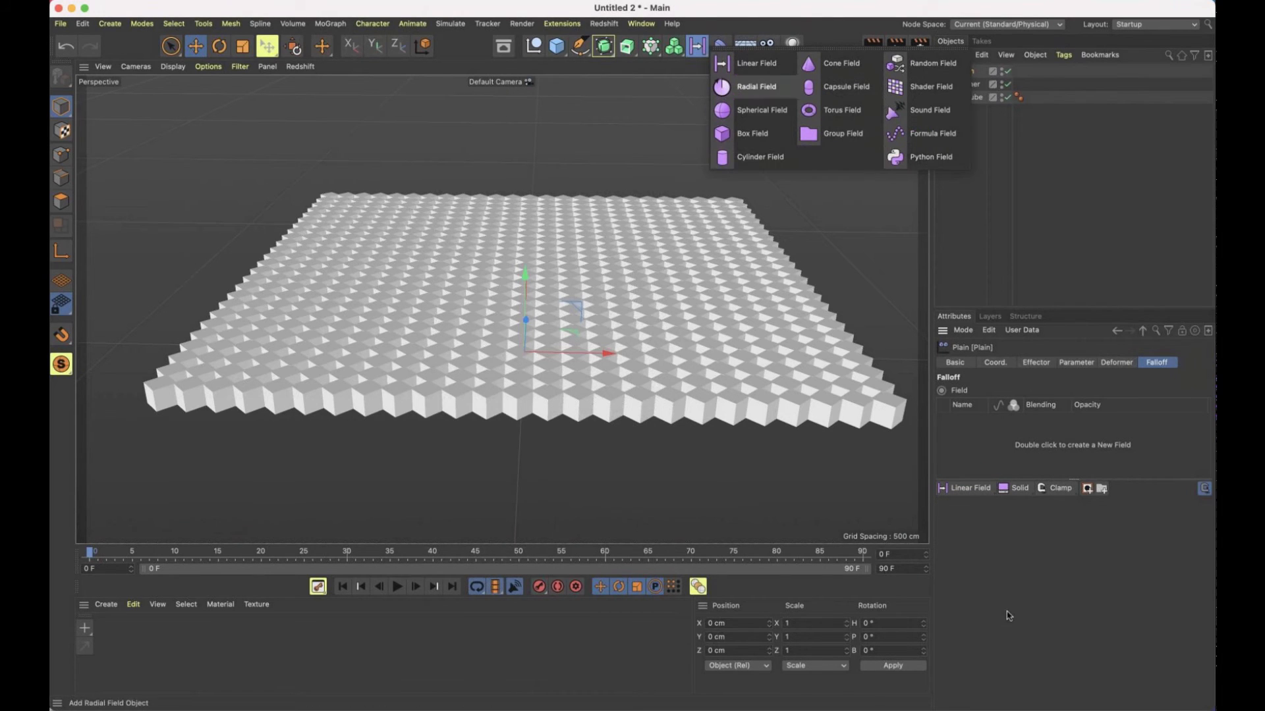
left_click(1009, 615)
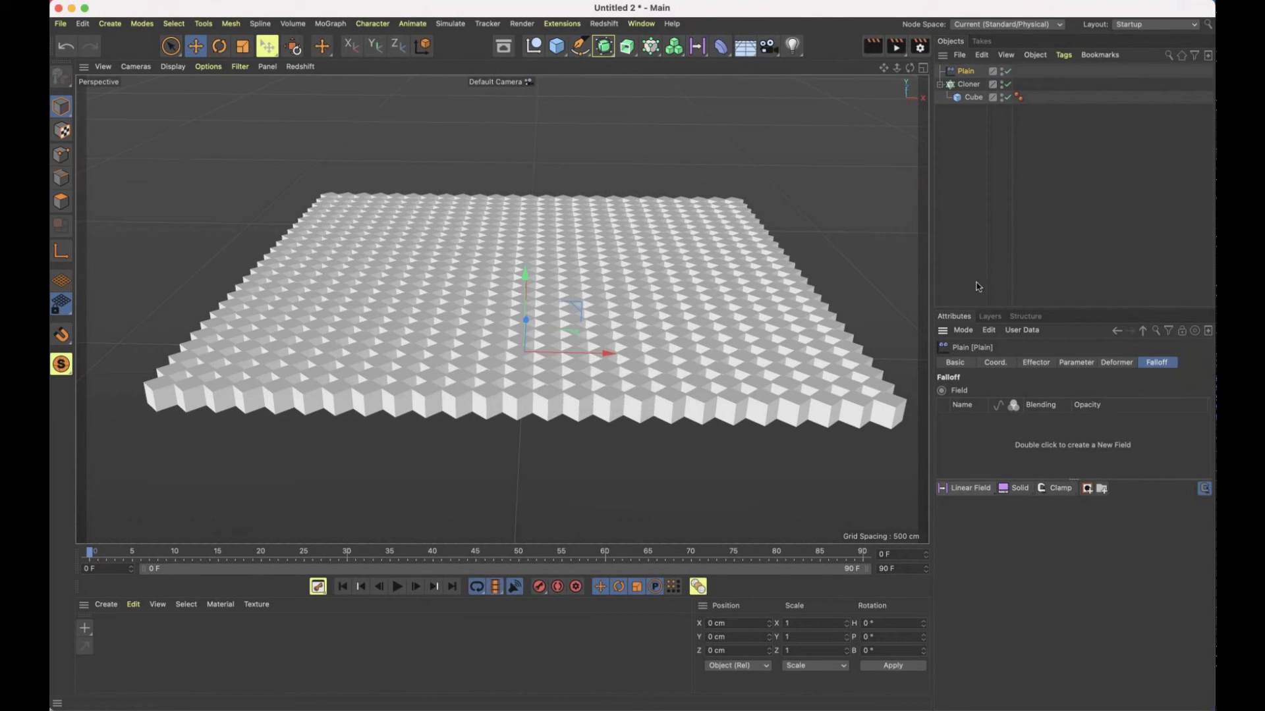
left_click(965, 491)
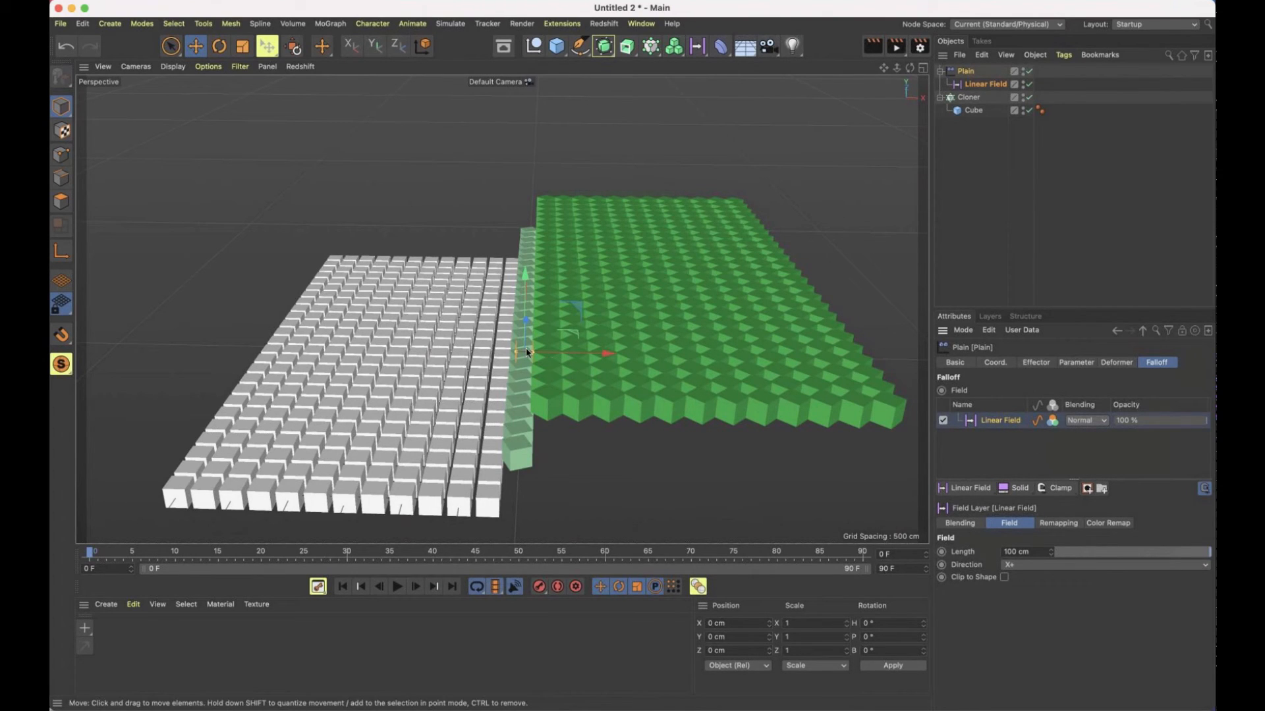
Inspect the Linear Field's two boundary planes and direction up close, relative to the affected and unaffected cubes
left_click_drag(506, 356, 428, 350, "alt")
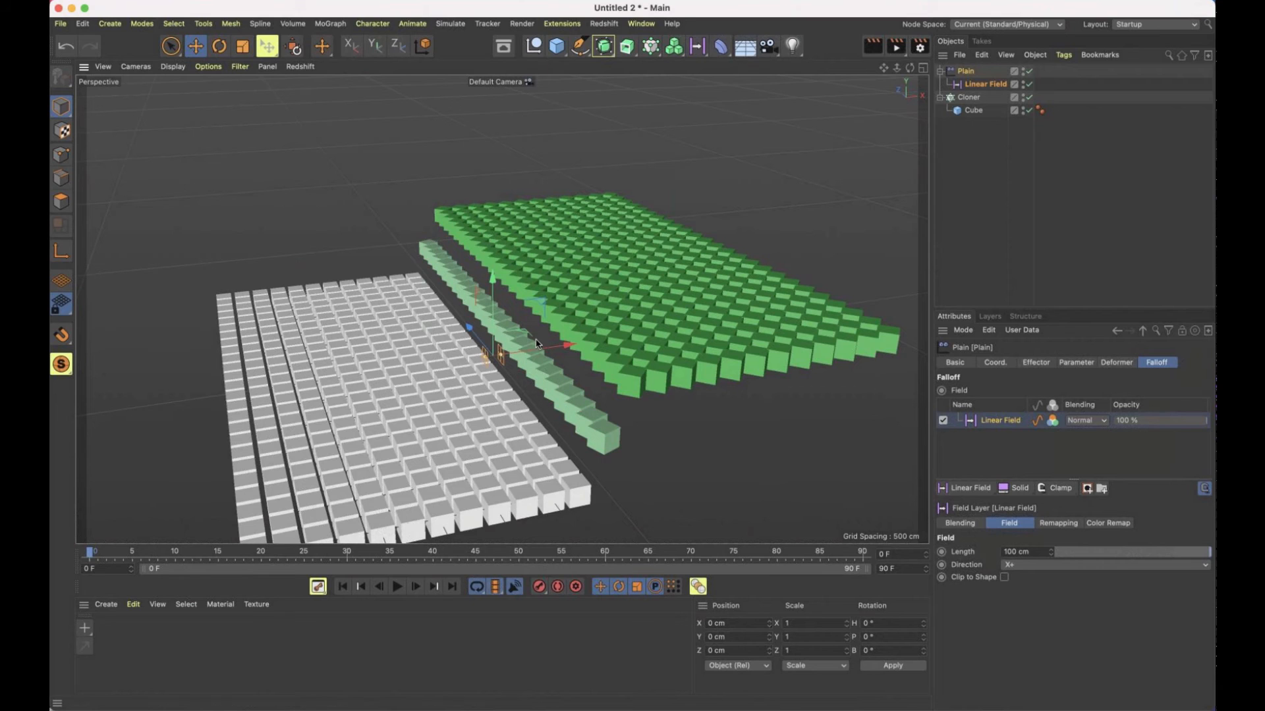
scroll(645, 342, "up", 3)
scroll(644, 342, "up", 10)
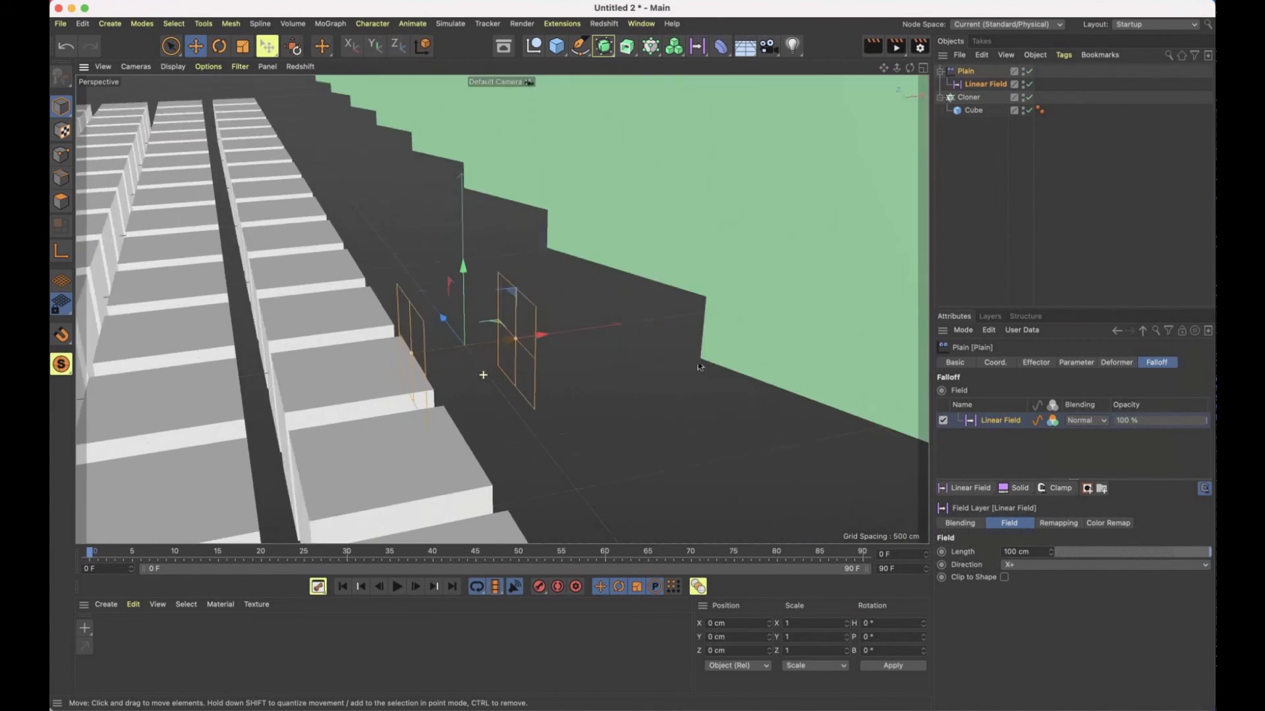
mouse_move(552, 315)
left_mouse_down("alt")
mouse_move(434, 266)
mouse_move(388, 300)
mouse_move(643, 263)
mouse_move(593, 268)
mouse_move(652, 275)
left_mouse_up("alt")
left_click(814, 282)
left_click_drag(560, 280, 602, 291, "alt")
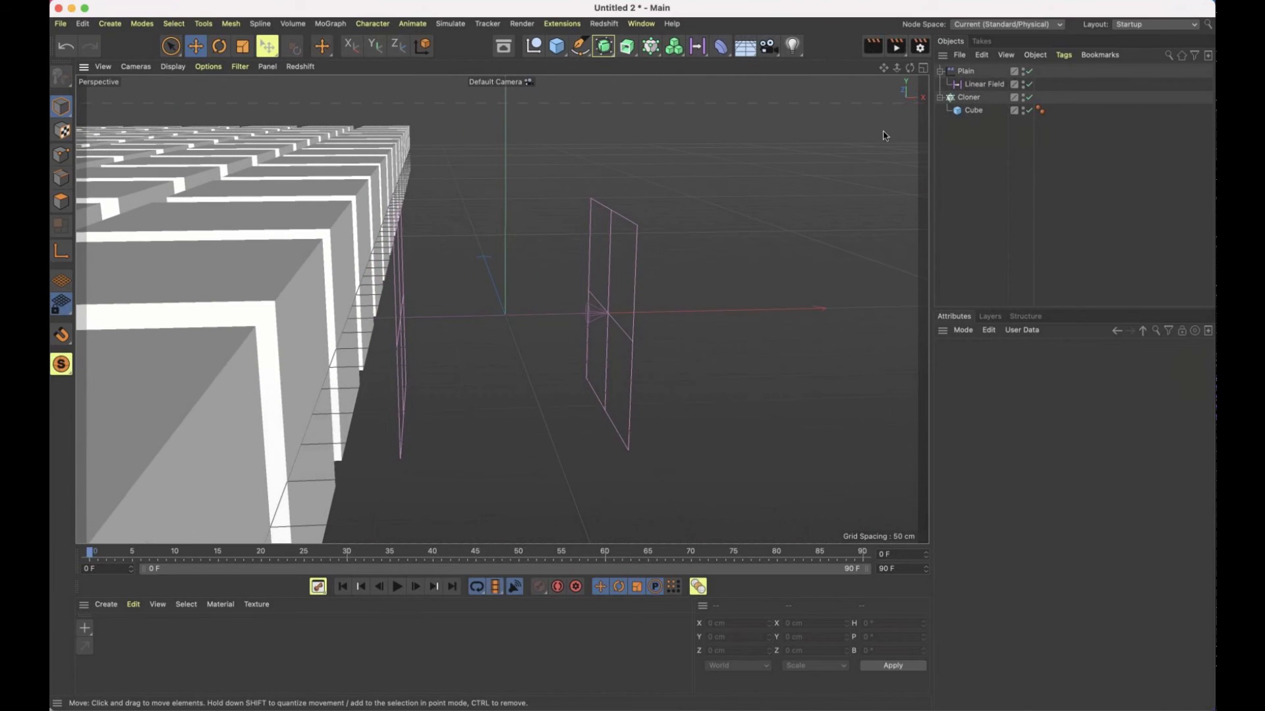
left_click(982, 85)
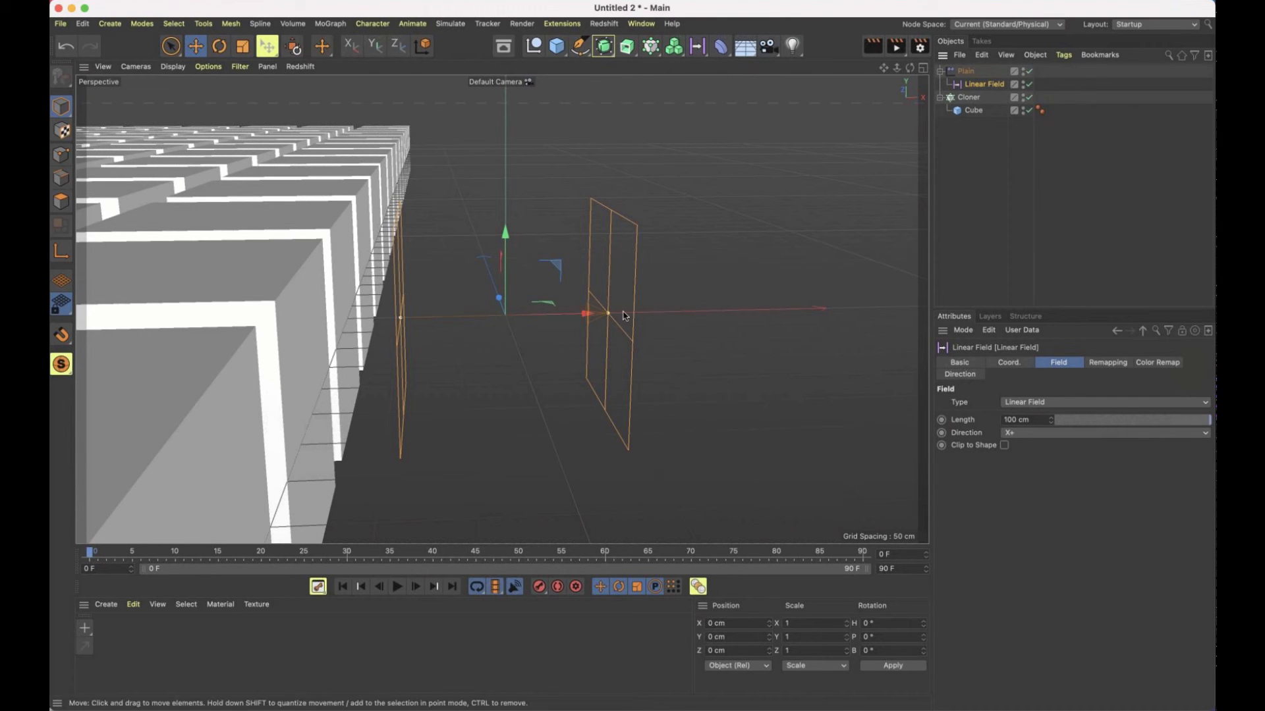
left_click_drag(400, 322, 422, 234, "alt")
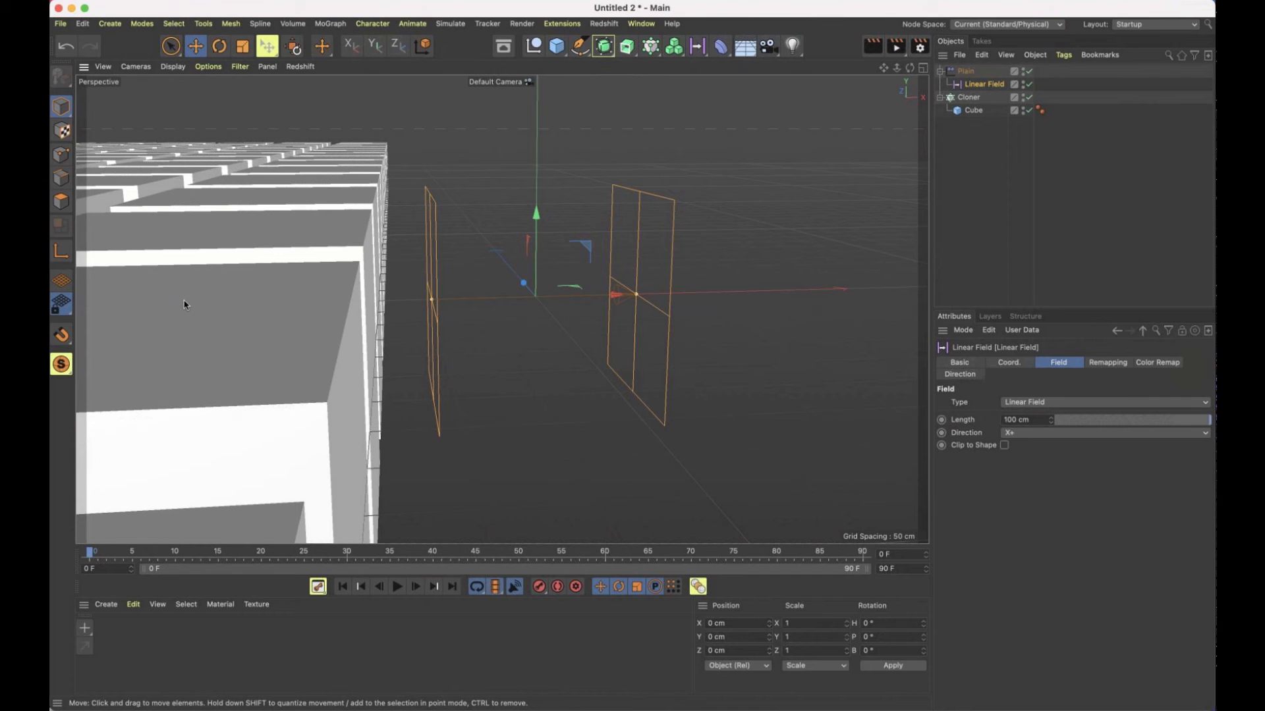
Widen the Linear Field along X to a length of about 950 cm so its falloff spans several rows of cubes
left_click_drag(579, 270, 258, 436, "alt")
scroll(452, 294, "down", 1)
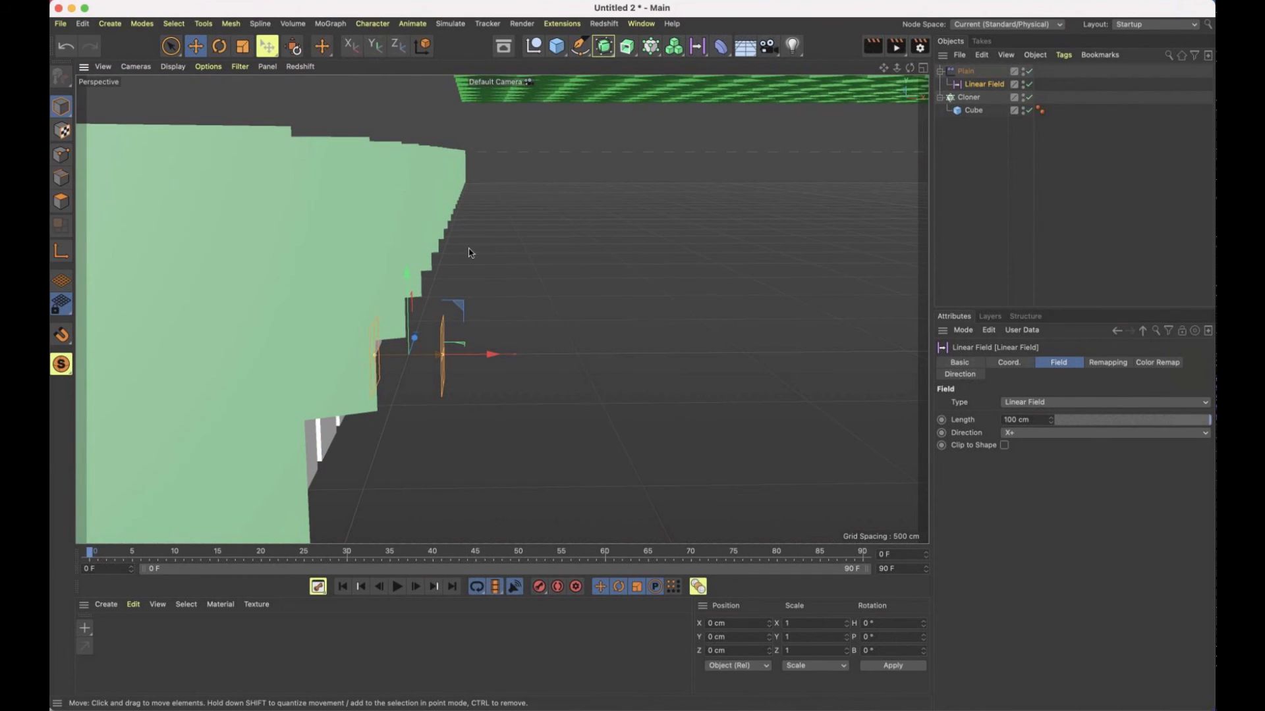
left_click_drag(469, 252, 373, 284, "alt")
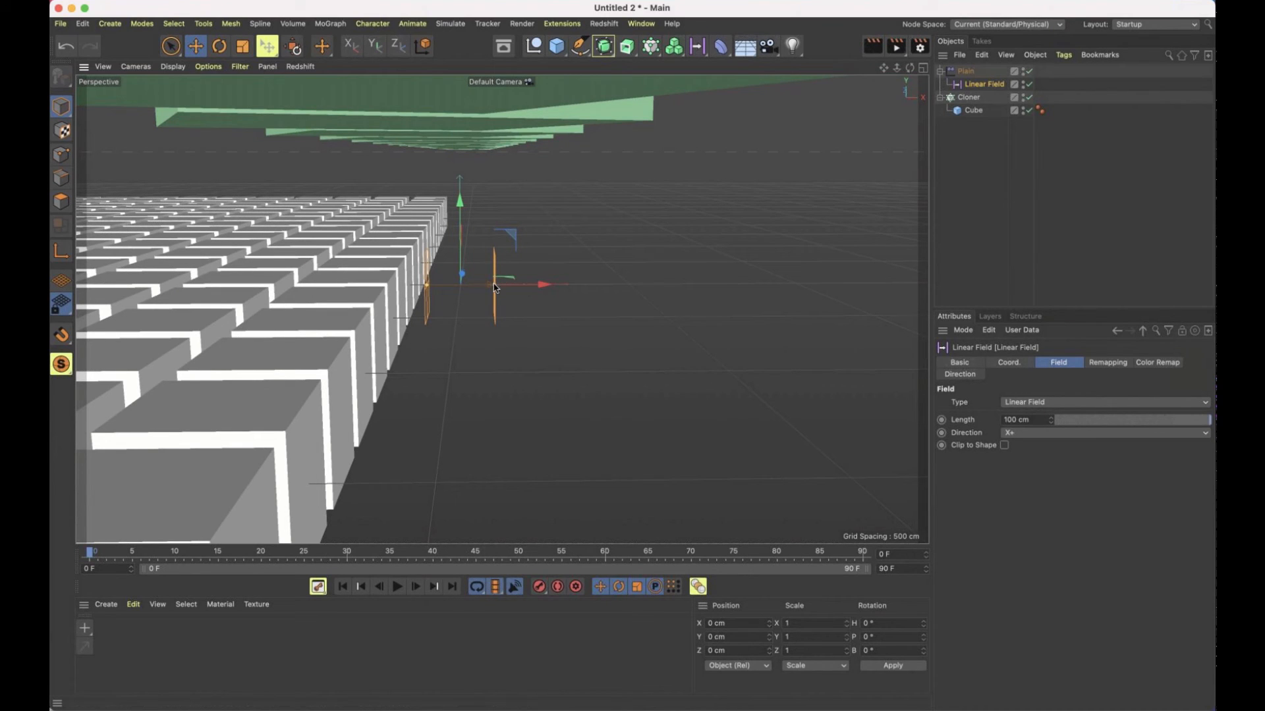
left_click_drag(495, 287, 776, 294)
scroll(724, 299, "down", 6)
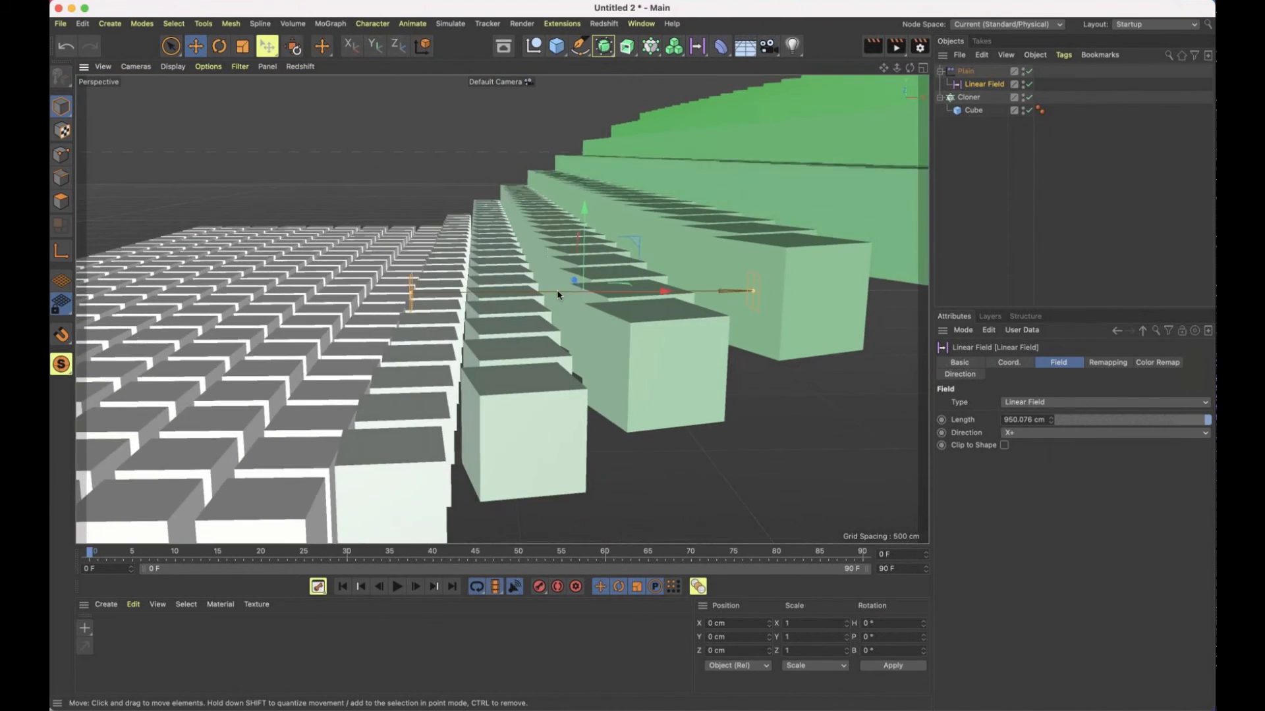
Move the Linear Field back and forth across the grid, placing it at X about 282 cm with a length of about 697 cm
left_click_drag(548, 251, 277, 253, "alt")
scroll(591, 298, "down", 8)
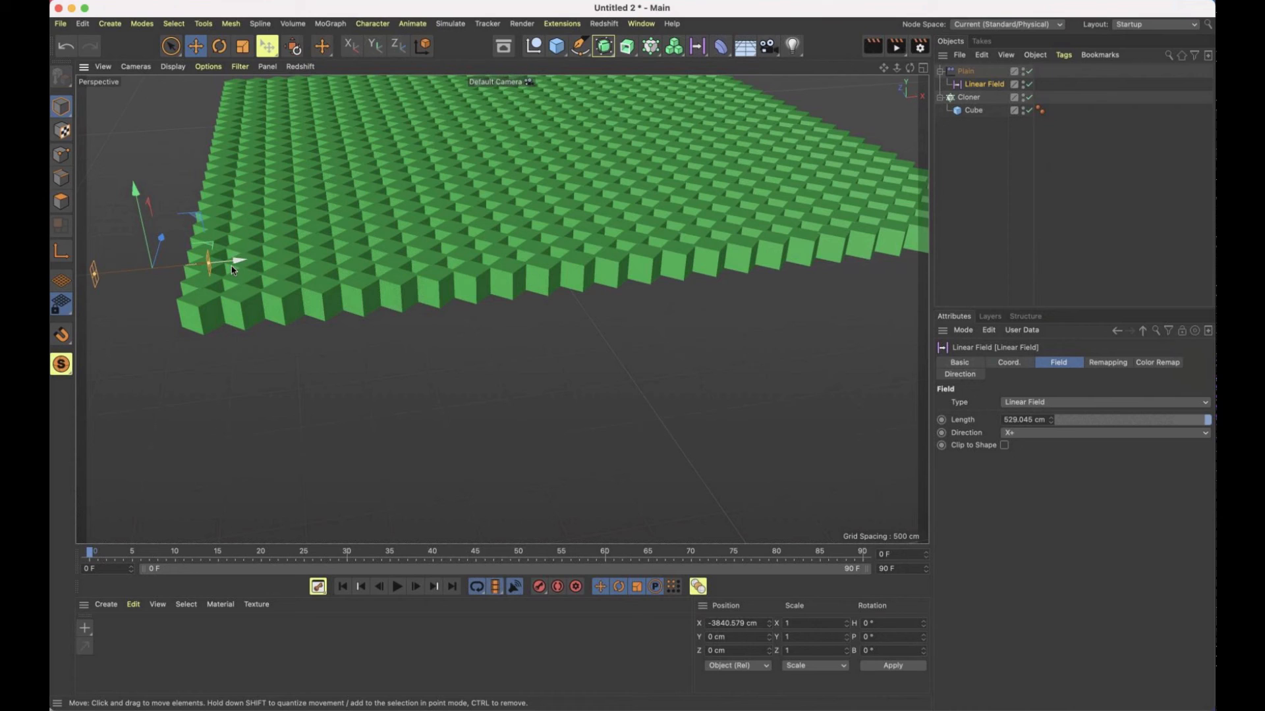
mouse_move(237, 260)
left_mouse_down()
mouse_move(887, 205)
mouse_move(583, 210)
mouse_move(413, 235)
mouse_move(511, 232)
mouse_move(631, 353)
mouse_move(669, 254)
mouse_move(283, 257)
mouse_move(635, 358)
mouse_move(725, 262)
mouse_move(403, 298)
mouse_move(624, 278)
mouse_move(626, 346)
mouse_move(666, 325)
mouse_move(706, 335)
mouse_move(655, 317)
mouse_move(689, 278)
left_mouse_up()
left_click_drag(629, 278, 737, 237, "alt")
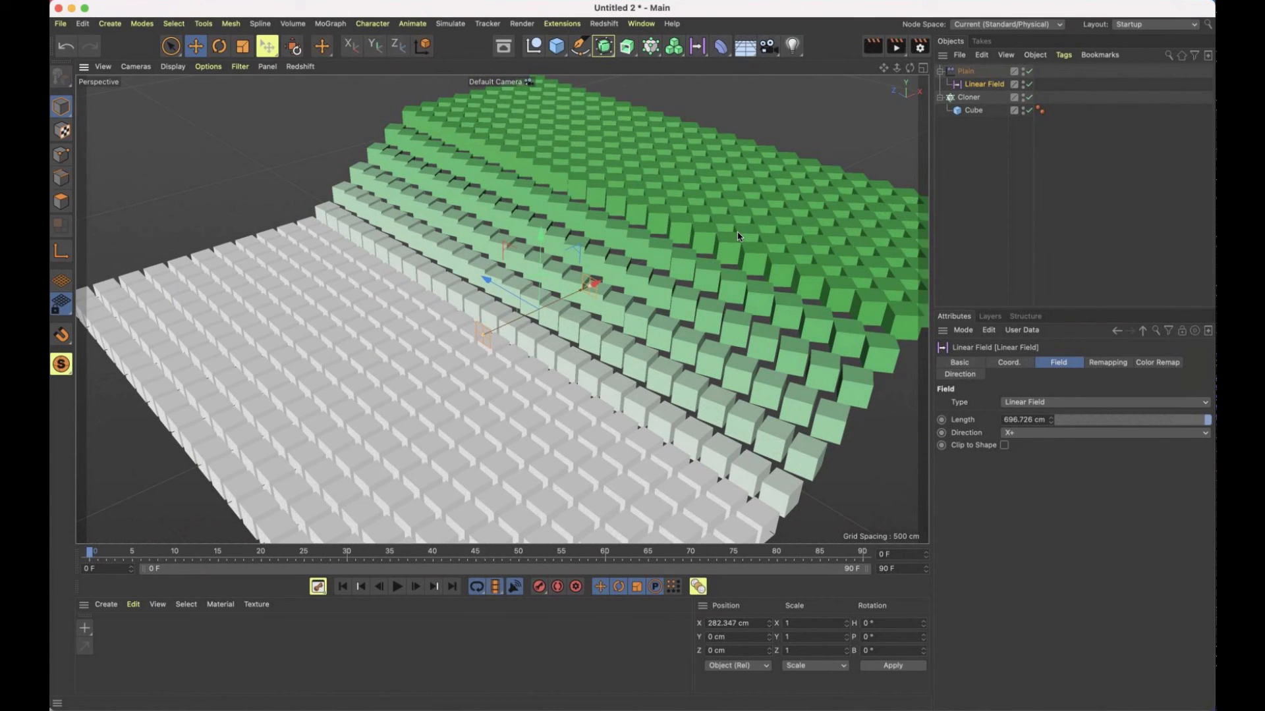
Stretch the Cloner's source cube to a Y size of about 624 cm
left_click(967, 97)
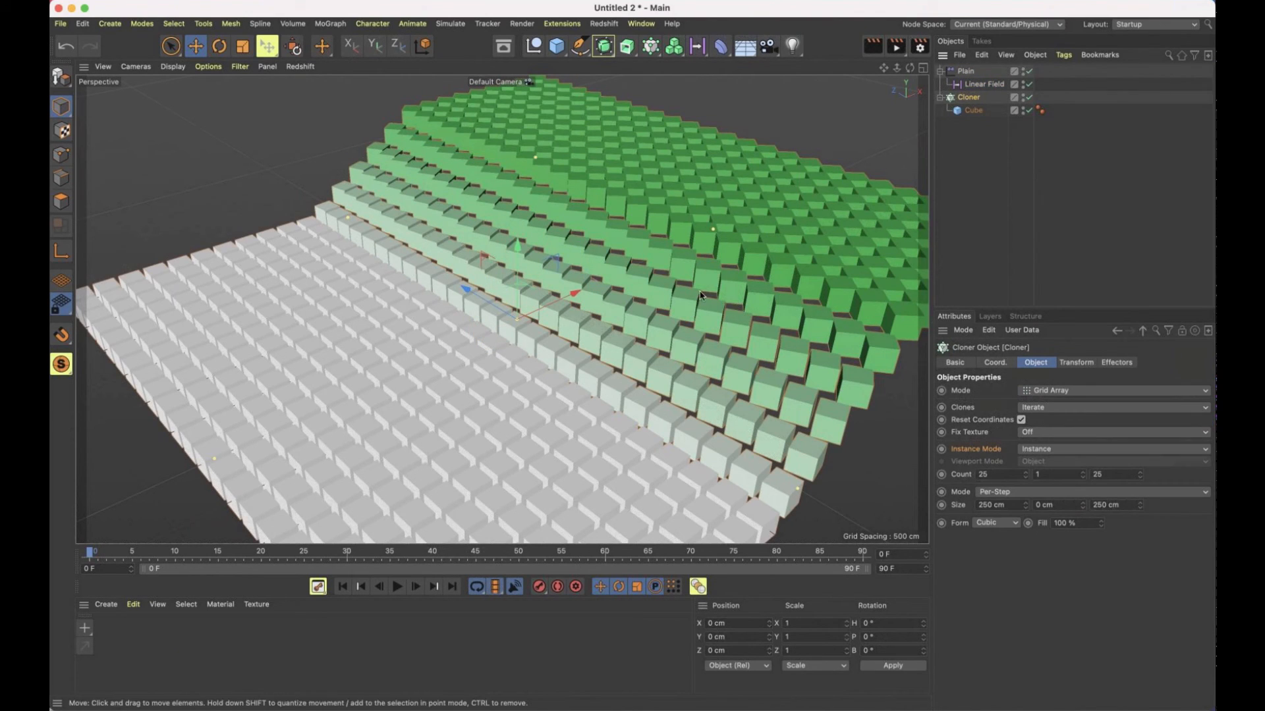
left_click_drag(700, 295, 648, 277, "alt")
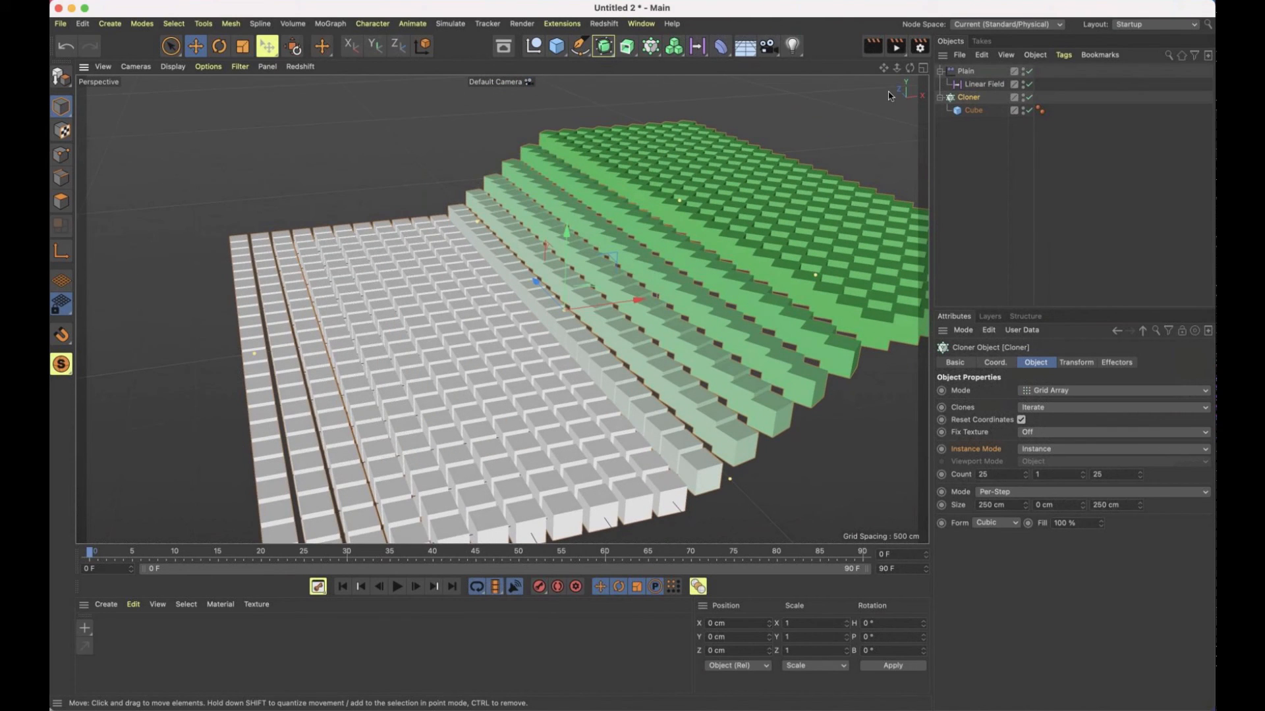
left_click(973, 110)
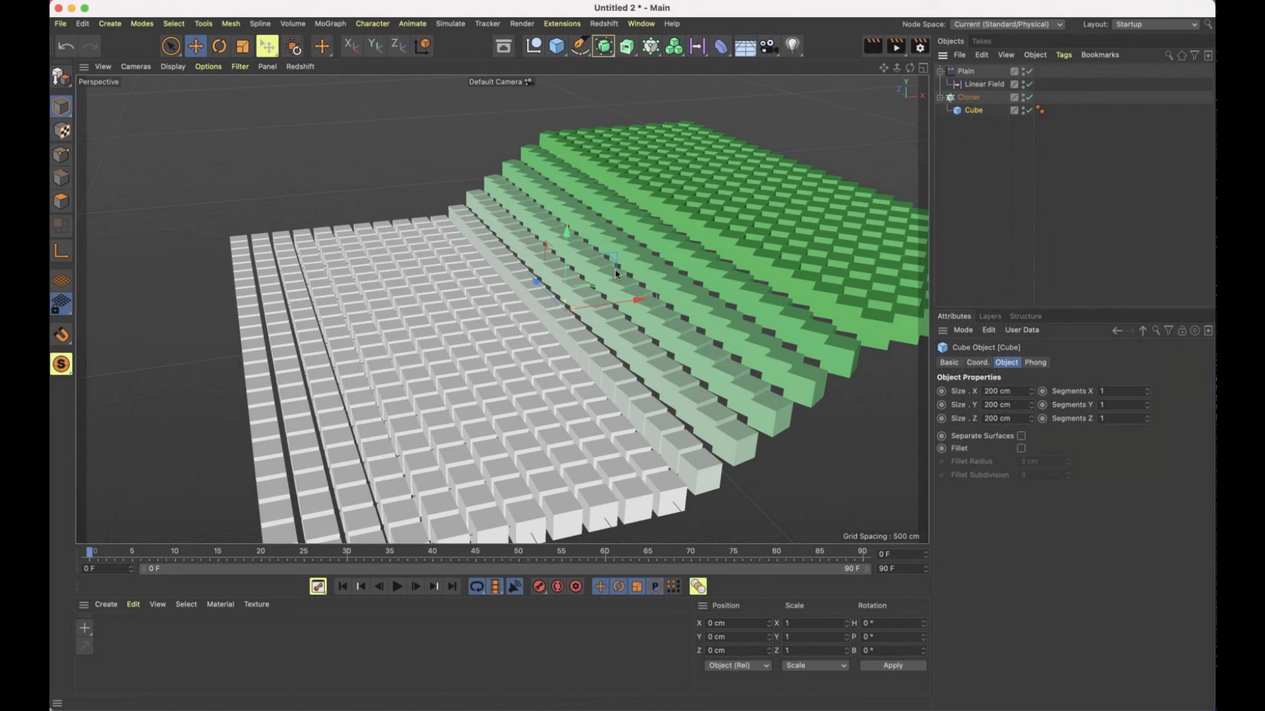
left_click_drag(566, 302, 565, 274)
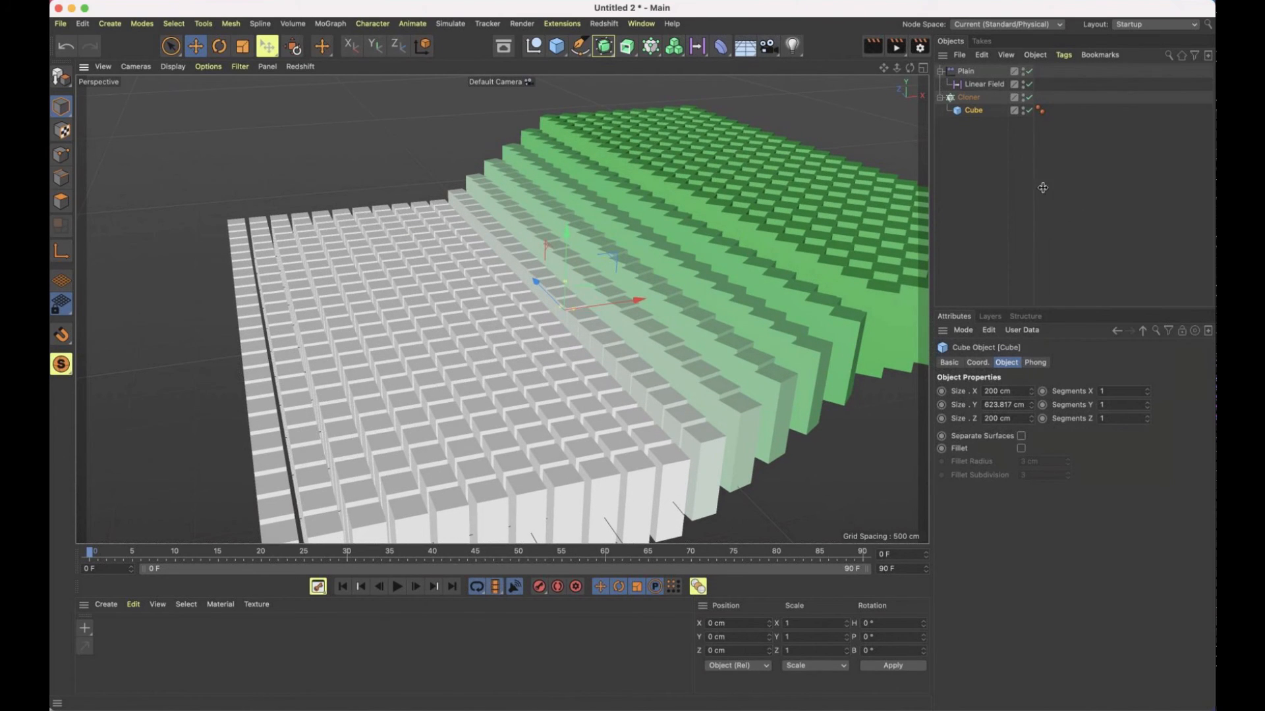
Set the Cloner's grid count to 30 by 1 by 30
left_click(973, 99)
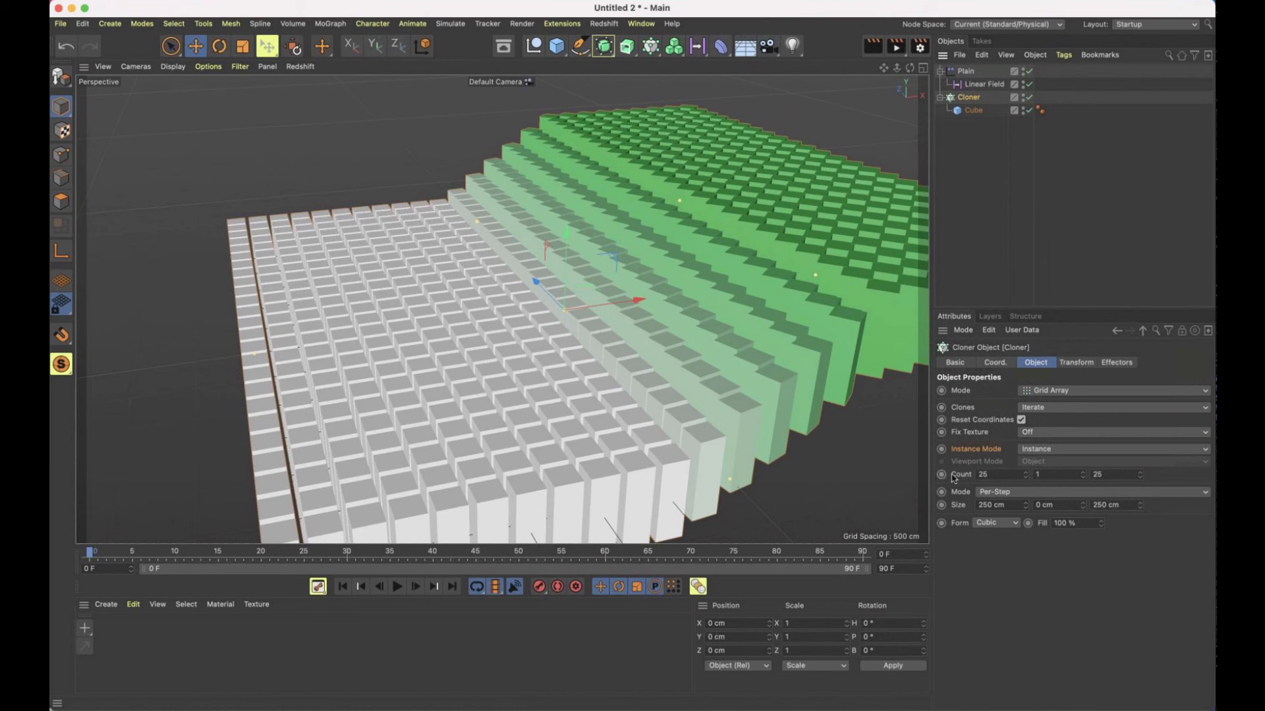
left_click_drag(989, 475, 928, 475)
type("30")
key("Tab")
key("Tab")
key("Return")
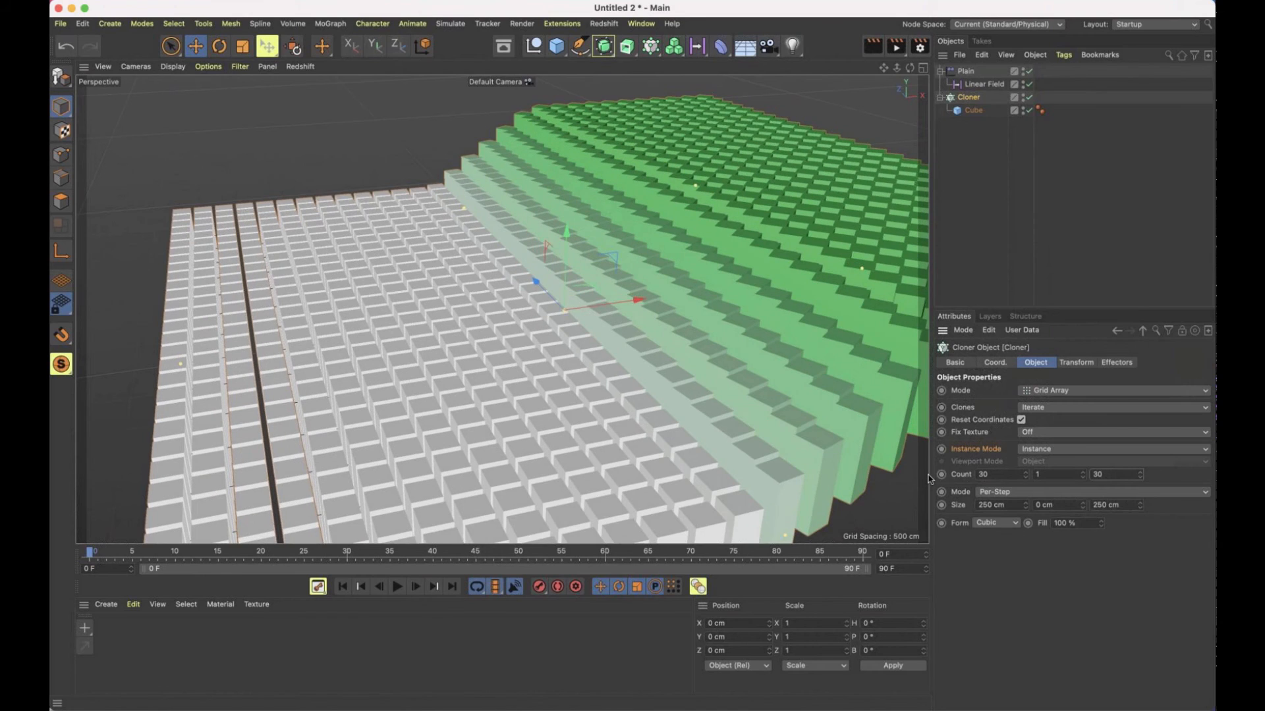
Set the Plain effector's pitch rotation to 45°, alongside the existing heading rotation
left_click(966, 71)
mouse_move(719, 273)
left_mouse_down("alt")
mouse_move(709, 274)
mouse_move(730, 274)
mouse_move(705, 272)
left_mouse_up("alt")
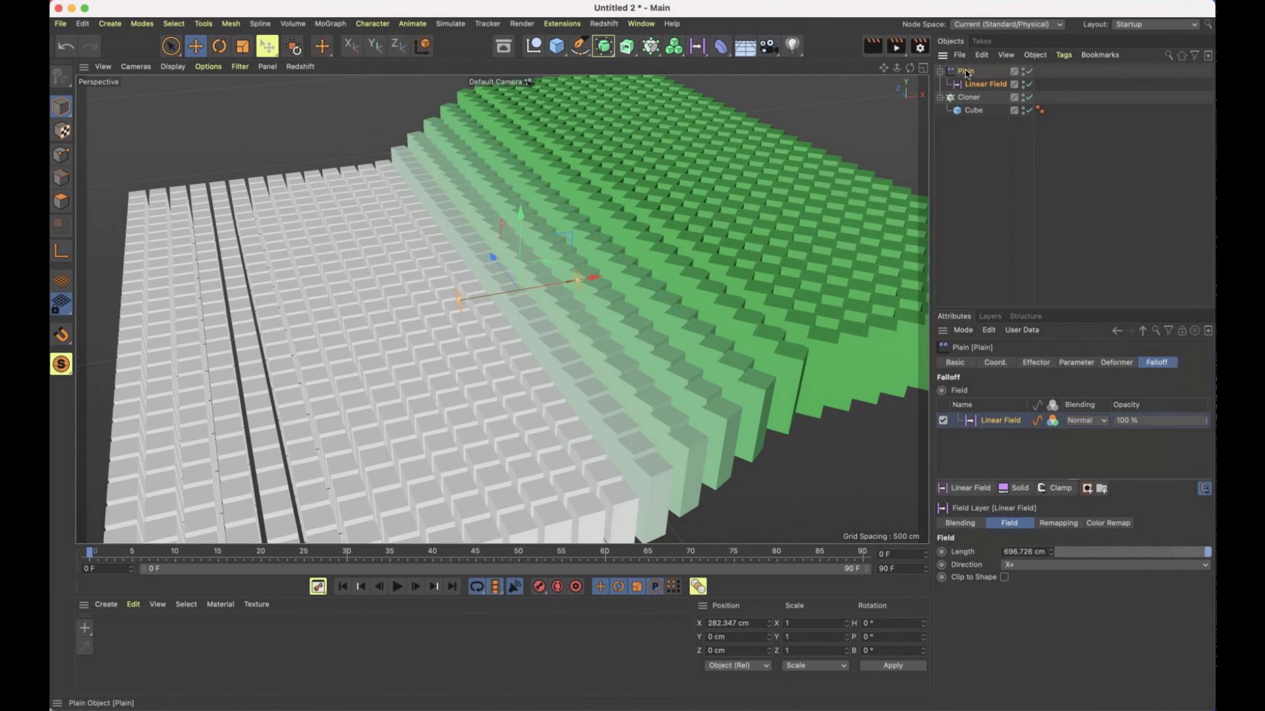
left_click(966, 71)
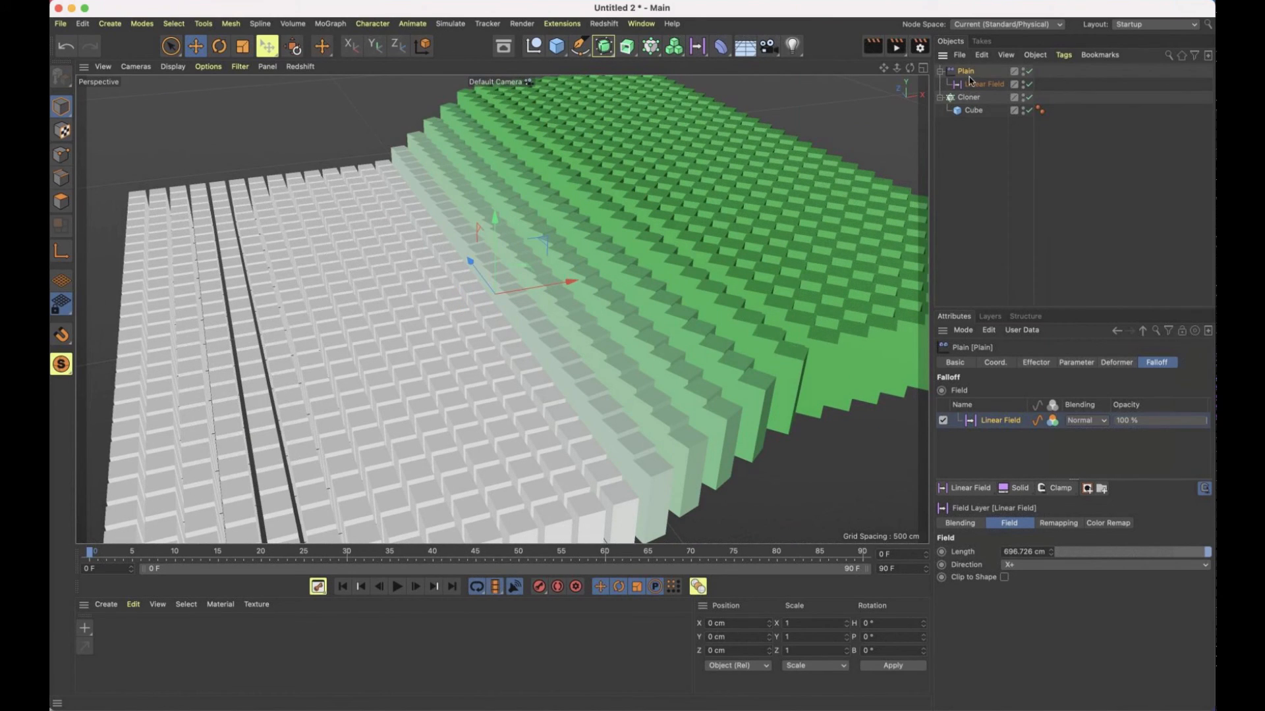
left_click(1044, 363)
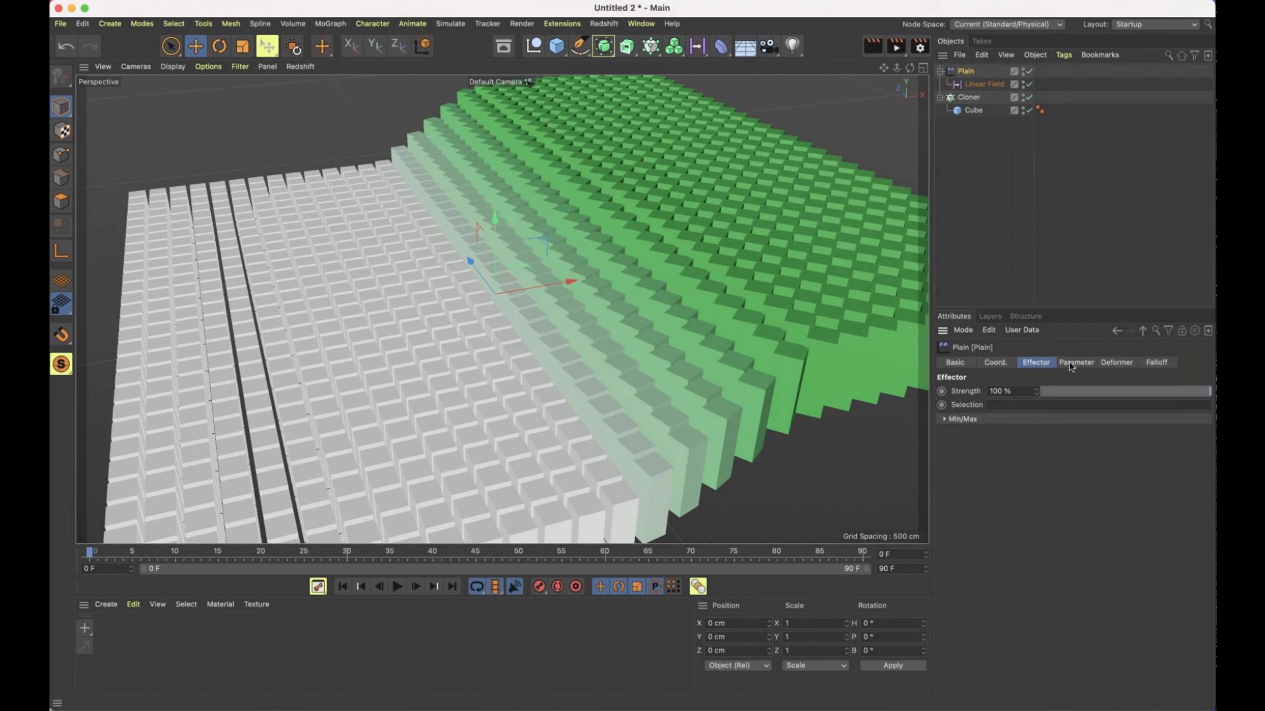
left_click(1072, 364)
left_click_drag(959, 442, 962, 447)
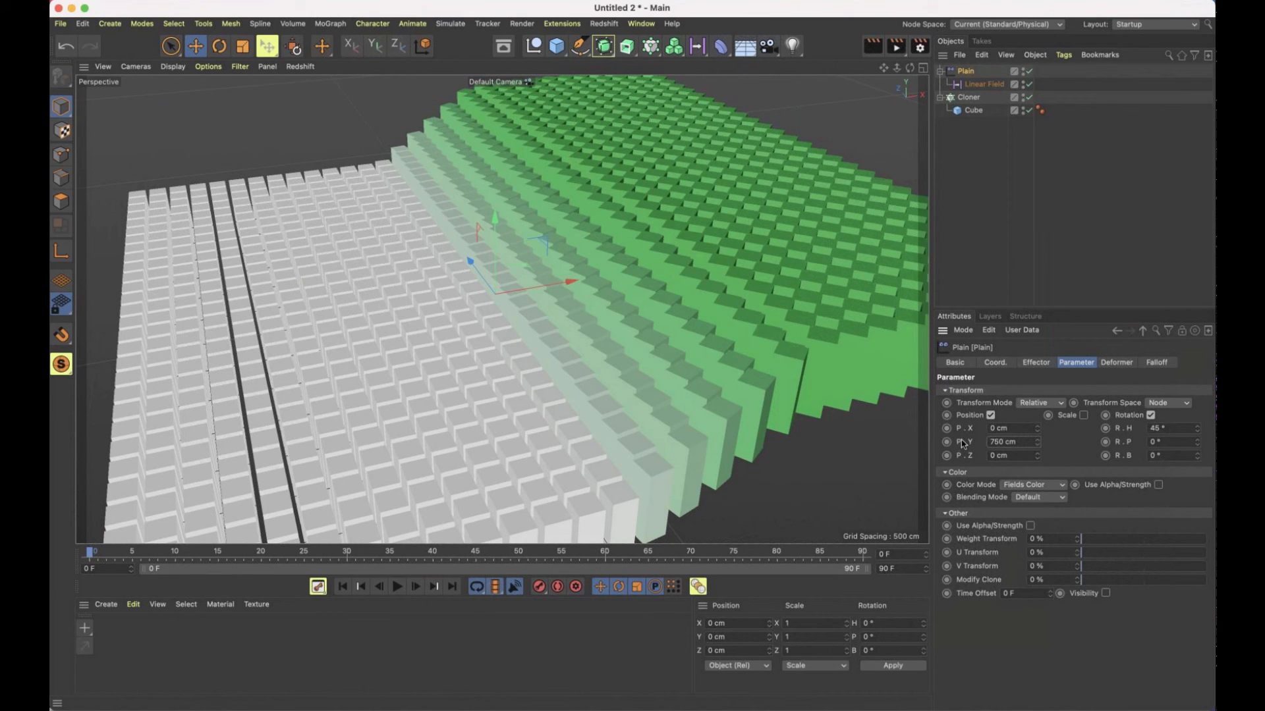
left_click(1156, 428)
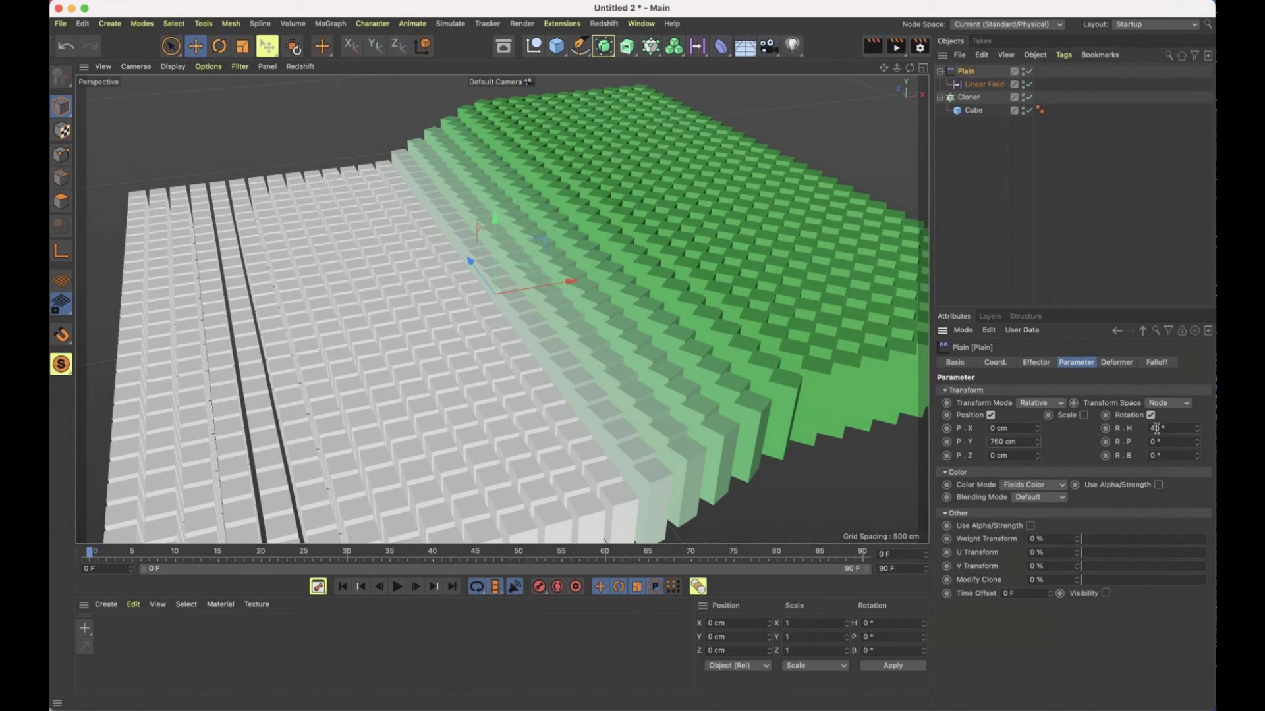
left_click(1118, 441)
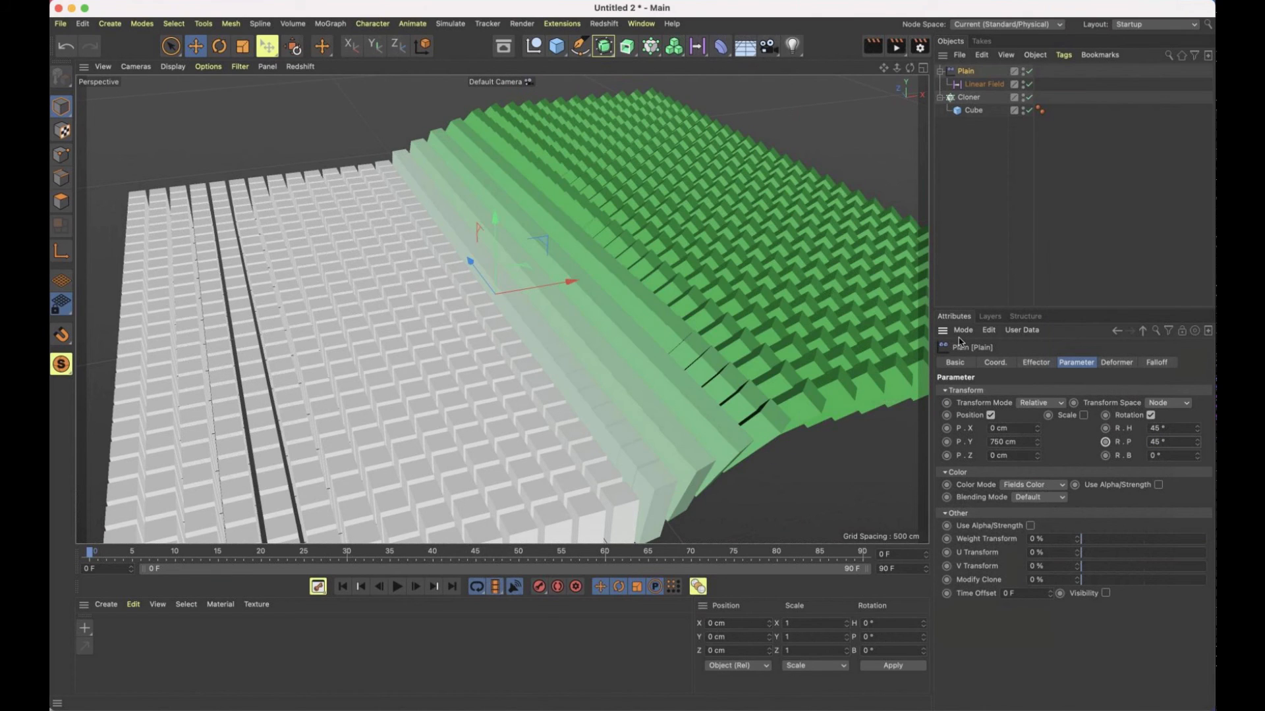
Lengthen the Linear Field to about 1166 cm and move it to X about 507 cm
left_click_drag(828, 316, 731, 306, "alt")
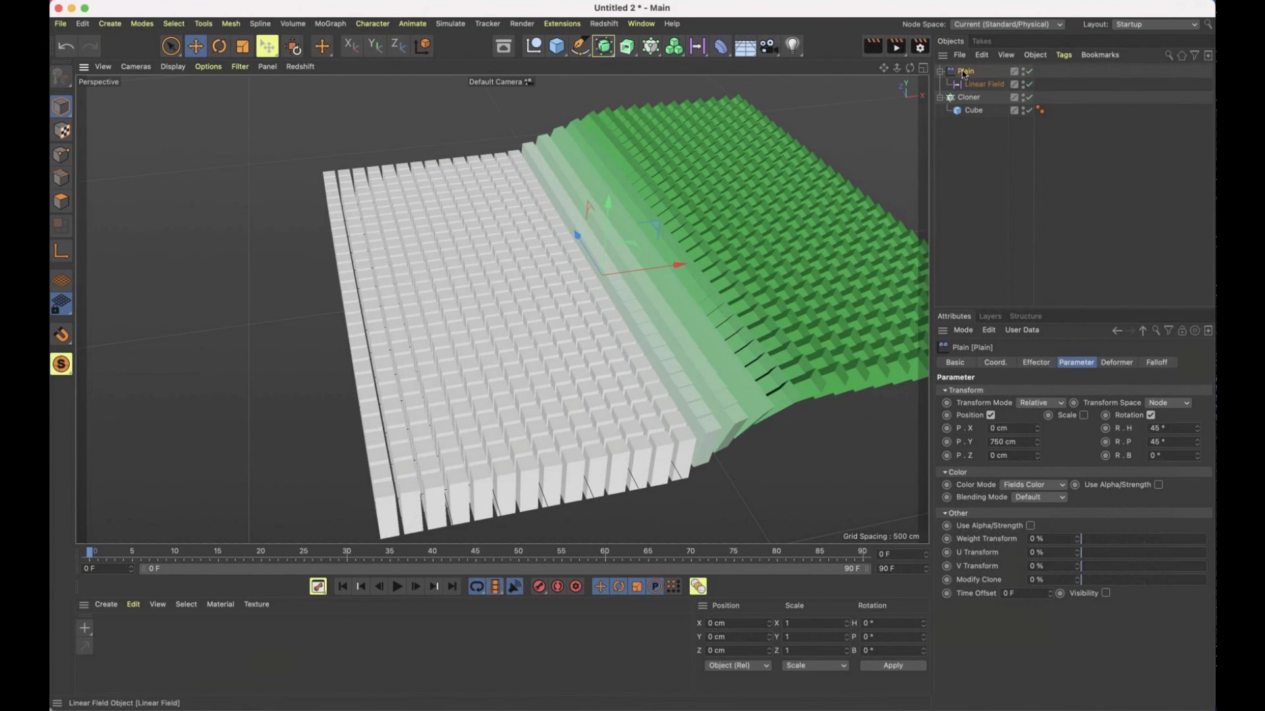
left_click(977, 83)
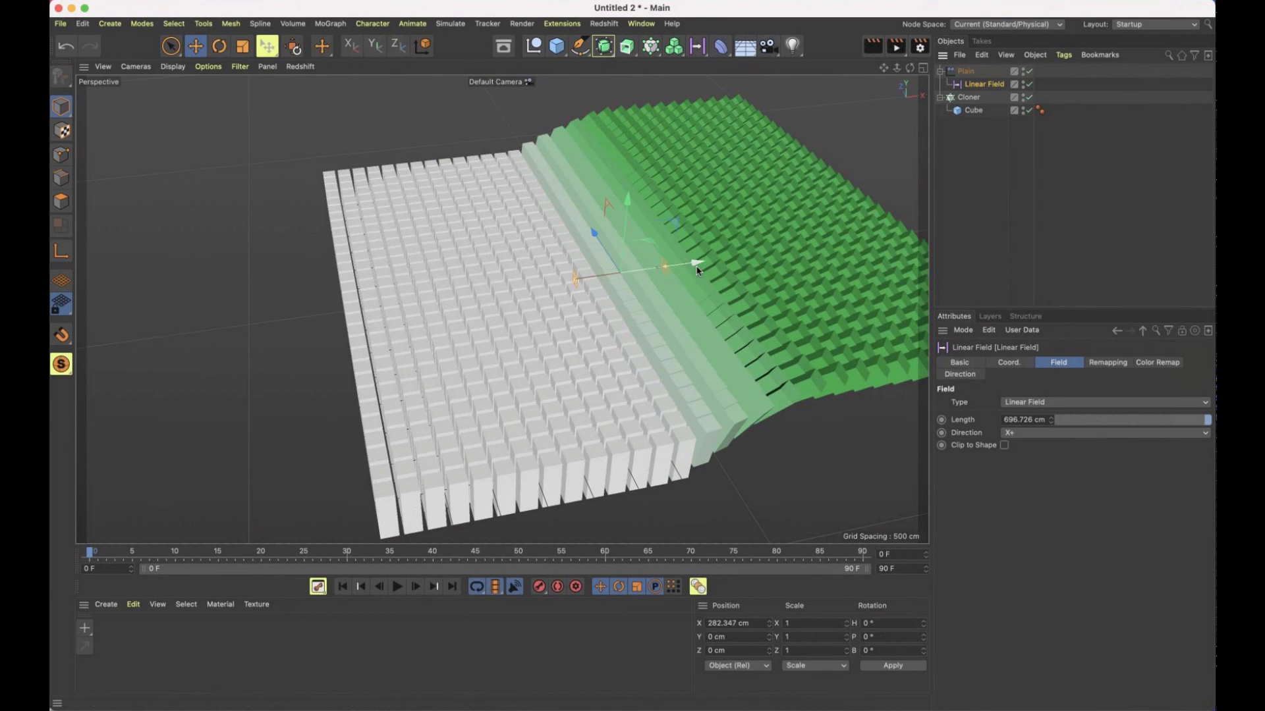
mouse_move(657, 275)
left_mouse_down()
mouse_move(369, 303)
mouse_move(814, 310)
mouse_move(652, 310)
mouse_move(671, 283)
mouse_move(660, 266)
mouse_move(687, 263)
mouse_move(673, 272)
left_mouse_up()
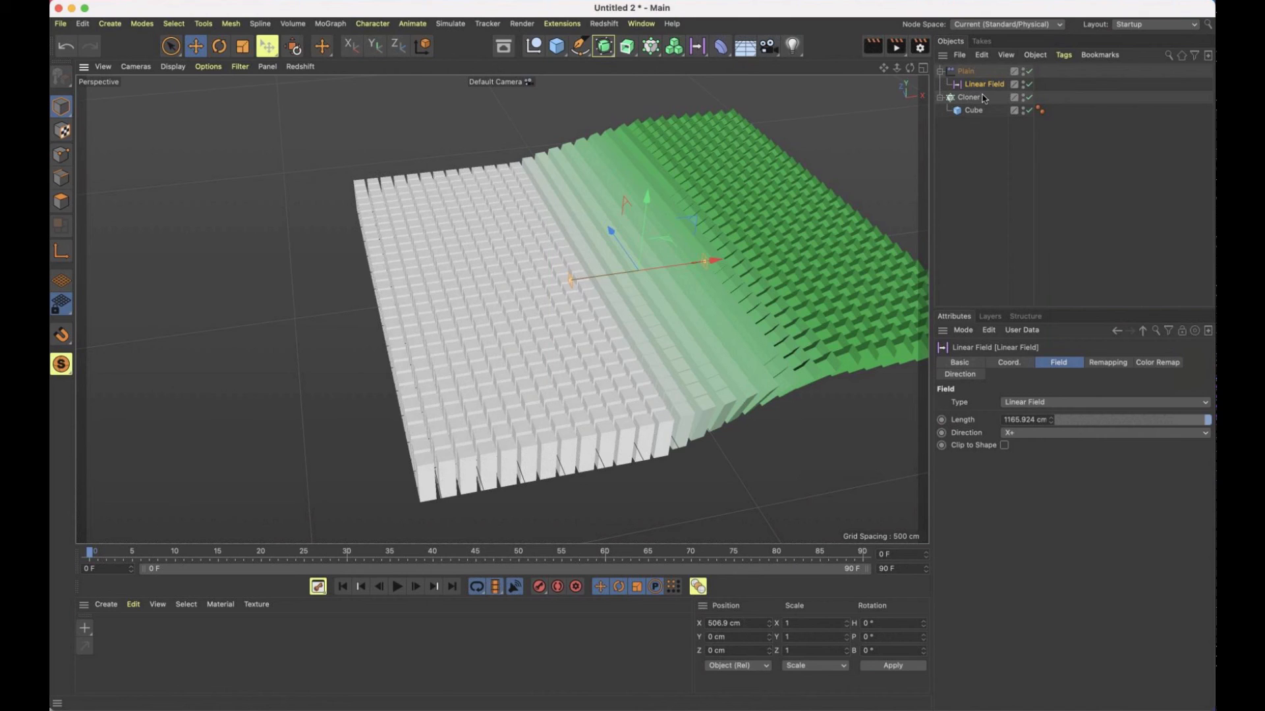
Add a Spherical Field about 2496 cm in size to the Plain effector's falloff and place it over the white cubes
left_click(968, 72)
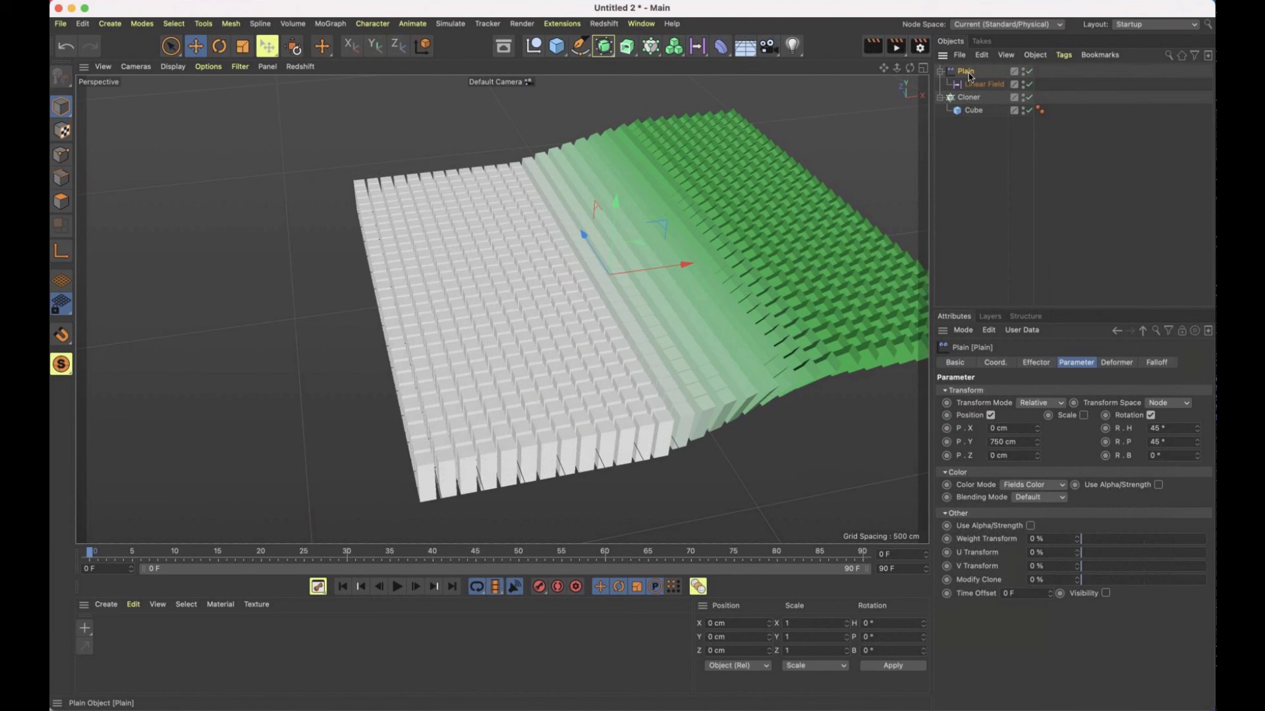
left_click(1158, 365)
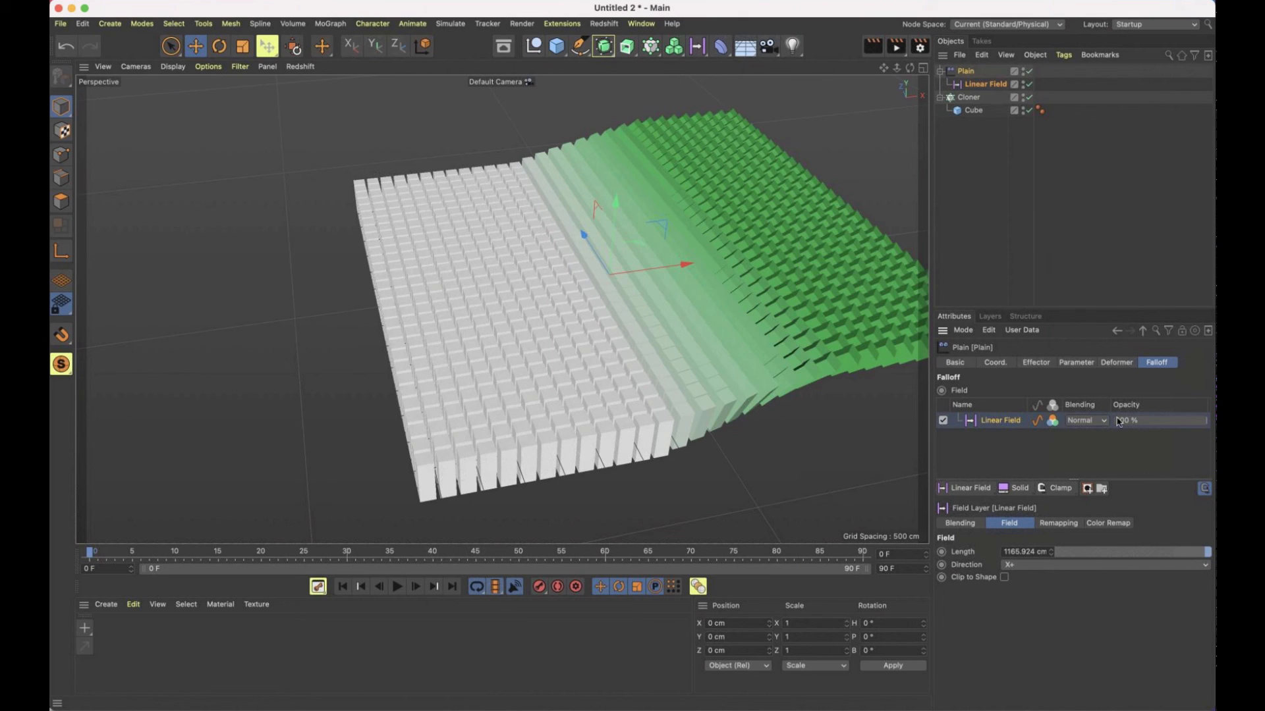
left_click(980, 491)
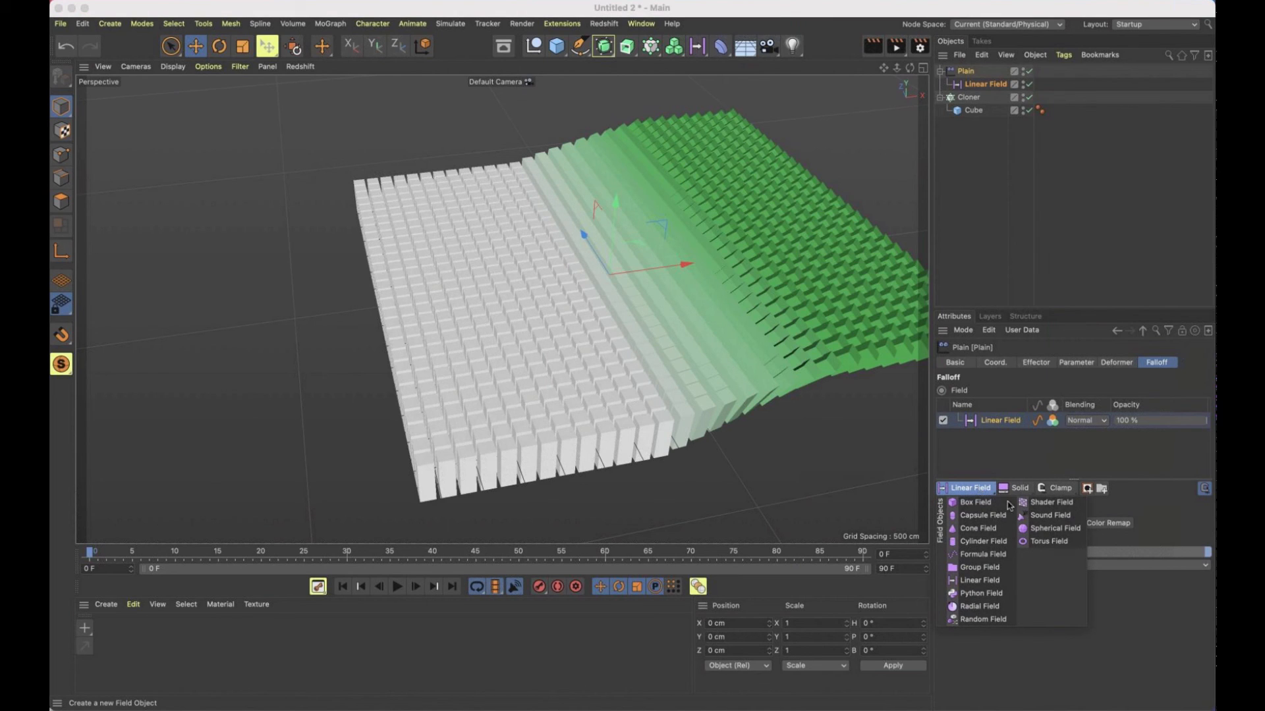
left_click(1054, 528)
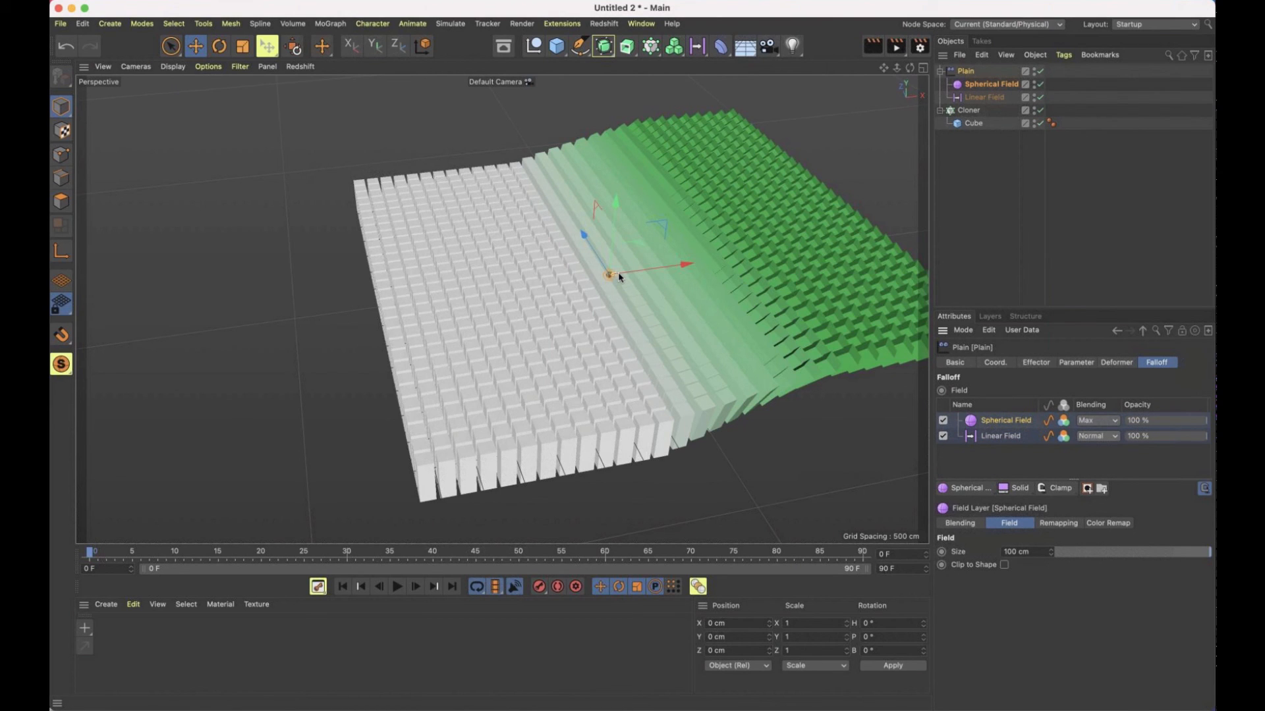
left_click_drag(618, 273, 753, 270)
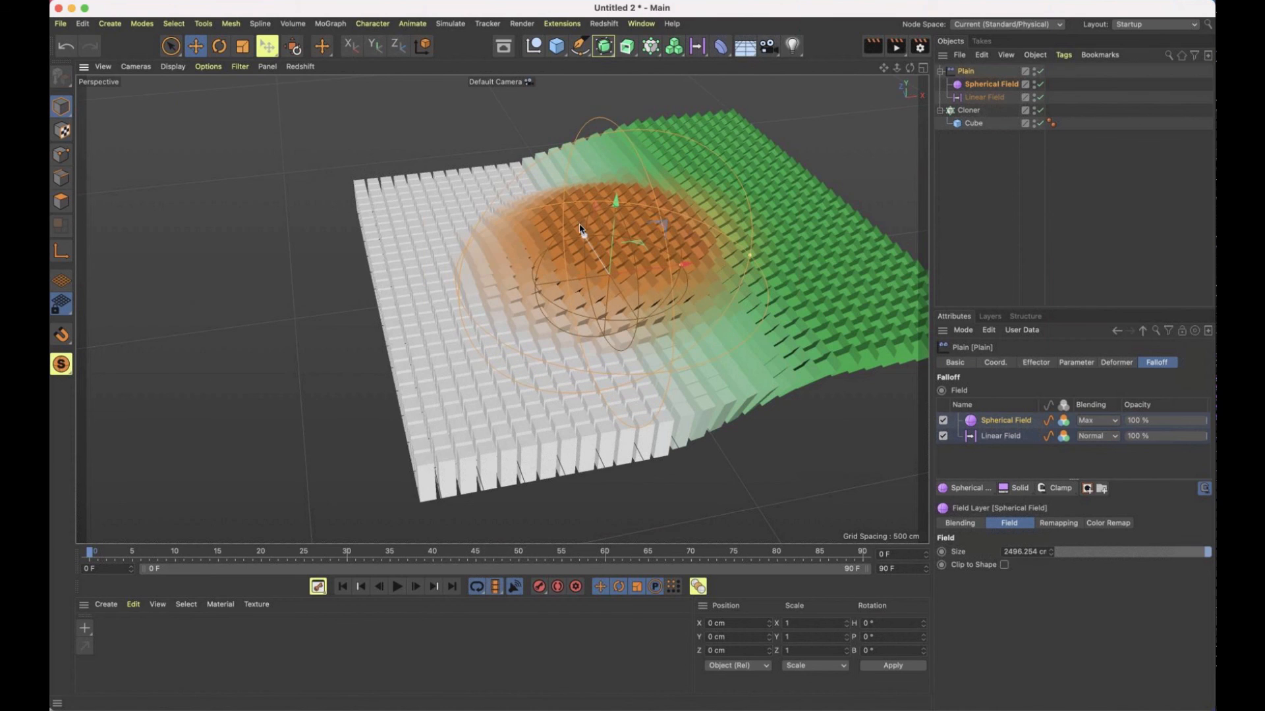
left_click_drag(581, 229, 481, 208)
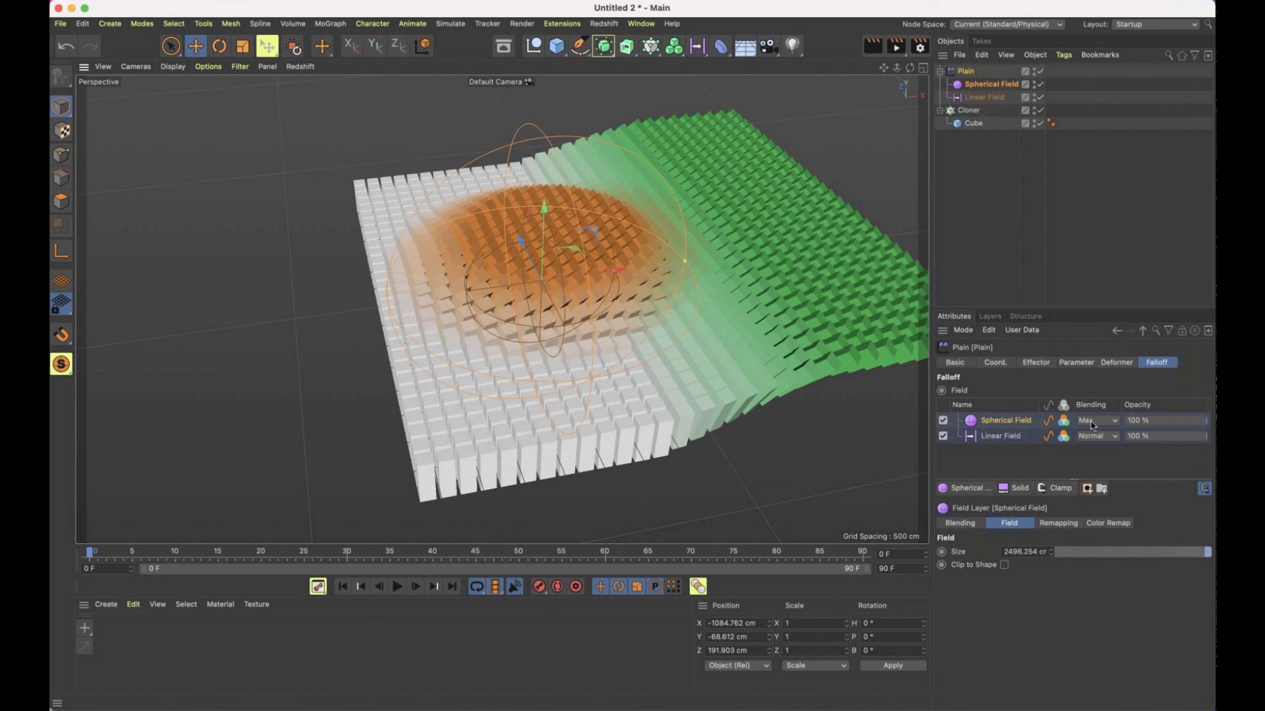
Set the Spherical Field's blending to Min and move the field to X about -1867 cm
left_click(1092, 422)
left_click(1088, 453)
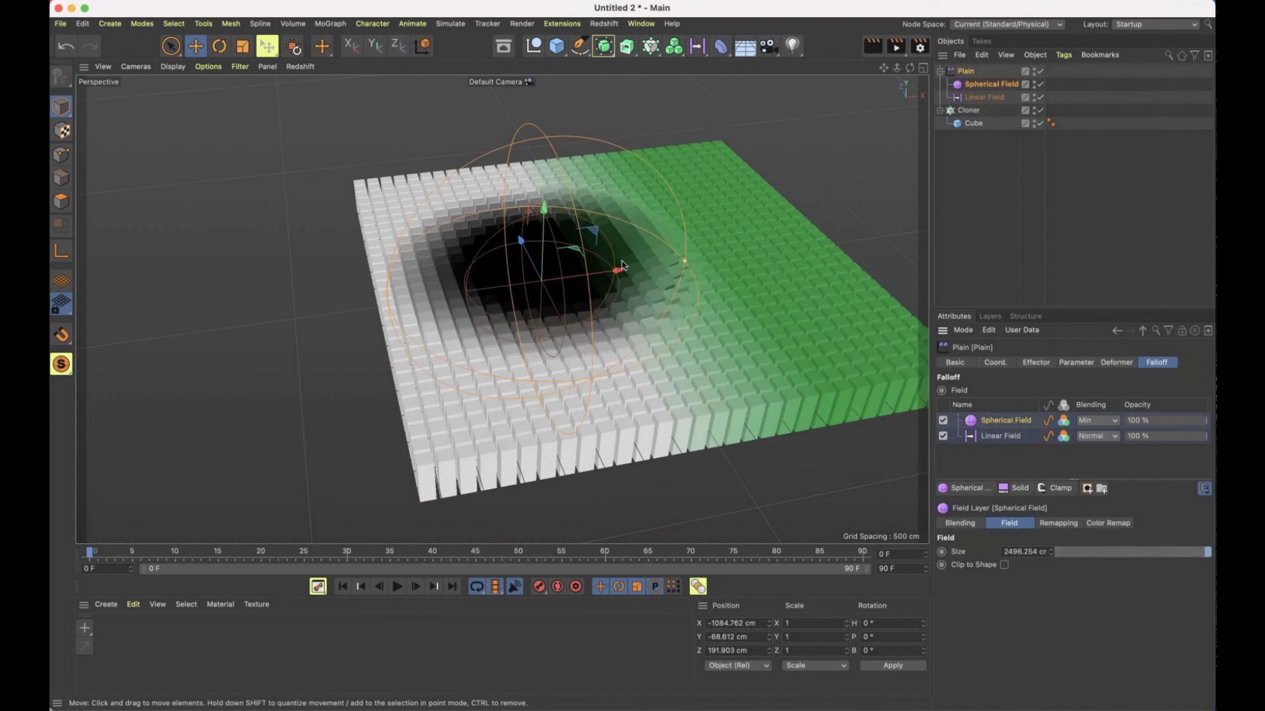
mouse_move(613, 275)
left_mouse_down()
mouse_move(764, 282)
mouse_move(526, 284)
mouse_move(849, 268)
mouse_move(606, 297)
left_mouse_up()
Set the Spherical Field's blending to Subtract, turn off its color contribution, and move it to X about -1277 cm
left_click(1097, 421)
left_click(1098, 468)
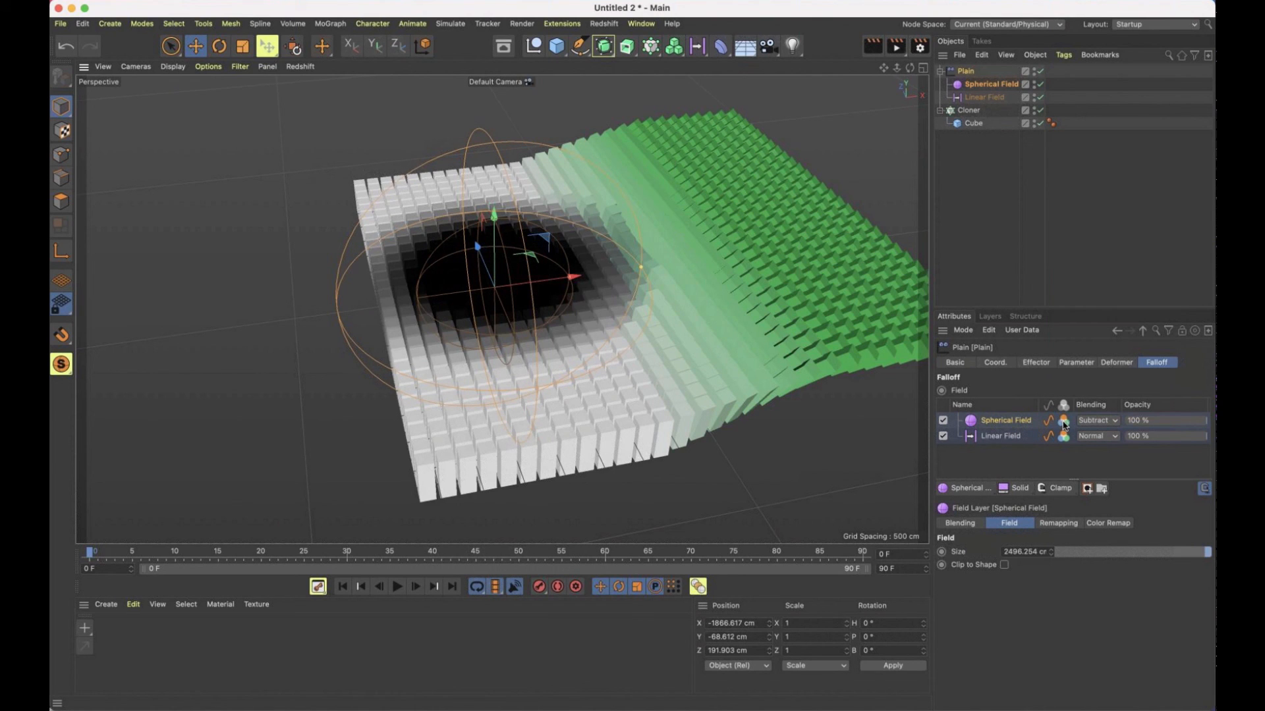
left_click(1063, 420)
left_click_drag(630, 274, 748, 296)
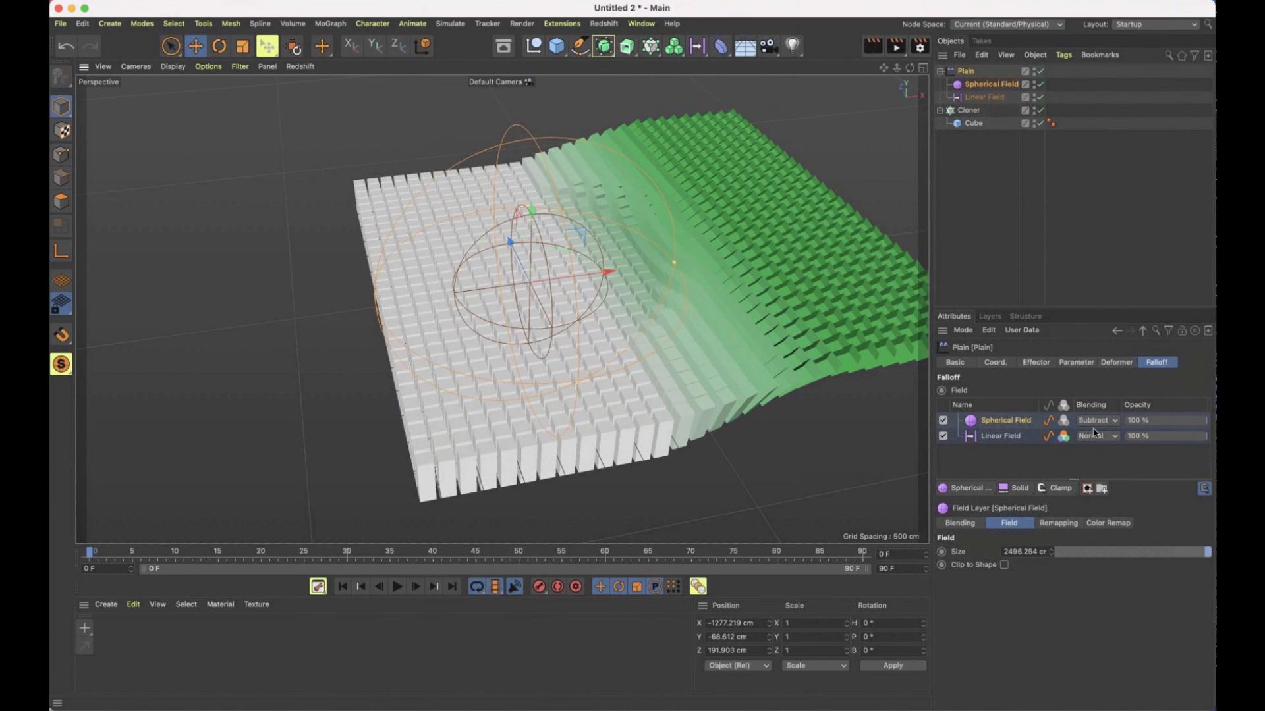
Set the Spherical Field's blending to Overlay and move the field to X about -667 cm
left_click(1094, 422)
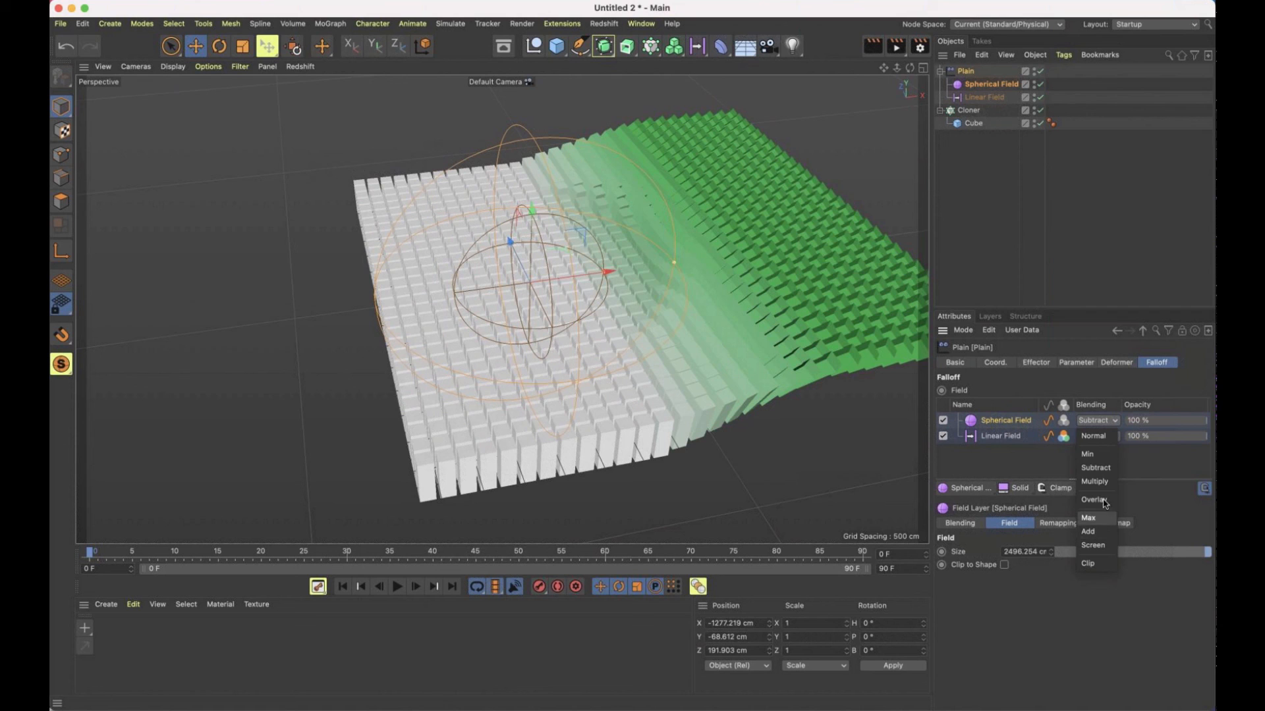
left_click(1097, 502)
mouse_move(594, 275)
left_mouse_down()
mouse_move(771, 275)
mouse_move(576, 280)
left_mouse_up()
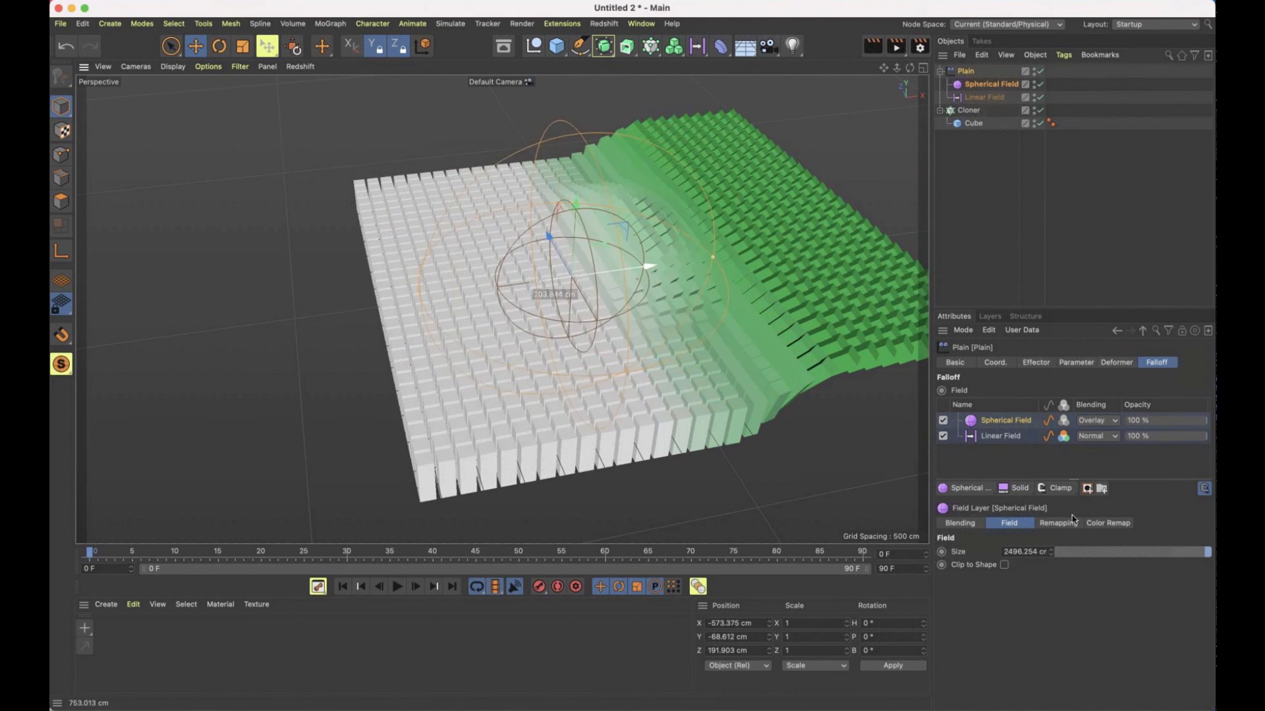
Set the Spherical Field's blending to Clip and move the field to X about 683 cm
left_click(1087, 425)
left_click(1096, 563)
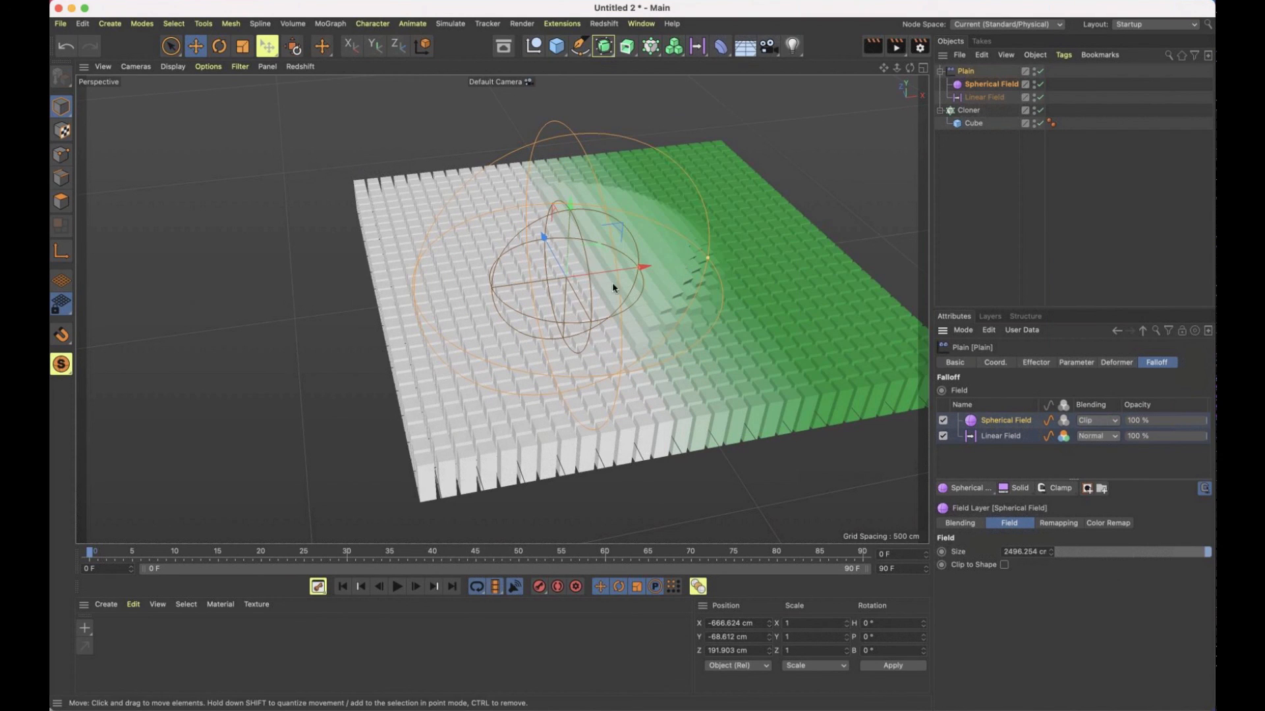
left_click_drag(642, 270, 683, 315)
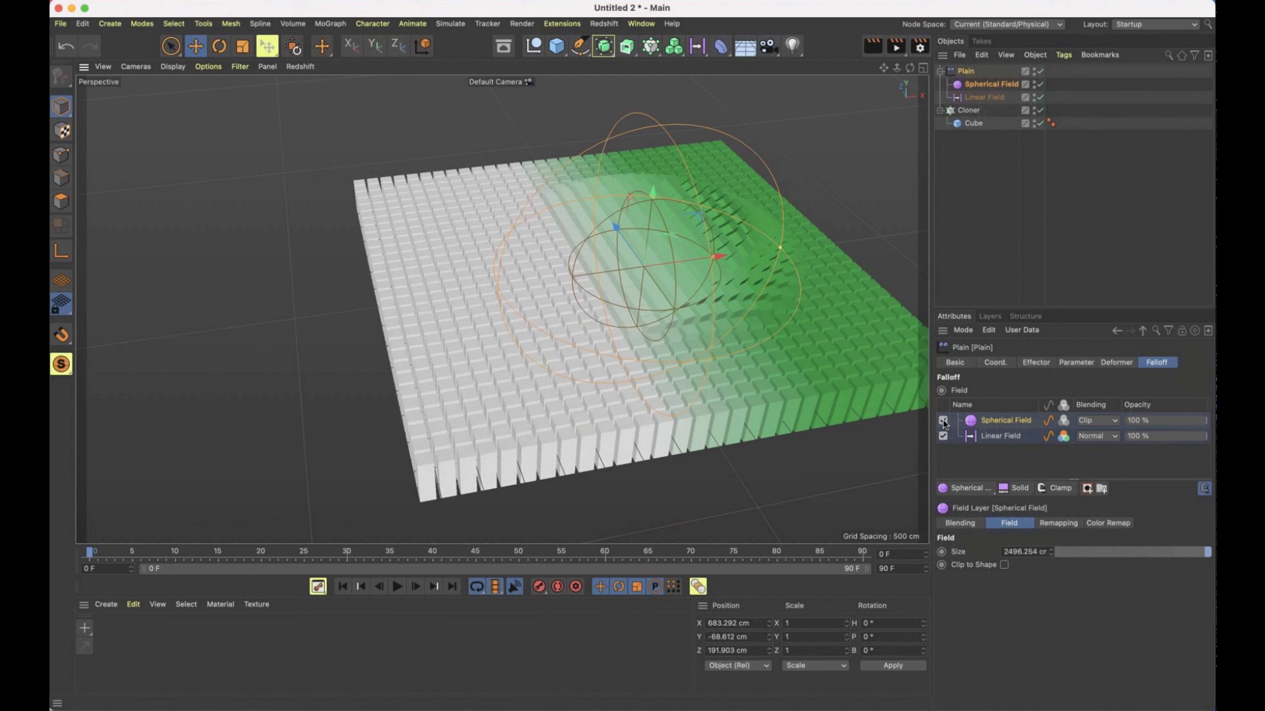
Disable the Spherical Field and Linear Field layers in the Plain effector's falloff and add a Random Field
left_click(943, 420)
left_click(943, 436)
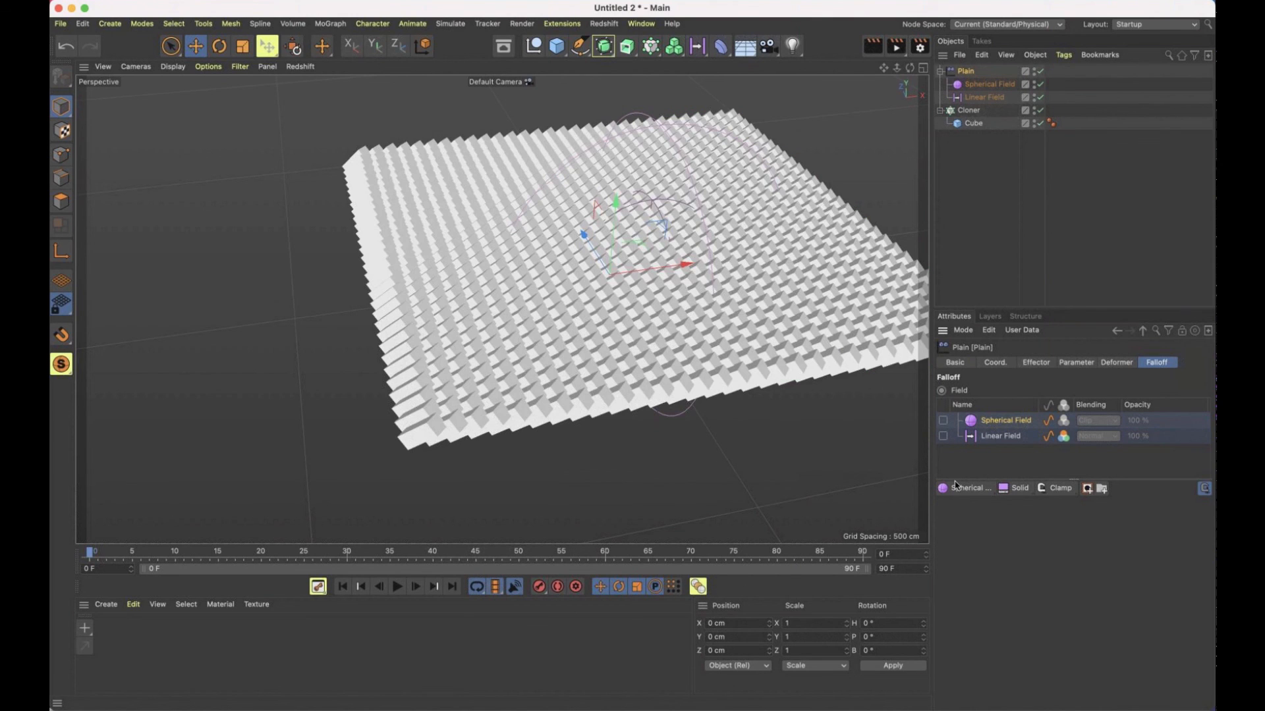
left_click(968, 490)
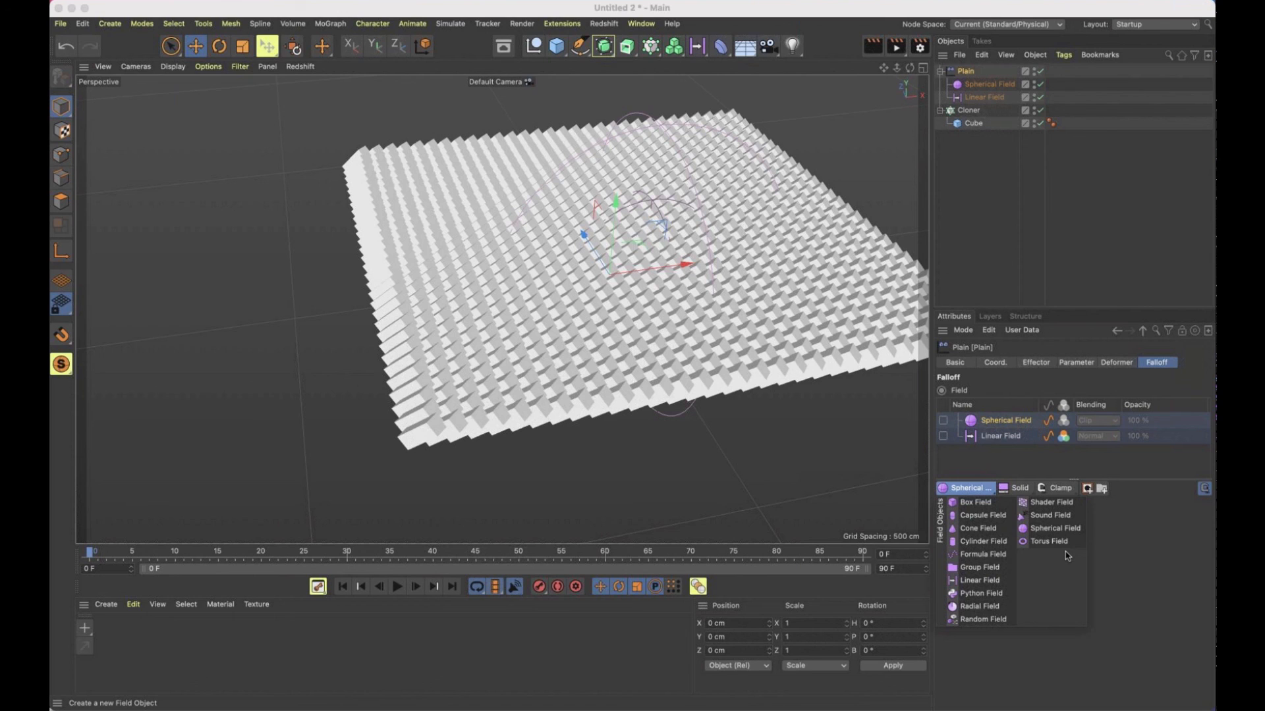
left_click(984, 619)
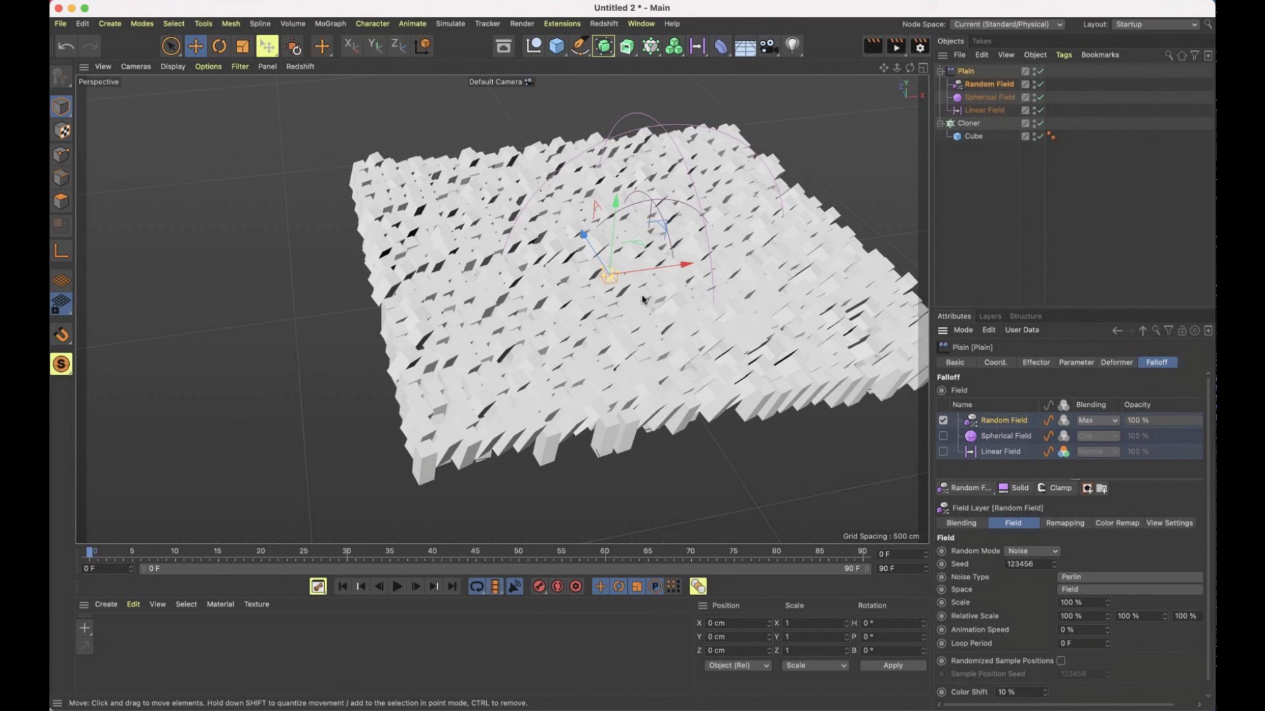
Set the Random Field's relative scale to 1000 % on all three axes
left_click_drag(643, 300, 668, 333, "alt")
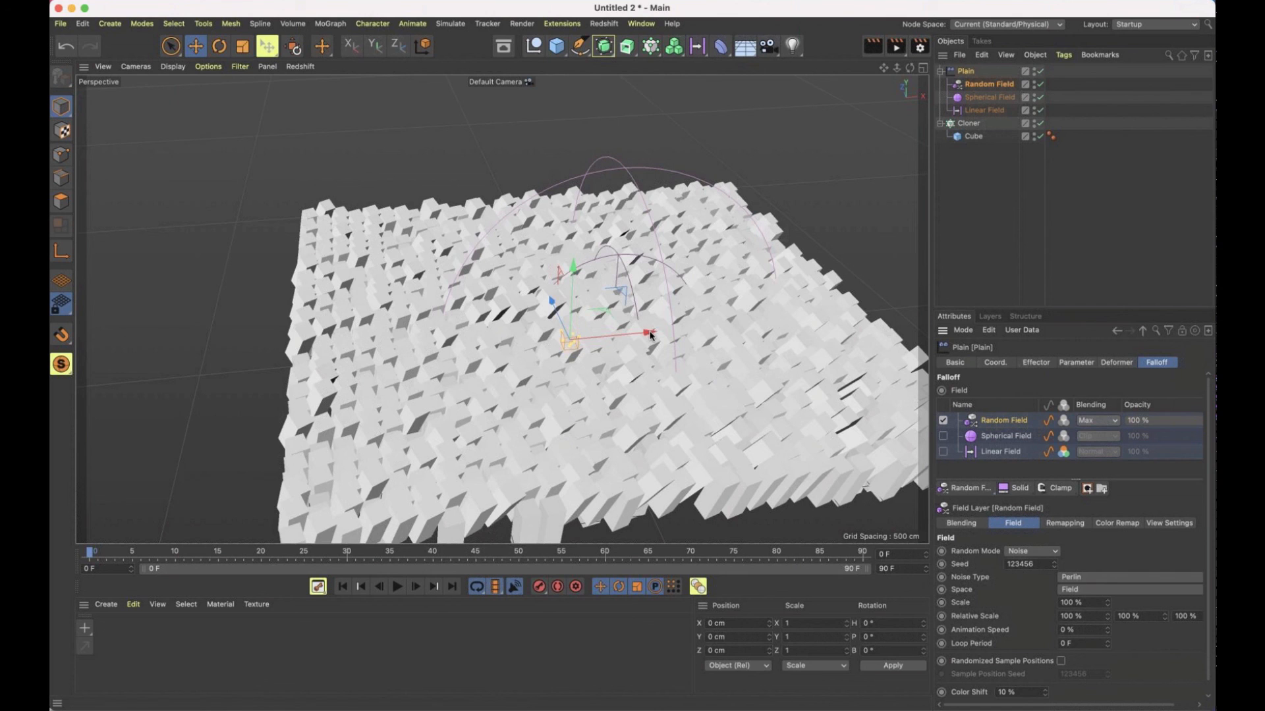
left_click_drag(695, 346, 514, 241, "alt")
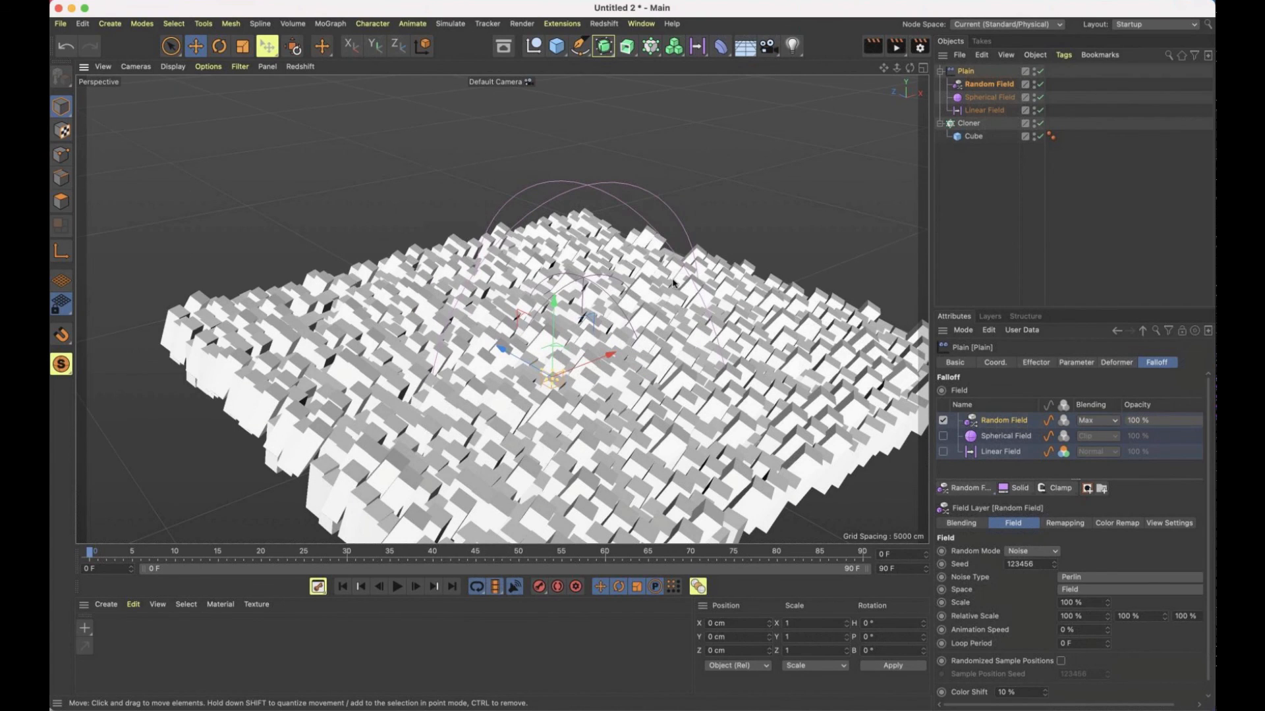
left_click_drag(674, 346, 445, 418, "alt")
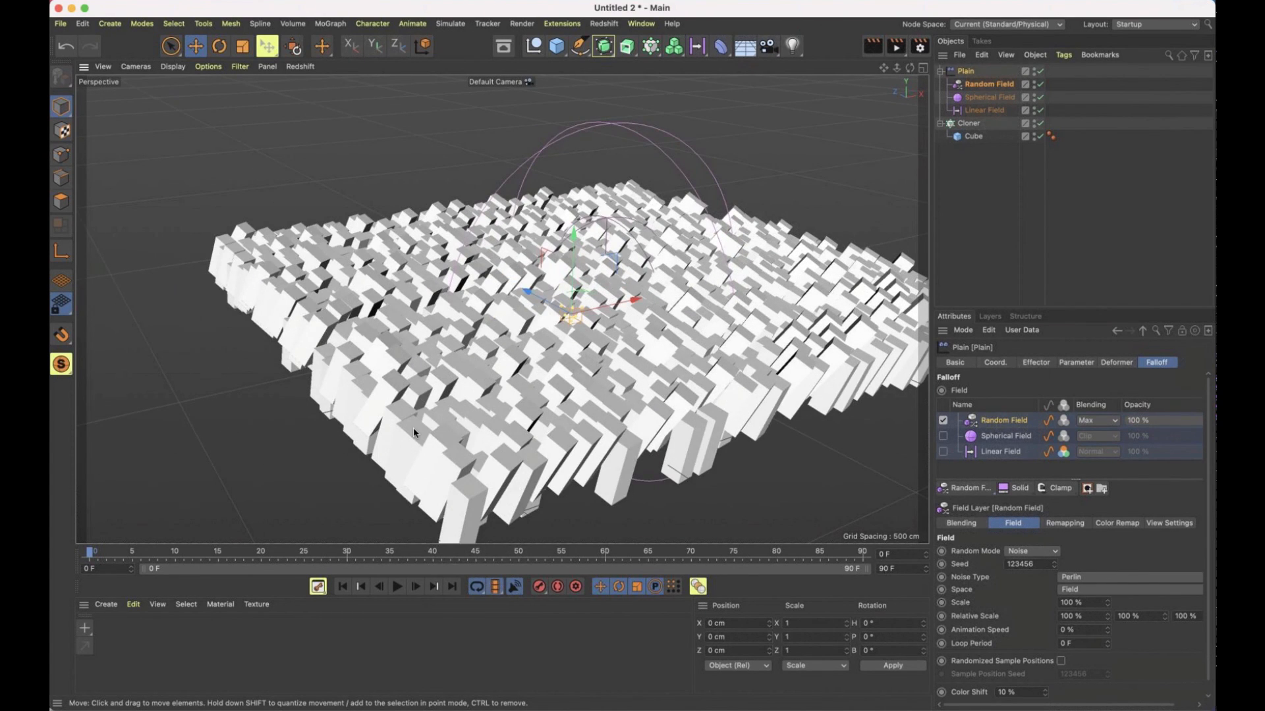
left_click(978, 84)
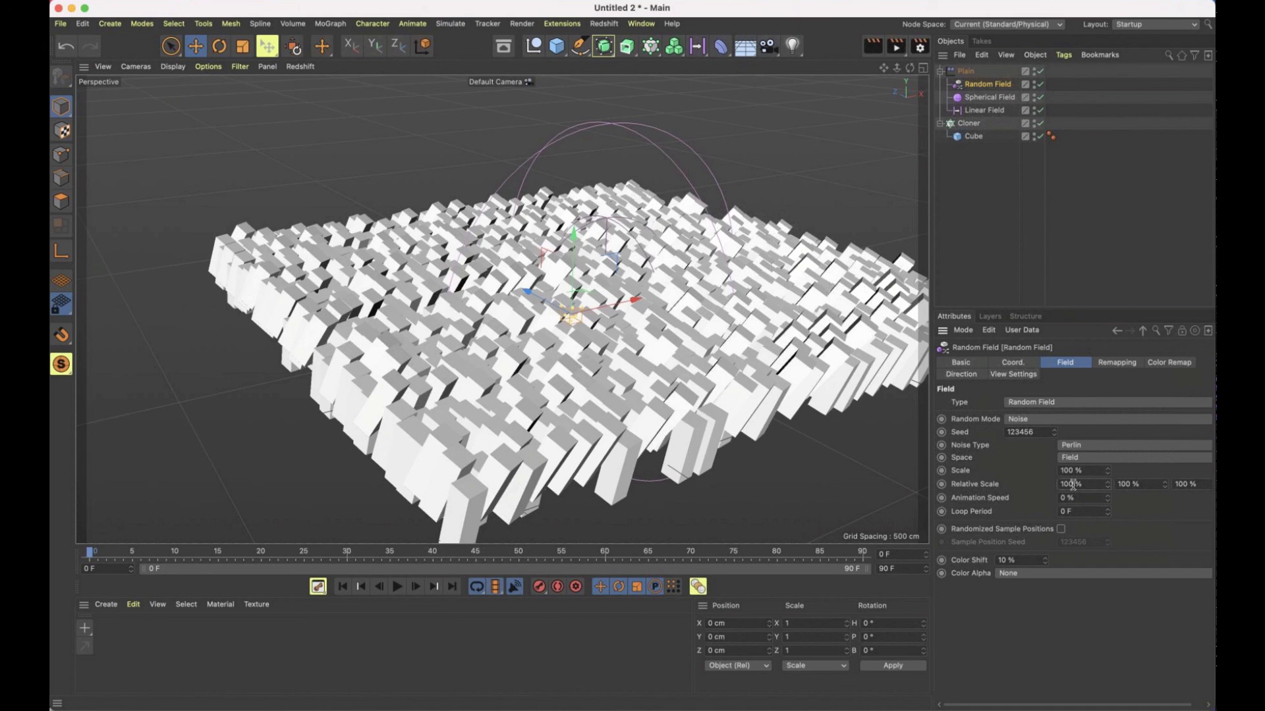
key("Return")
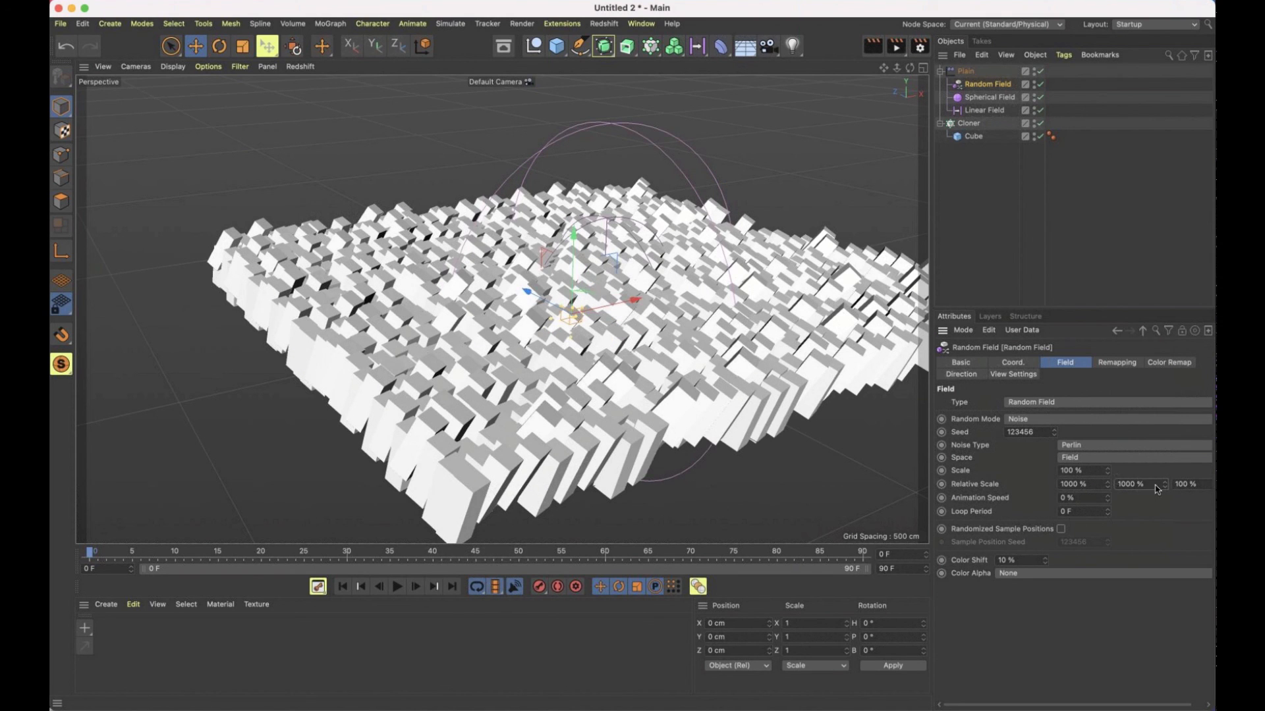
key("Return")
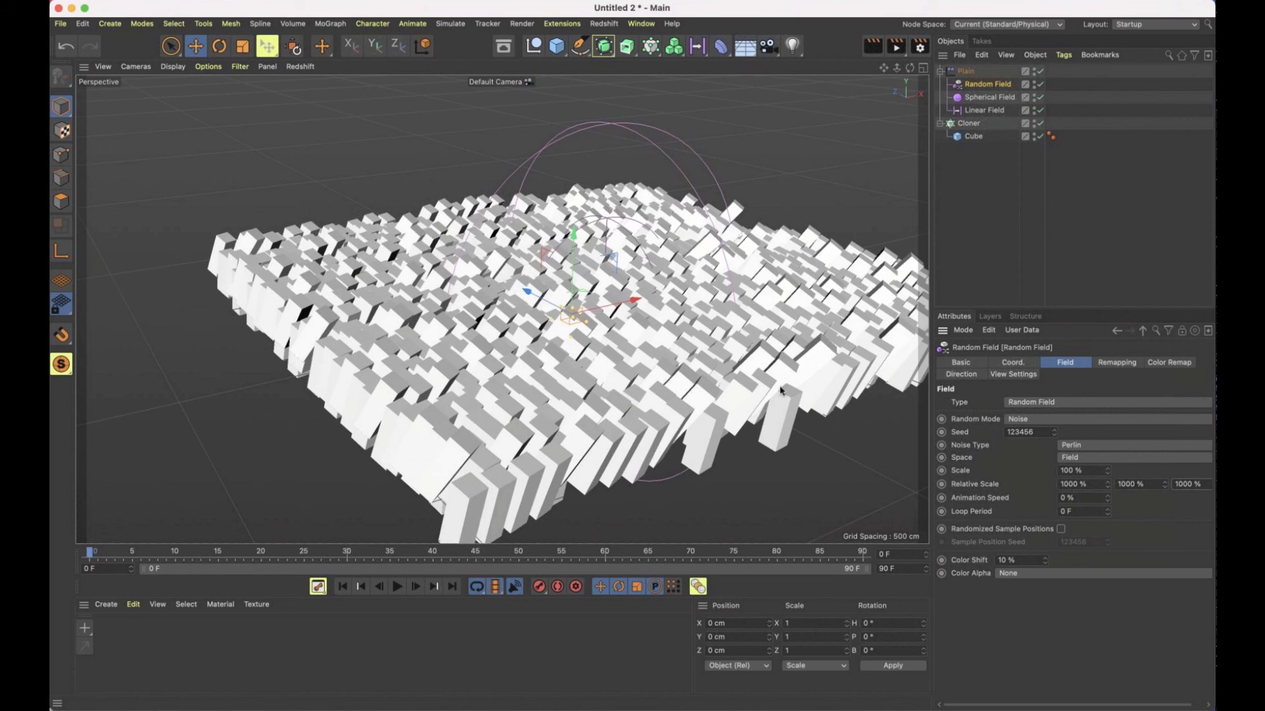
Switch the Random Field's random mode from Noise to Random and set its seed to 123458
scroll(660, 339, "up", 5)
scroll(660, 340, "down", 5)
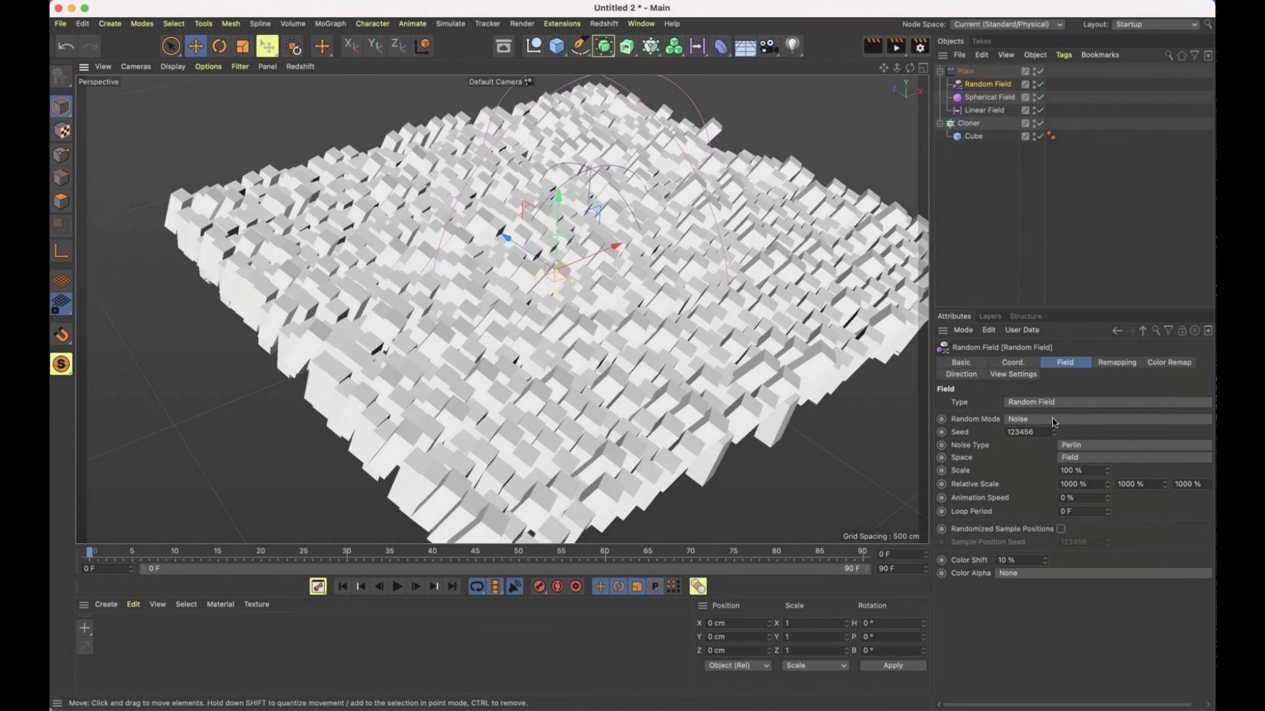
left_click(1054, 420)
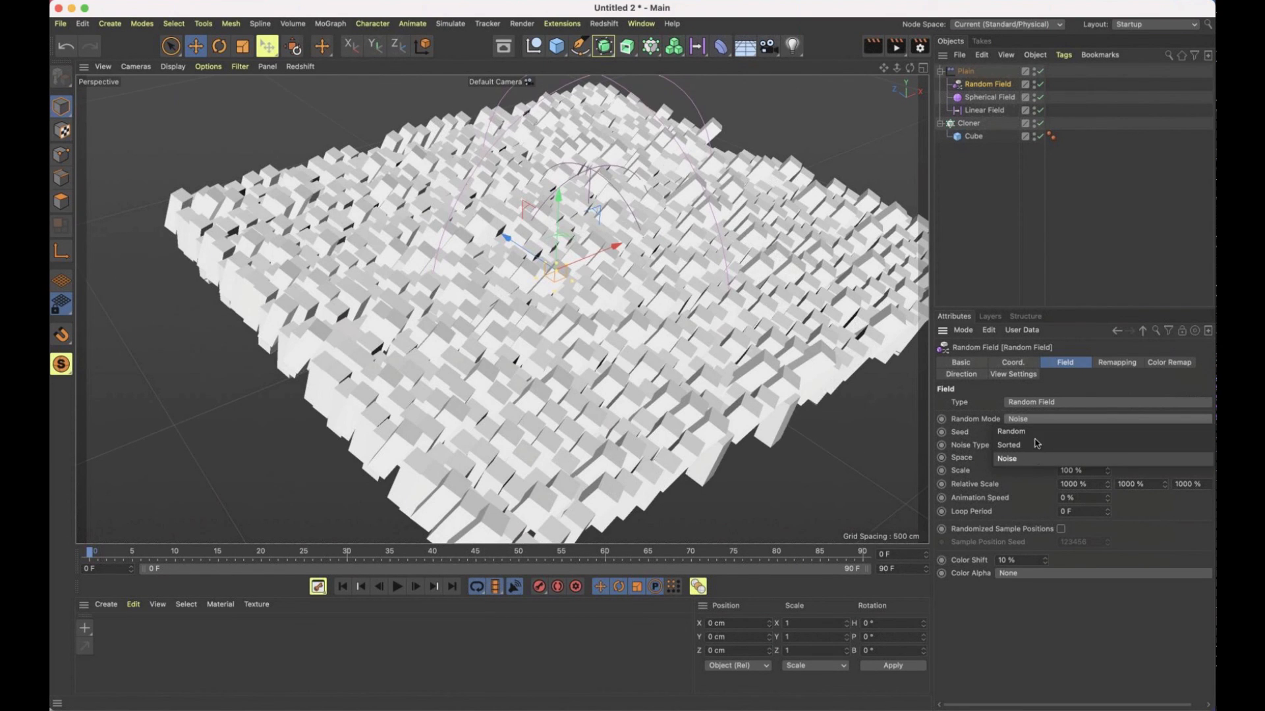
left_click(1034, 457)
left_click(1042, 420)
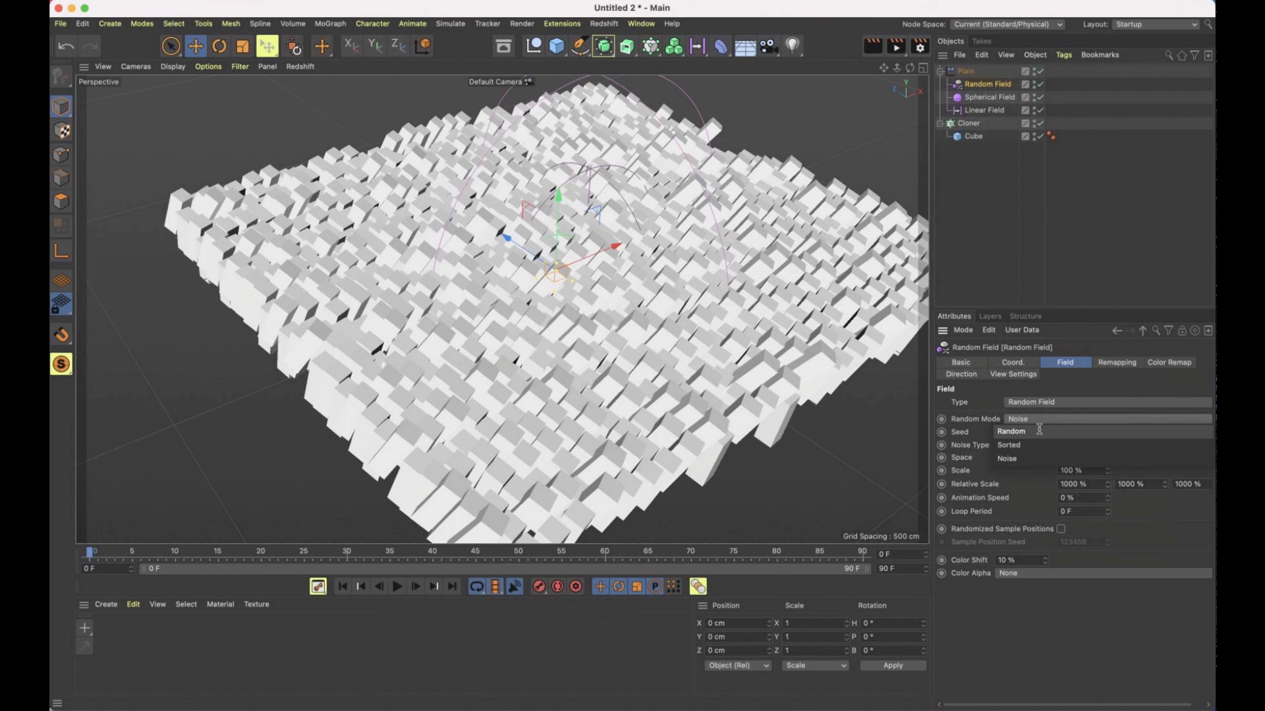
left_click(1027, 428)
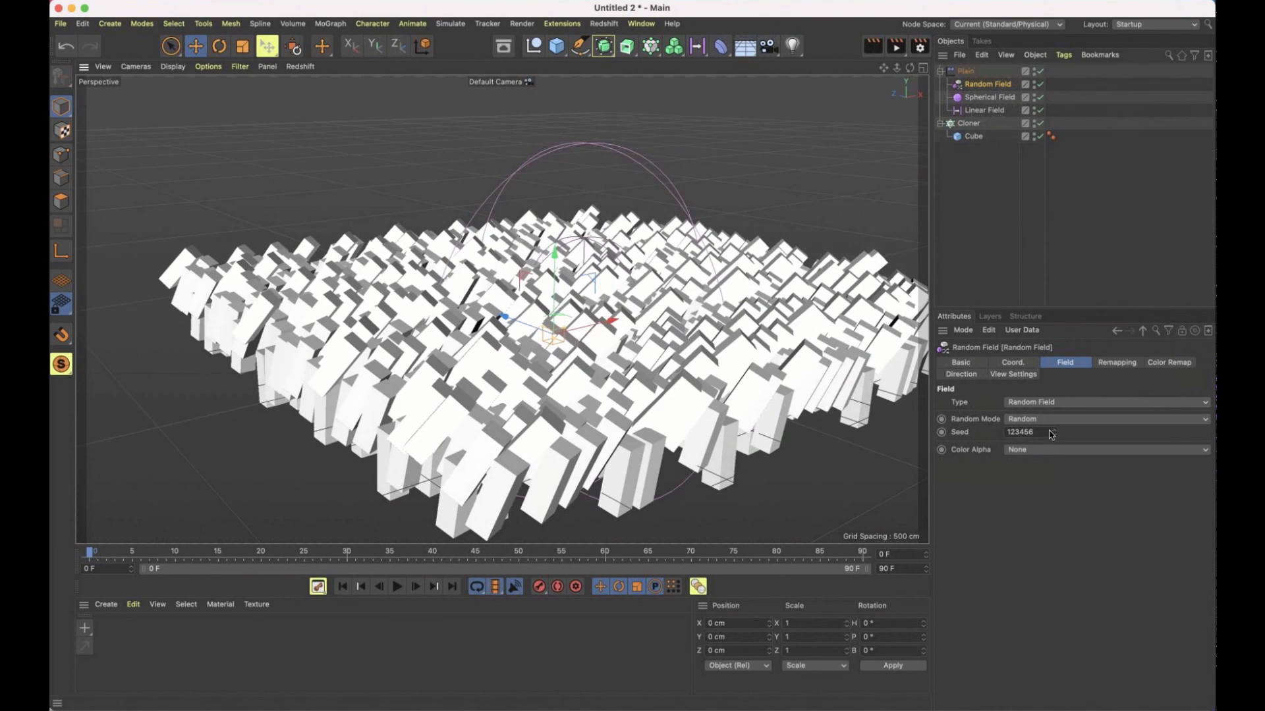
left_click(1054, 430)
left_click(1053, 430)
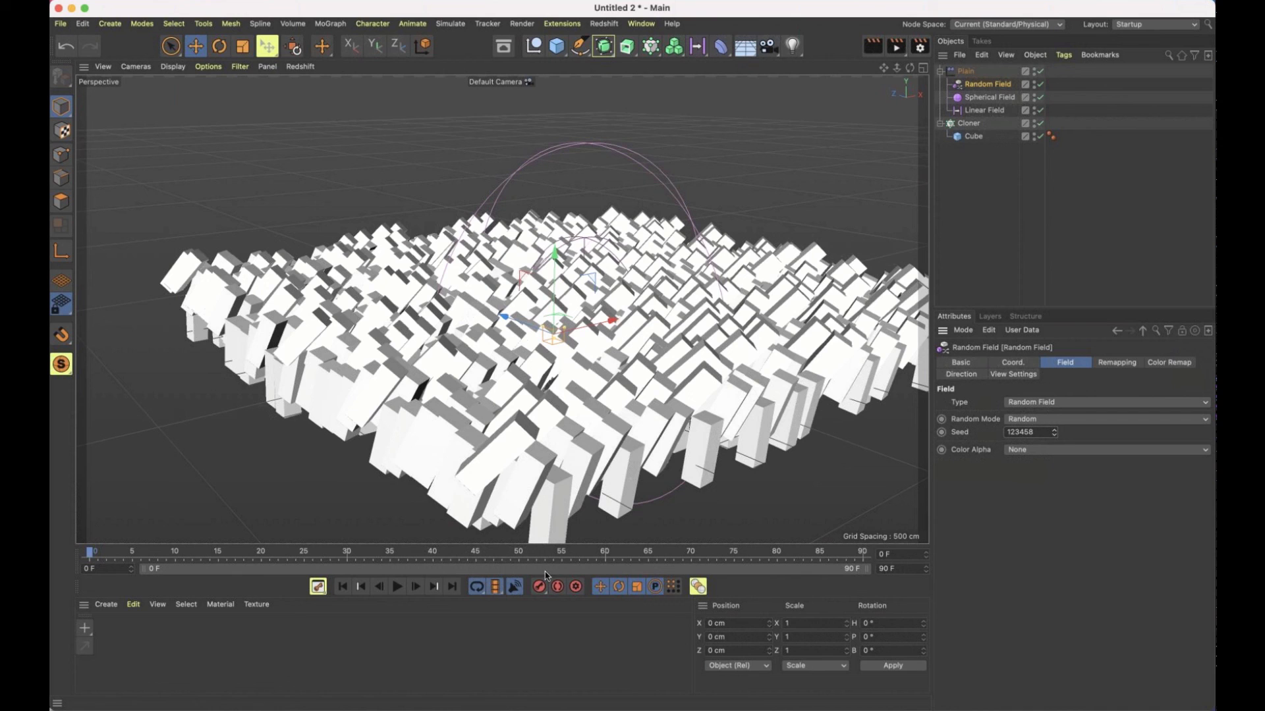
Play the animation briefly to check the Random Field's motion, and return to the first frame
left_click(397, 586)
left_click(397, 586)
left_click(343, 587)
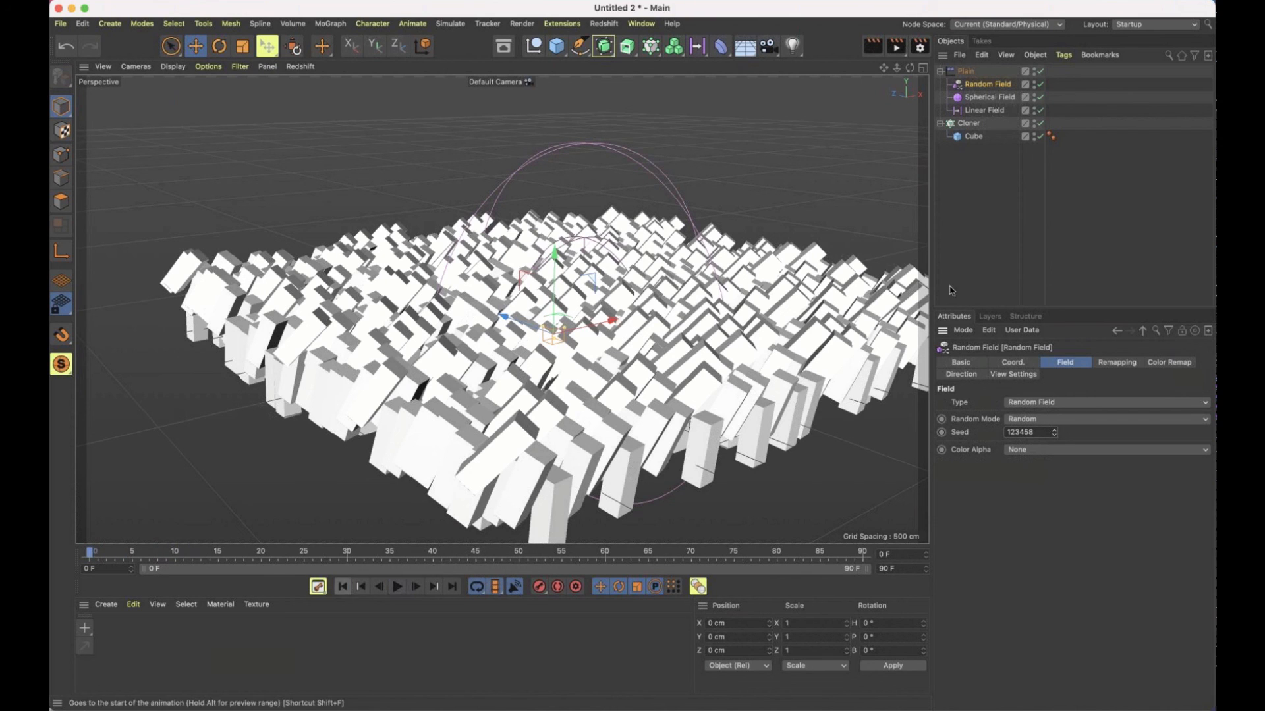
Re-enable the Spherical Field in the Plain effector's falloff and place it above the Random Field in the layer order
left_click_drag(639, 308, 658, 283, "alt")
left_click(965, 70)
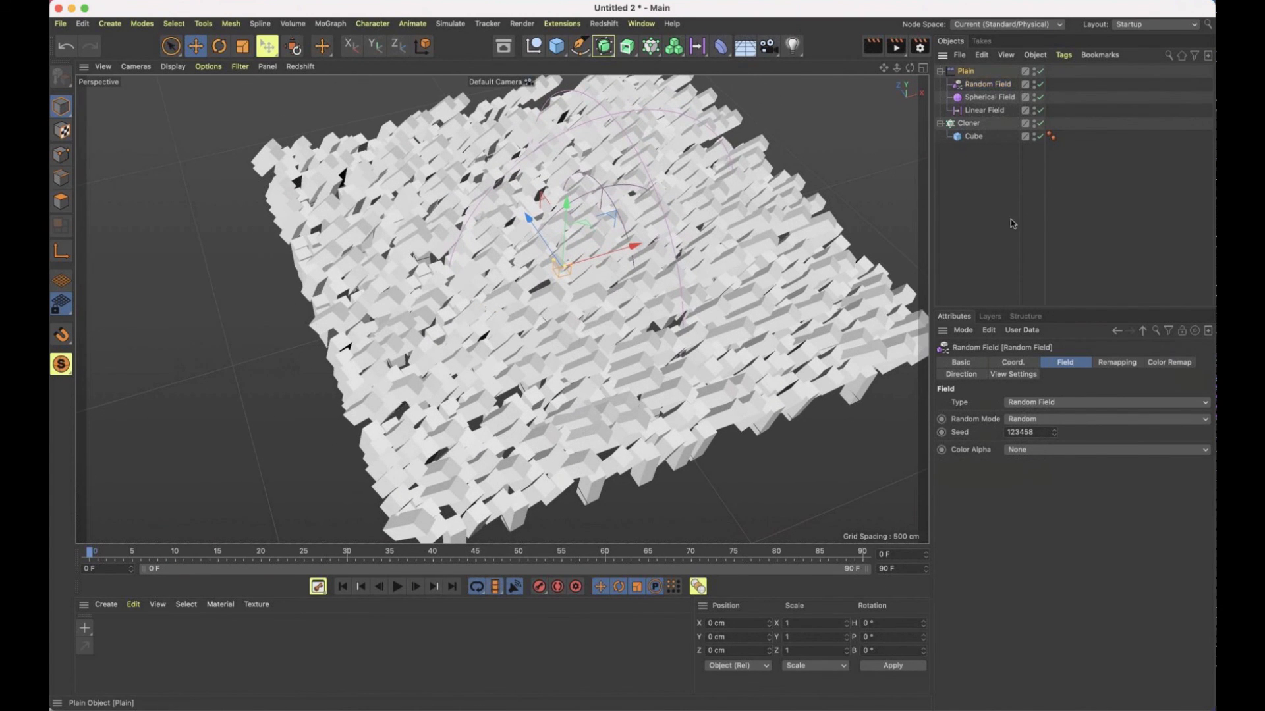
left_click(943, 436)
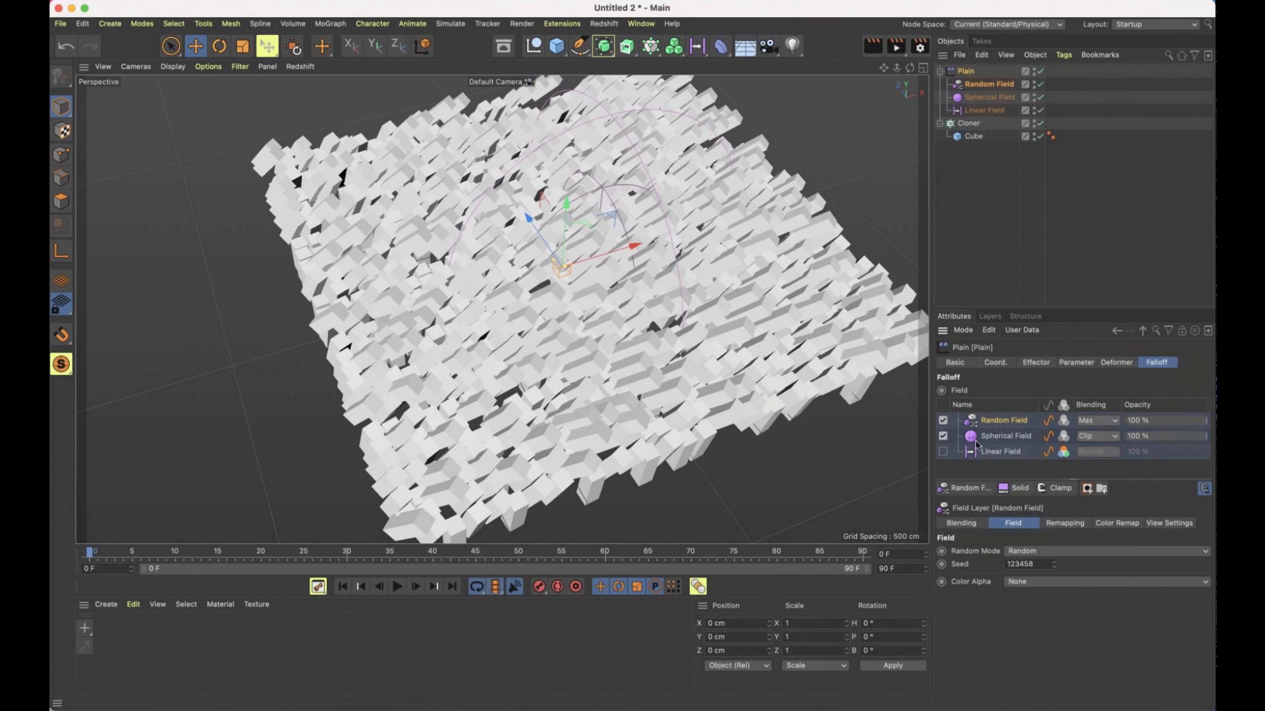
left_click_drag(1005, 439, 1011, 416)
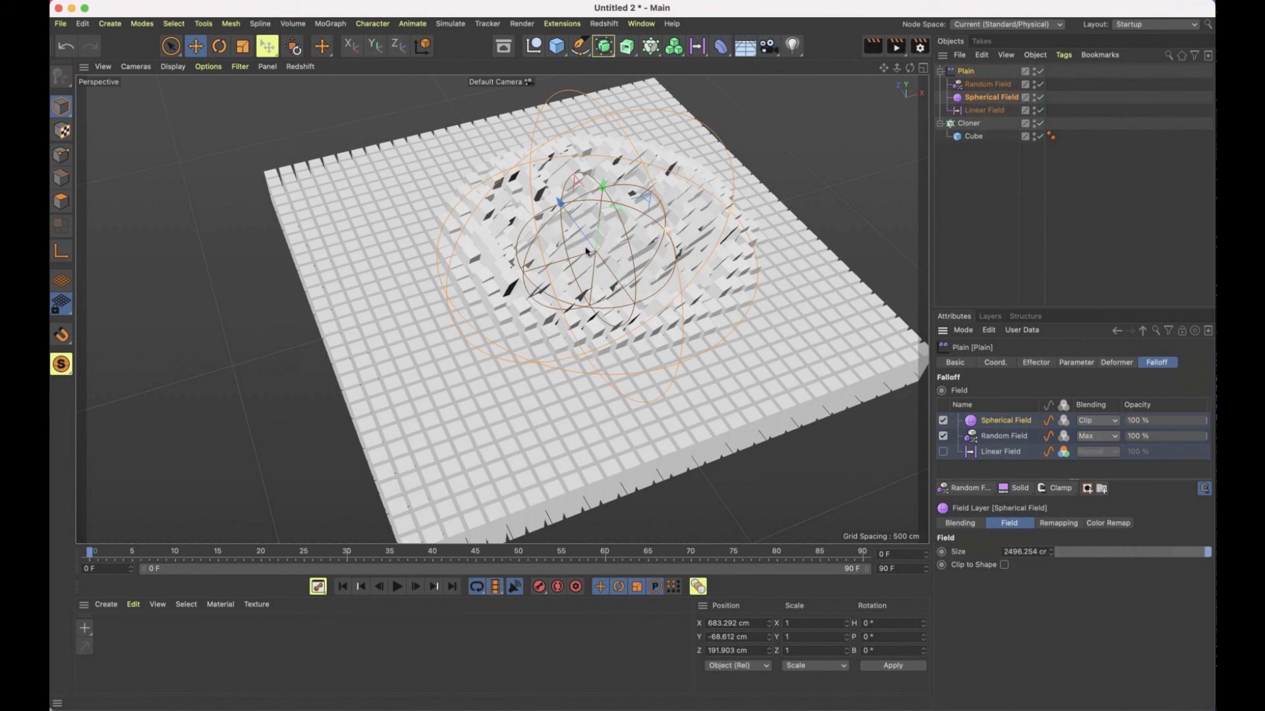
Enlarge the Spherical Field to a size of about 3582 cm and move it to X about 48 cm
left_click_drag(586, 251, 616, 240)
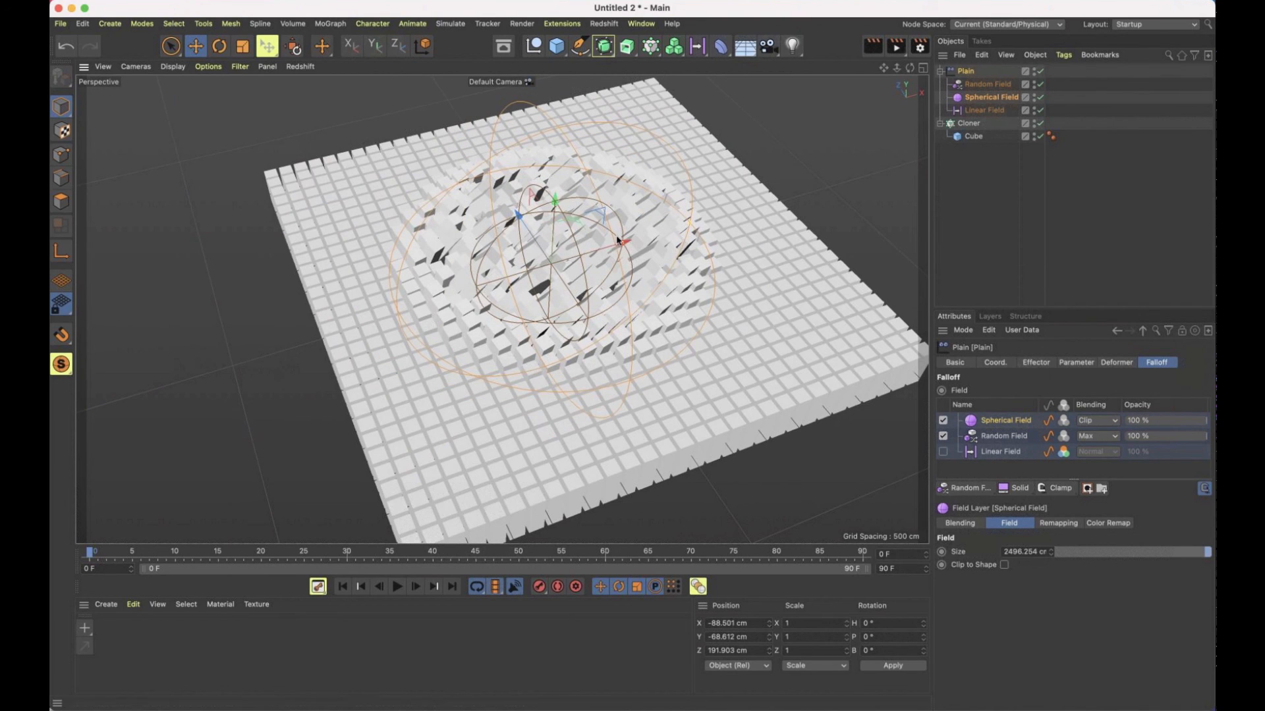
left_click_drag(693, 229, 744, 225)
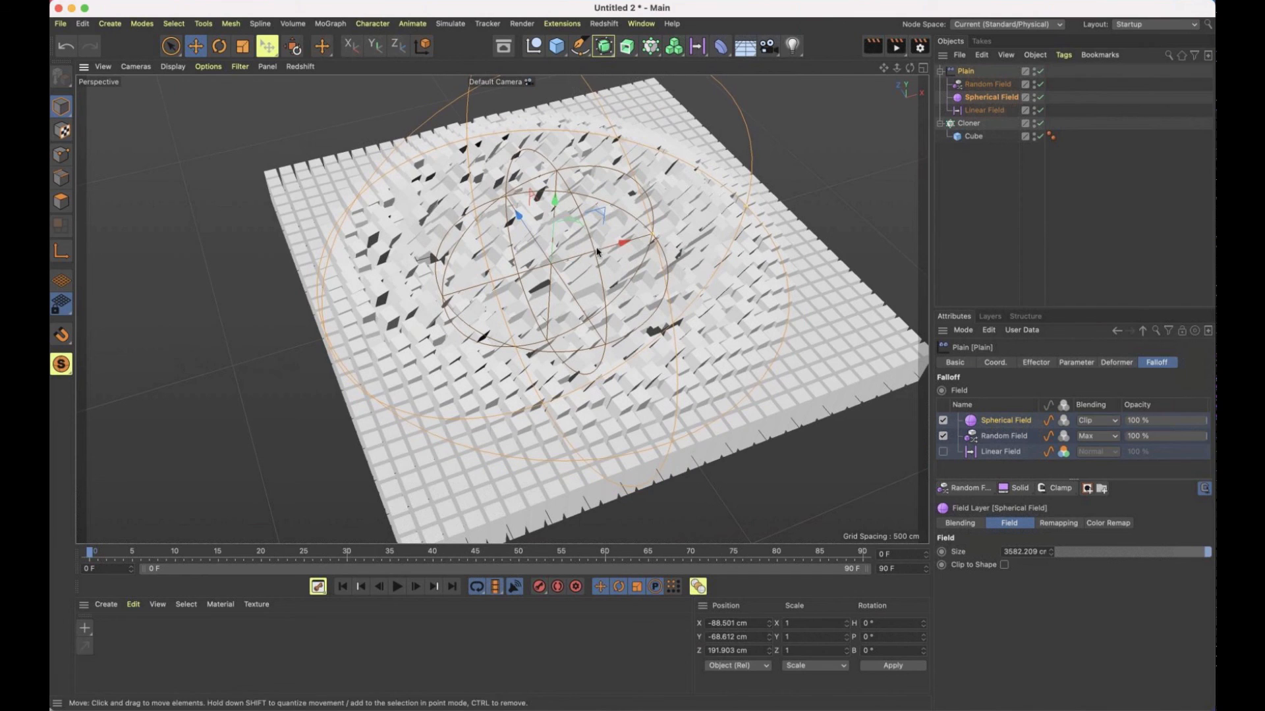
mouse_move(573, 257)
left_mouse_down()
mouse_move(604, 251)
mouse_move(593, 250)
left_mouse_up()
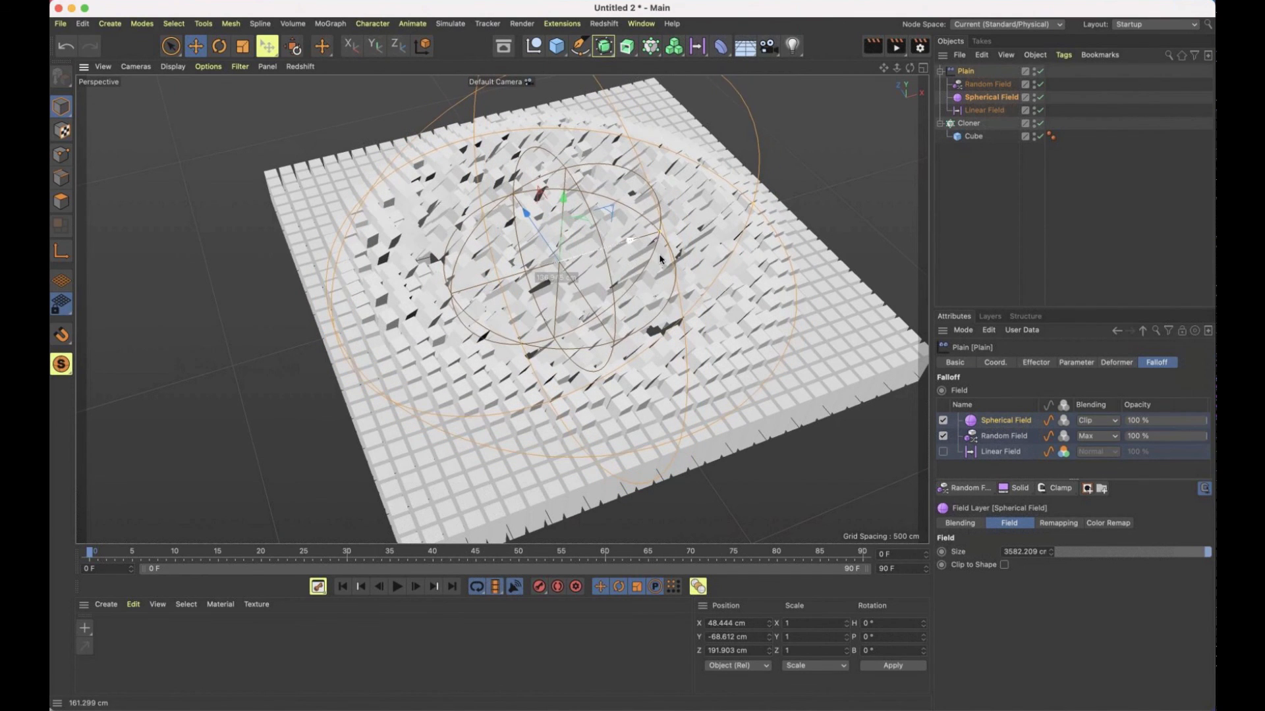